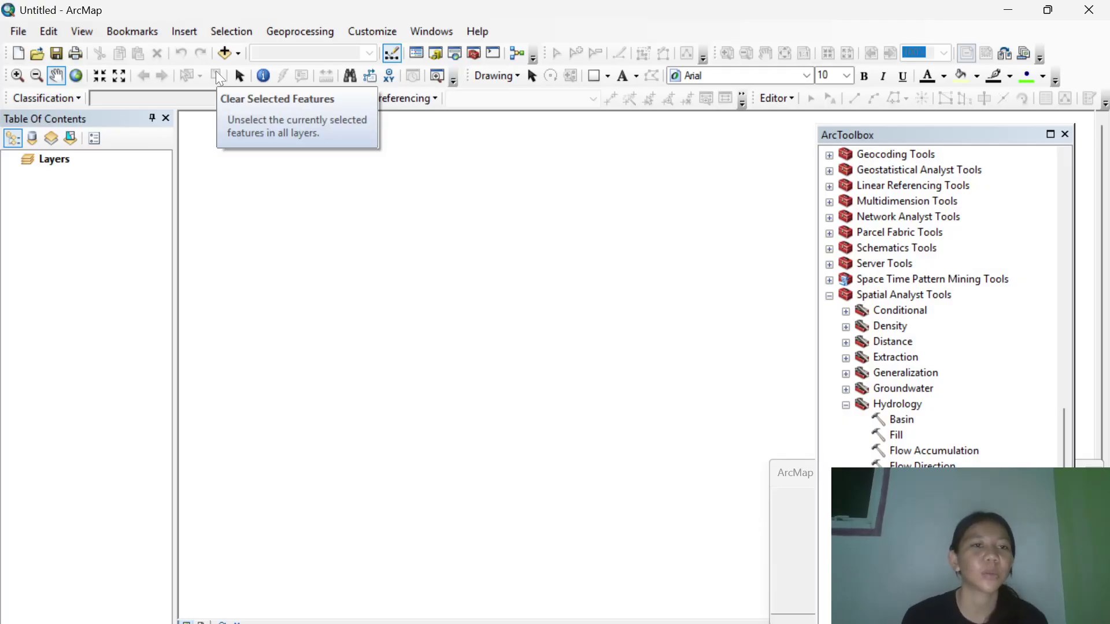
Add DEM SRTM 30M KALIMANTAN TIMUR.tif from the 30. Provinsi Kalimantan Timur folder to the map.
click(226, 52)
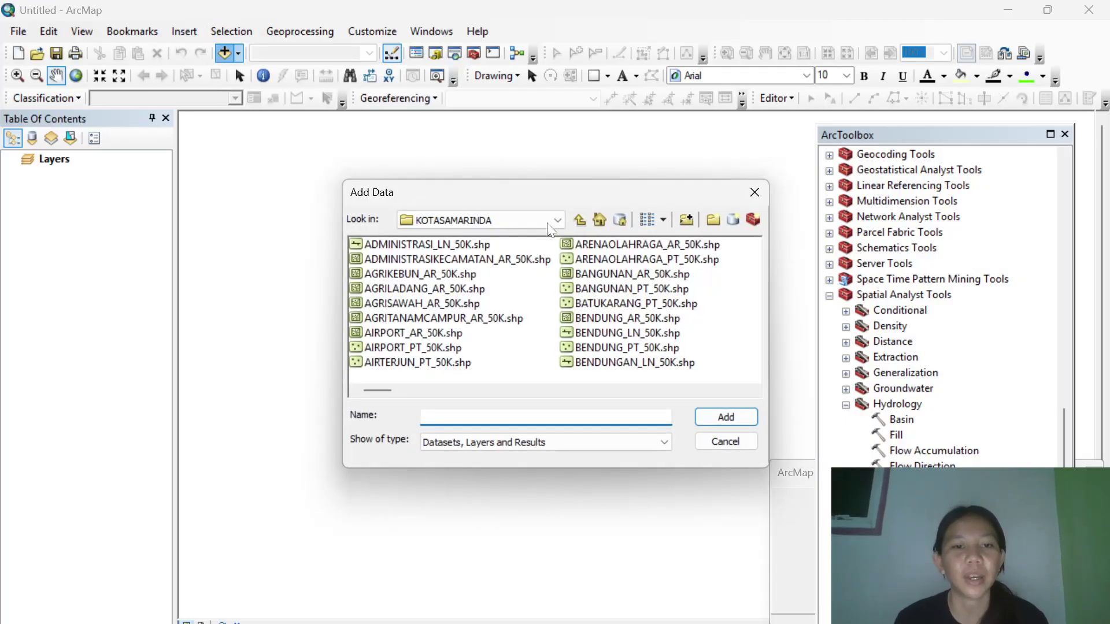
click(579, 220)
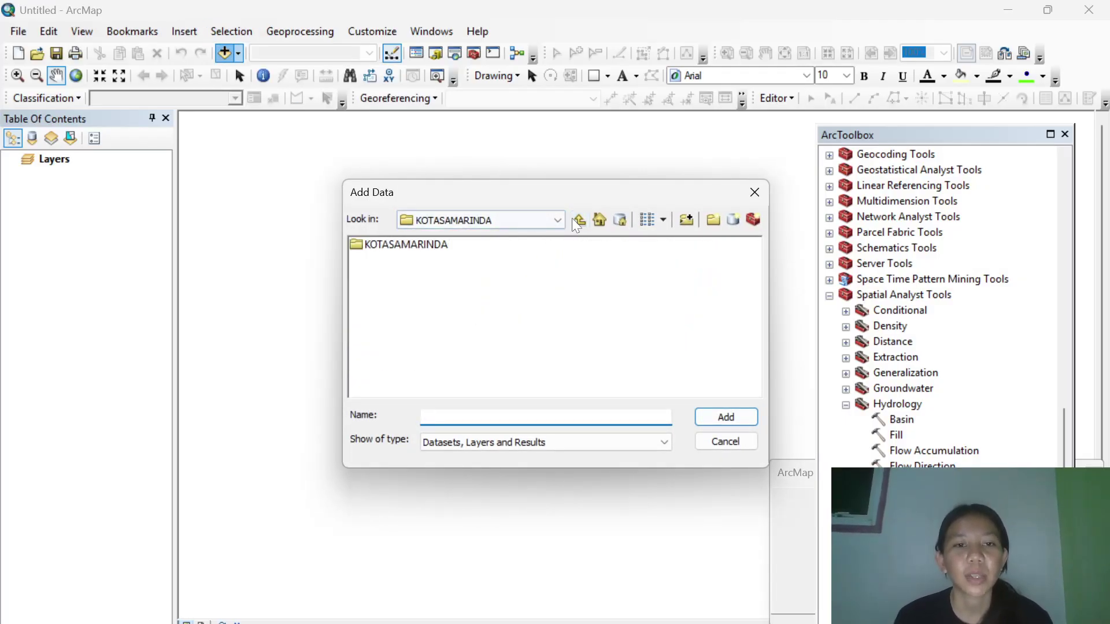
click(580, 218)
double_click(464, 260)
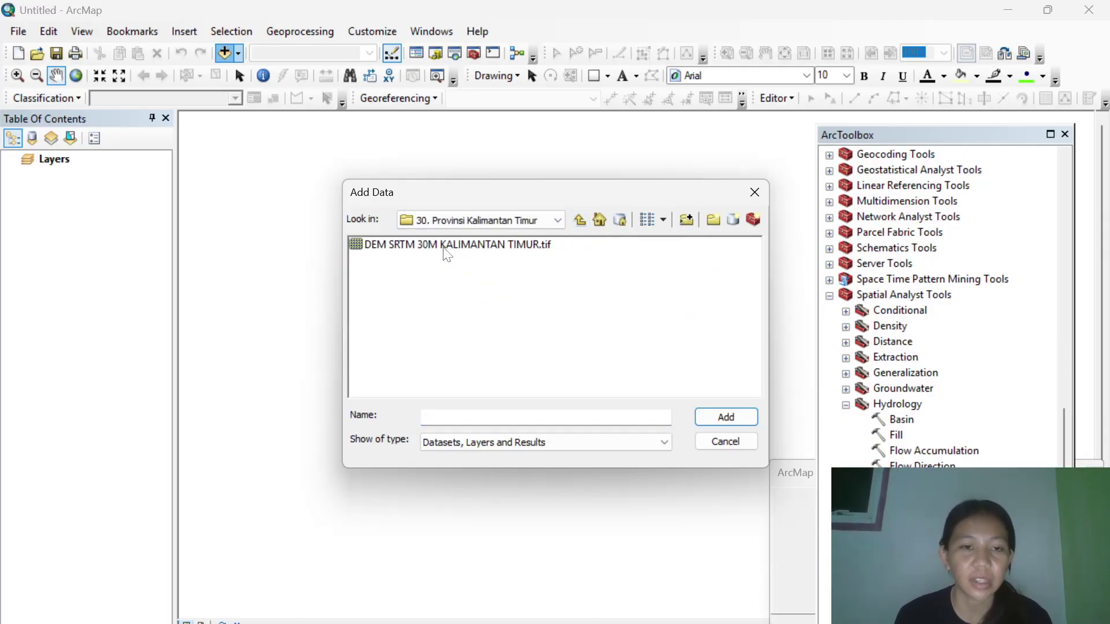
click(447, 246)
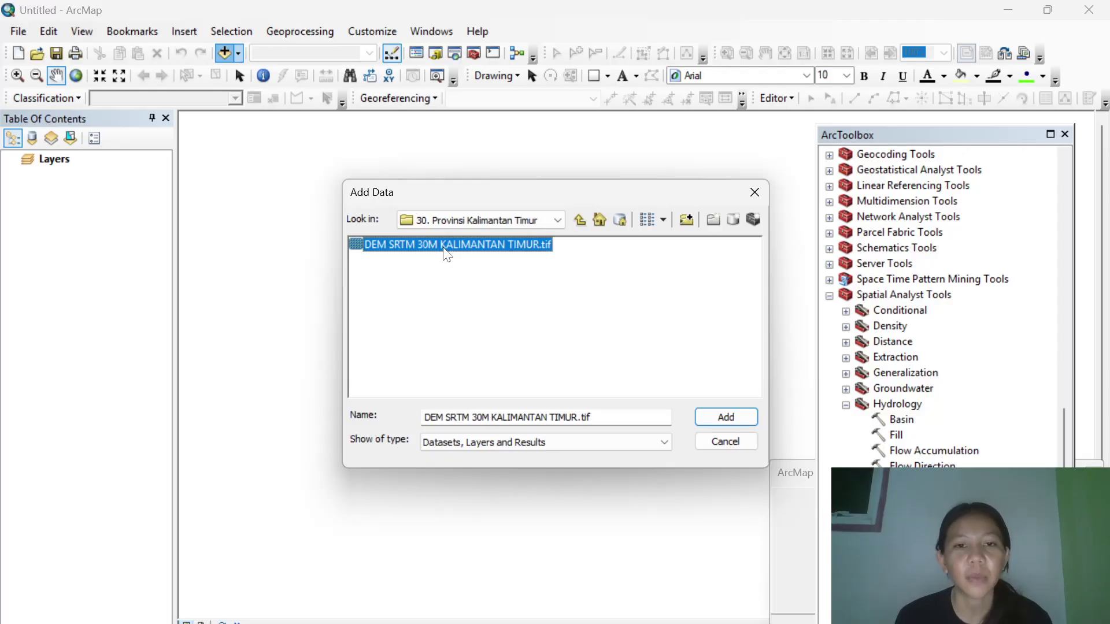
click(730, 415)
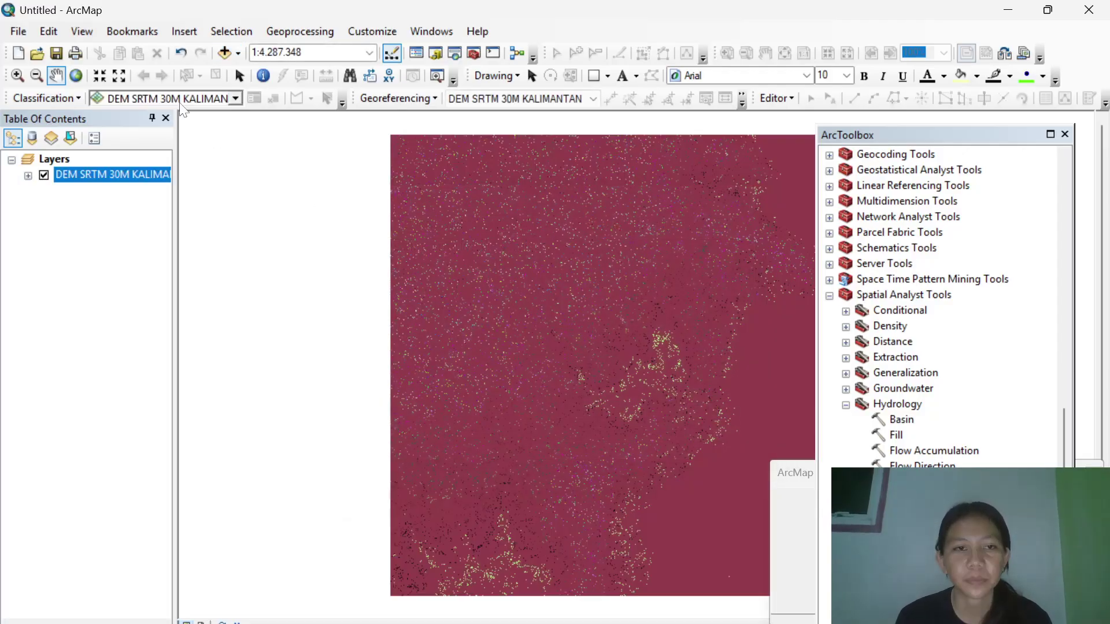
Add ADMINISTRASIKECAMATAN_AR_50K.shp from the KOTASAMARINDA folder to the map.
click(230, 54)
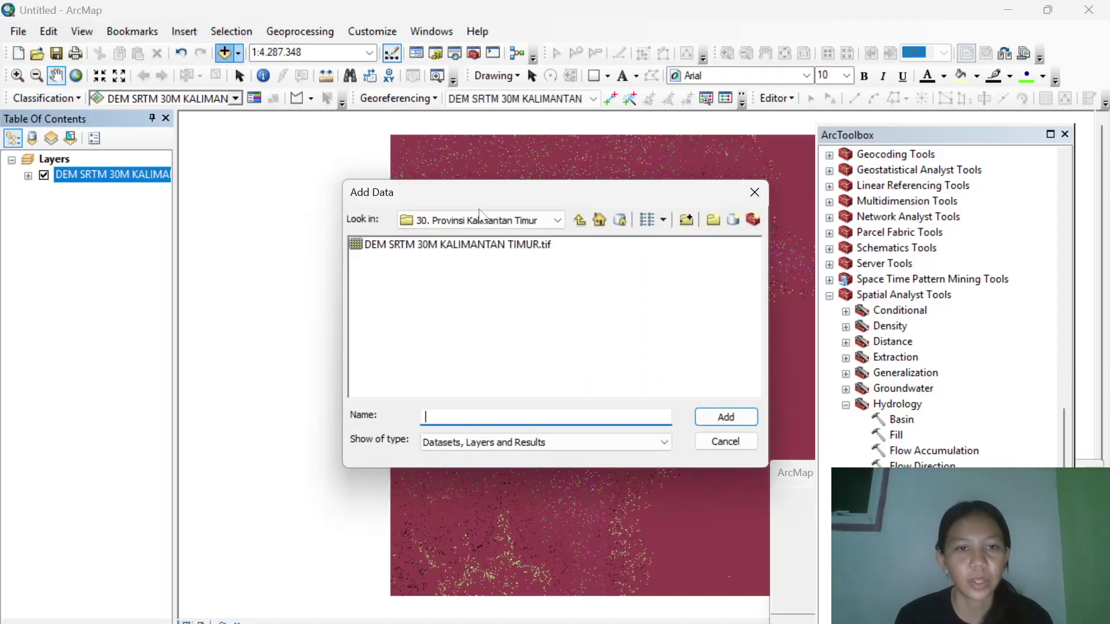
click(579, 220)
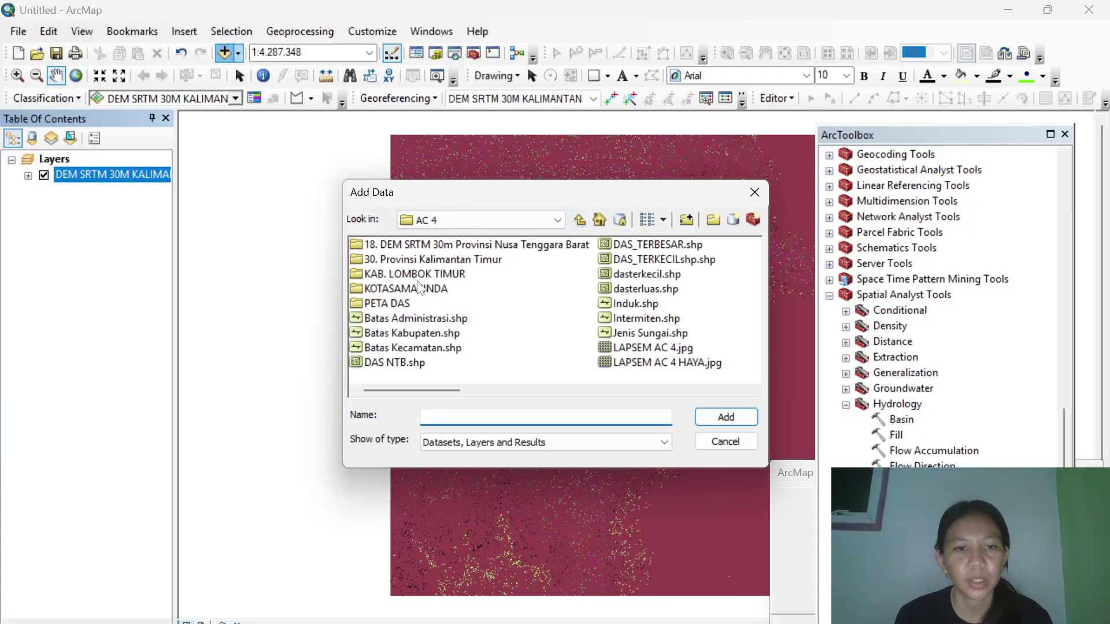
double_click(415, 289)
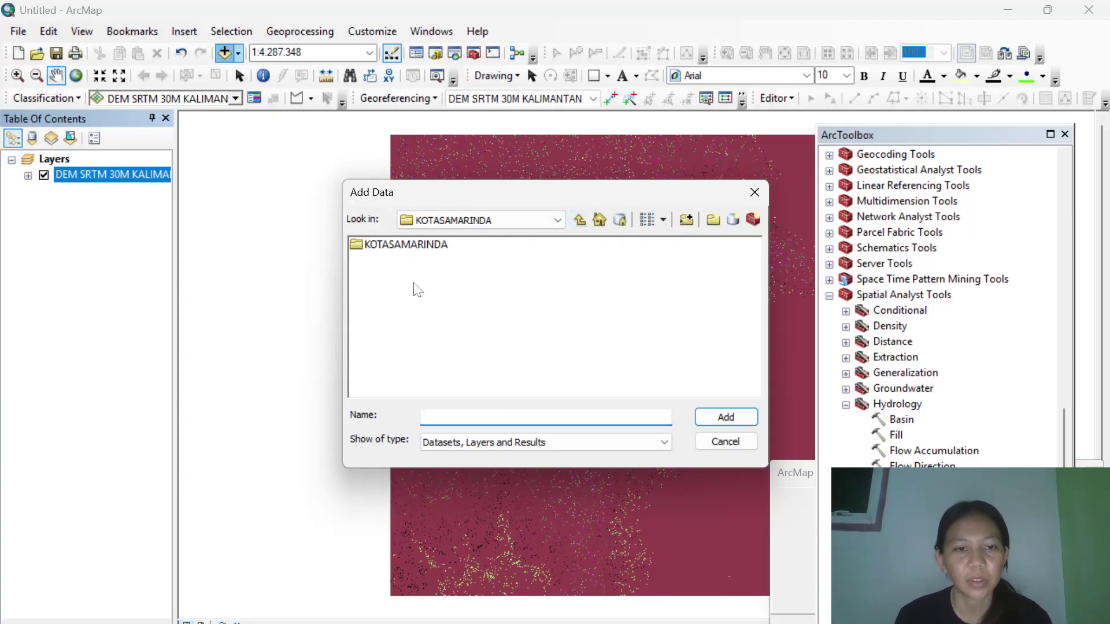
double_click(403, 247)
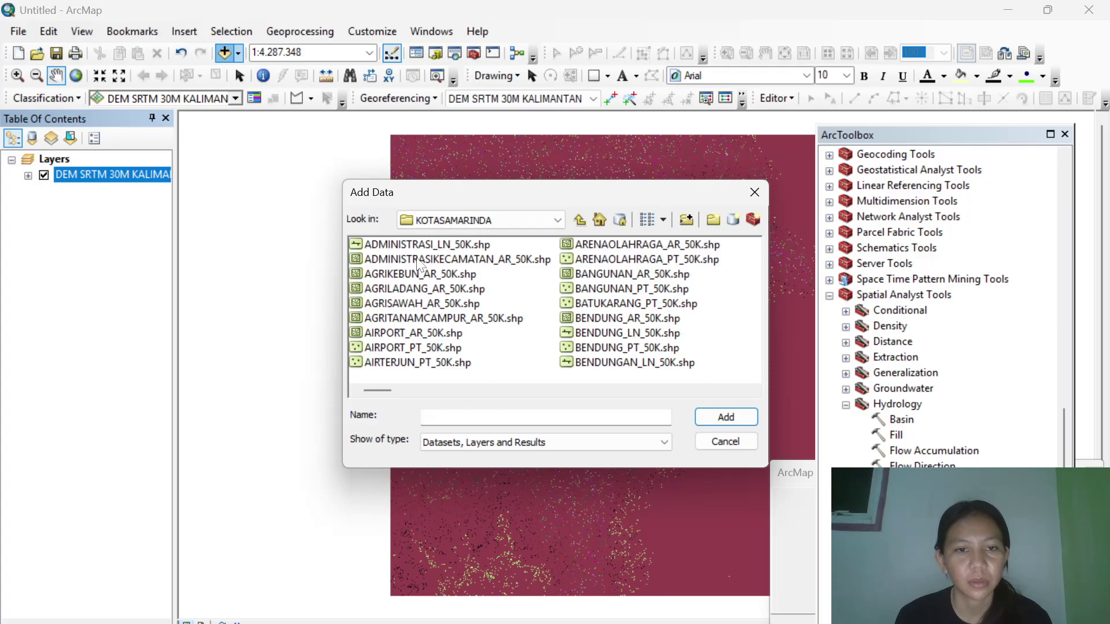
click(420, 259)
click(726, 417)
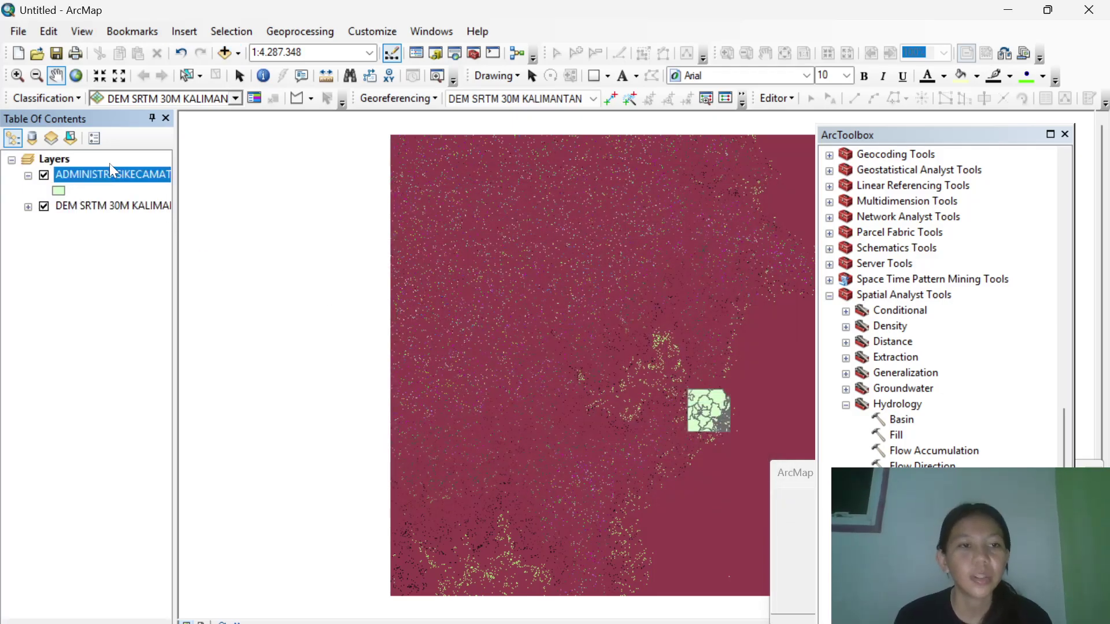
Select all 26 records in the ADMINISTRASIKECAMATAN_AR_50K attribute table, then close the table.
right_click(120, 172)
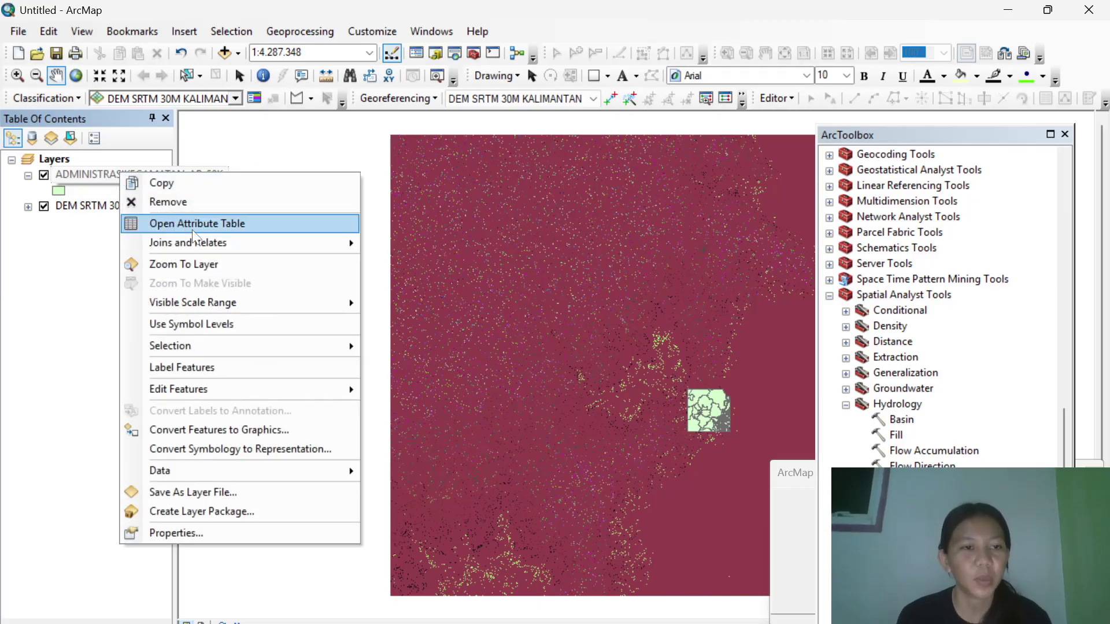
click(191, 227)
click(245, 219)
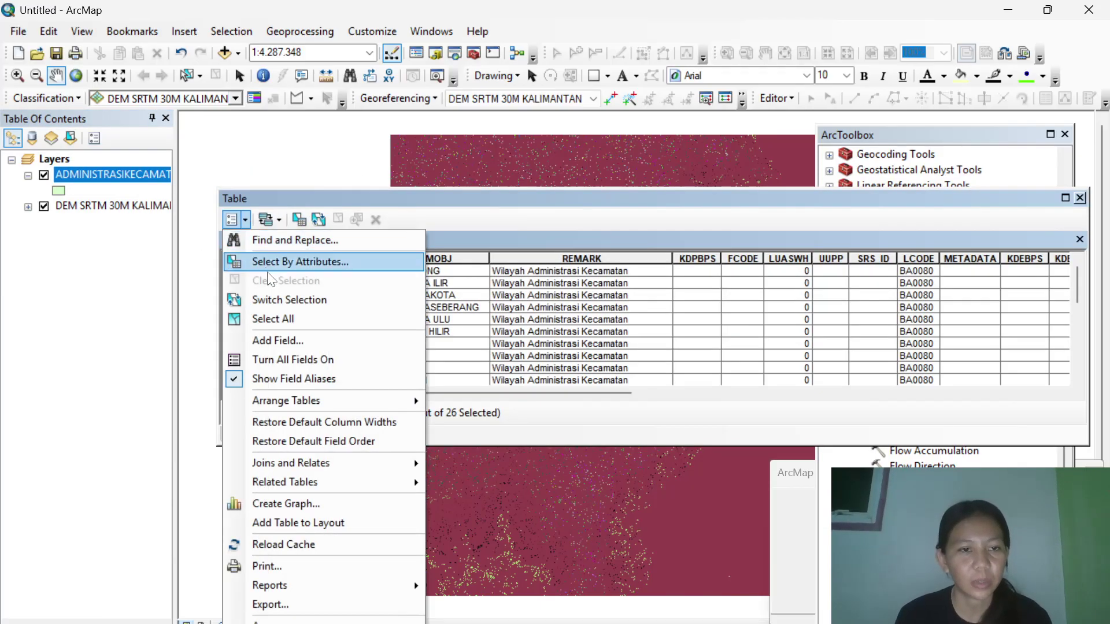
click(289, 318)
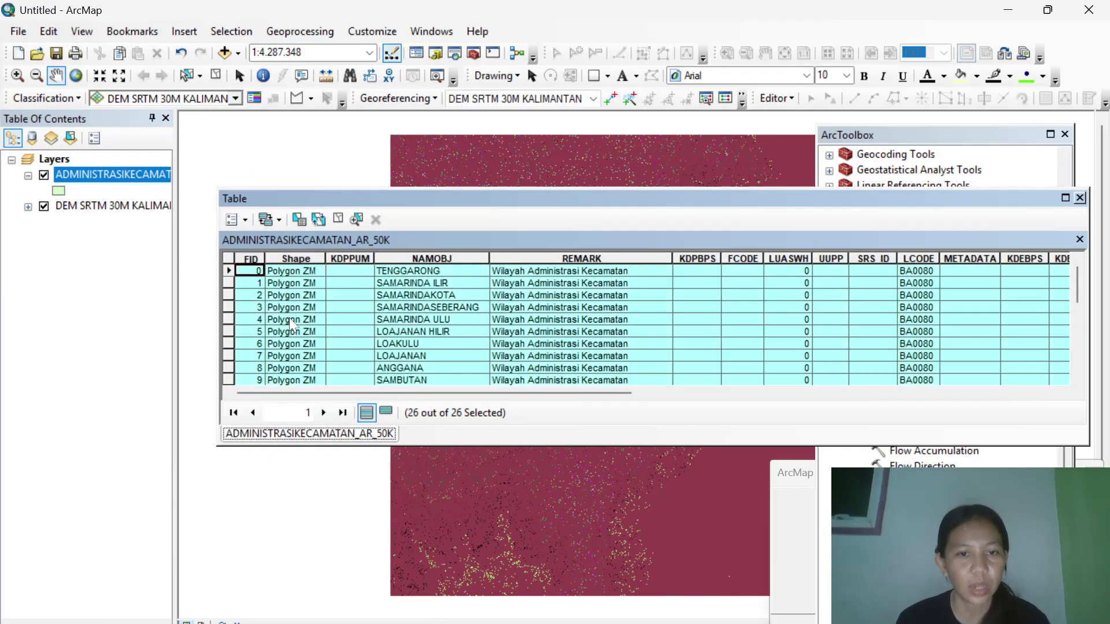
click(1080, 199)
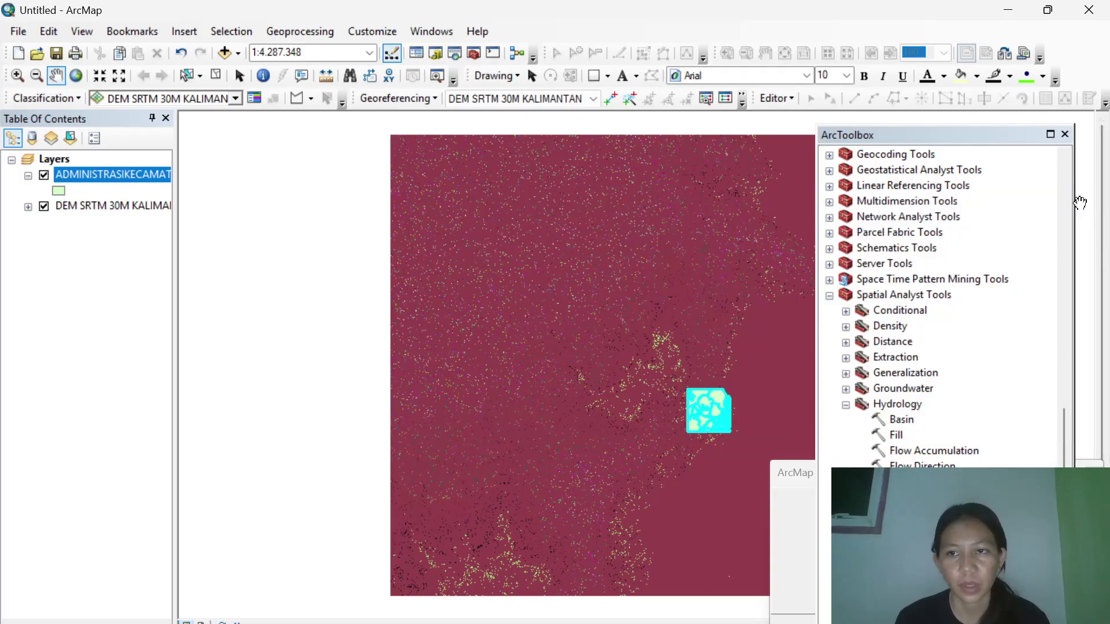
click(430, 33)
Clip the Kalimantan Timur DEM to the selected districts via Image Analysis, then hide the original DEM.
click(466, 168)
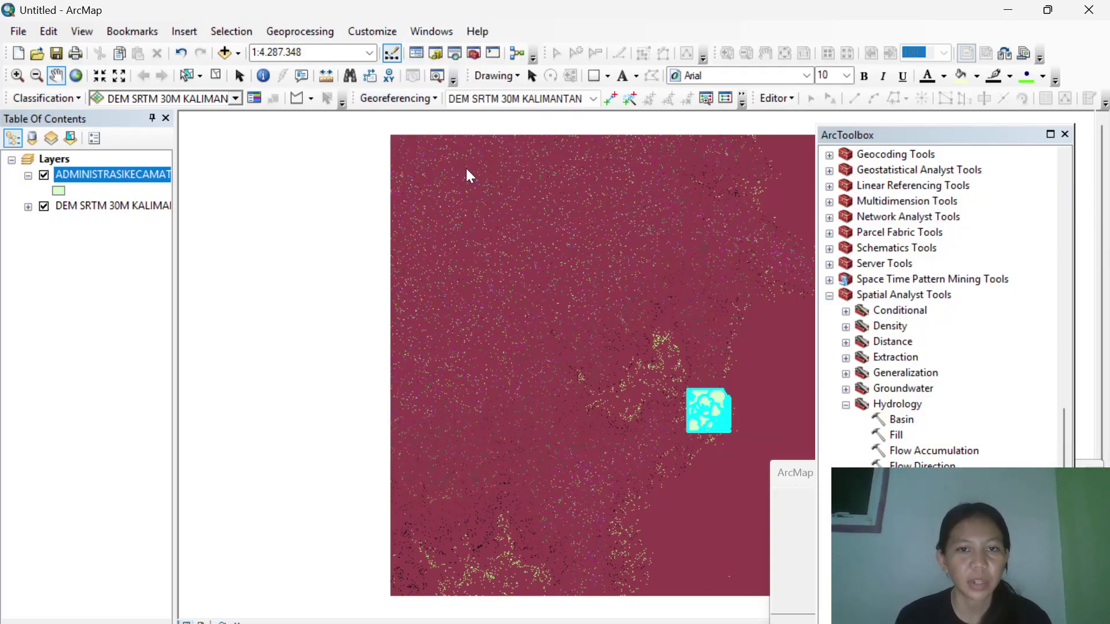
click(549, 161)
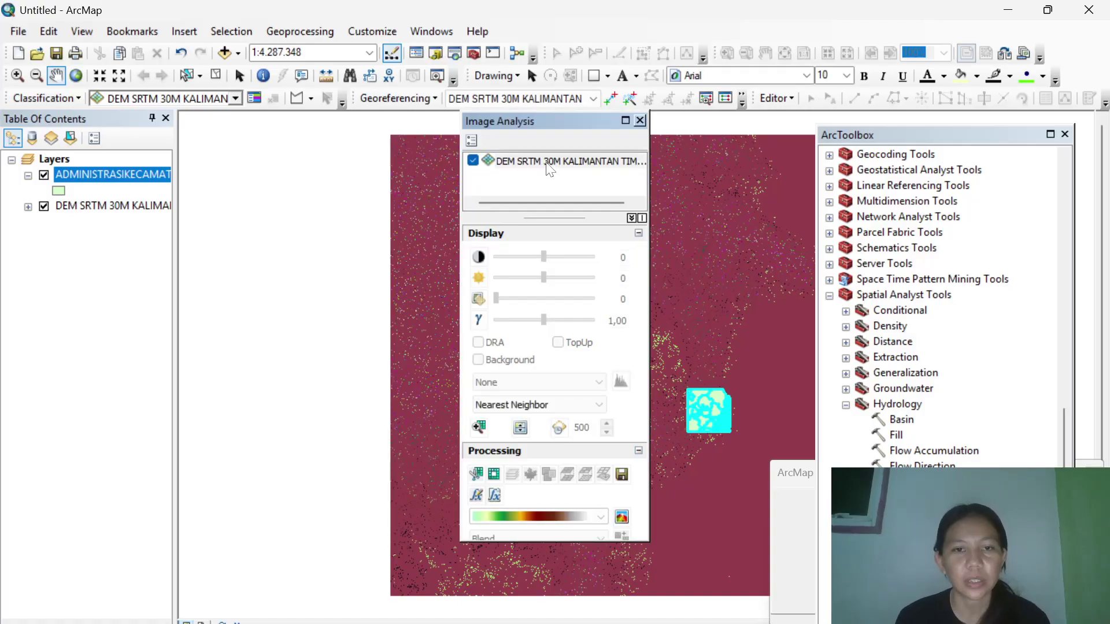
click(476, 475)
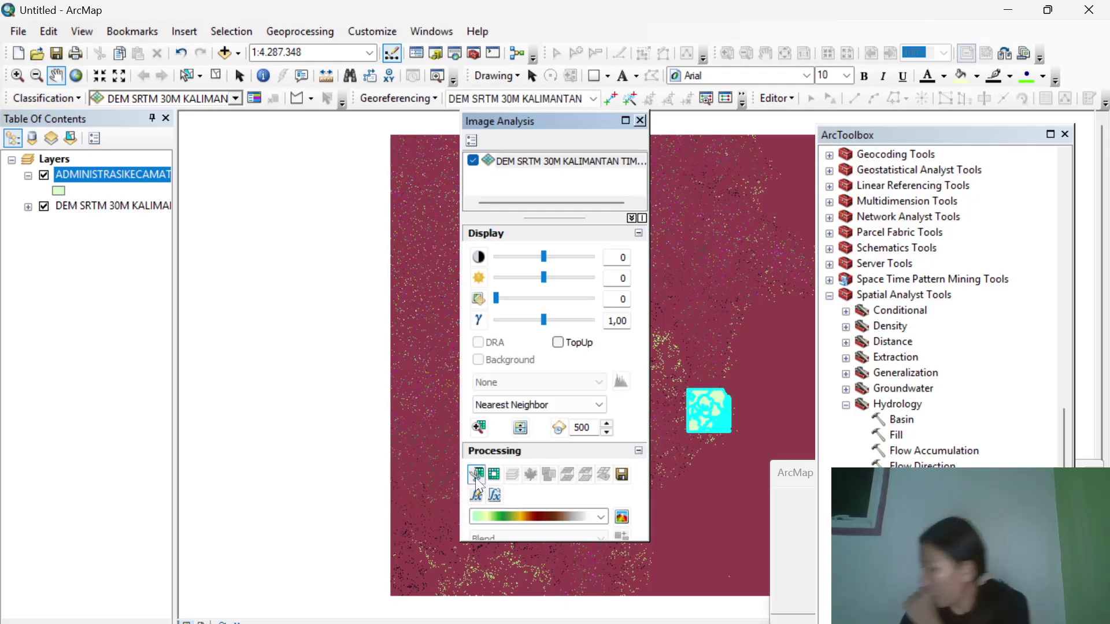
click(475, 475)
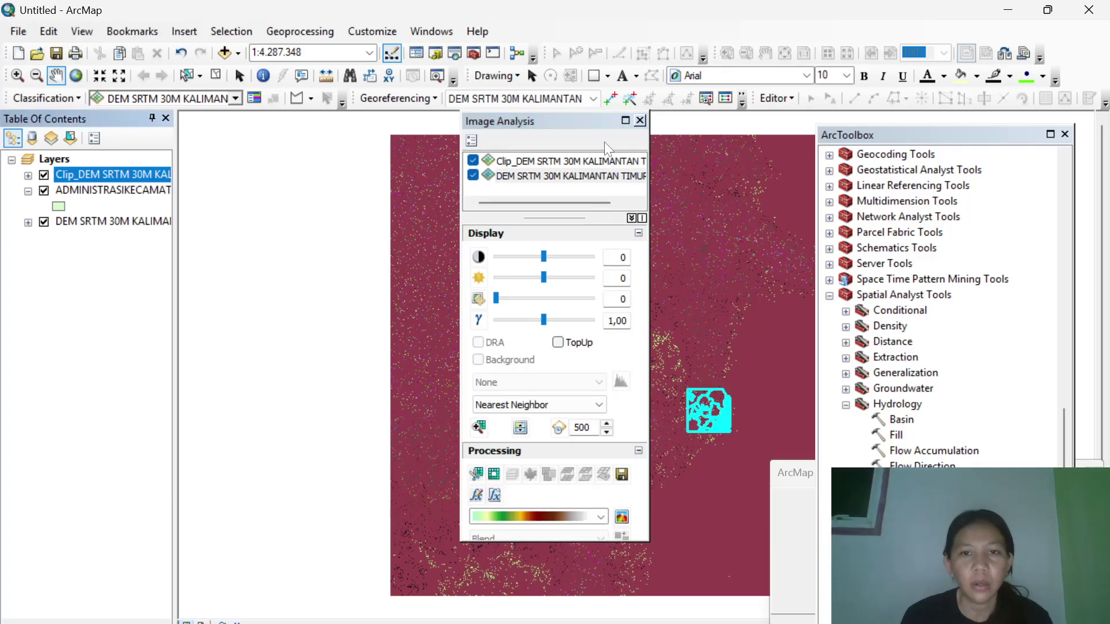
click(640, 121)
click(44, 222)
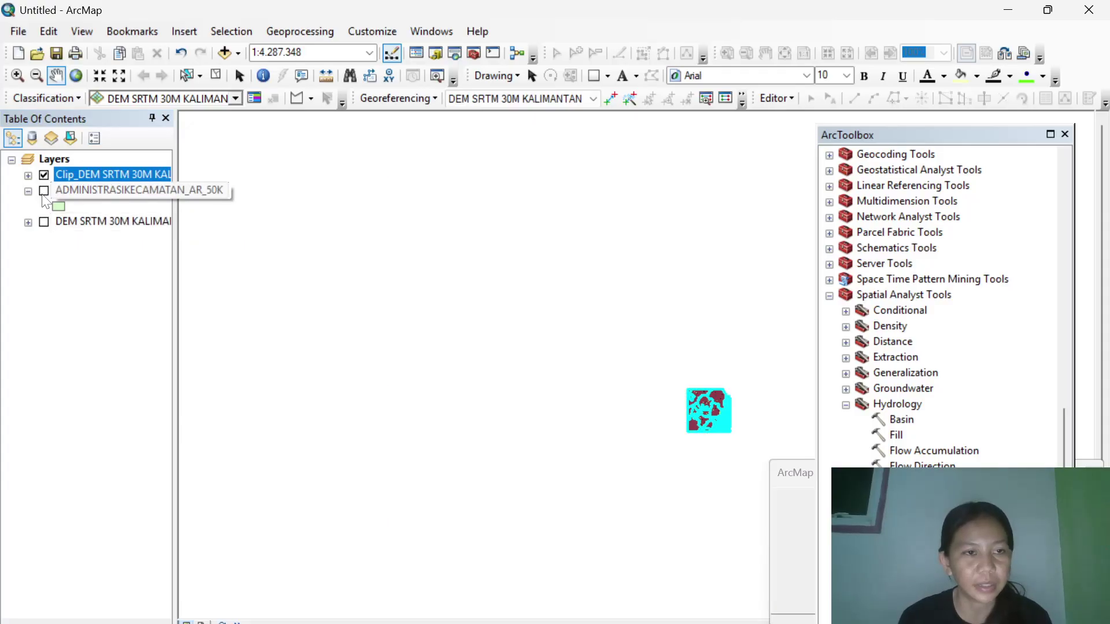
Open the Project Raster tool from Data Management's Projections and Transformations toolset.
scroll(902, 378, up, 20)
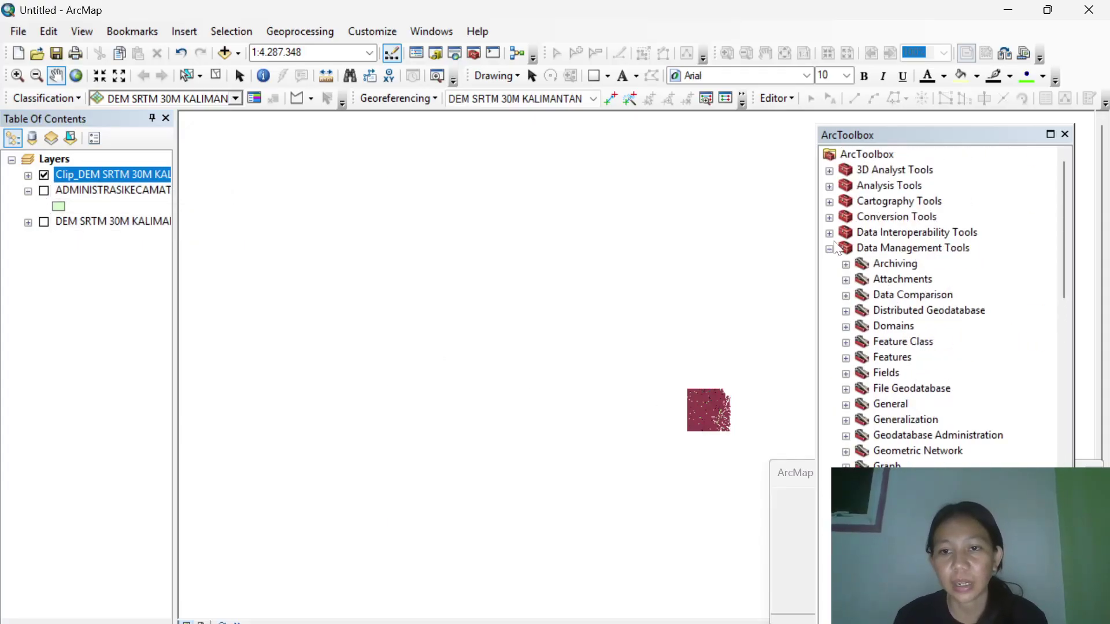
scroll(837, 249, down, 4)
scroll(837, 248, up, 4)
scroll(837, 248, down, 6)
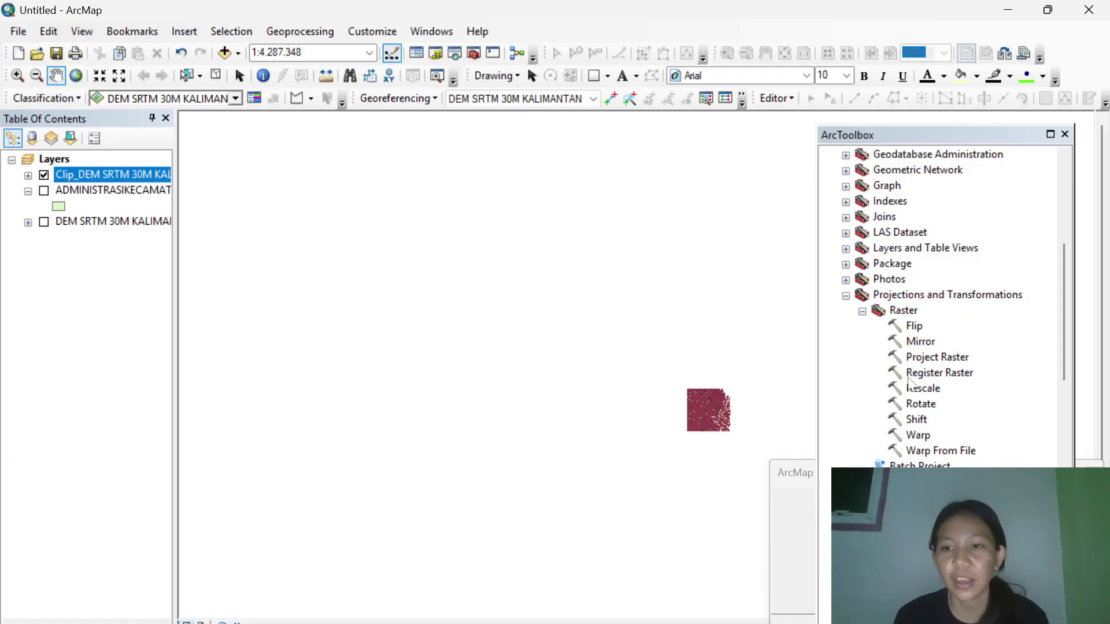
click(930, 359)
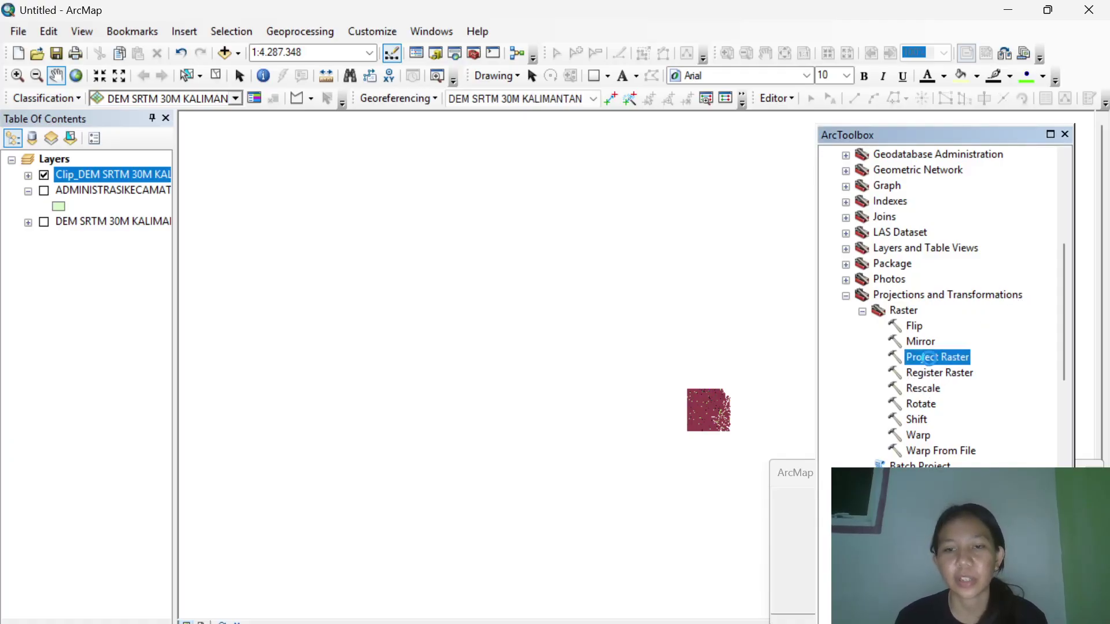
double_click(929, 358)
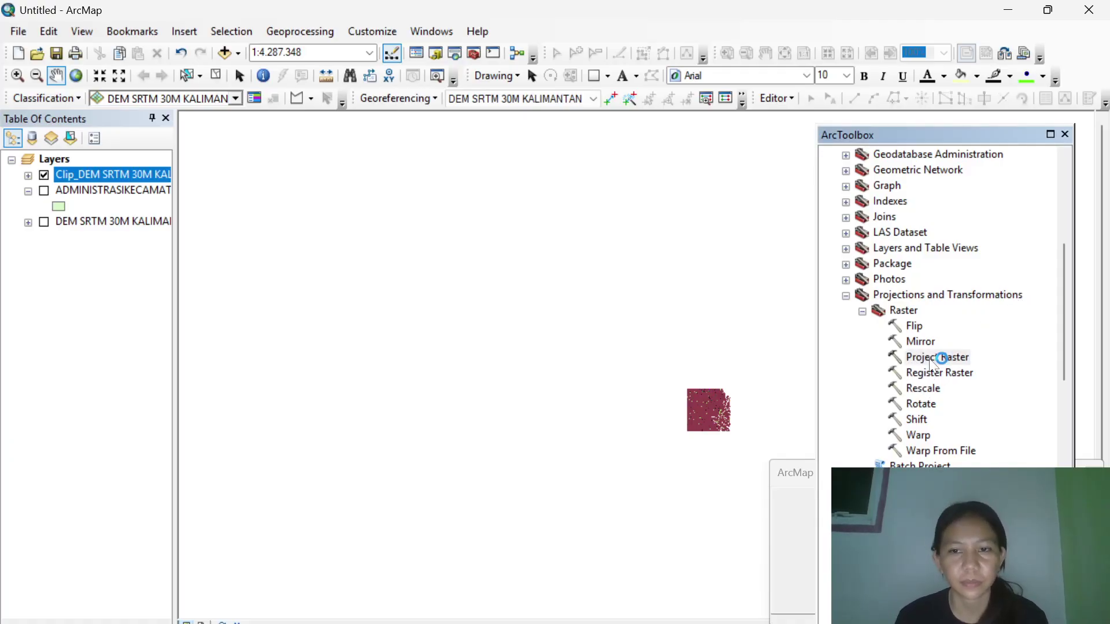
Project the clipped DEM to WGS_1984_UTM_Zone_50S and run Project Raster.
click(829, 177)
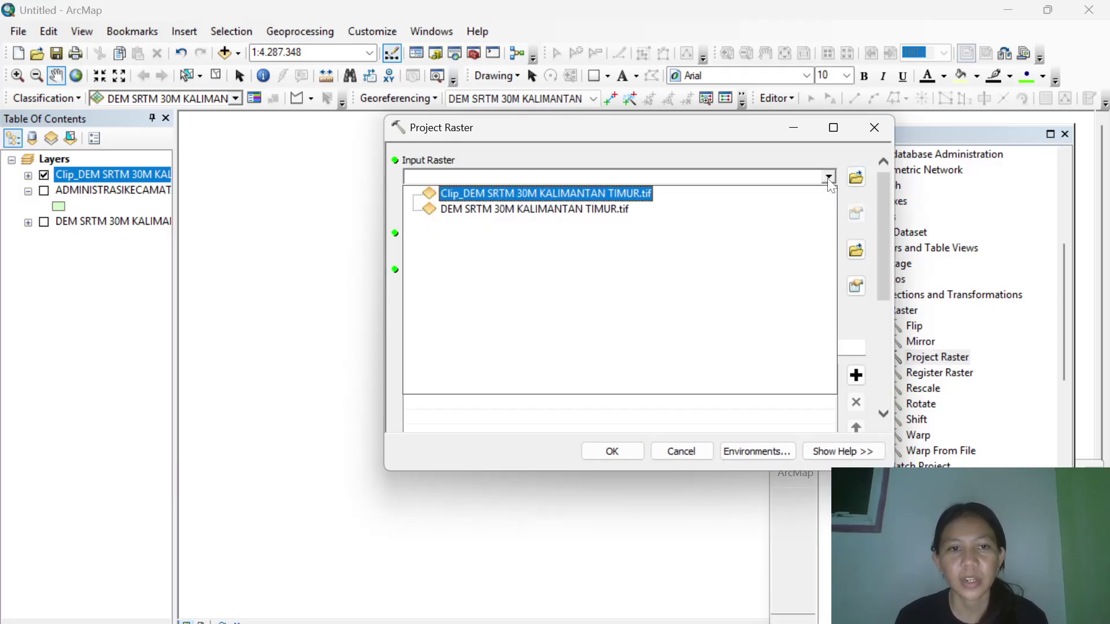
click(618, 193)
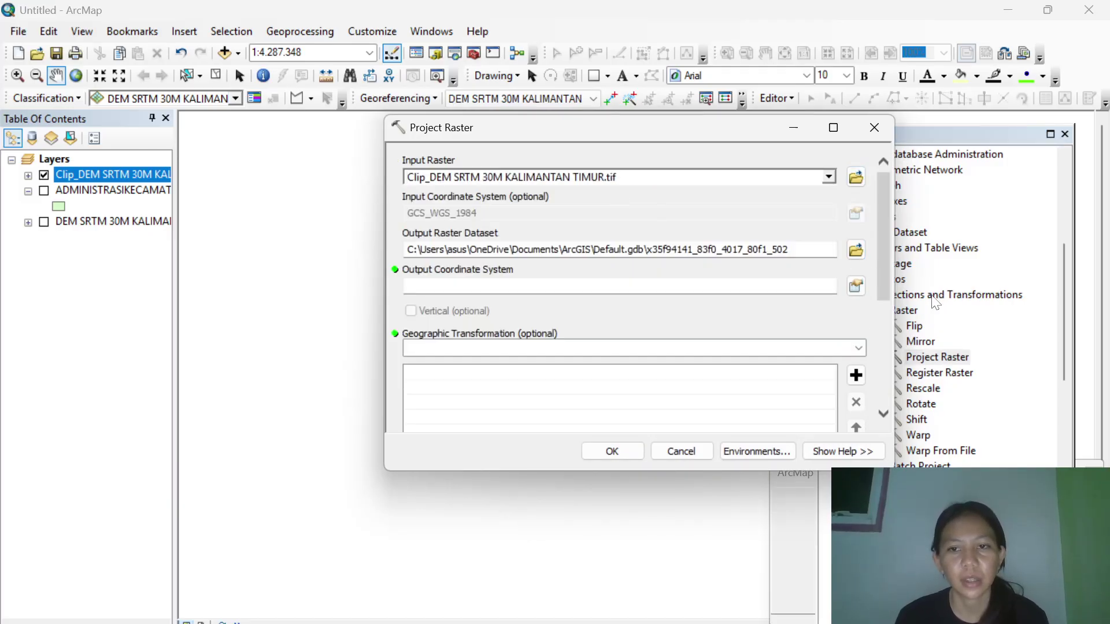
click(856, 286)
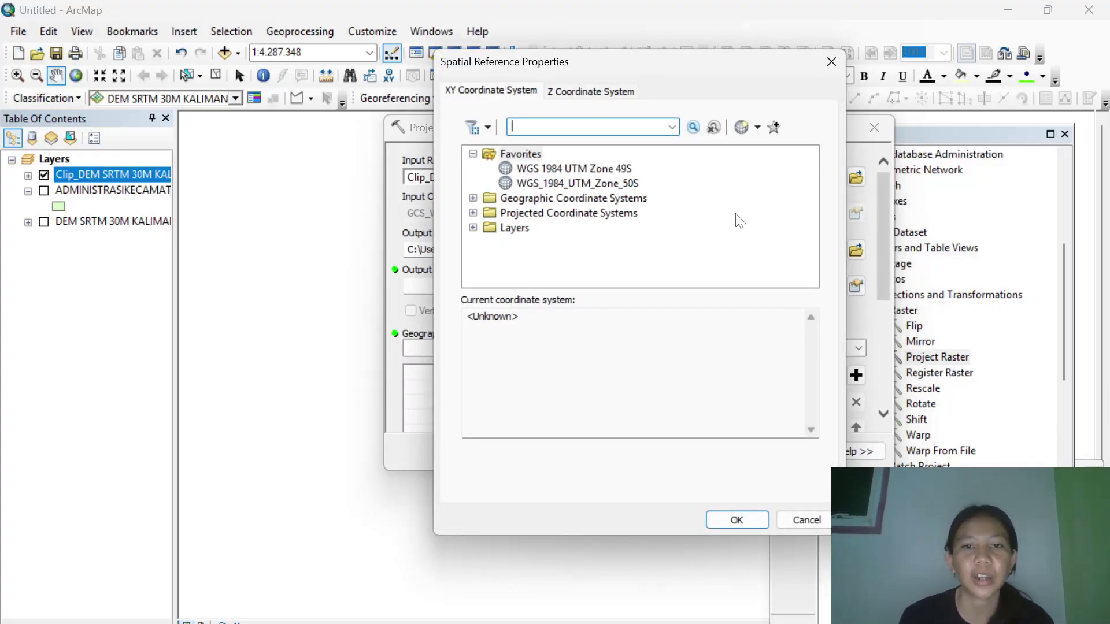
click(623, 183)
click(737, 519)
click(610, 457)
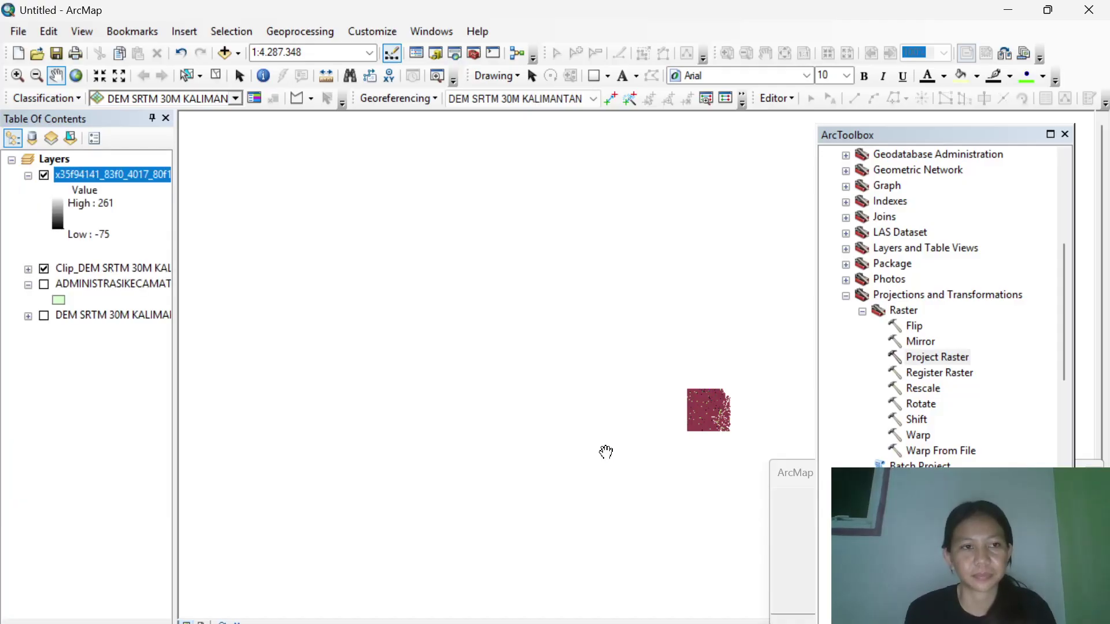
Zoom the map to the clipped DEM layer and scroll the toolbox to the Hydrology toolset.
right_click(110, 269)
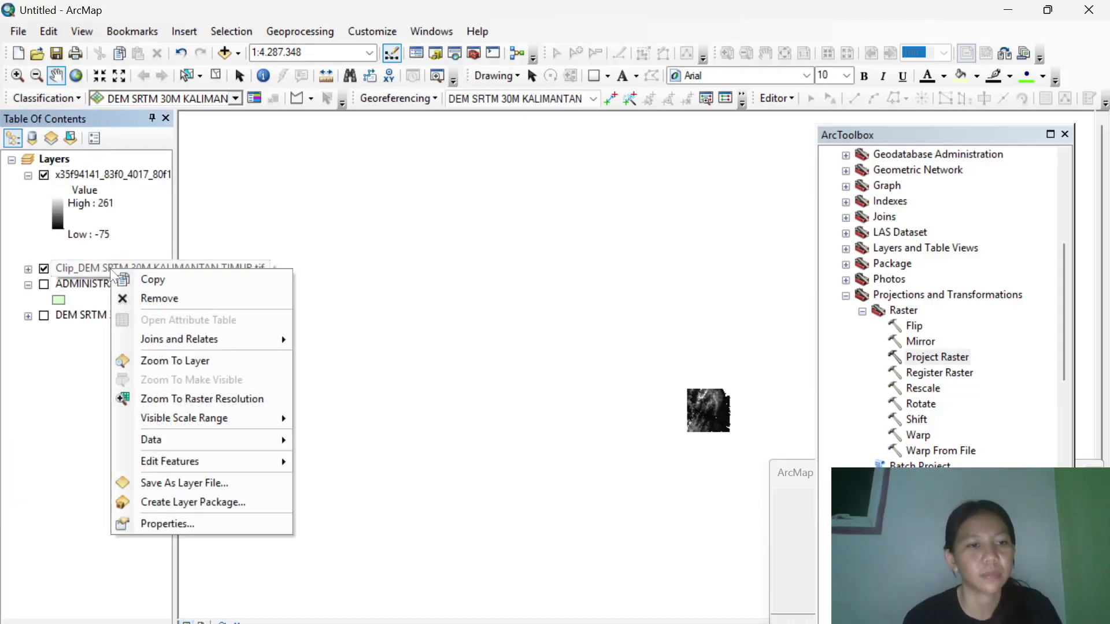
click(203, 363)
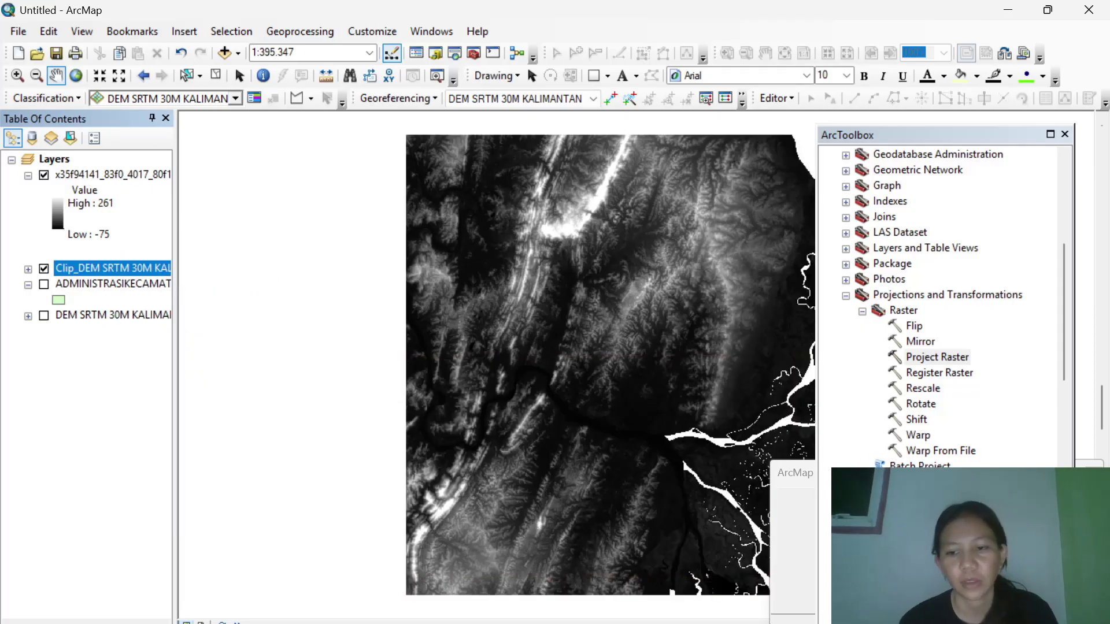
scroll(943, 306, down, 15)
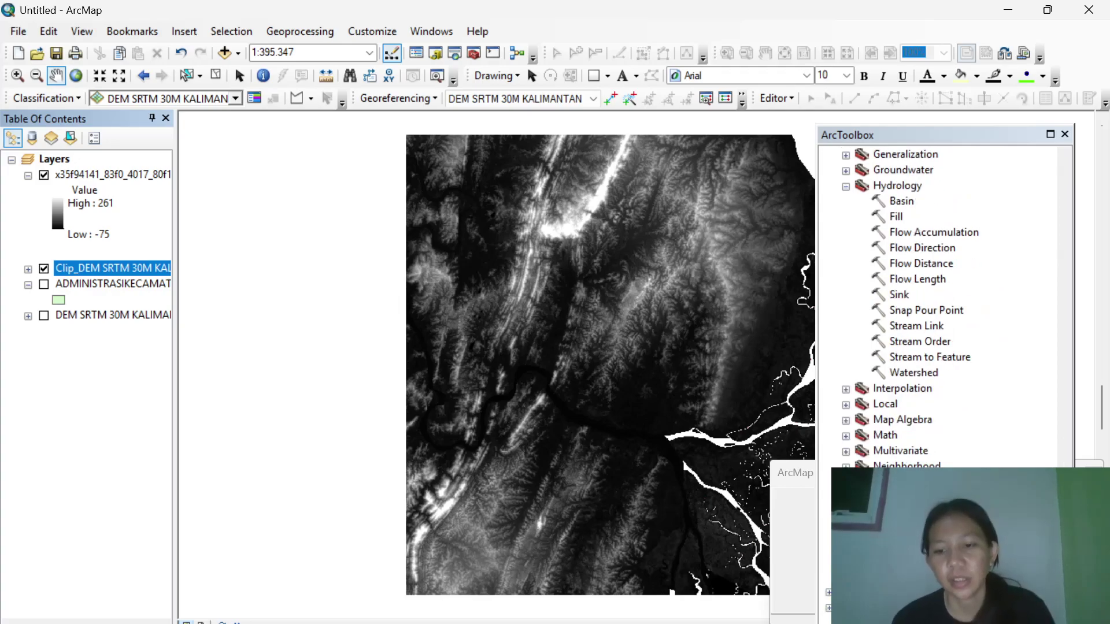
scroll(898, 383, up, 4)
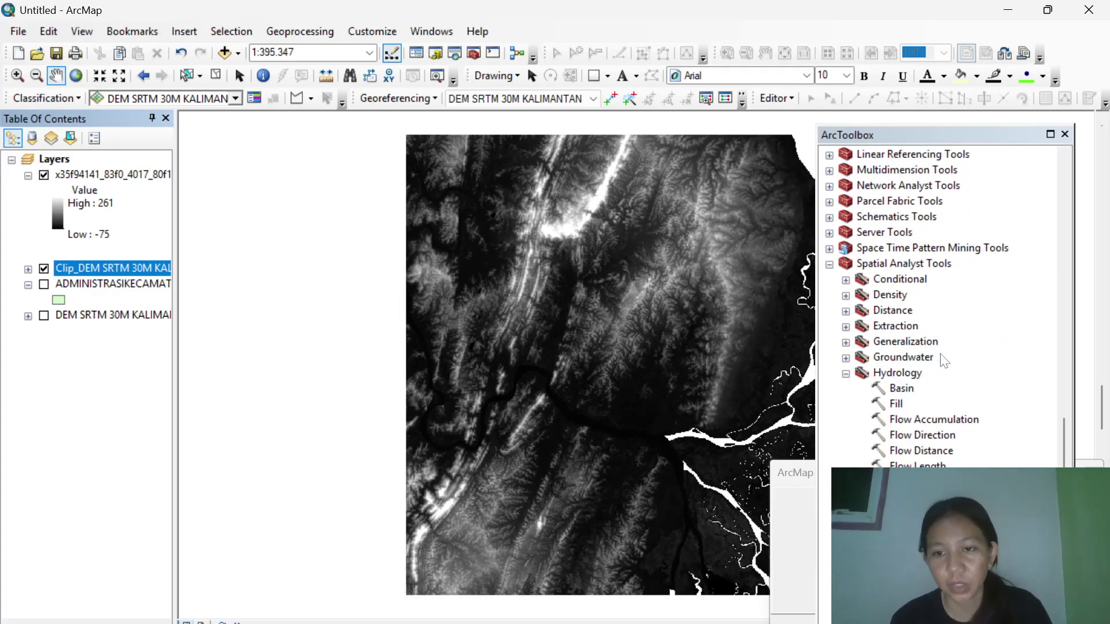
Run Fill on Clip_DEM SRTM 30M KALIMANTAN TIMUR.tif to create Fill_afr11.
double_click(897, 404)
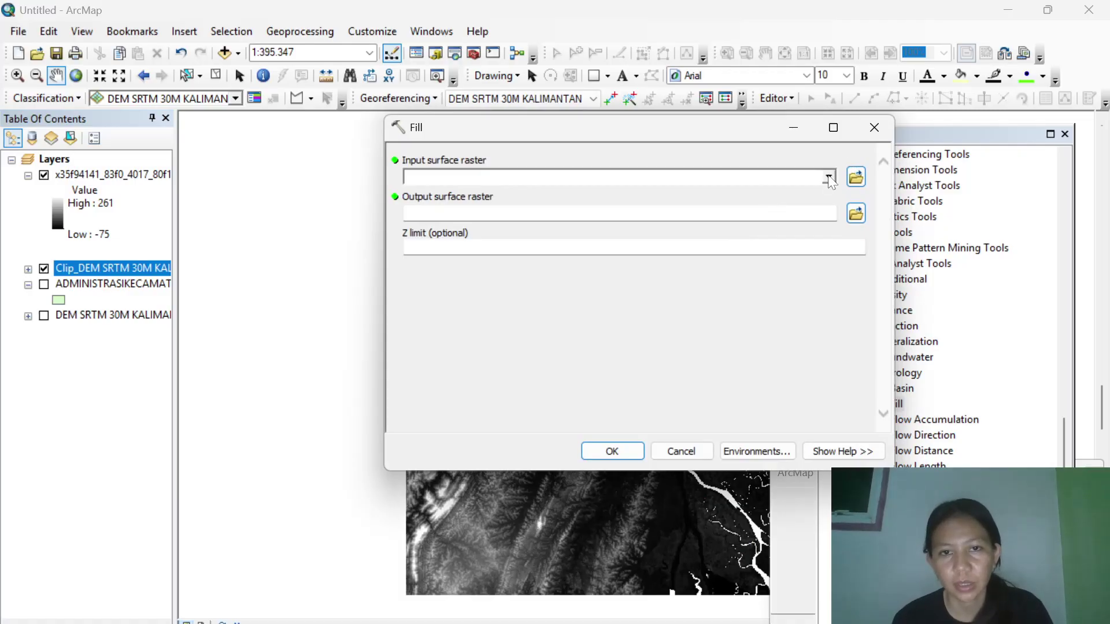
click(830, 178)
click(588, 202)
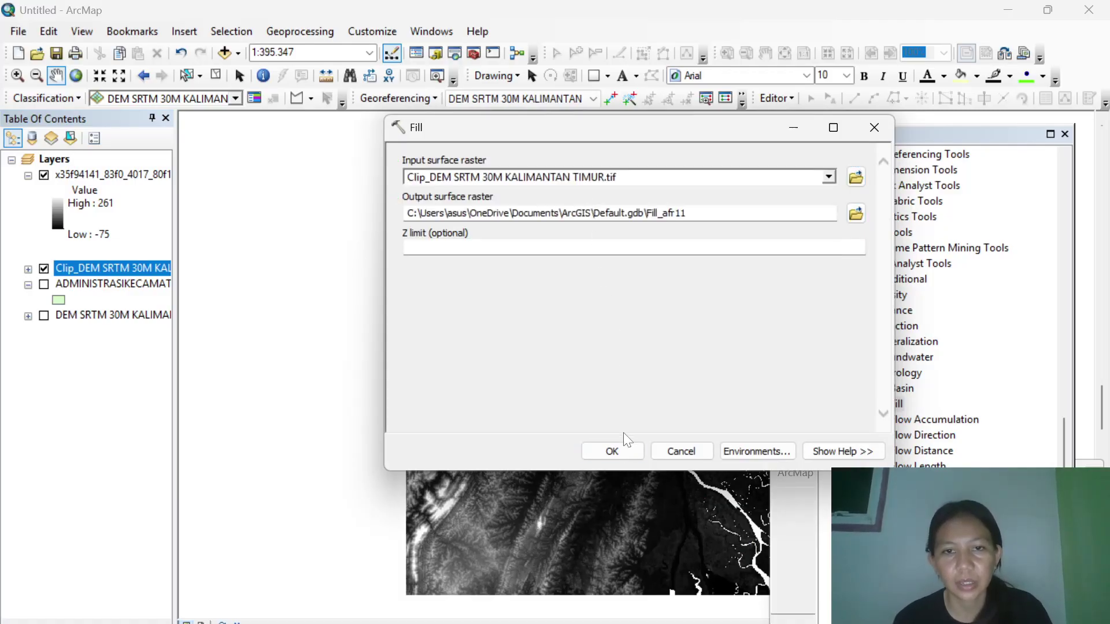
click(624, 449)
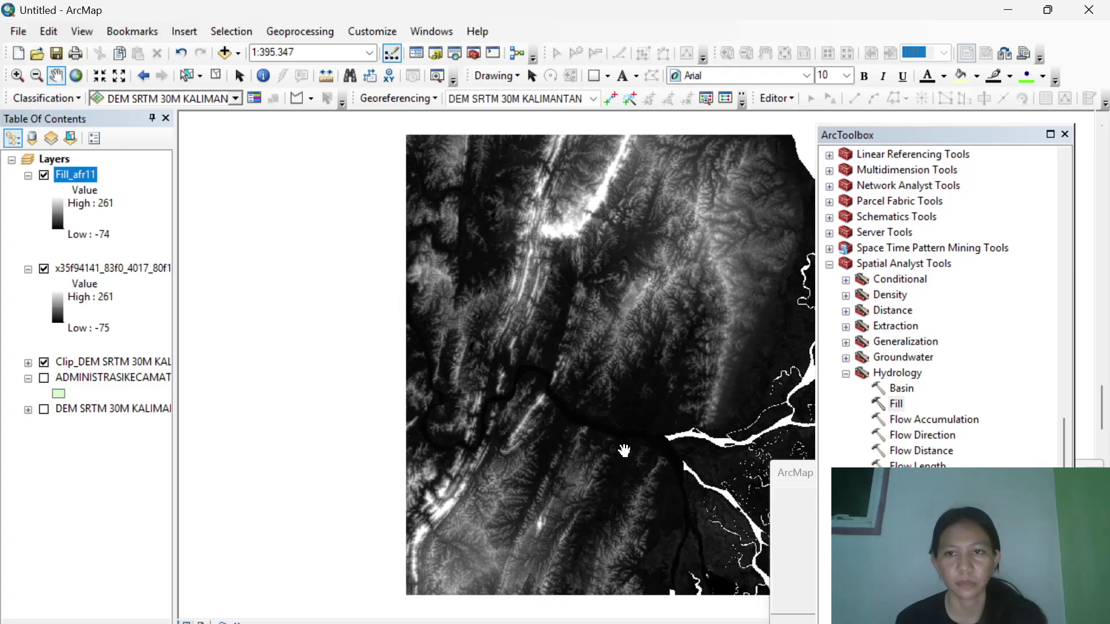
Run Flow Direction on Fill_afr11 to create the FlowDir_Fill9 raster.
double_click(935, 440)
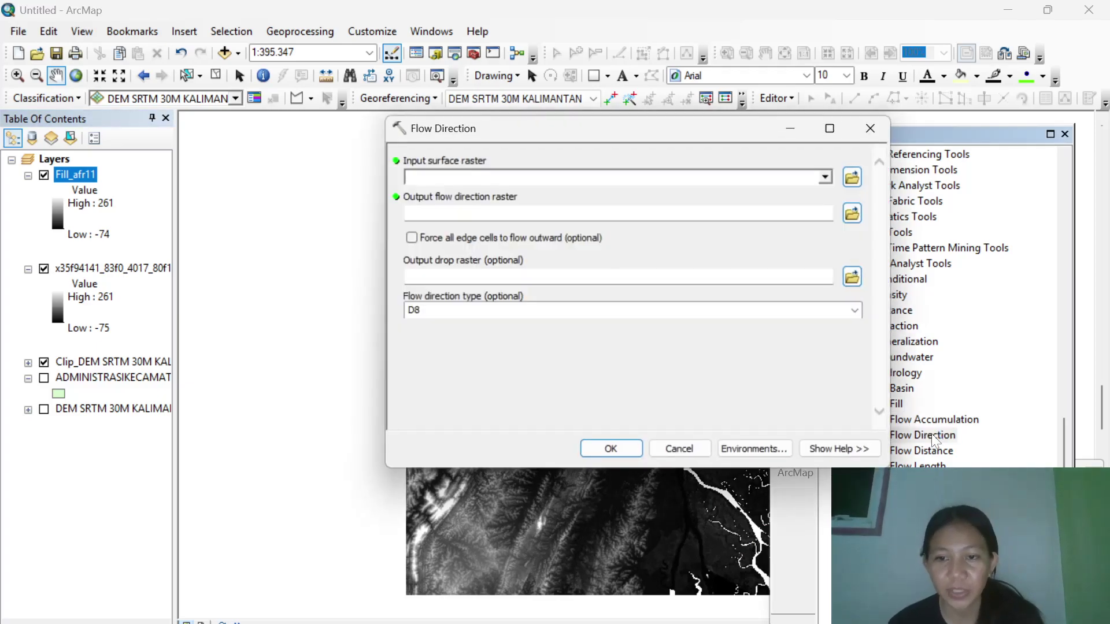
click(829, 178)
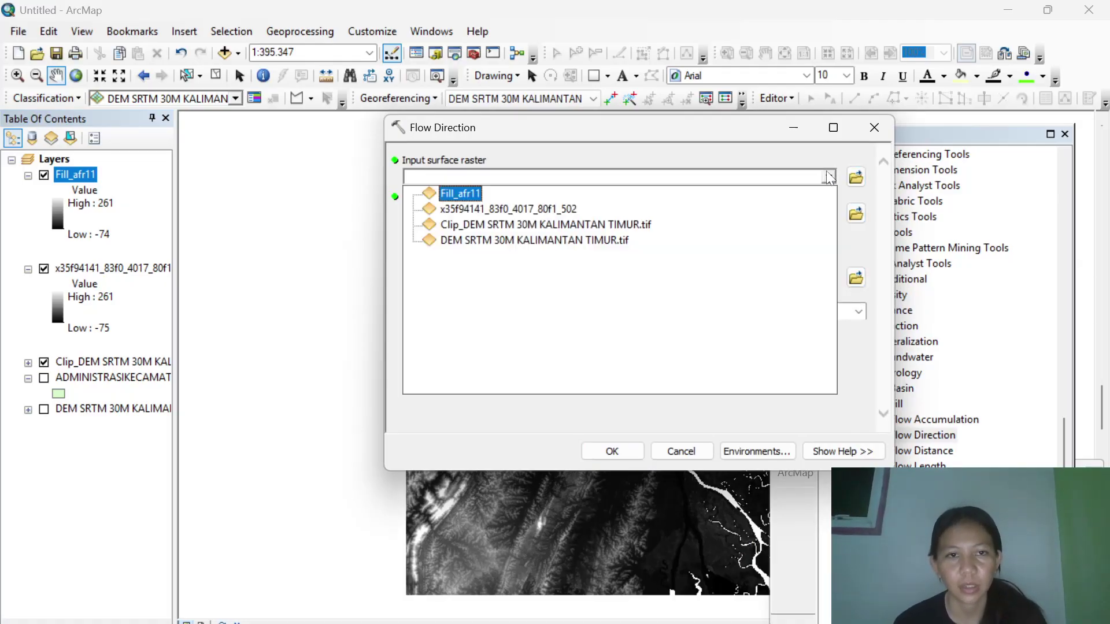
click(472, 202)
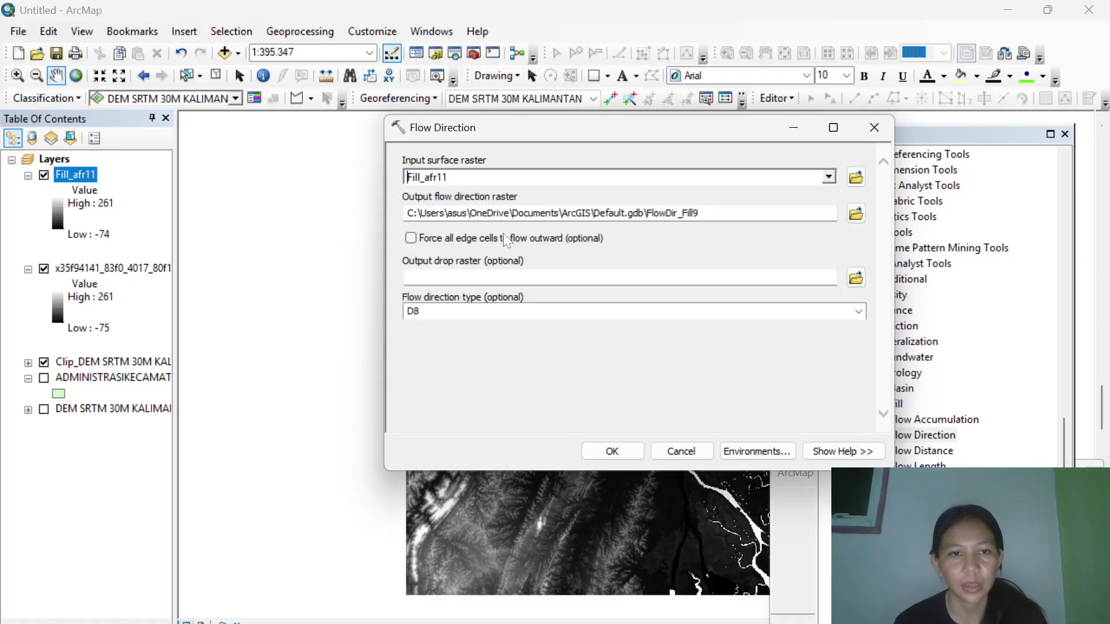
click(612, 452)
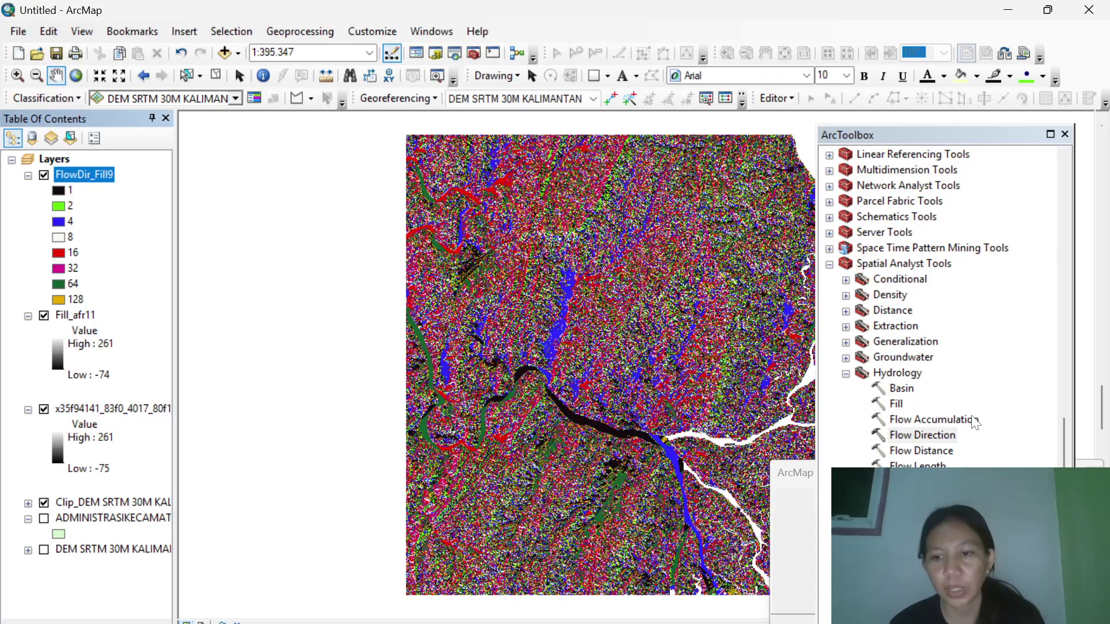
Run Flow Accumulation with FlowDir_Fill9 as input, producing FlowAcc_Flo10.
double_click(948, 420)
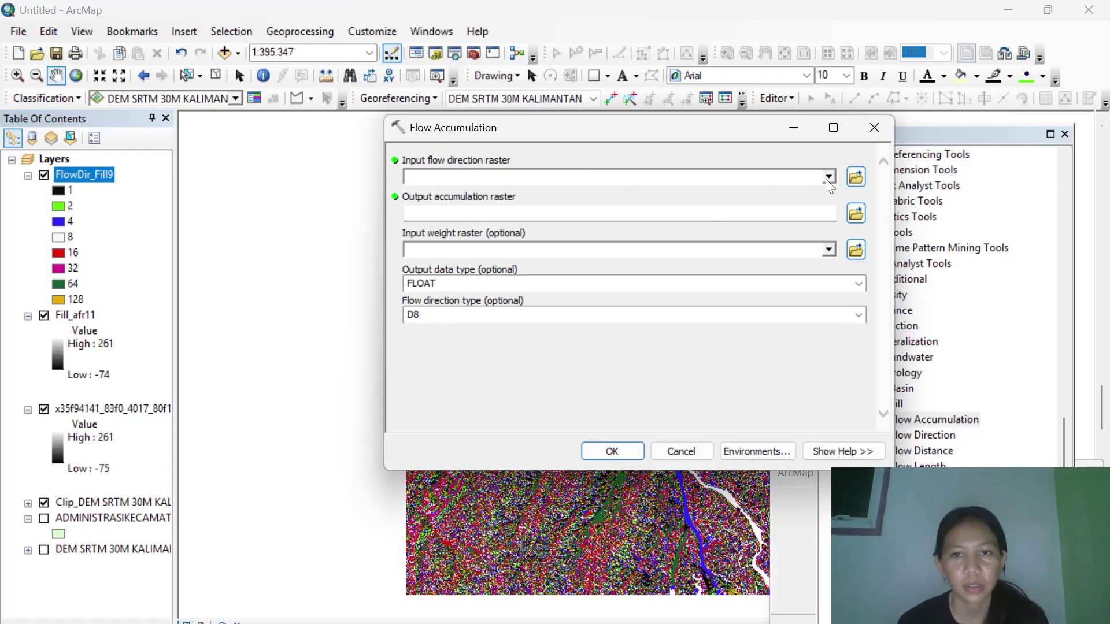
click(828, 177)
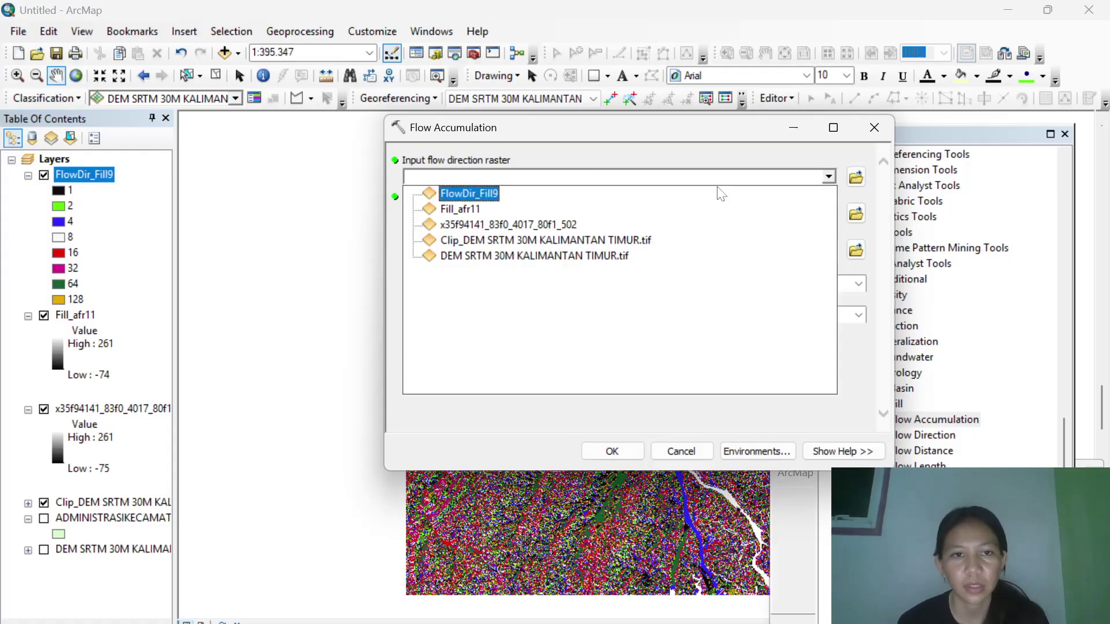
click(497, 196)
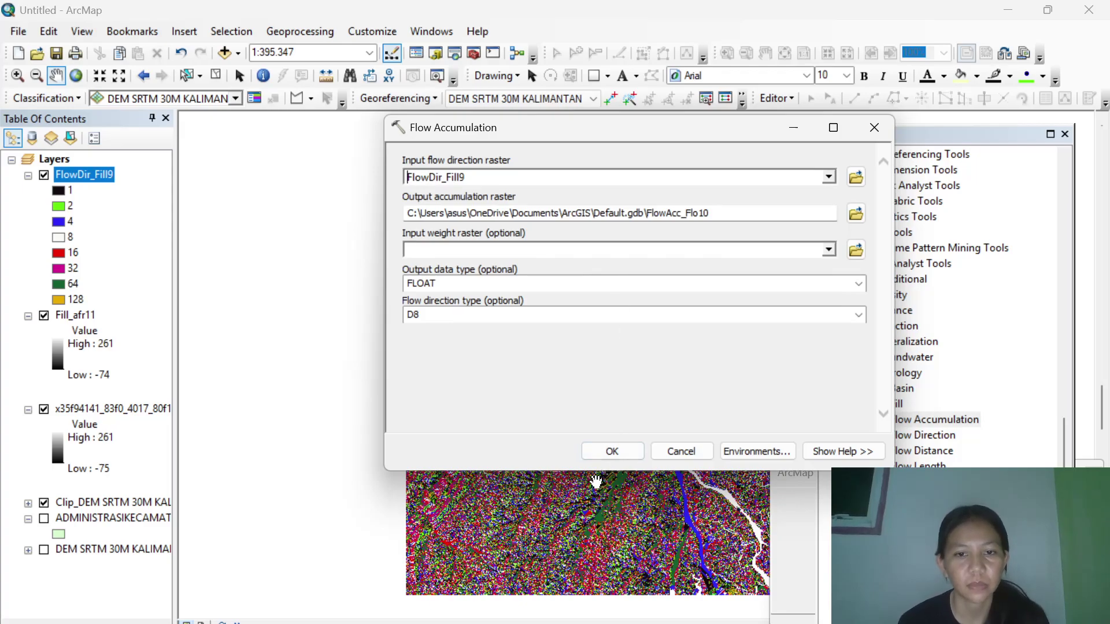
click(613, 451)
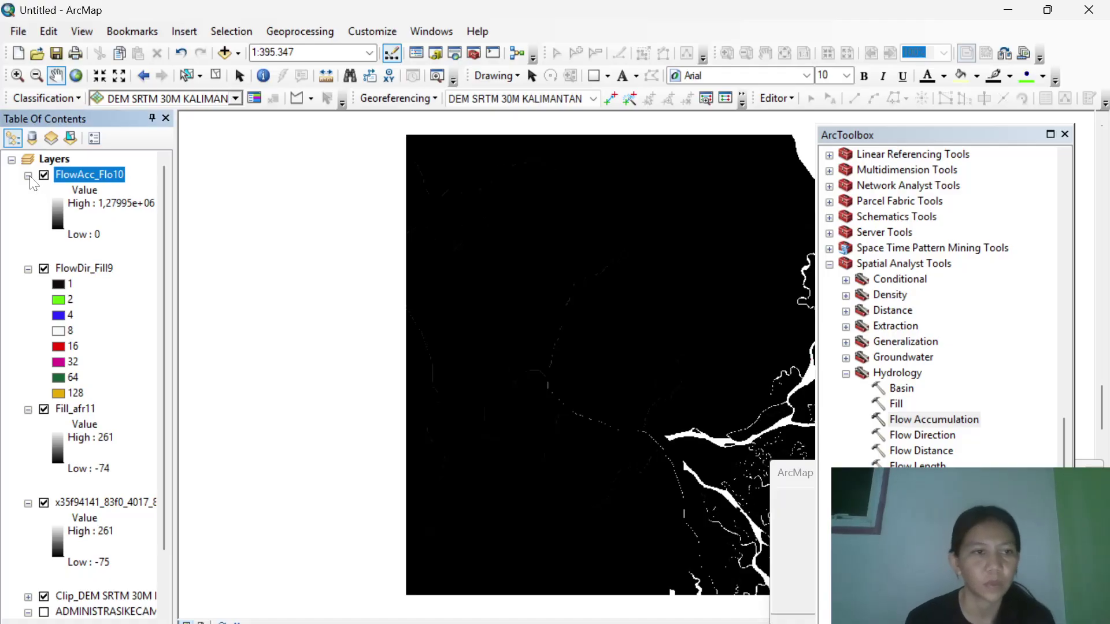
Collapse the legends of FlowAcc_Flo10, FlowDir_Fill9, Fill_afr11, the projected raster and the district layer.
click(27, 175)
click(28, 190)
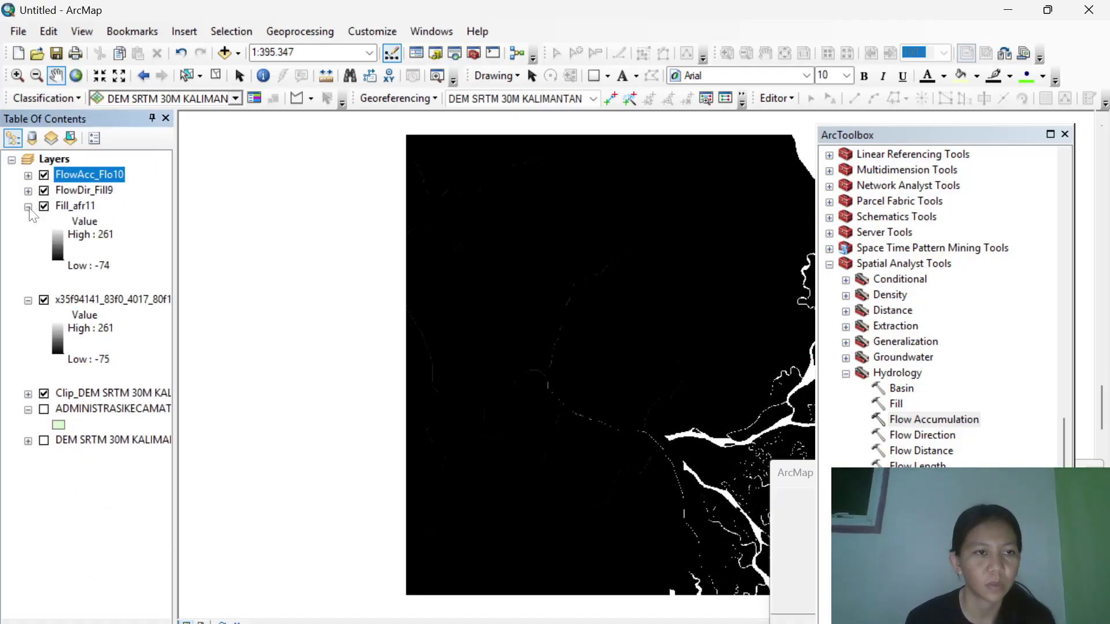
click(28, 206)
click(28, 222)
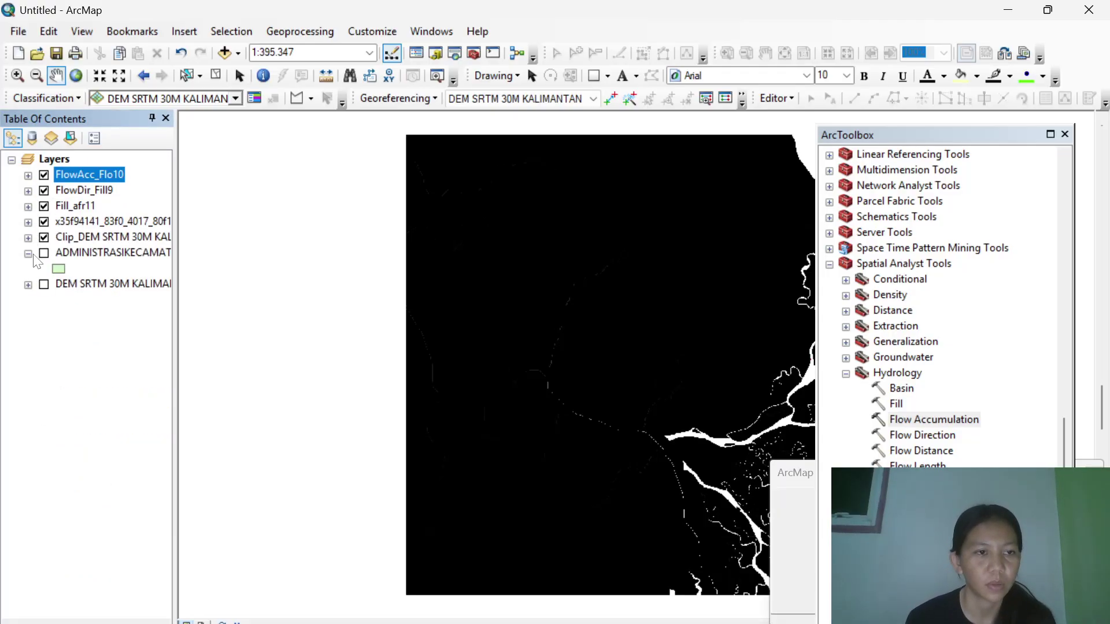
click(27, 253)
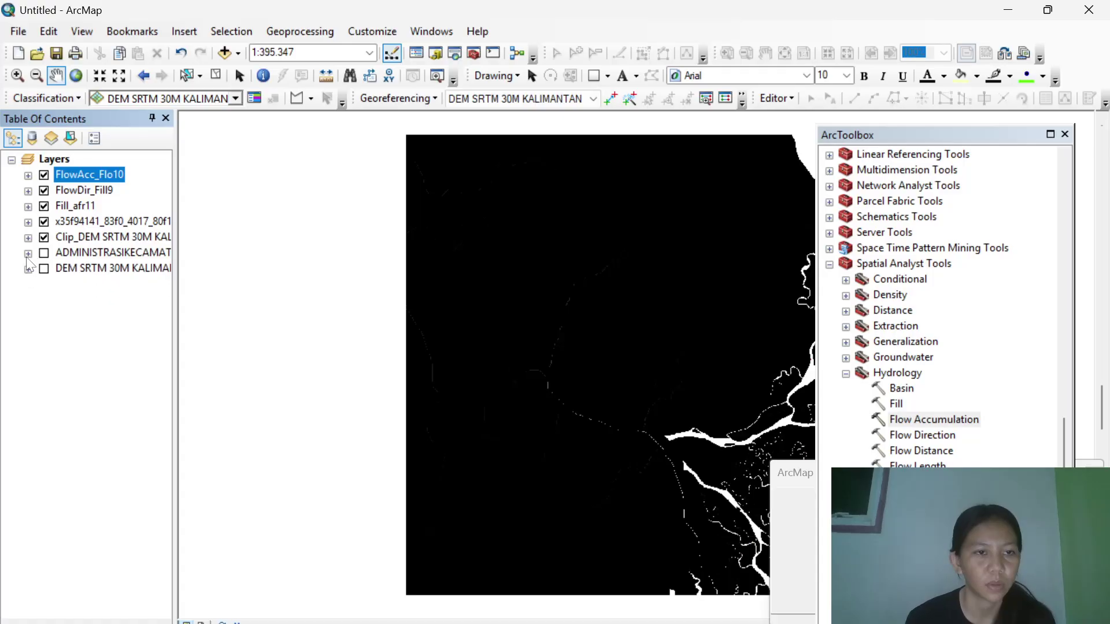
Open the Con tool from the Spatial Analyst Conditional toolset.
double_click(893, 279)
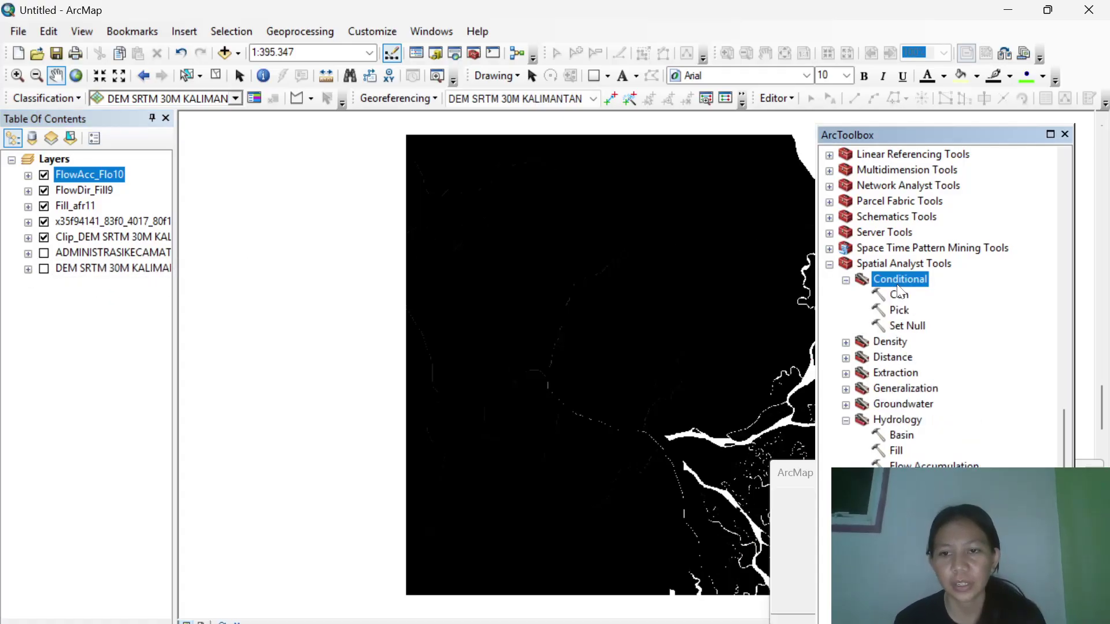
click(902, 295)
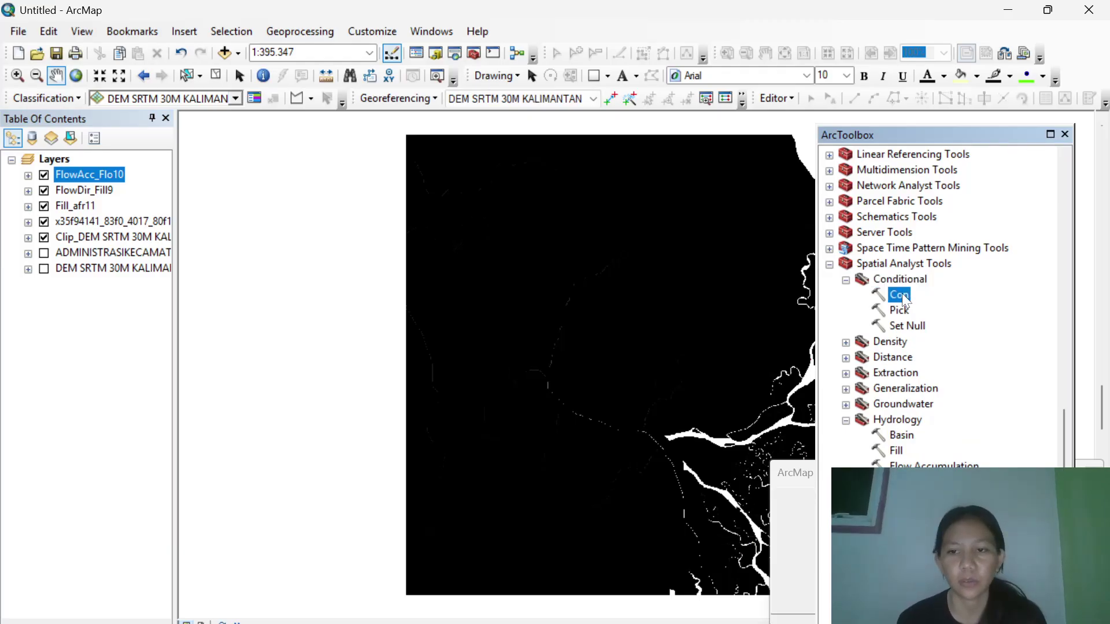
double_click(901, 293)
Run Con with FlowAcc_Flo10 as the condition and FlowDir_Fill9 as both true and false rasters.
click(829, 177)
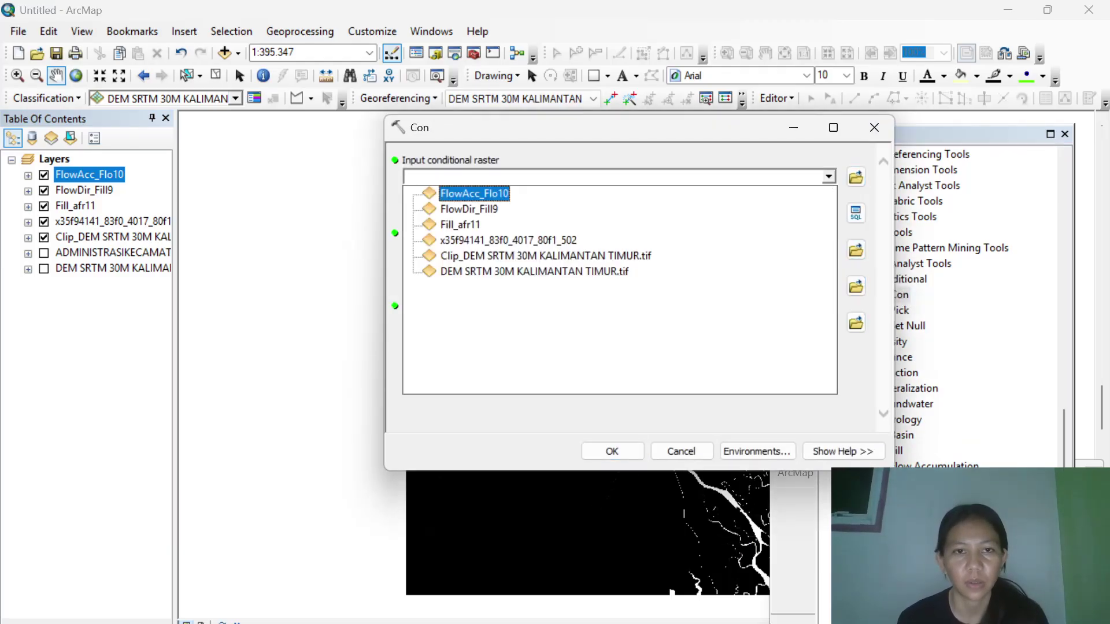
click(475, 193)
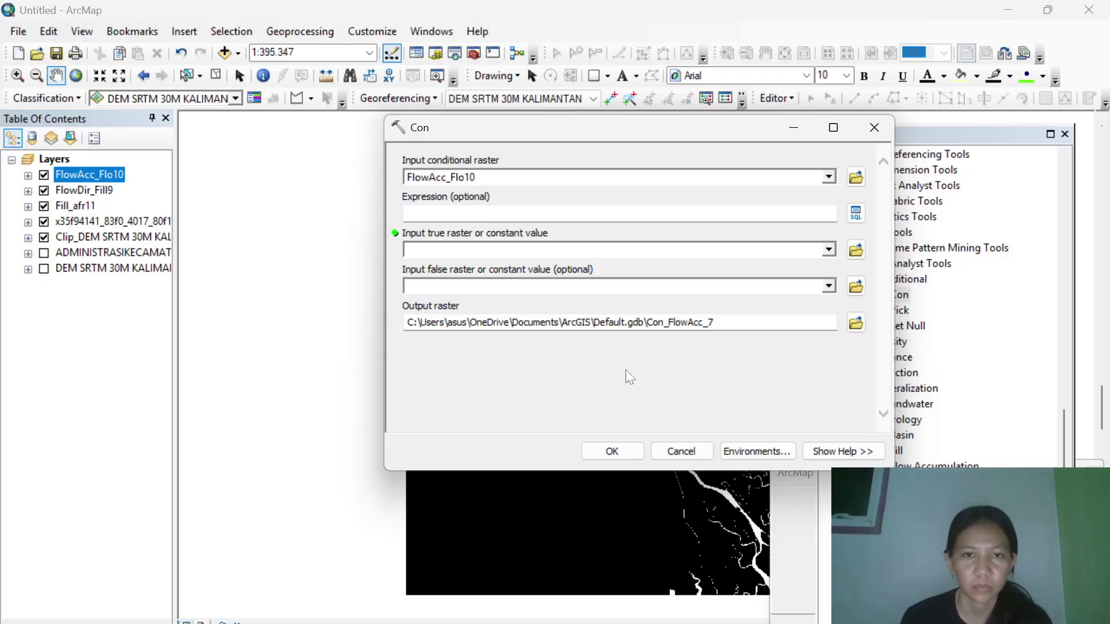
click(608, 453)
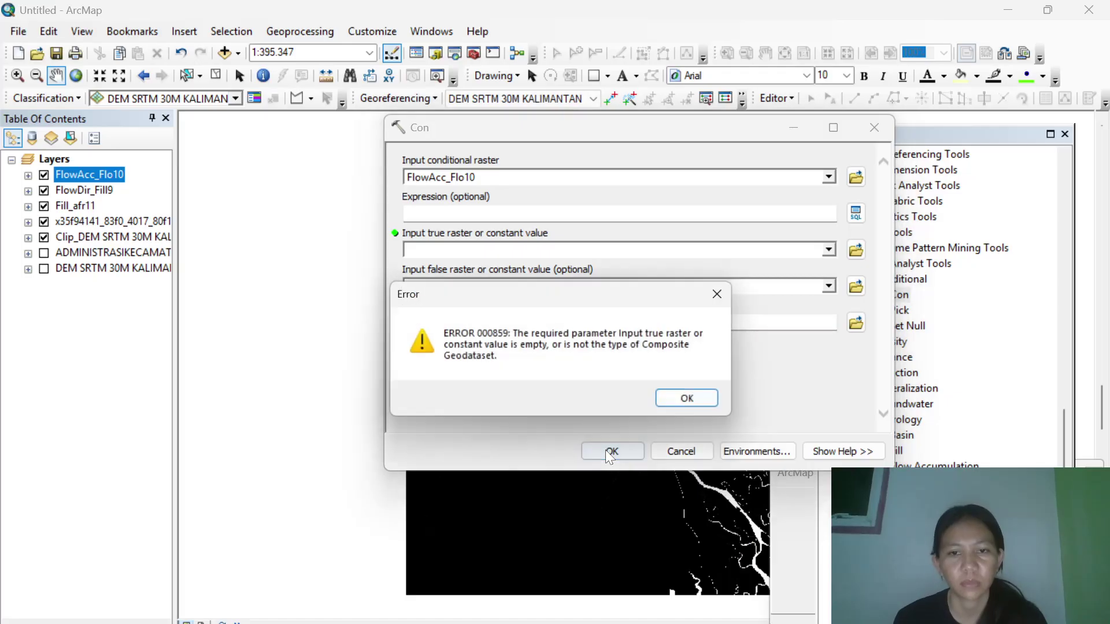
click(679, 403)
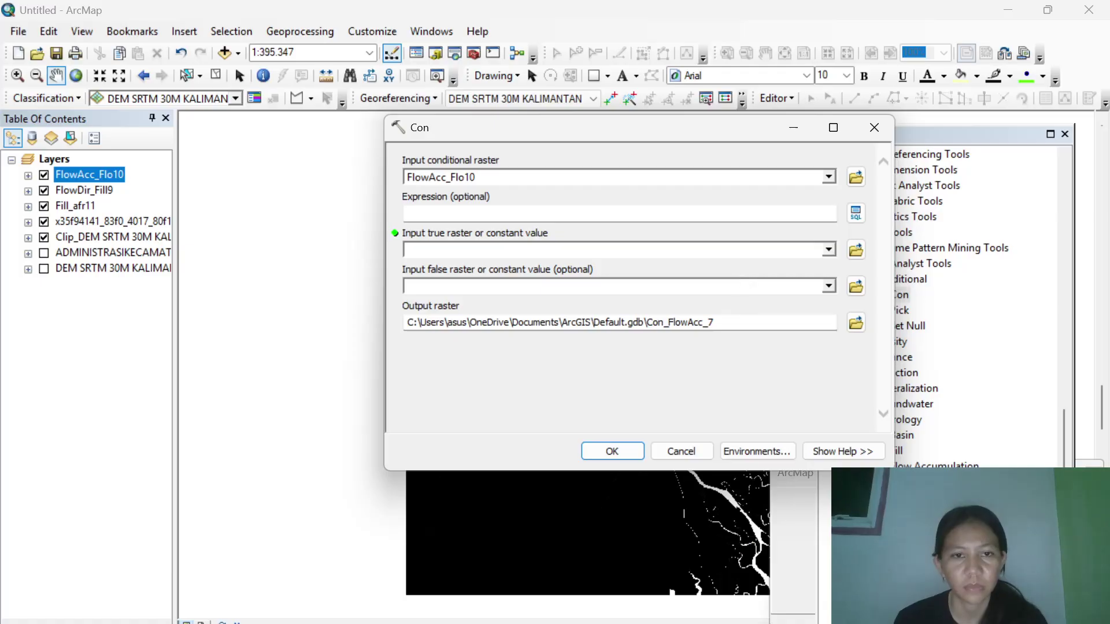
click(827, 251)
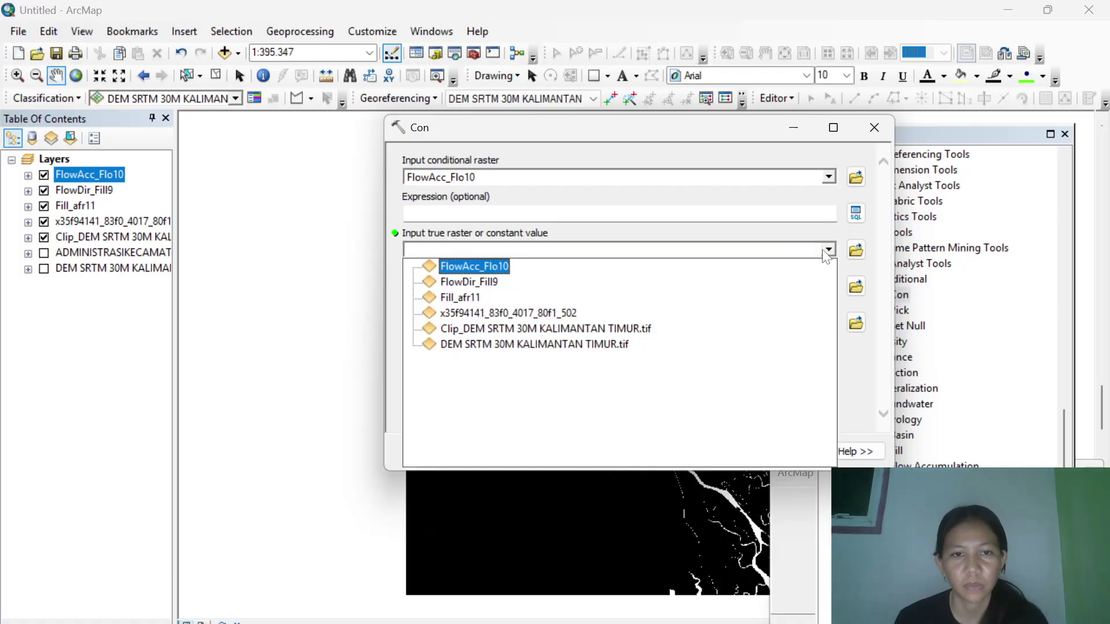
click(485, 289)
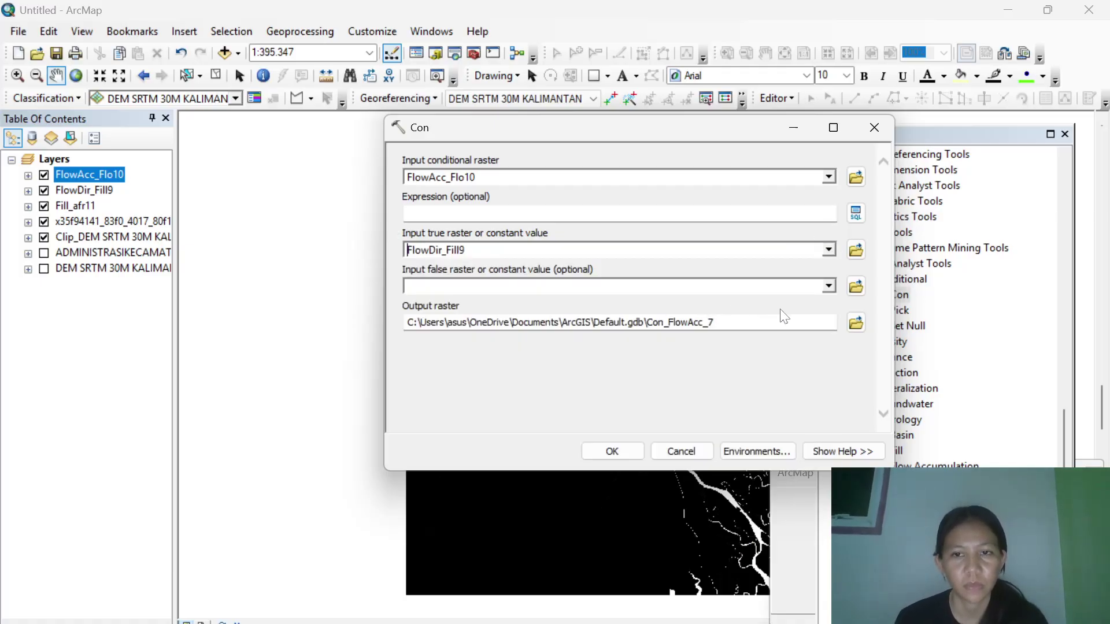
click(826, 287)
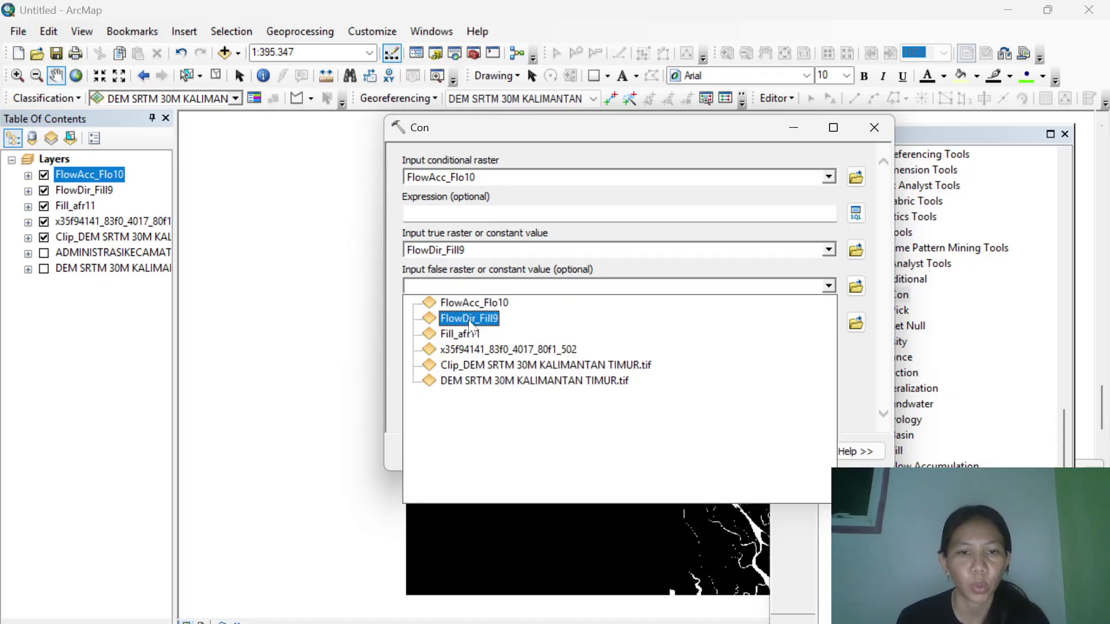
click(468, 318)
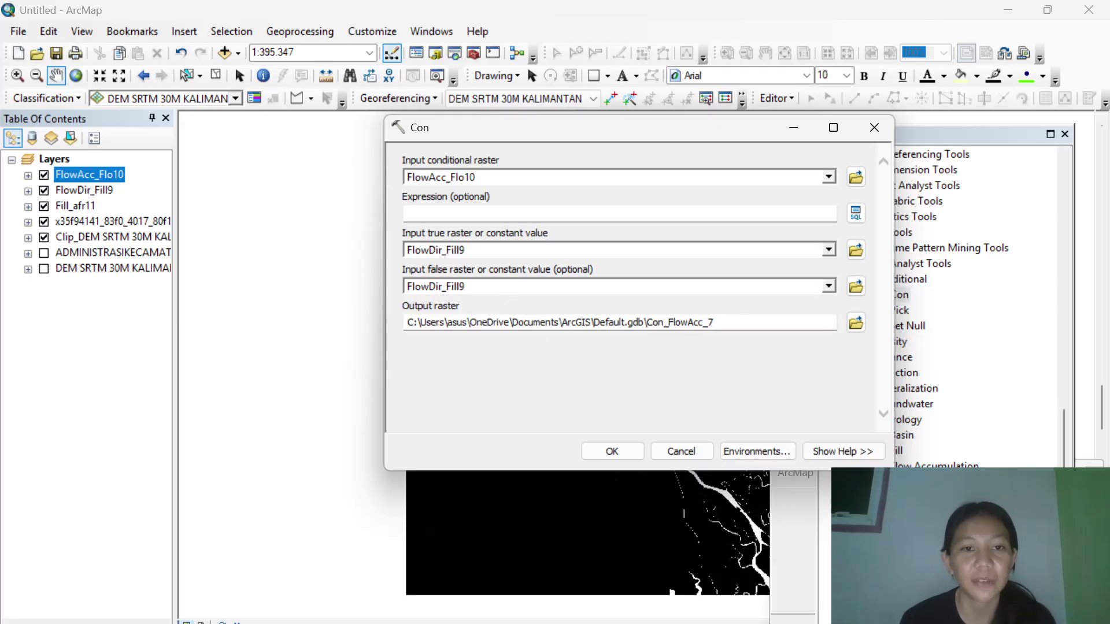
click(611, 451)
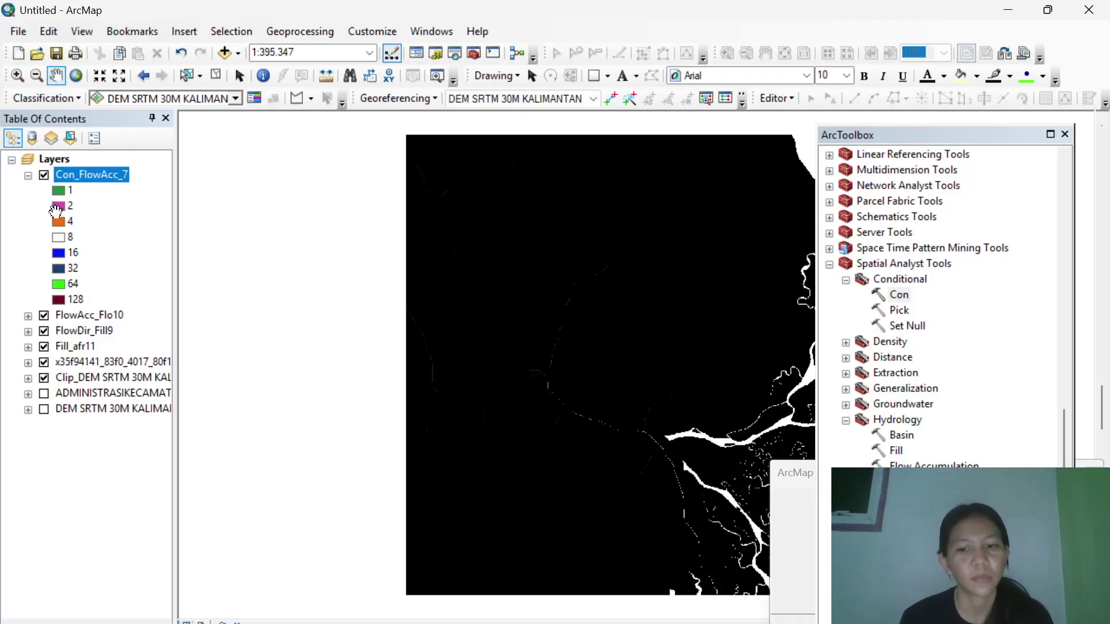
Collapse the Con_FlowAcc_7 legend and run Strahler Stream Order on Con_FlowAcc_7 with FlowDir_Fill9.
click(28, 175)
scroll(936, 347, down, 1)
scroll(942, 347, down, 4)
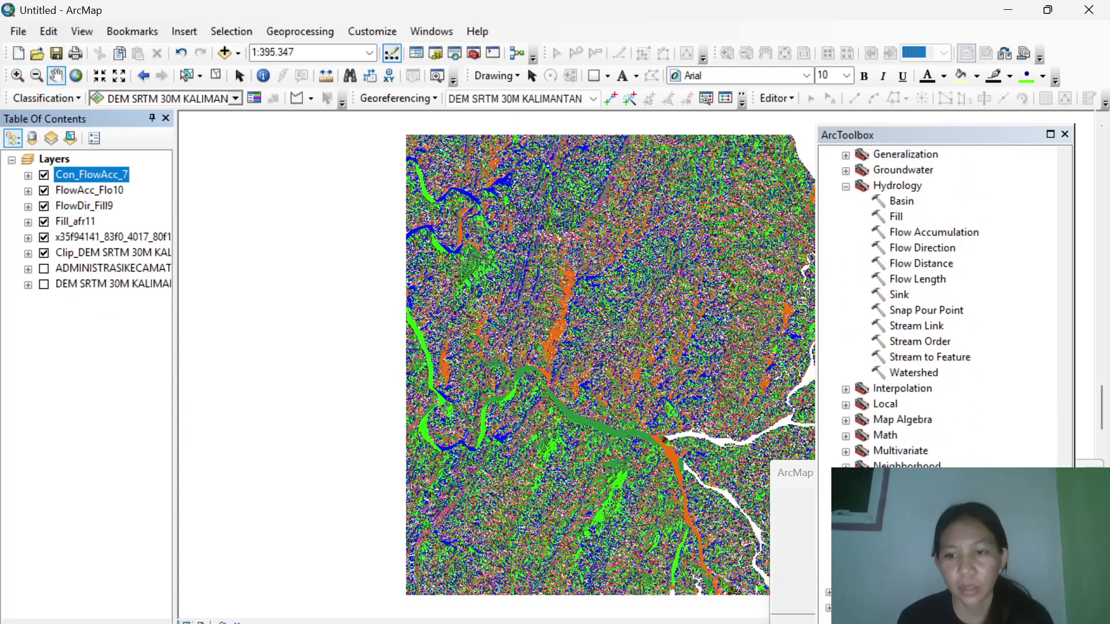
double_click(922, 341)
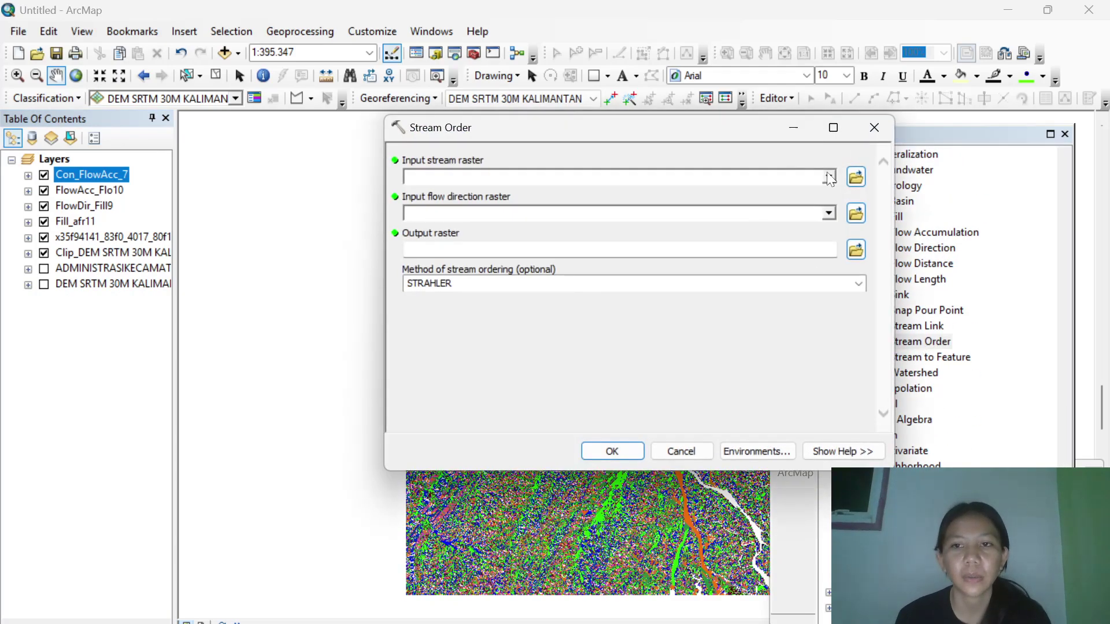
click(828, 177)
click(487, 193)
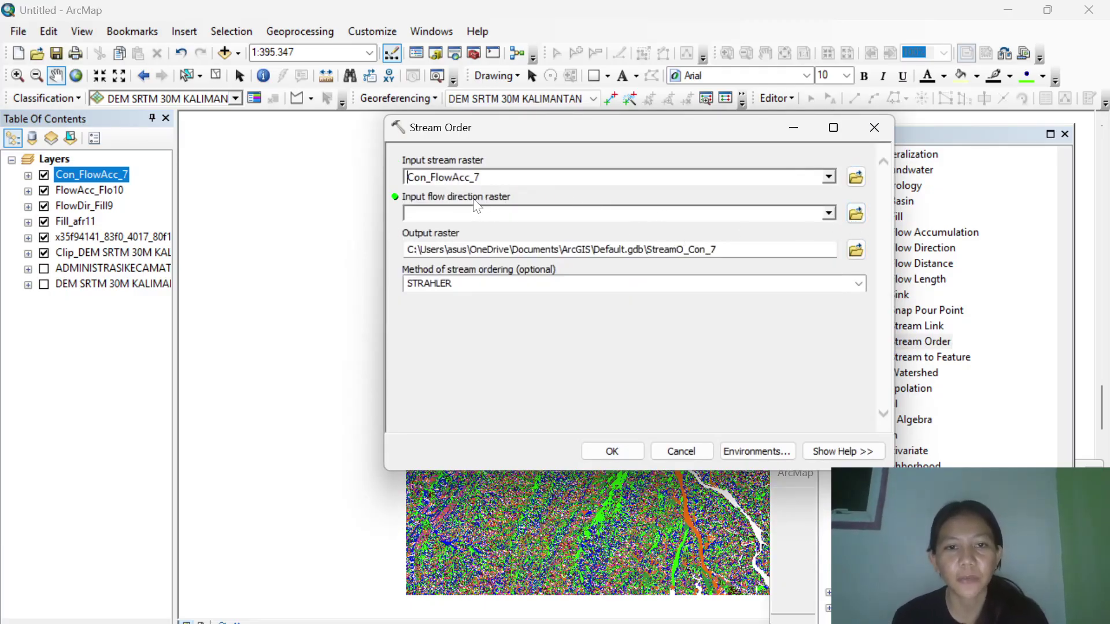
click(829, 213)
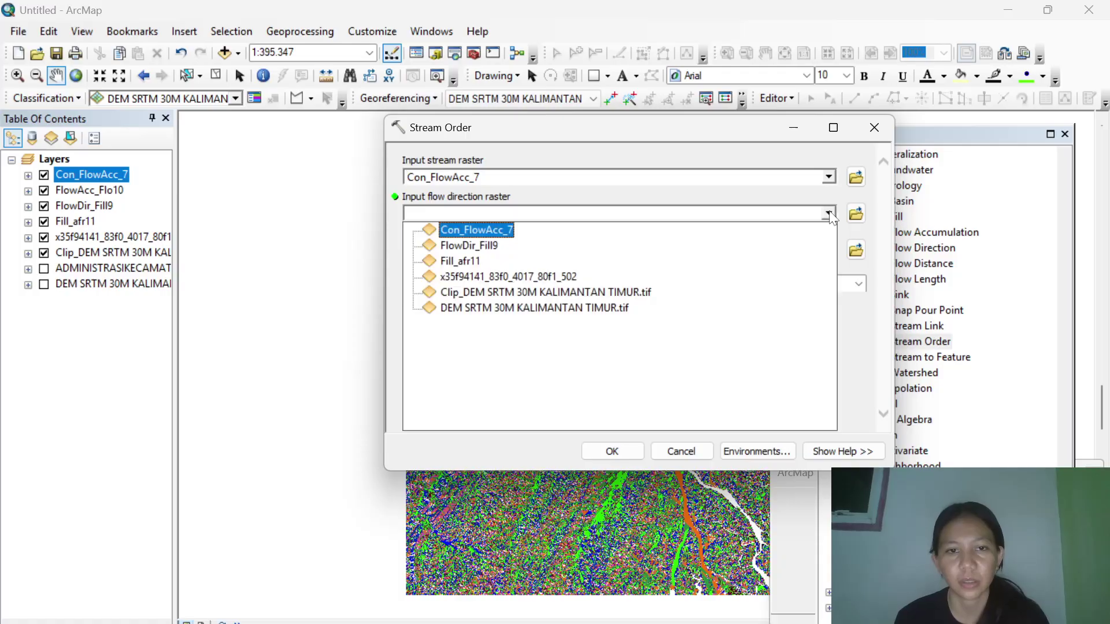
click(515, 246)
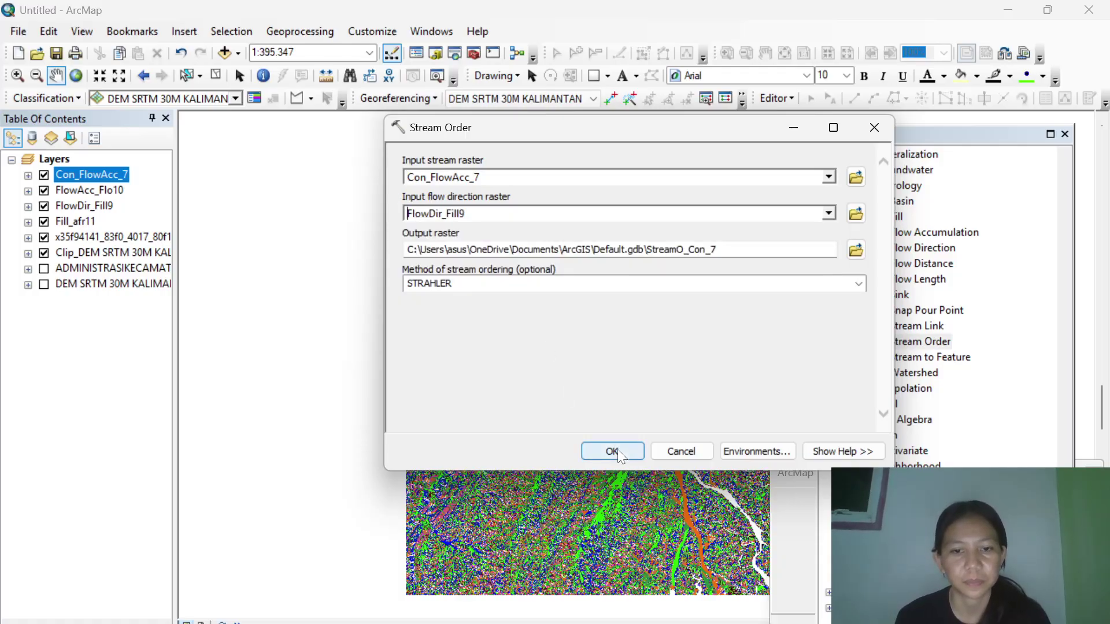
click(615, 451)
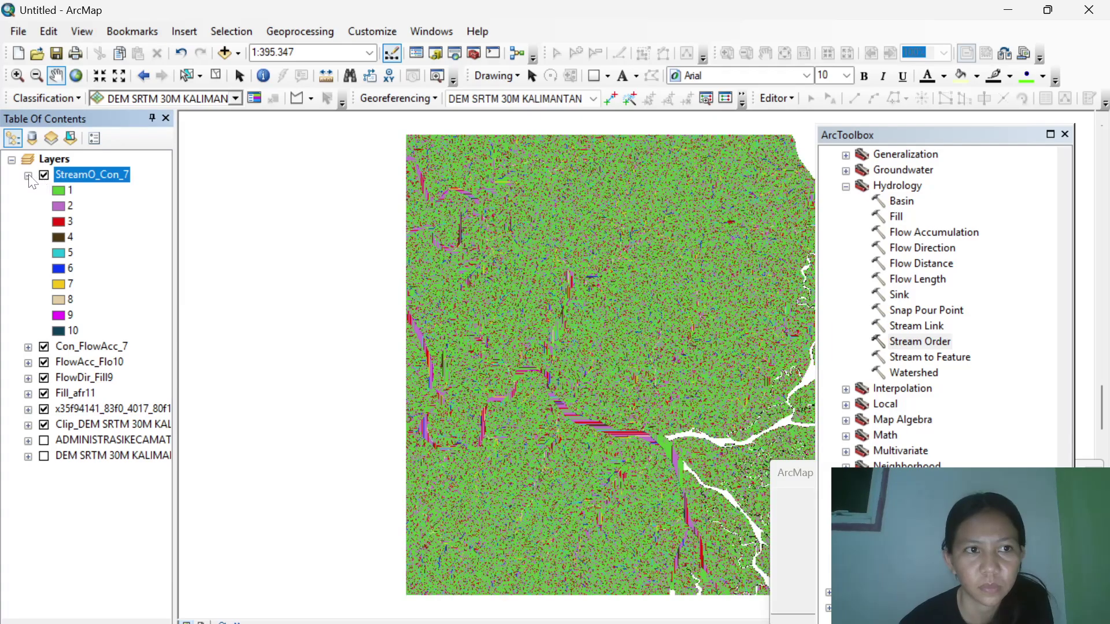
Collapse the StreamO_Con_7 legend and run Stream to Feature on StreamO_Con_7 with FlowDir_Fill9.
click(28, 176)
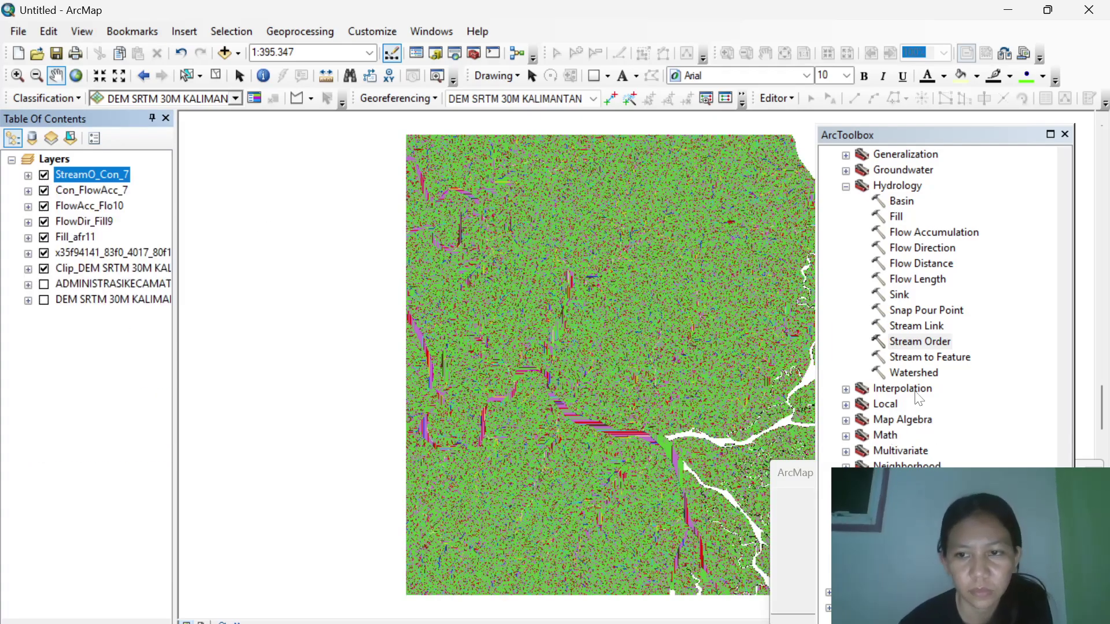
double_click(916, 358)
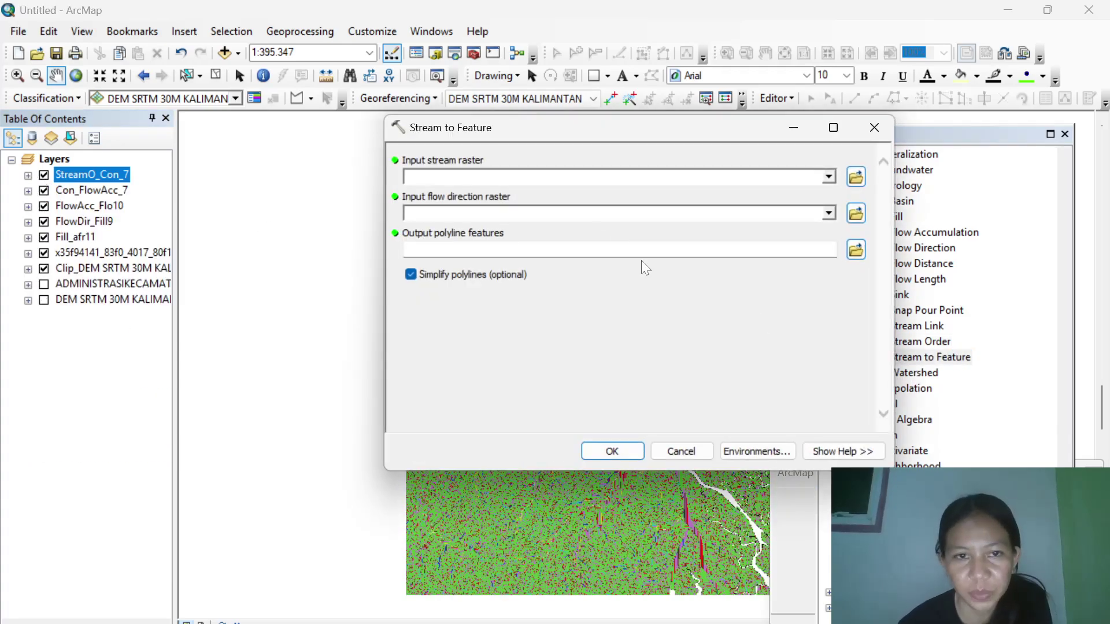
click(830, 177)
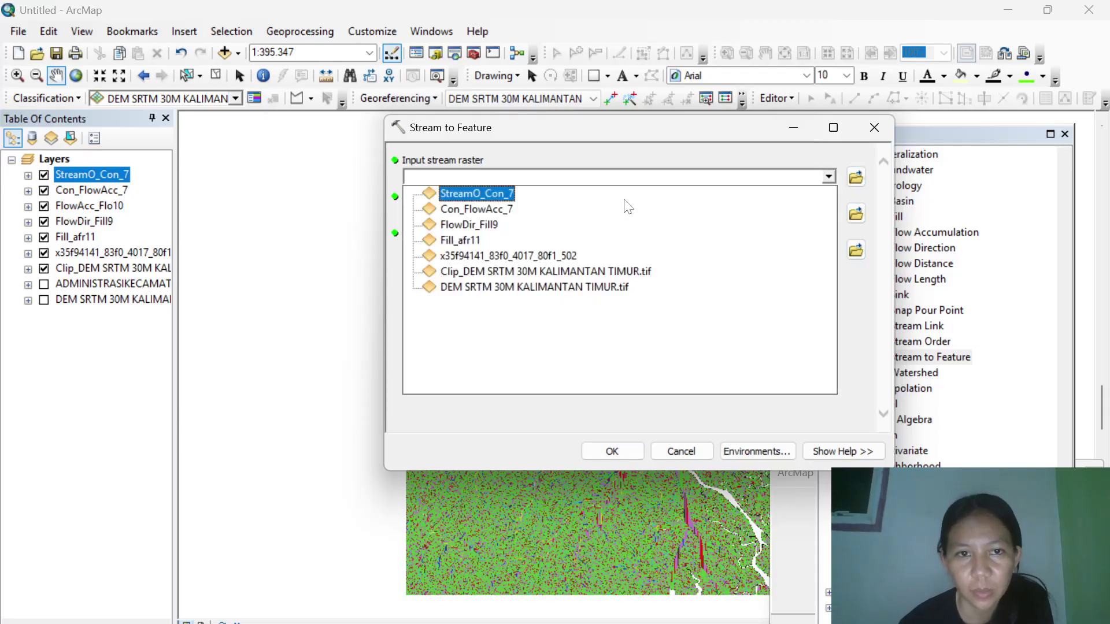
click(479, 194)
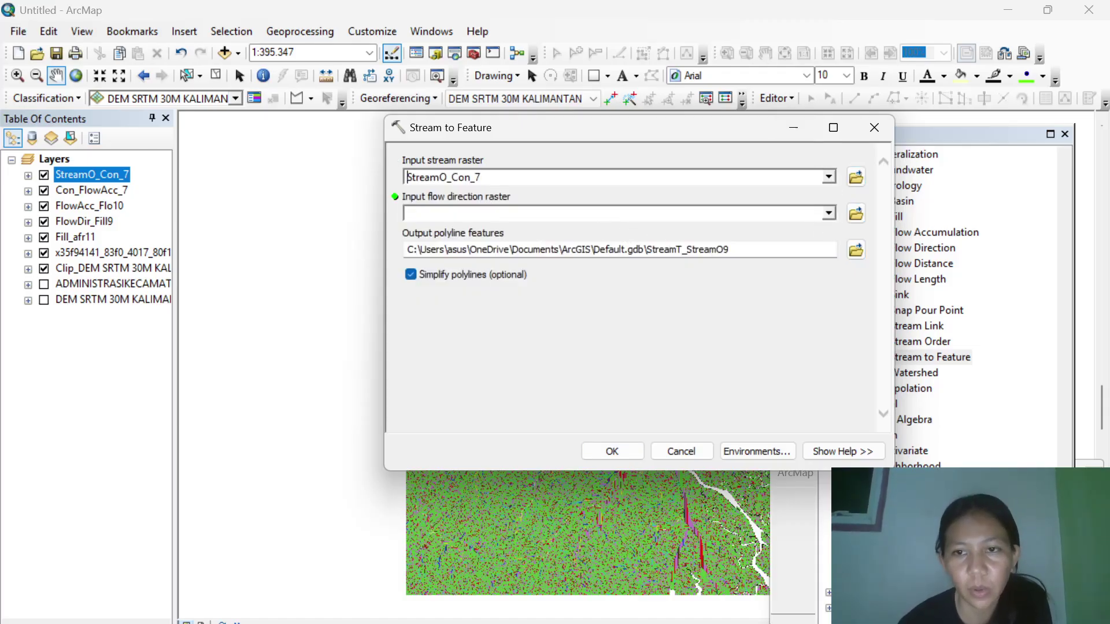
click(829, 214)
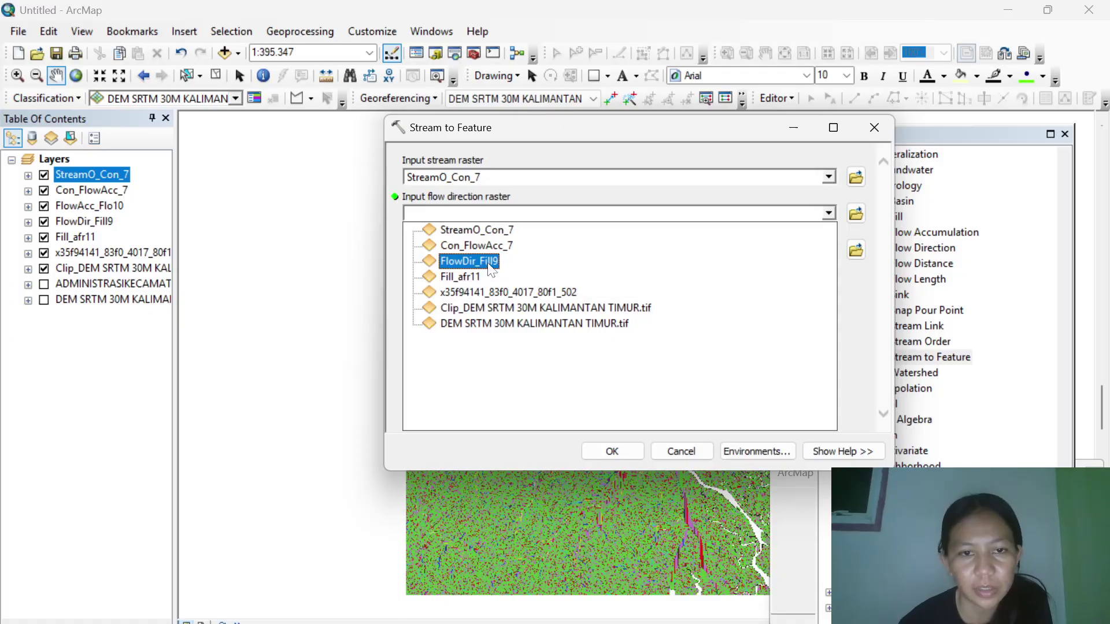
click(468, 260)
click(618, 450)
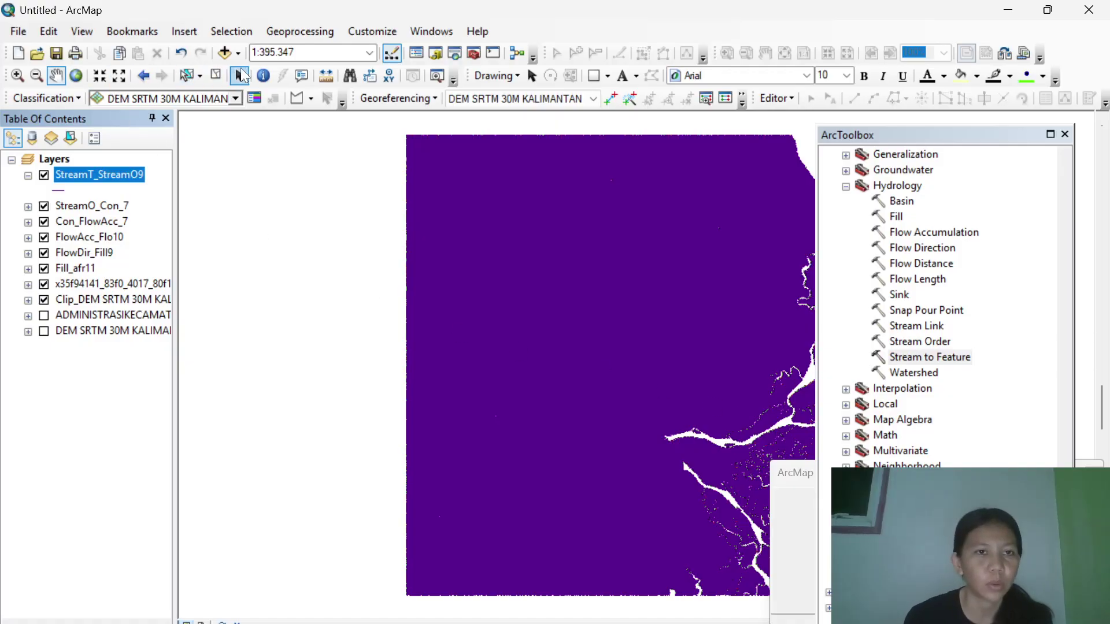
Wait for the StreamT_StreamO9 layer to be added, then choose the Select Elements tool.
click(240, 76)
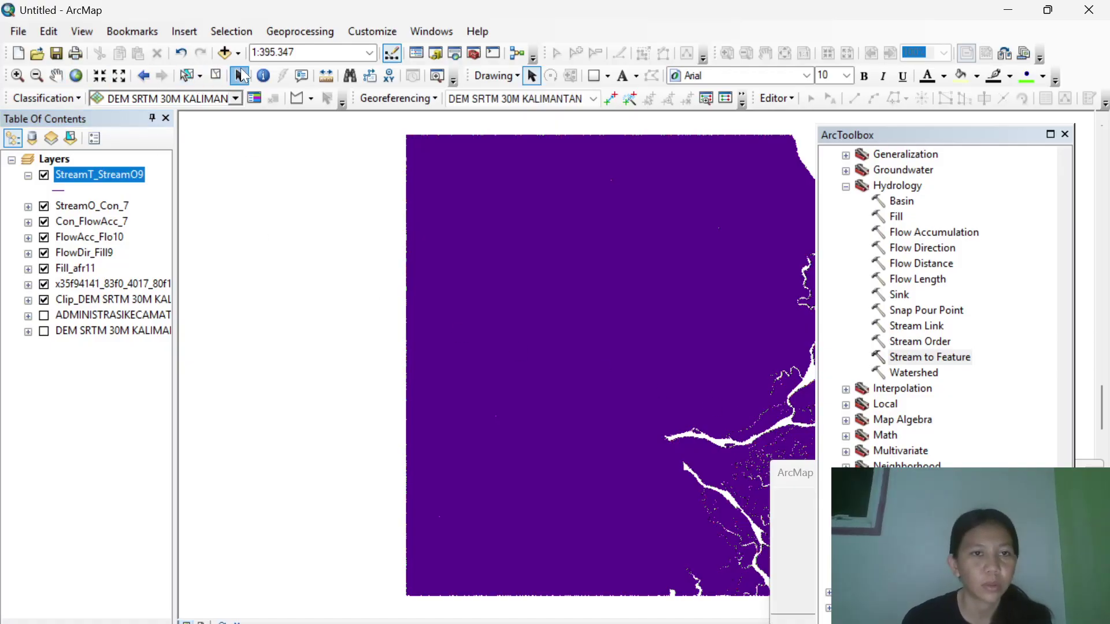
Open StreamT_StreamO9's Layer Properties at the Definition Query page.
right_click(95, 181)
click(188, 529)
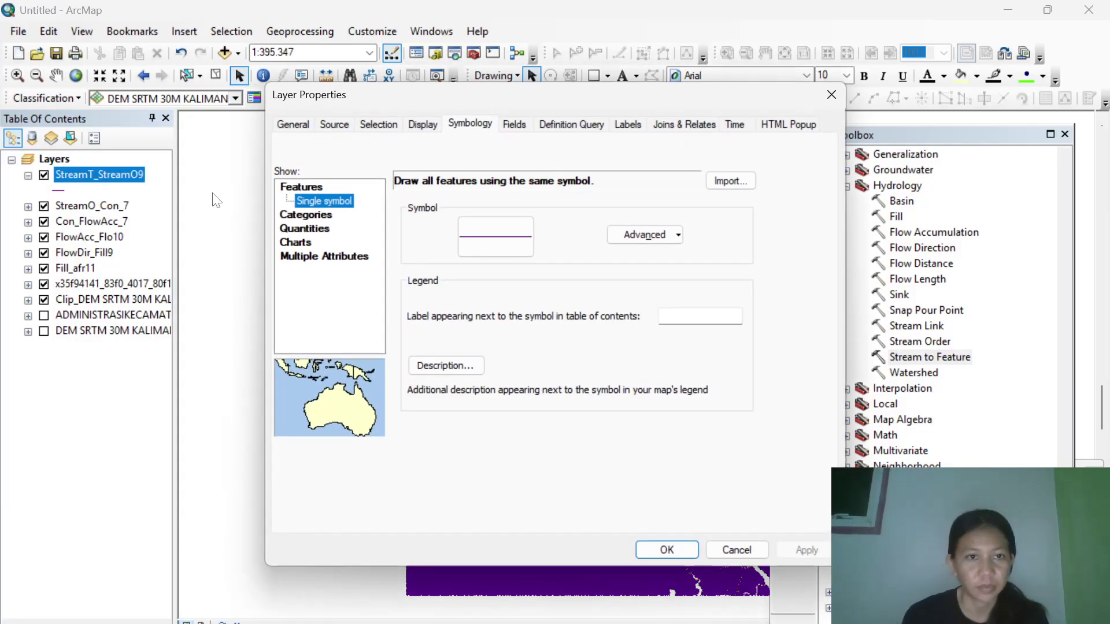
click(564, 127)
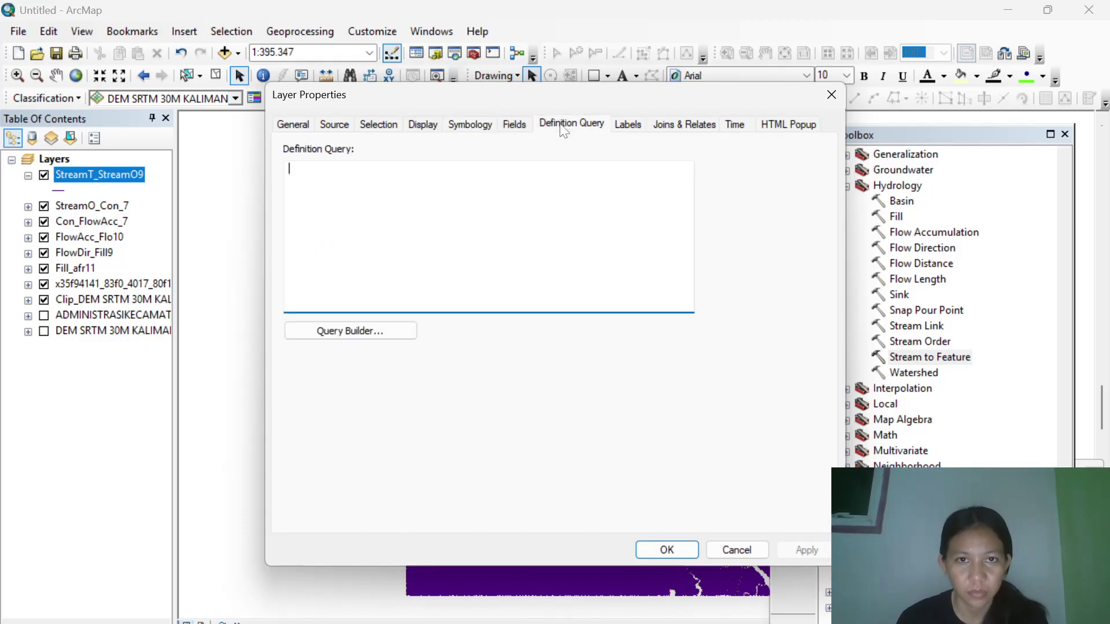
In Query Builder, enter grid_code terms with not-equal, AND and the values 1 and 2.
click(342, 332)
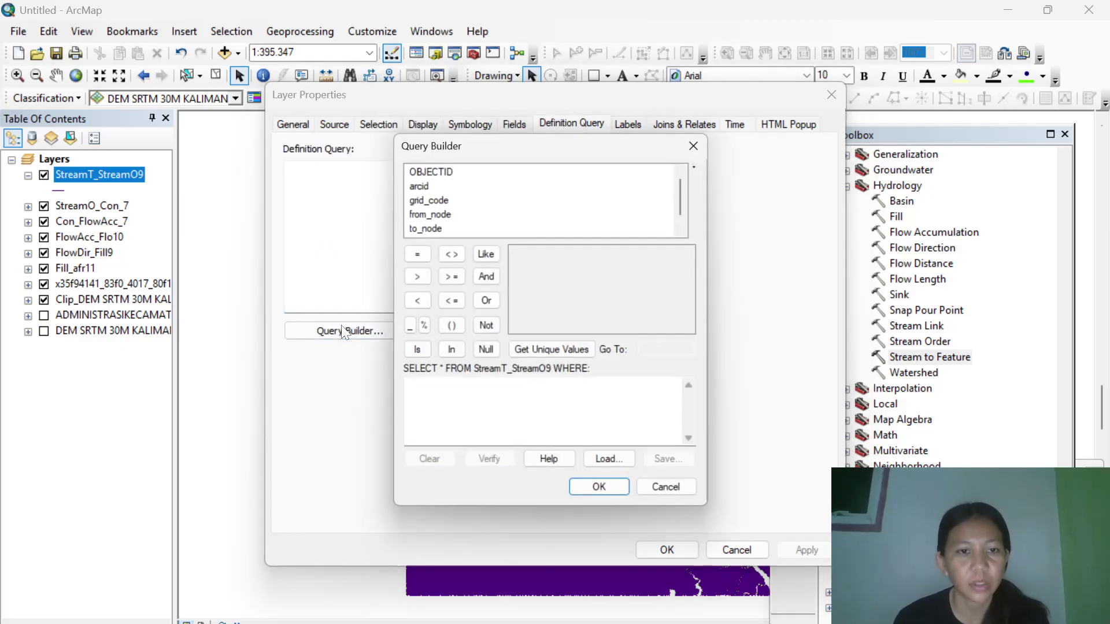
double_click(428, 199)
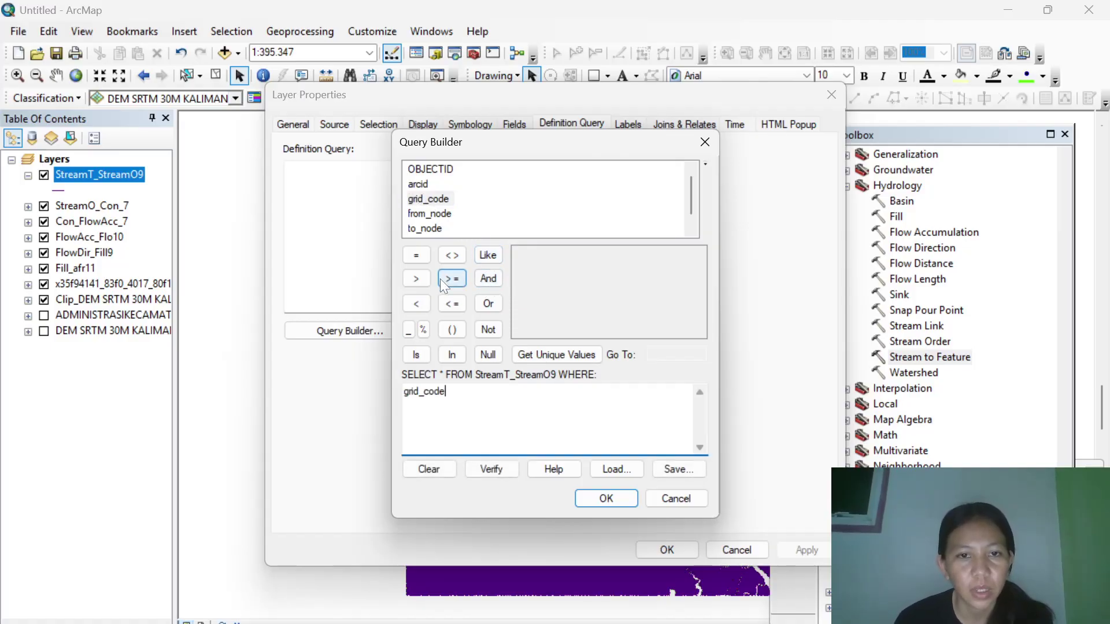
click(451, 255)
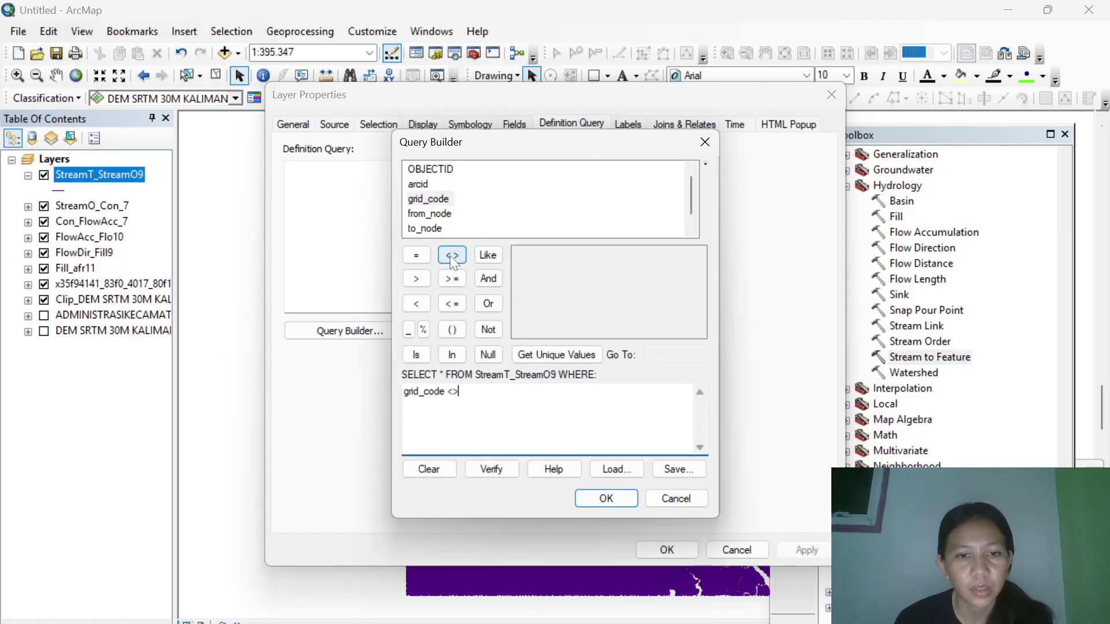
click(486, 281)
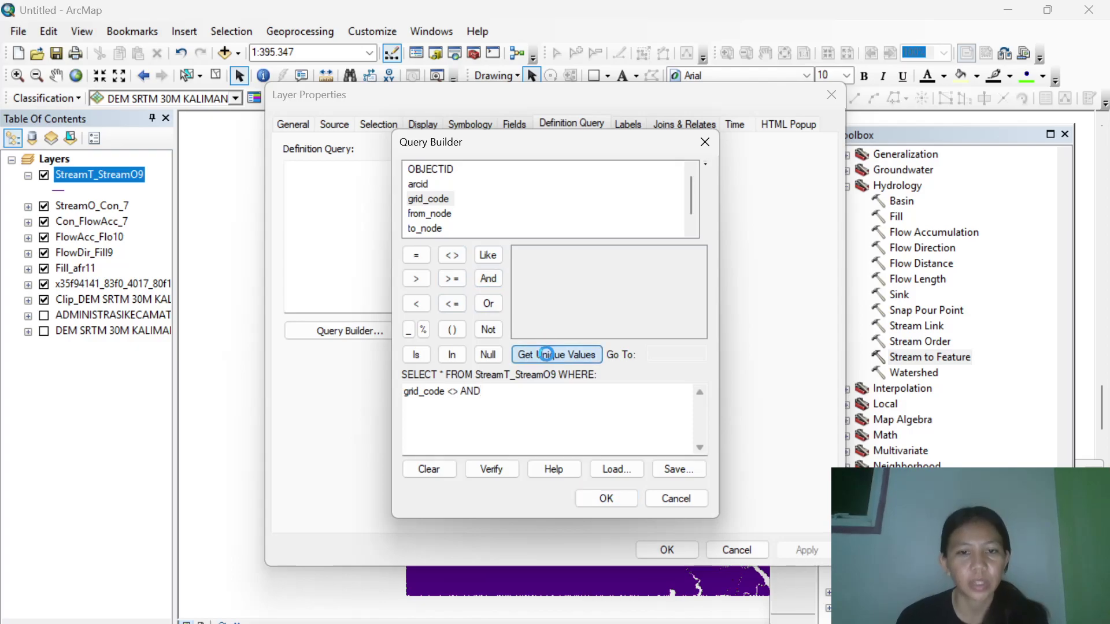
click(546, 354)
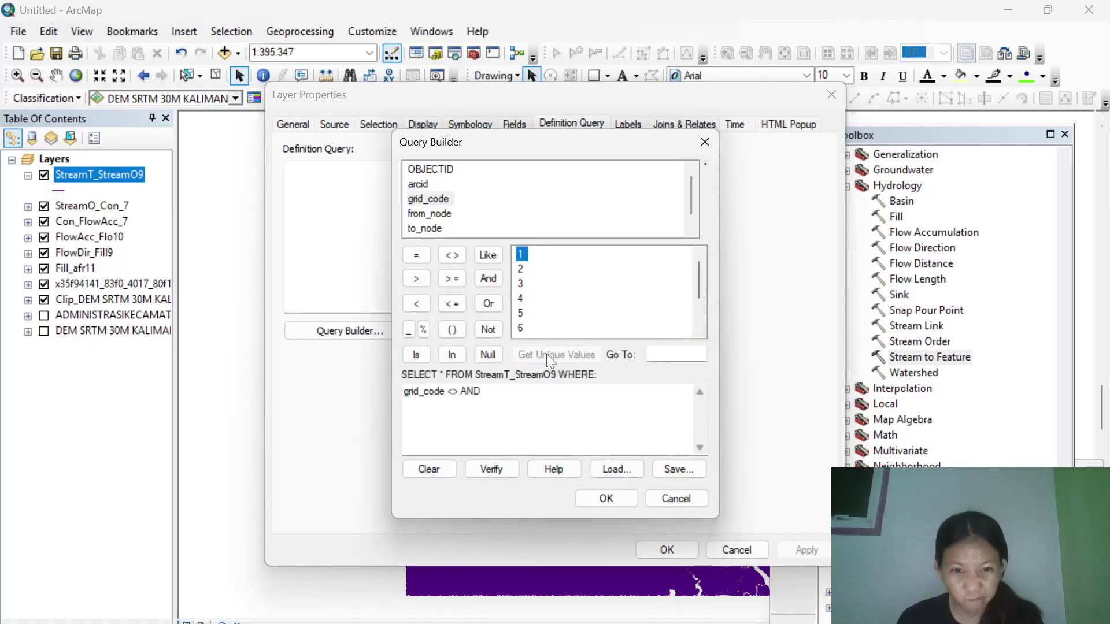
double_click(521, 254)
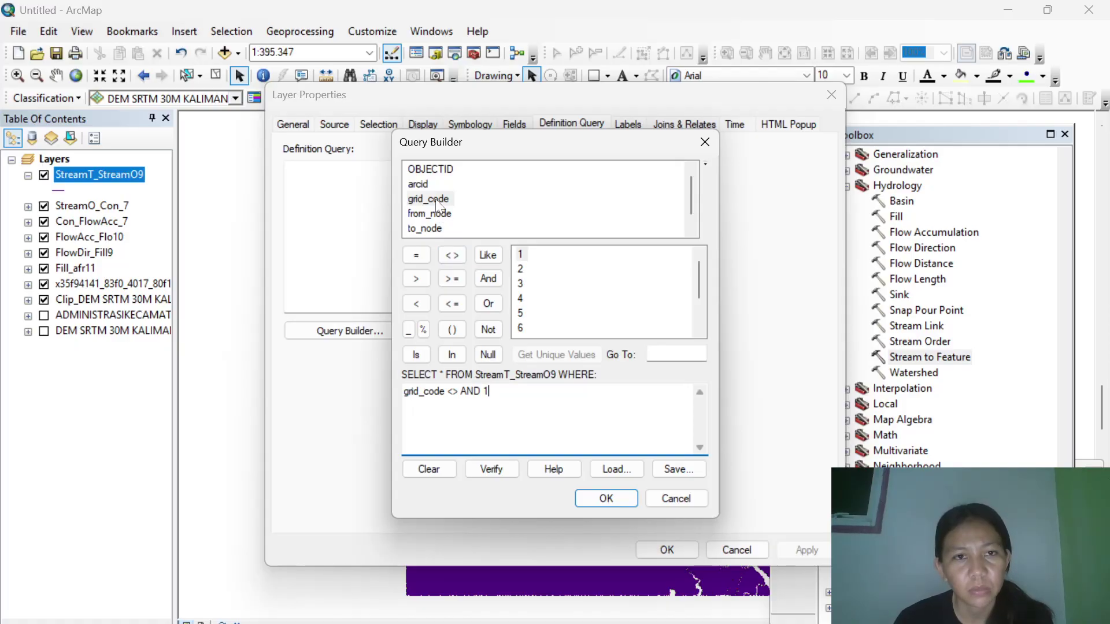
double_click(436, 199)
click(450, 255)
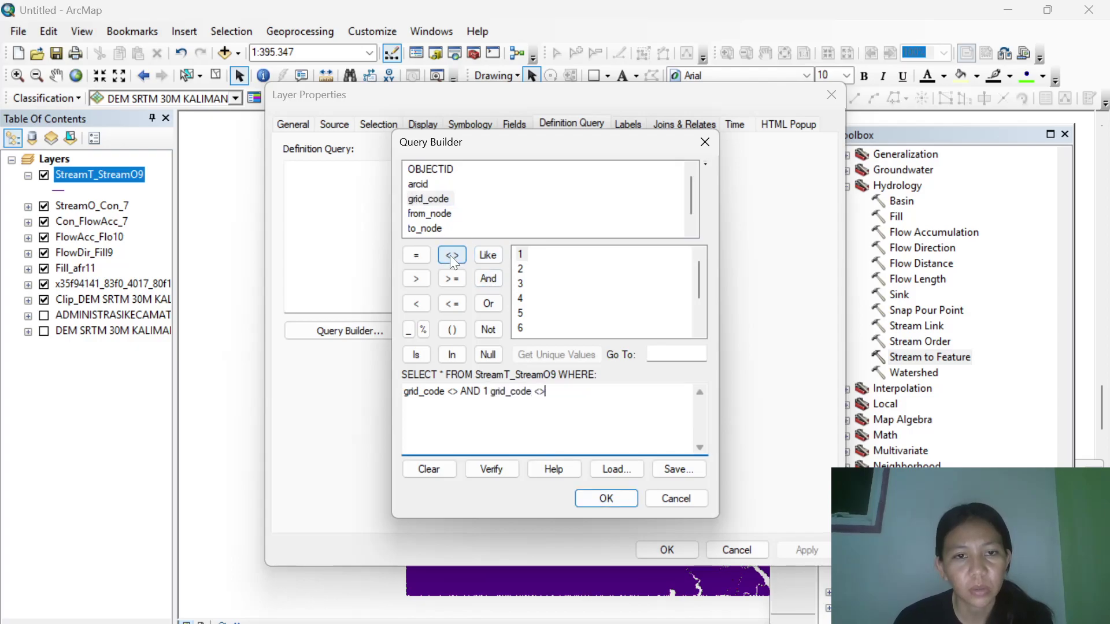
click(487, 279)
double_click(520, 268)
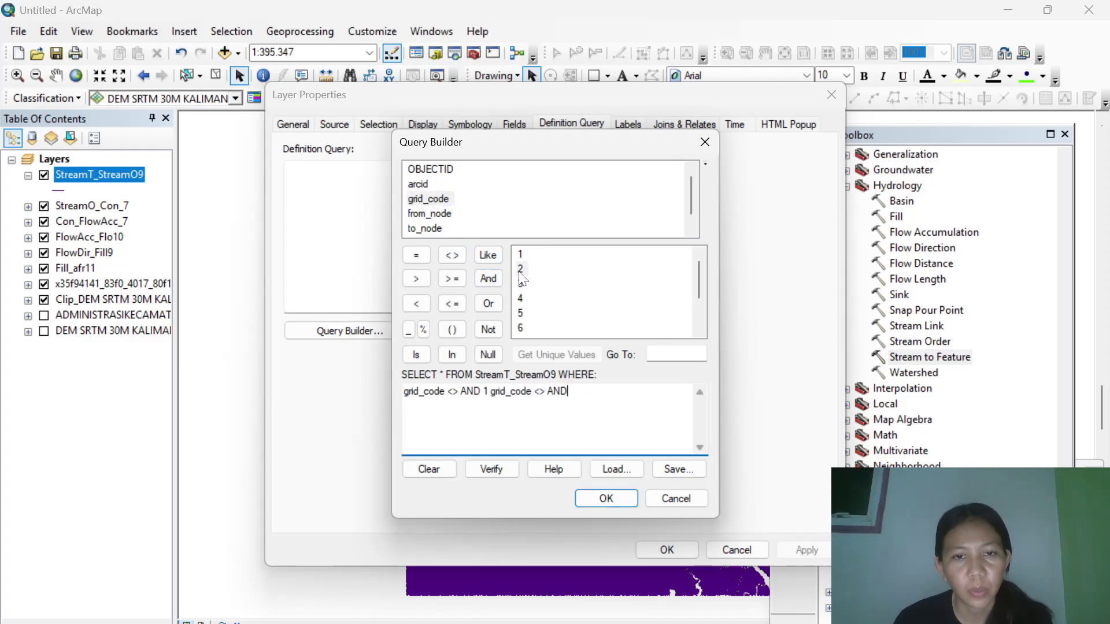
Add a grid_code <> 3 term and accept the query into the definition query.
double_click(430, 198)
click(453, 256)
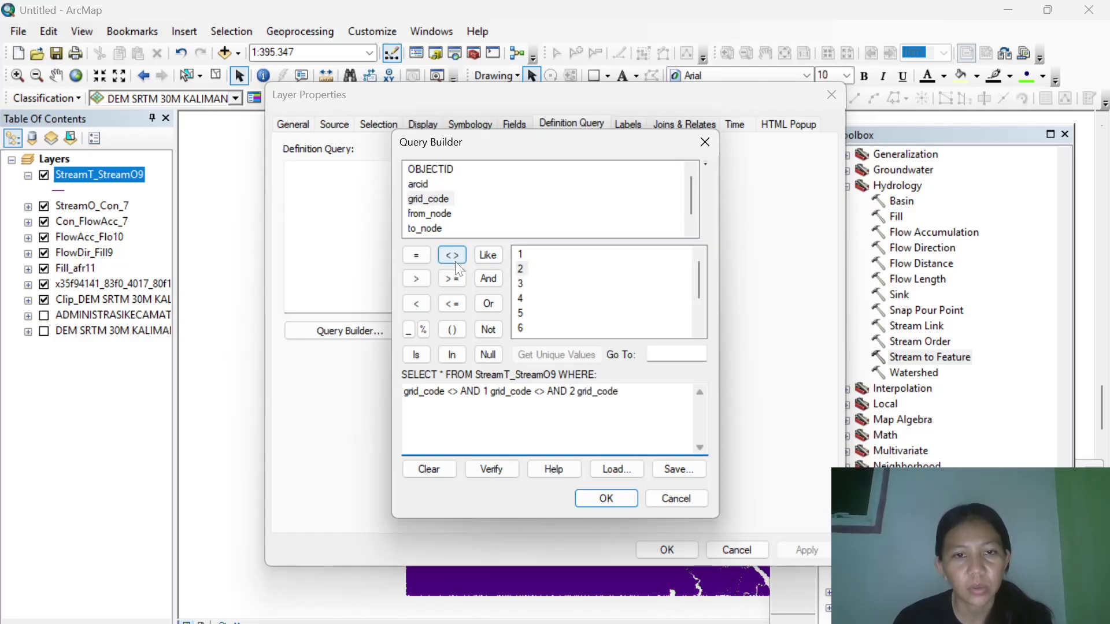
click(521, 283)
double_click(522, 285)
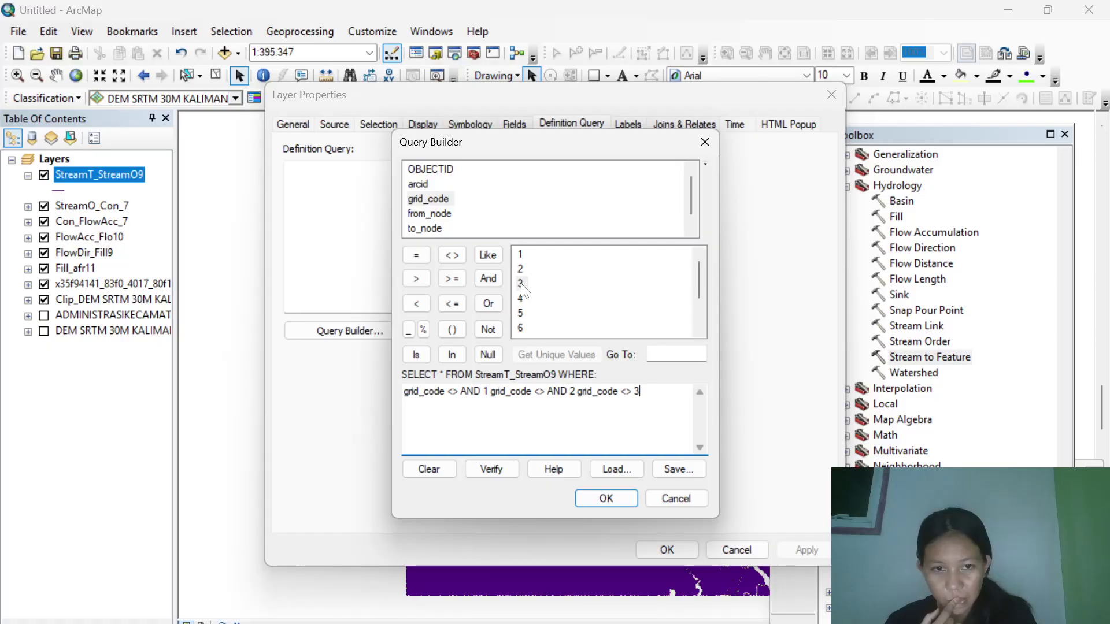
click(607, 498)
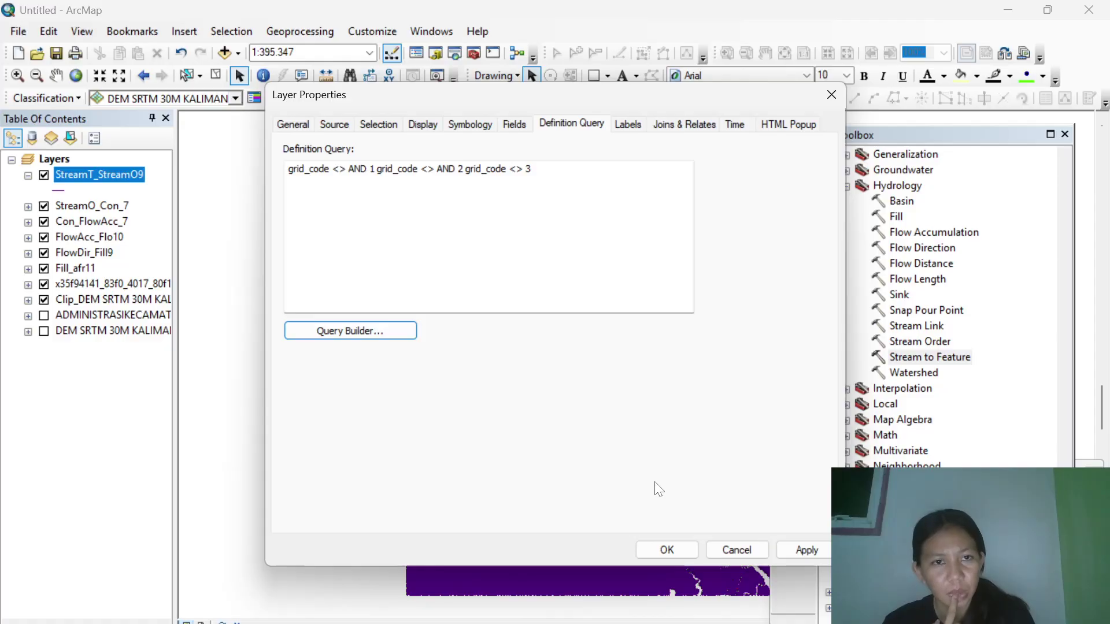
Clear the faulty expression and start a new one with grid_code <> 1.
click(384, 331)
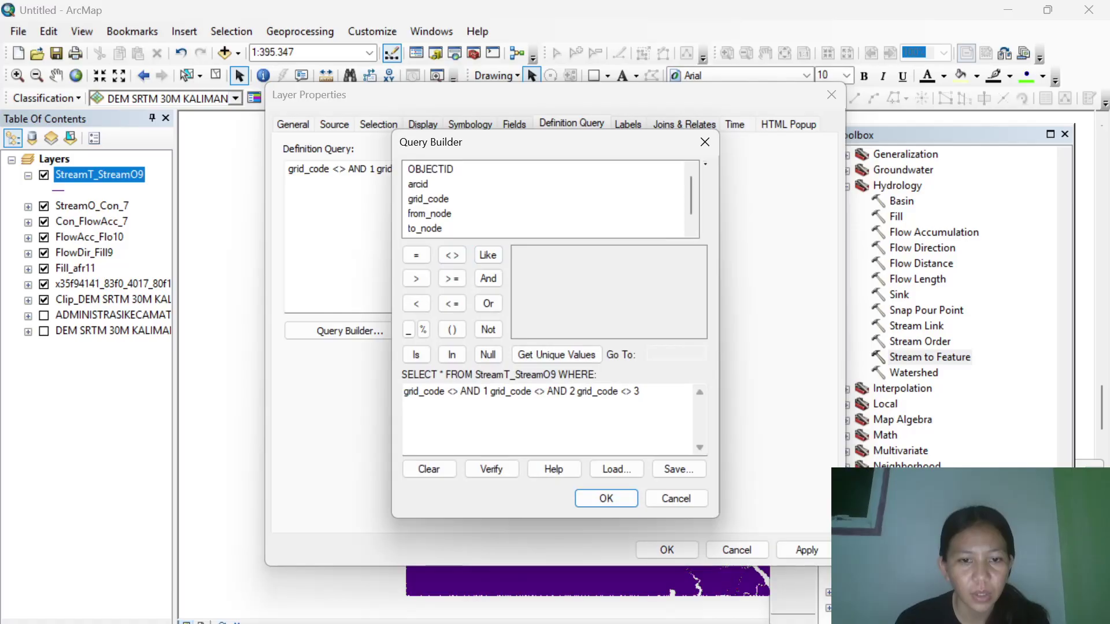
click(440, 471)
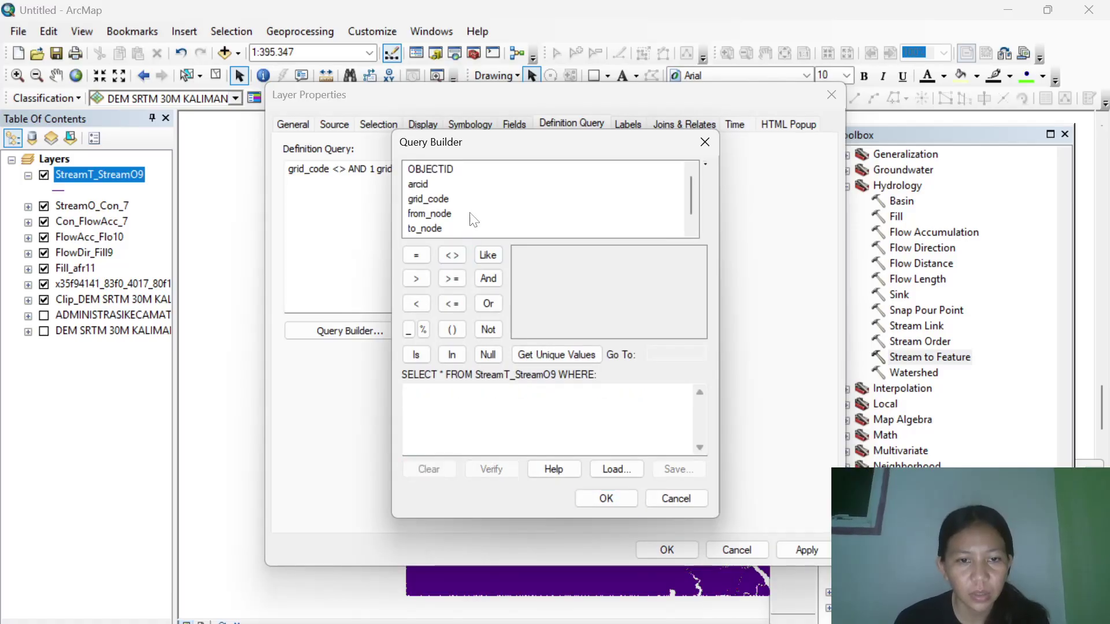
double_click(435, 199)
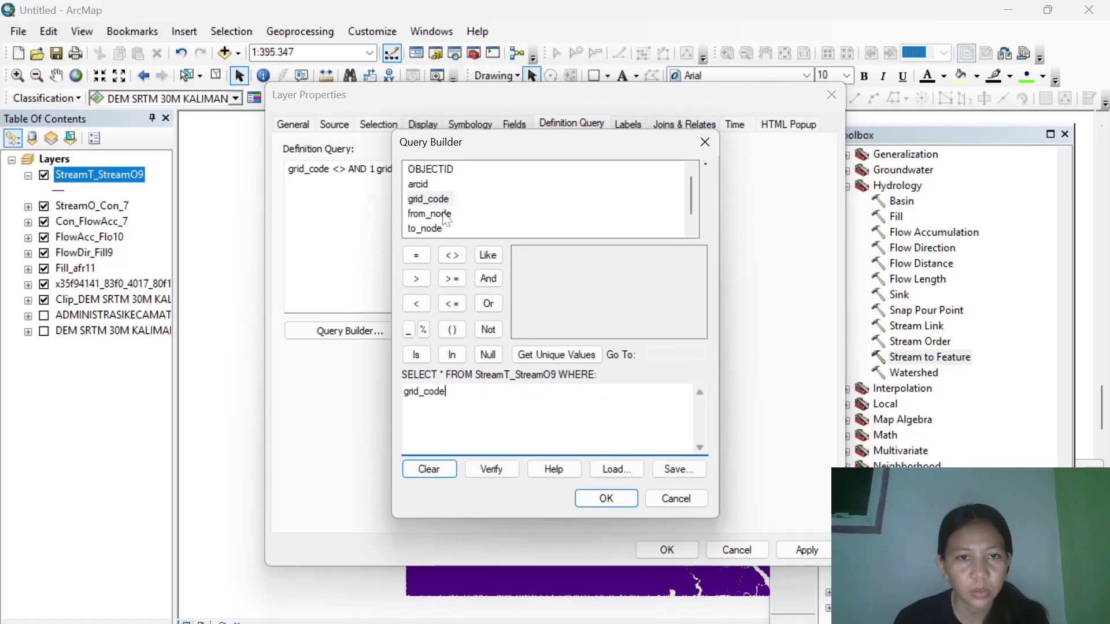
click(460, 257)
click(540, 355)
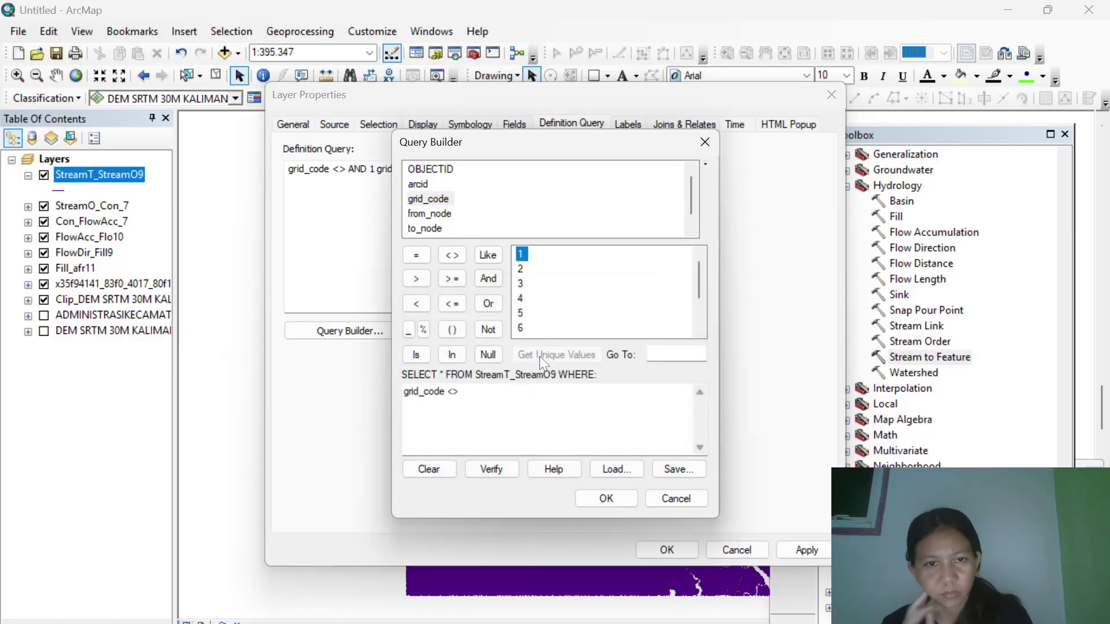
double_click(520, 256)
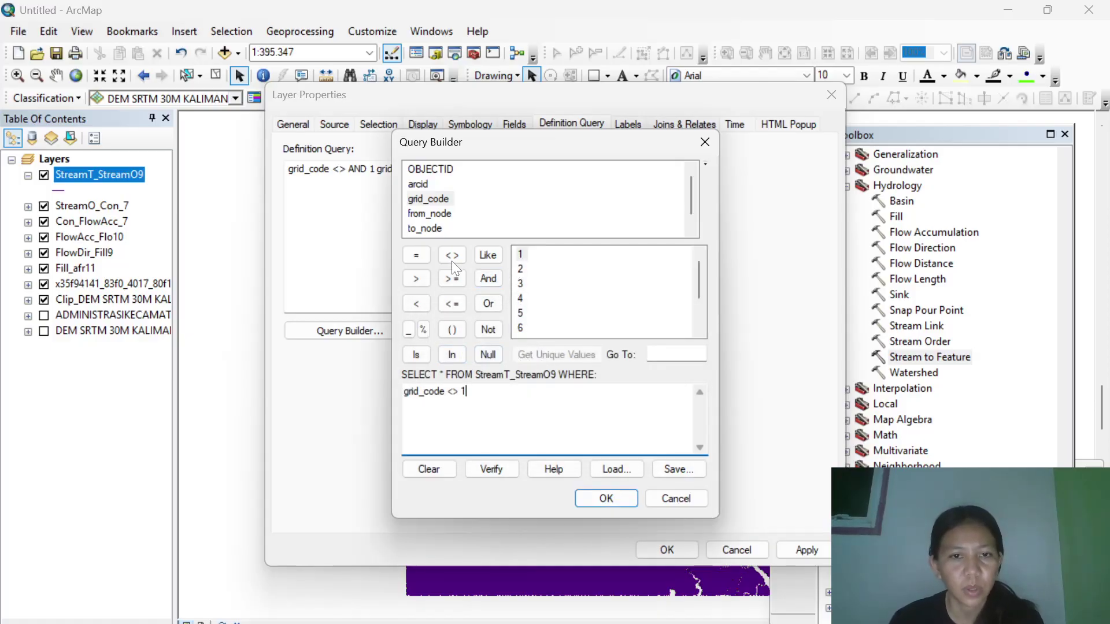
Append AND grid_code 2 AND grid_code <> 3, removing a duplicated AND.
click(488, 279)
click(489, 278)
key(BackSpace)
key(BackSpace)
key(BackSpace)
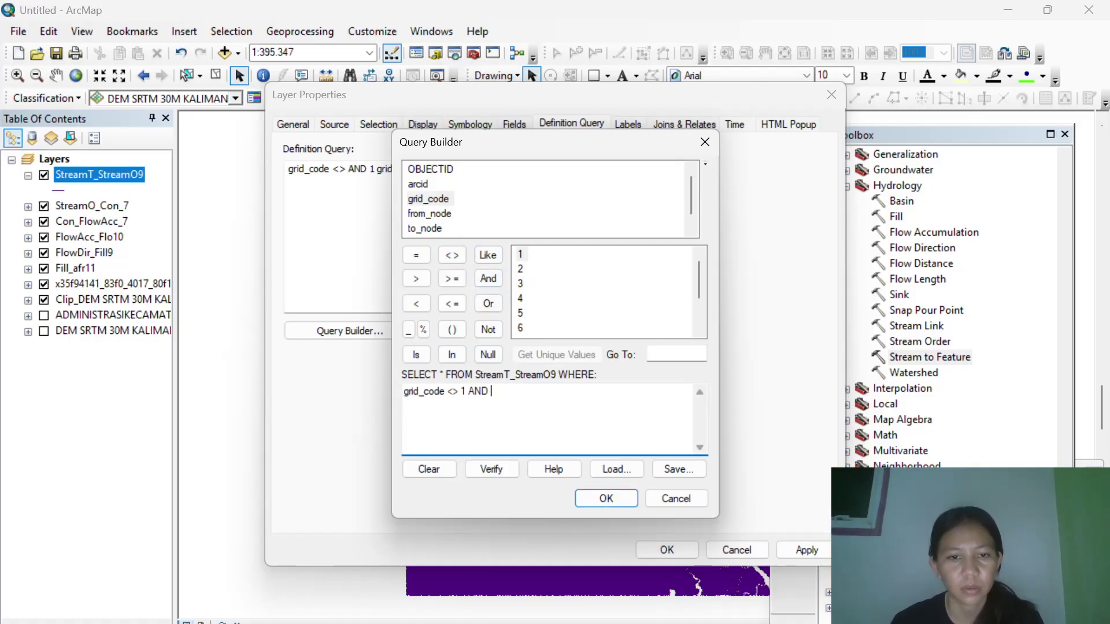
double_click(434, 198)
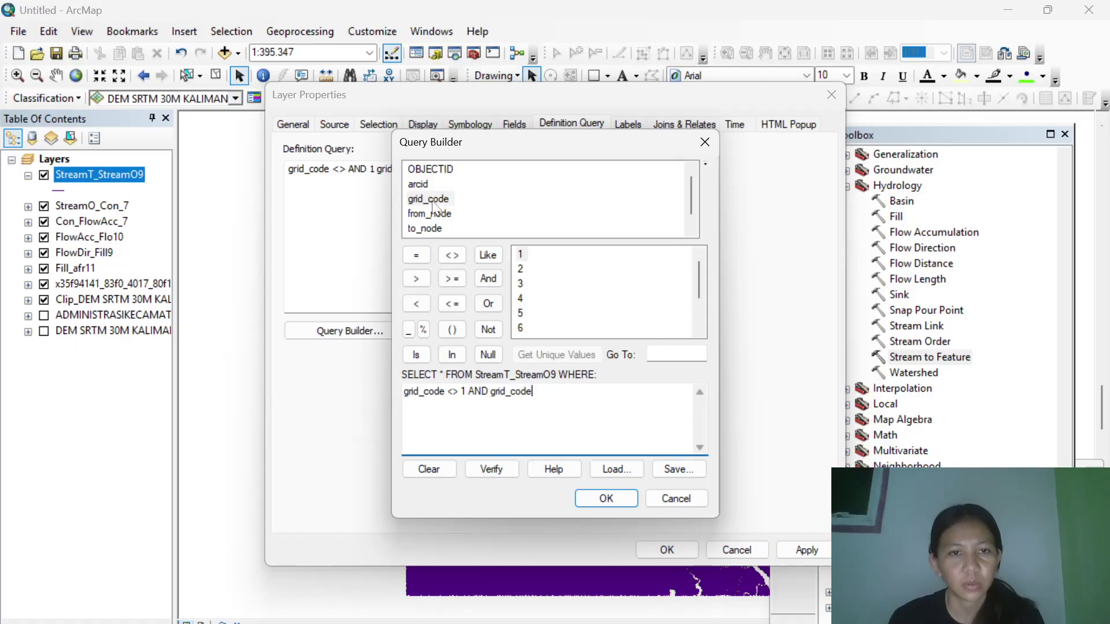
double_click(520, 269)
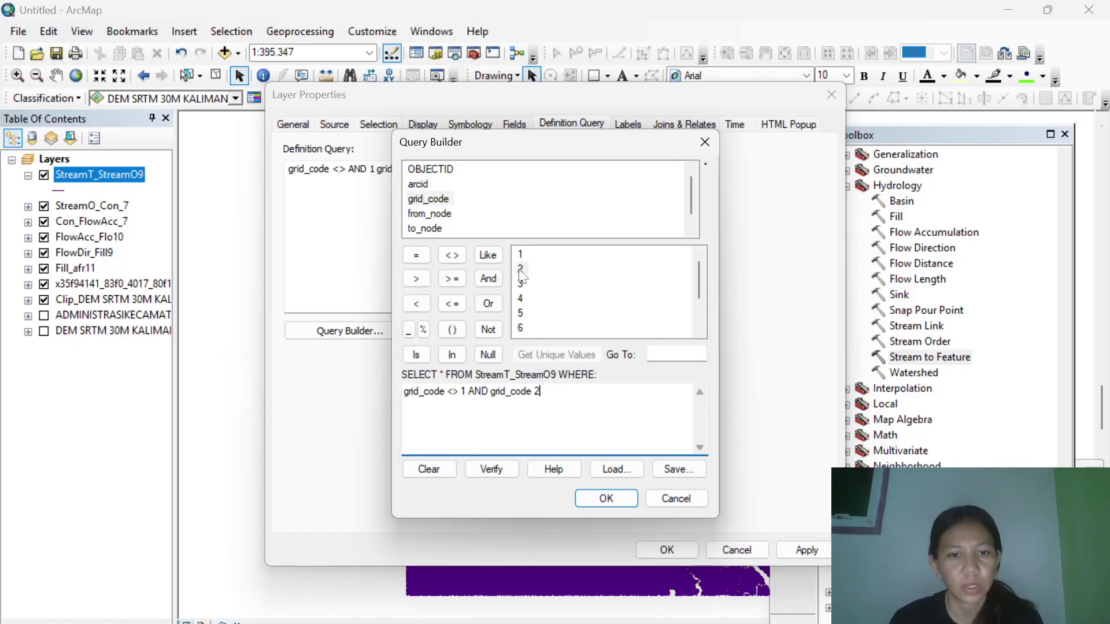
click(483, 278)
double_click(431, 200)
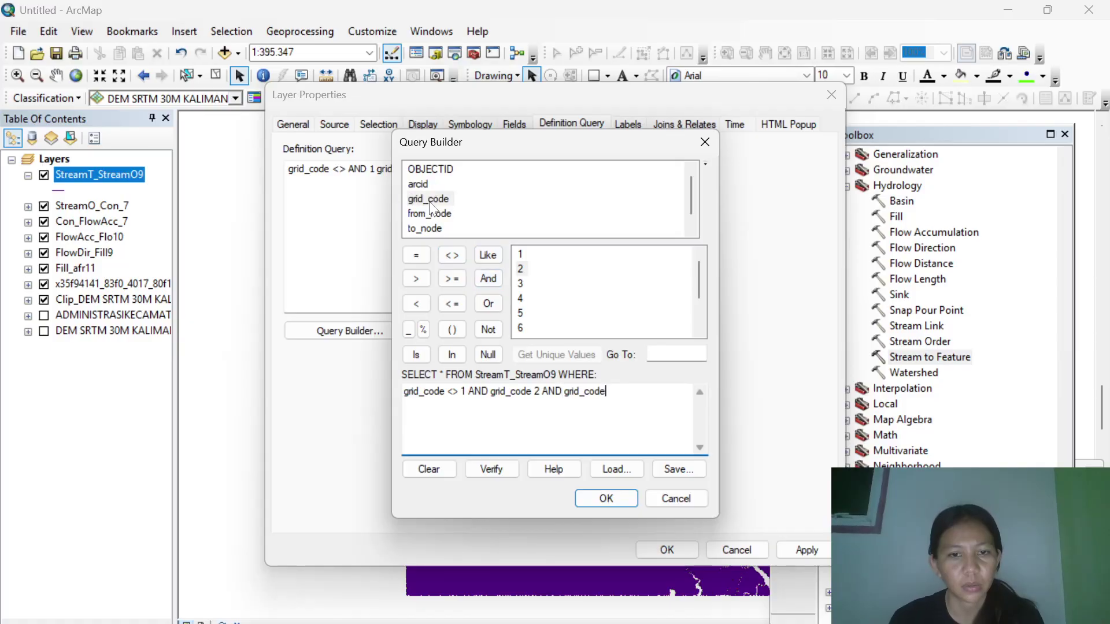
click(452, 255)
click(521, 283)
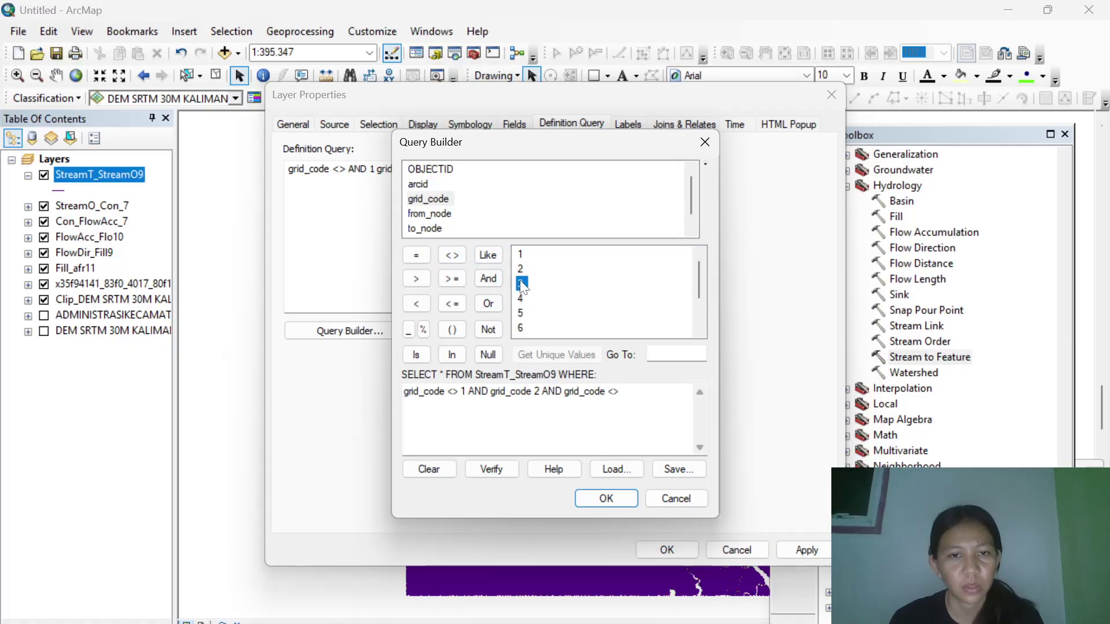
double_click(522, 284)
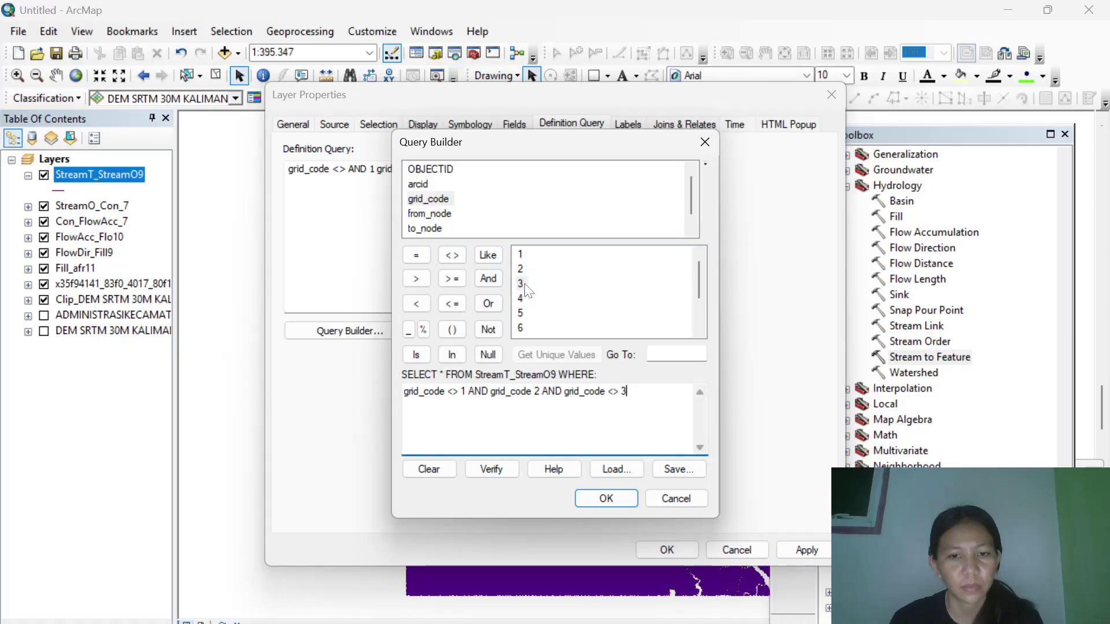
Insert the missing <> before 2, accept the query, and recheck it in Query Builder.
click(533, 391)
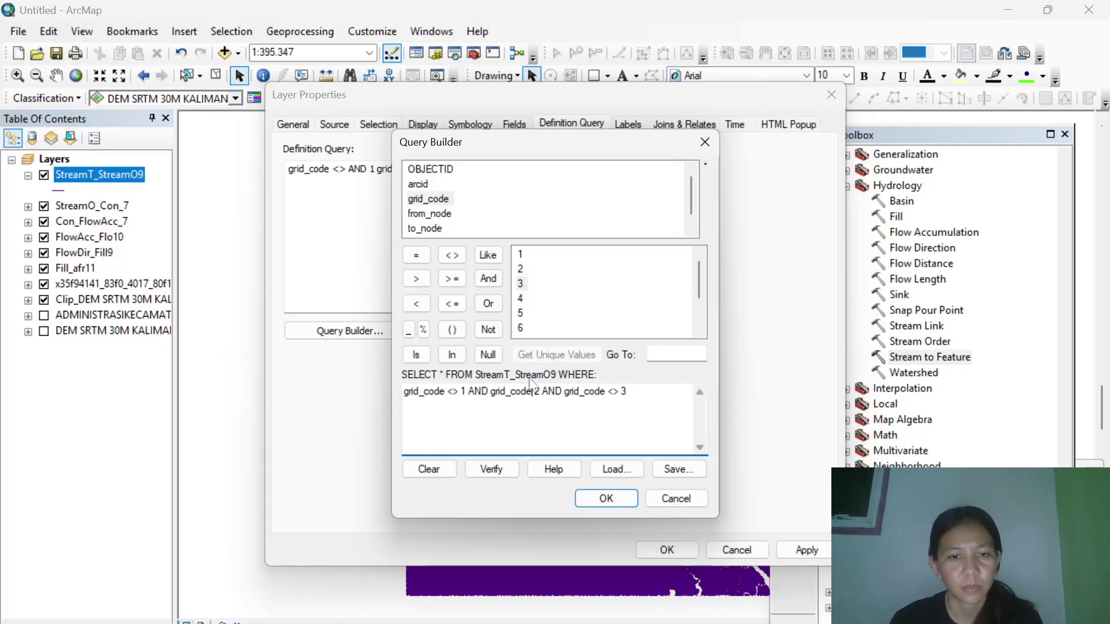
click(451, 256)
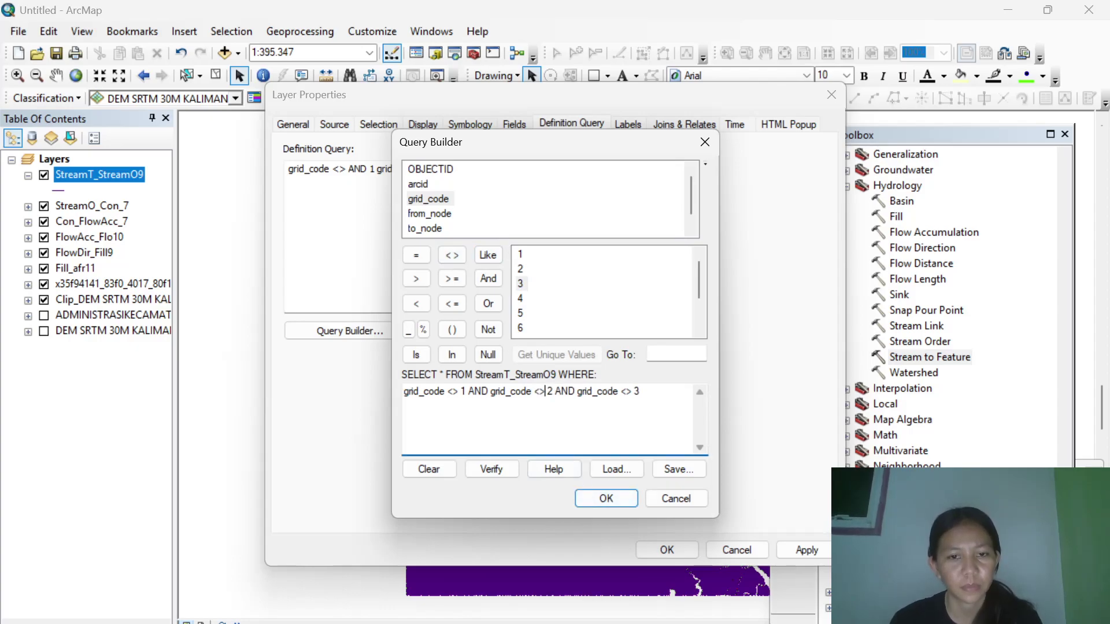
click(604, 497)
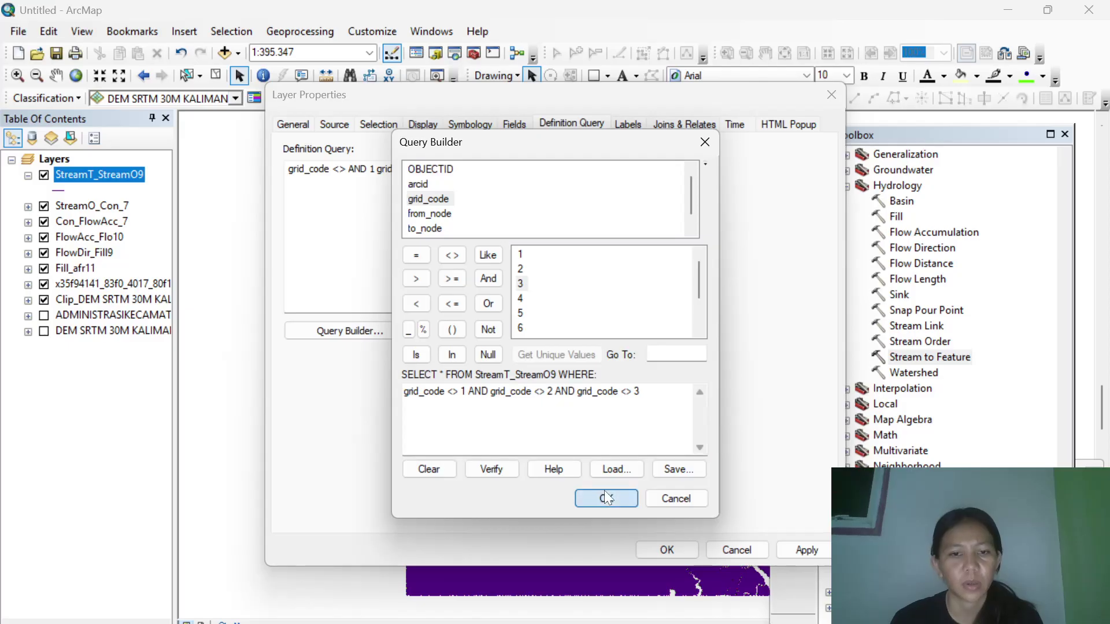
click(361, 332)
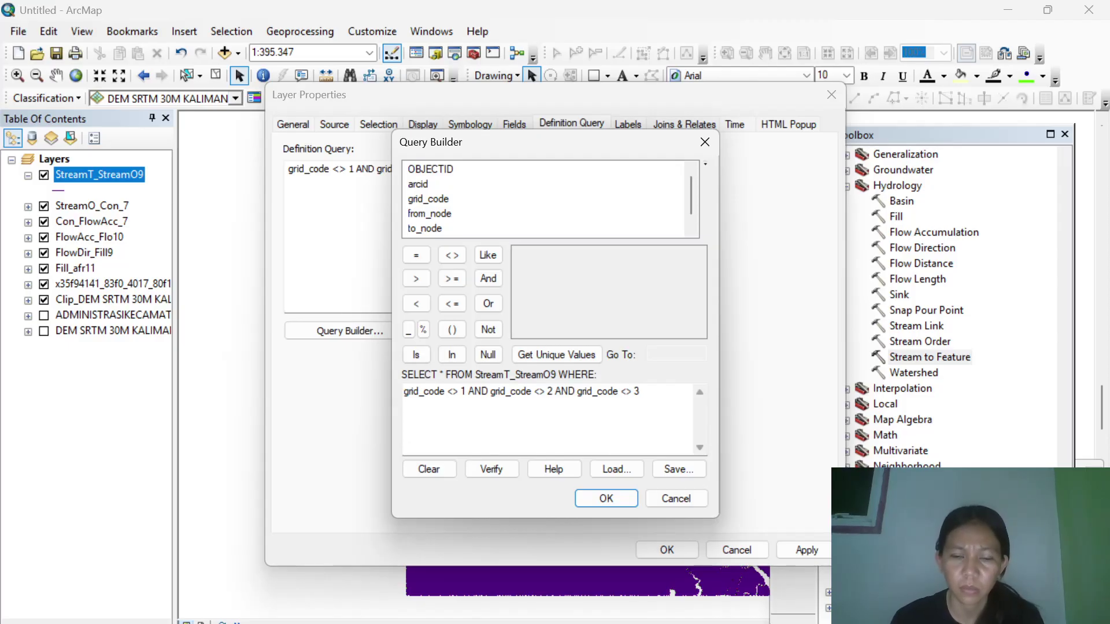
click(605, 498)
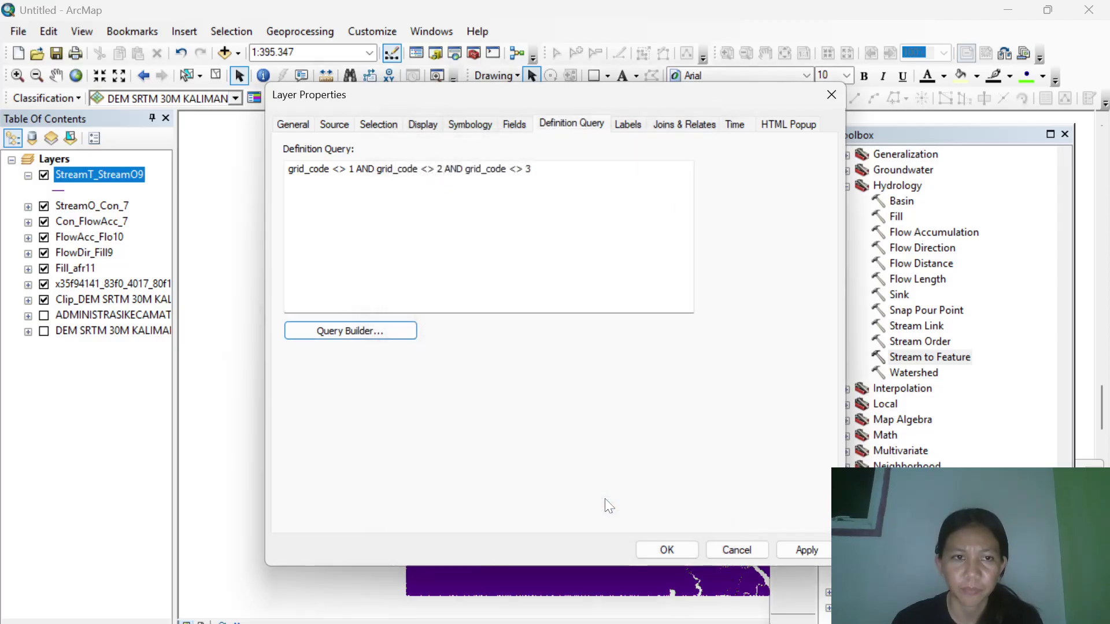
Apply the grid_code definition query and close StreamT_StreamO9's Layer Properties.
click(666, 552)
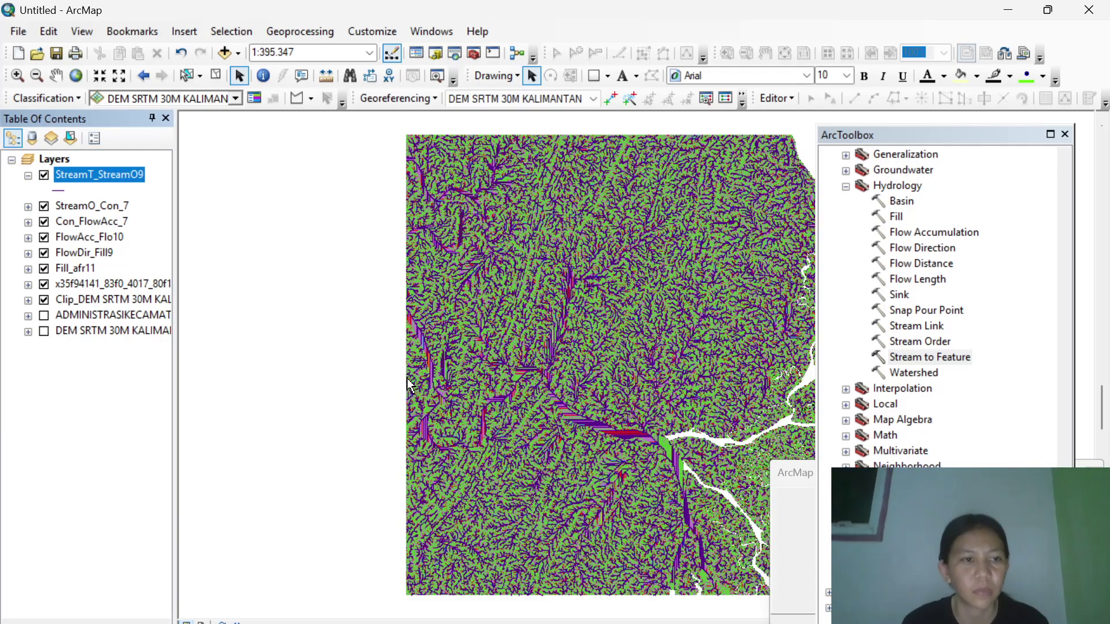
right_click(121, 180)
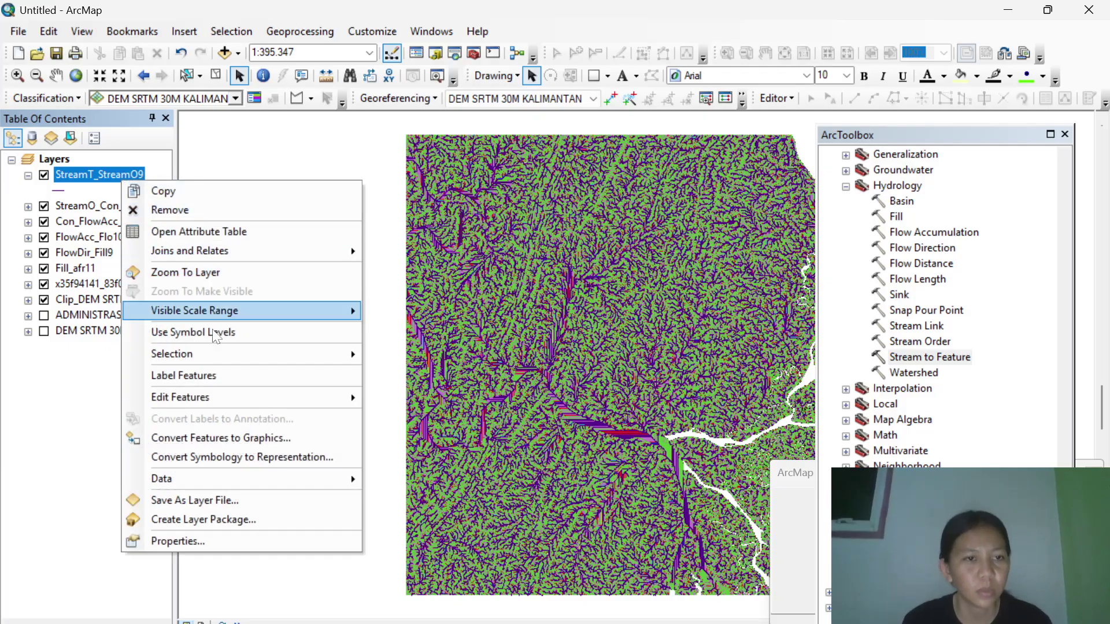
Set StreamT_StreamO9 symbology to Quantities > Graduated symbols with grid_code as the value field.
click(247, 533)
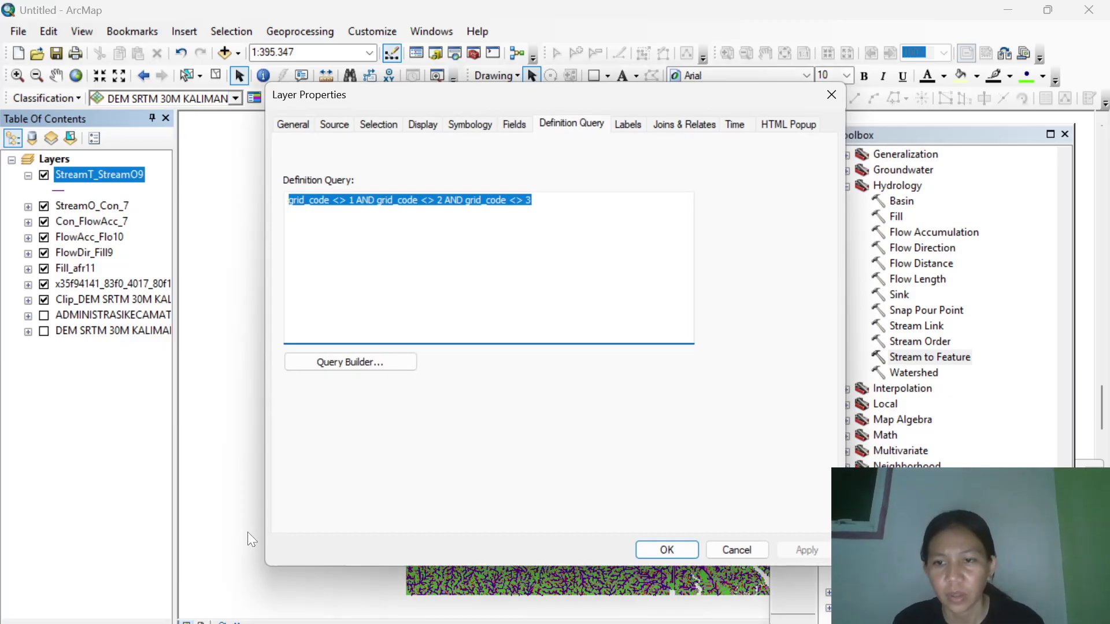
click(420, 126)
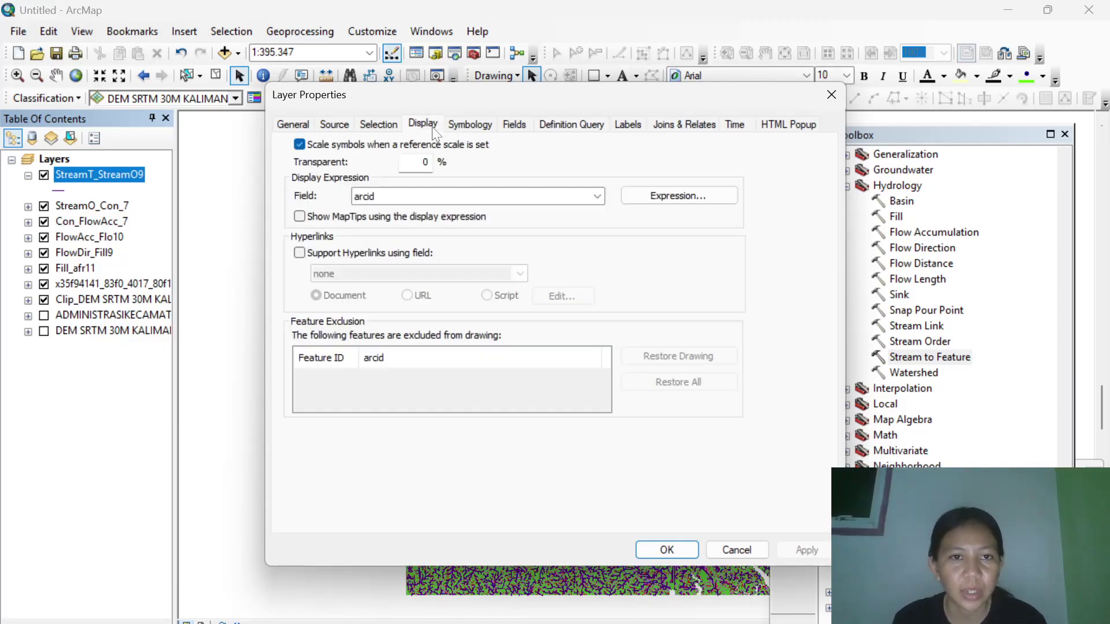
click(473, 124)
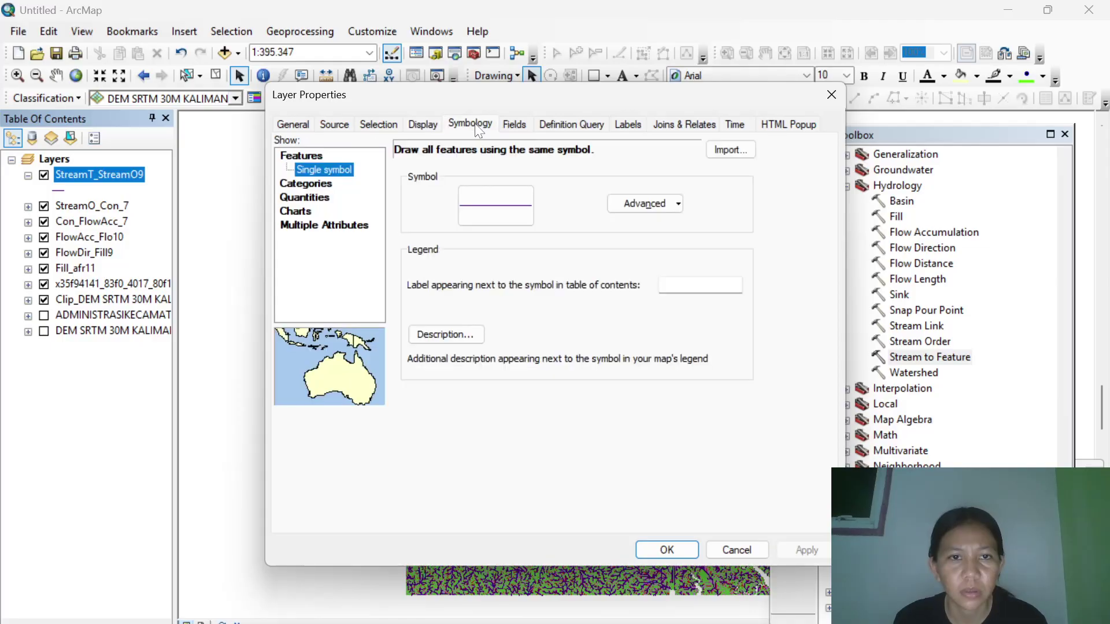
click(310, 185)
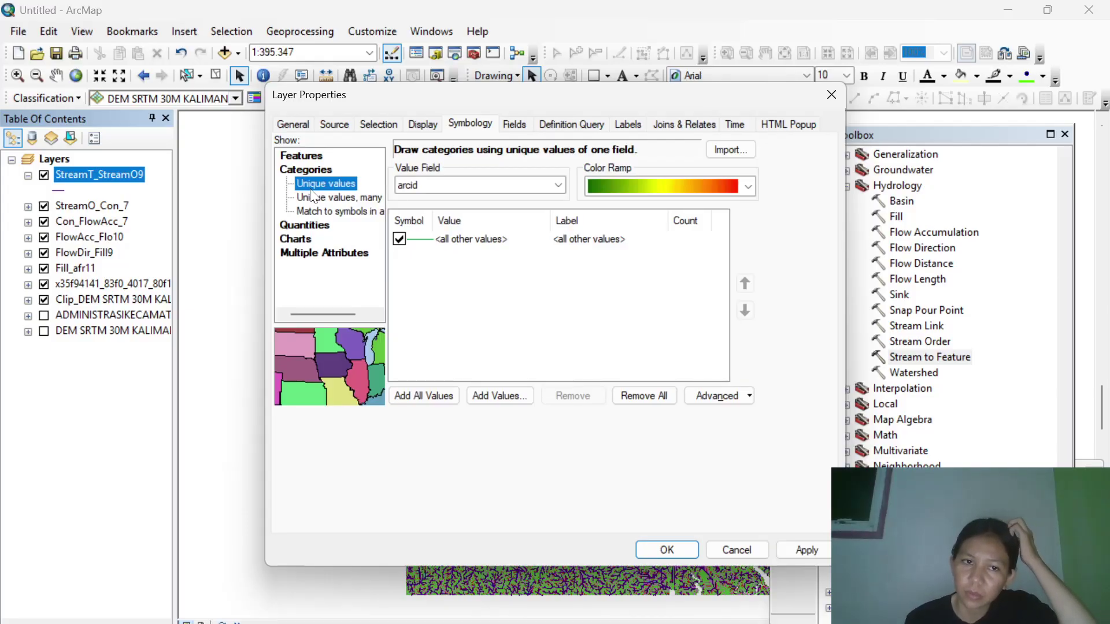
click(304, 225)
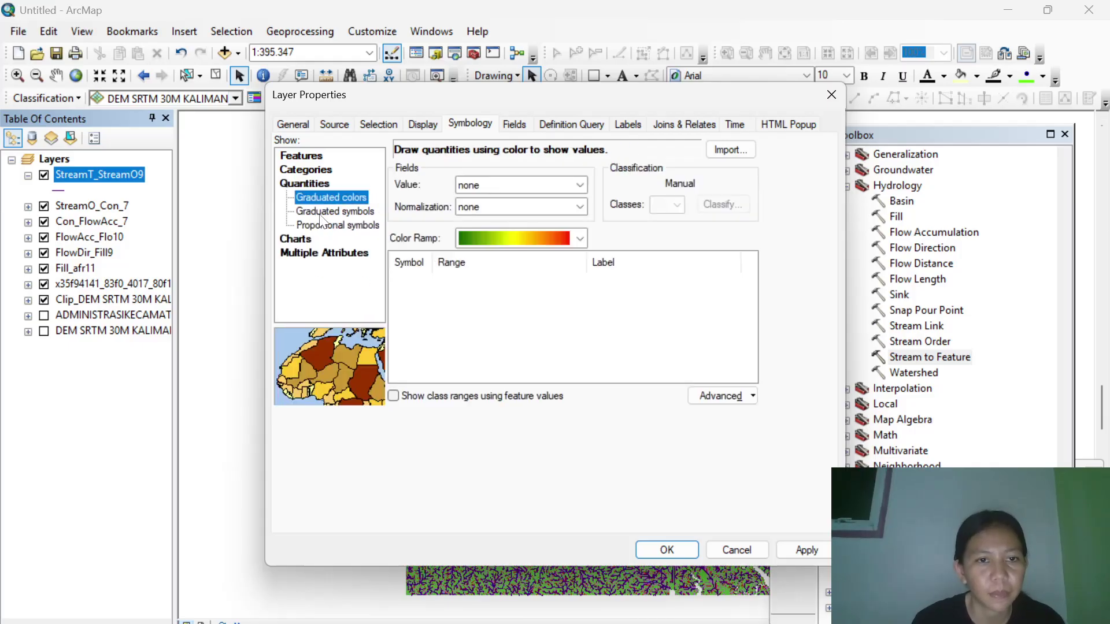
click(322, 214)
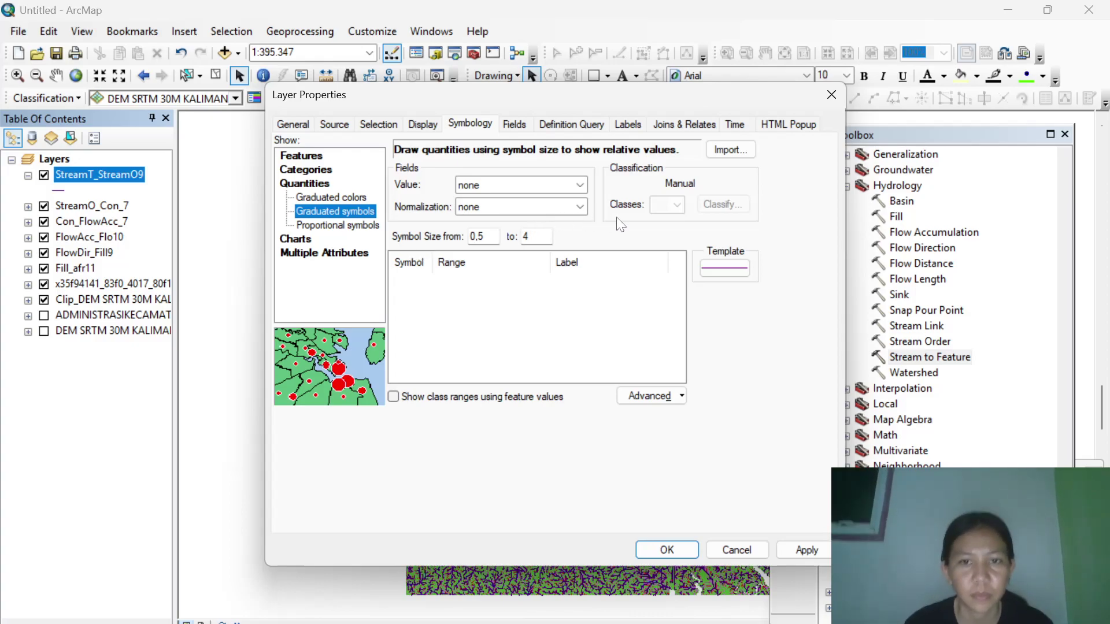
click(555, 186)
click(531, 223)
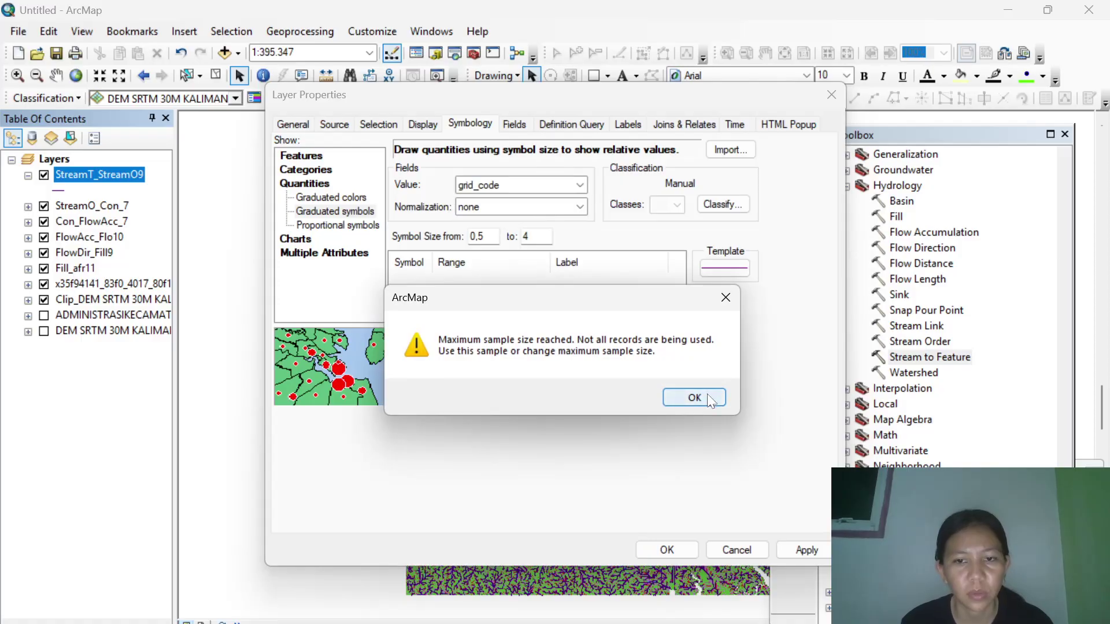
click(707, 395)
Use the River line template and apply the graduated stream symbology to the map.
click(731, 269)
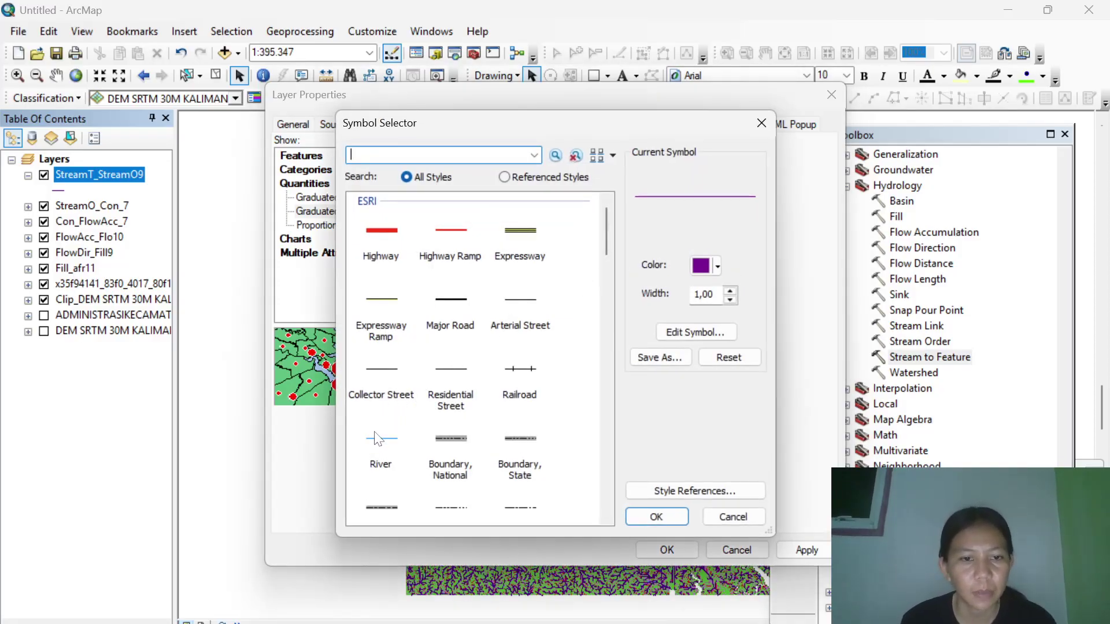
click(381, 438)
click(656, 519)
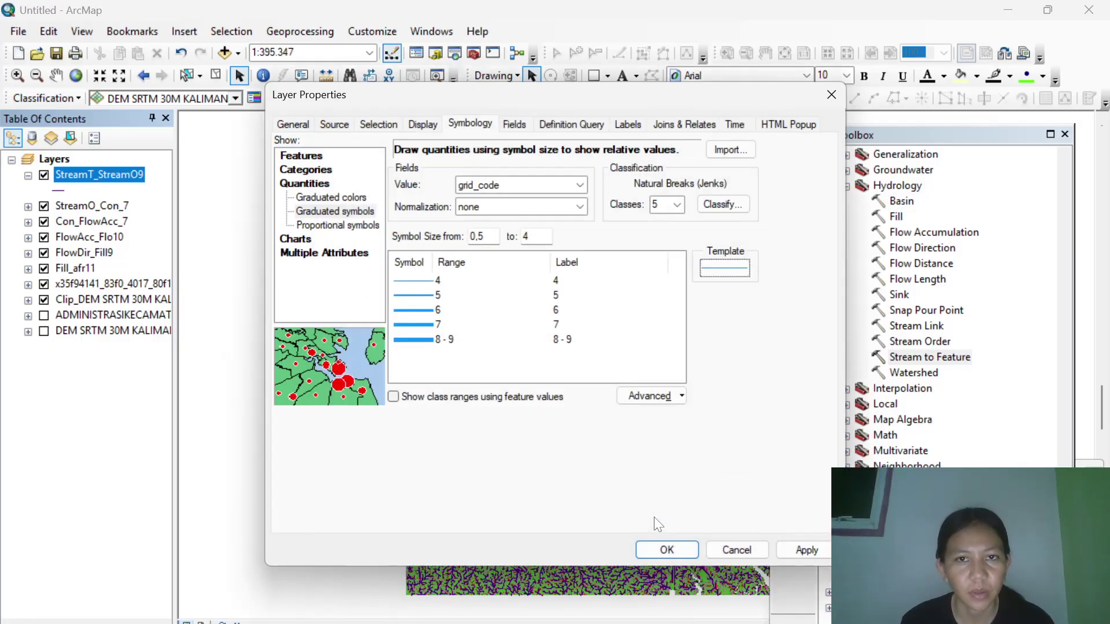
click(660, 549)
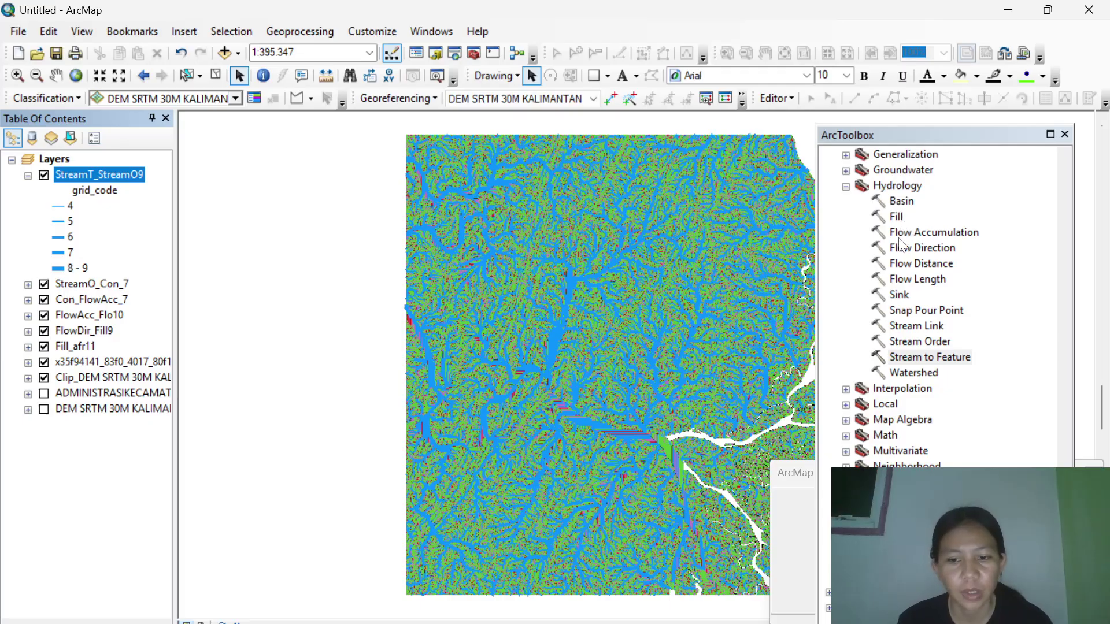
double_click(898, 201)
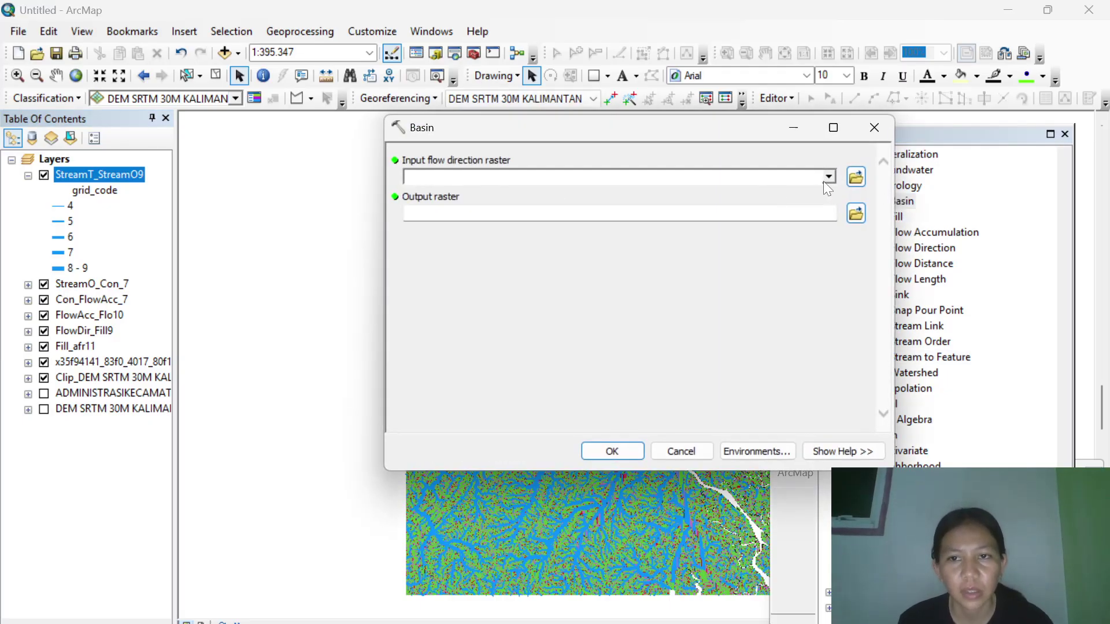
Run Basin on the FlowDir_Fill9 flow direction raster to produce Basin_FlowDi4.
click(827, 178)
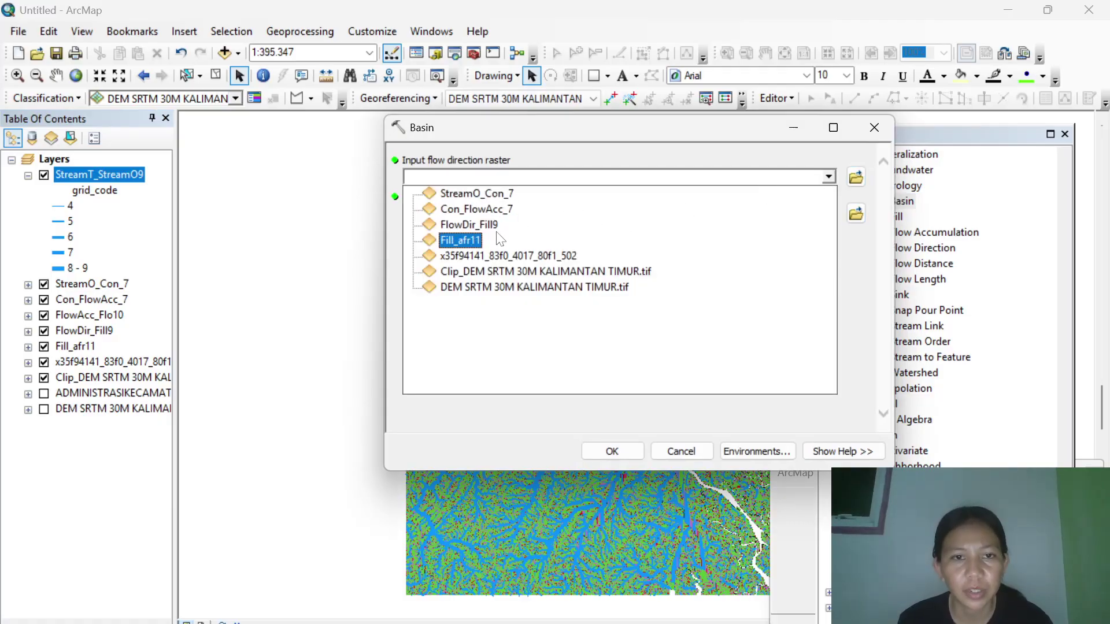
click(485, 223)
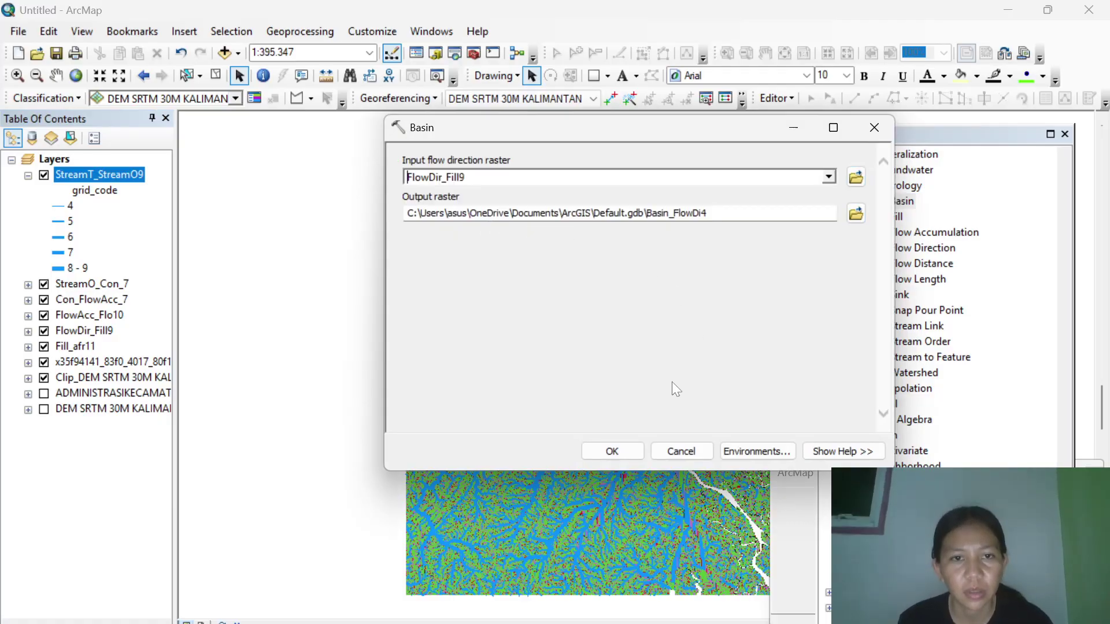
click(612, 453)
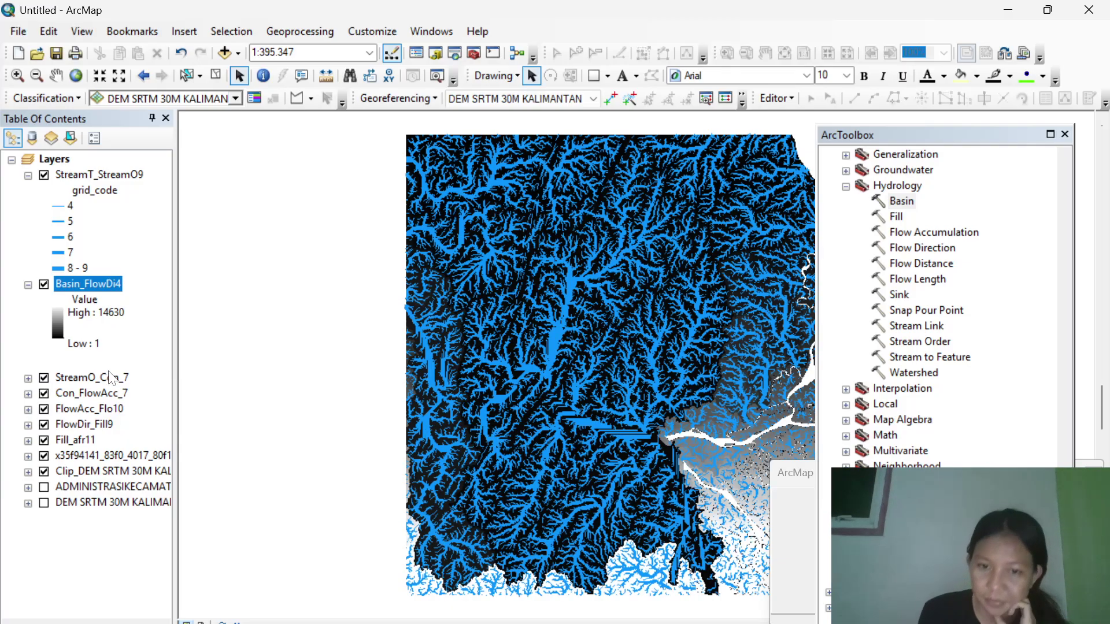
scroll(918, 378, up, 10)
Launch the Raster to Polygon tool from Conversion Tools > From Raster in ArcToolbox.
scroll(918, 379, up, 15)
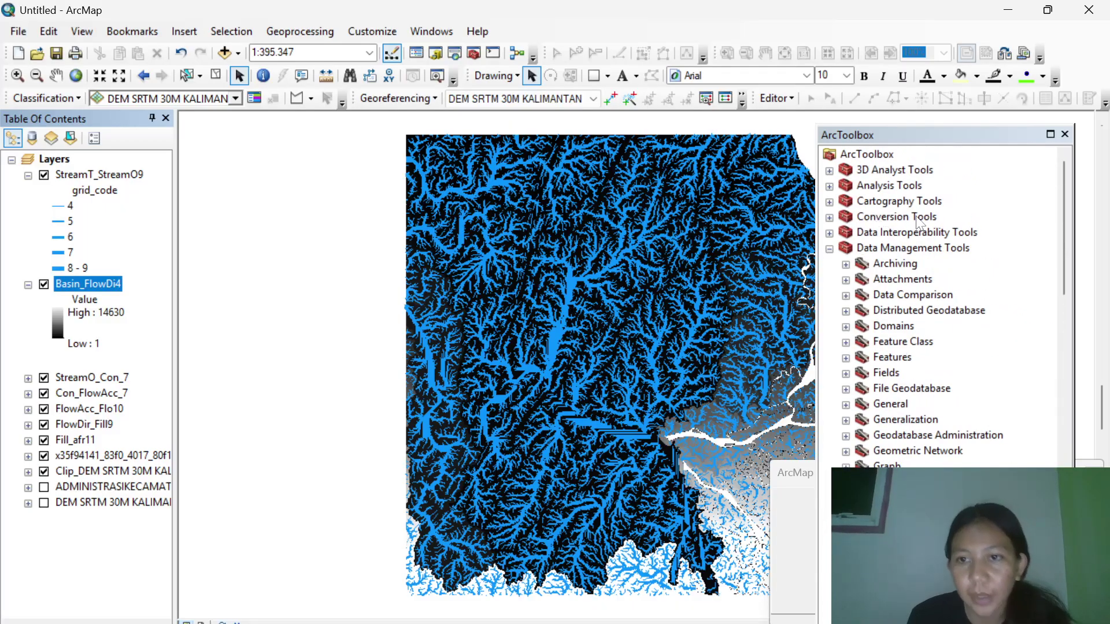
click(829, 218)
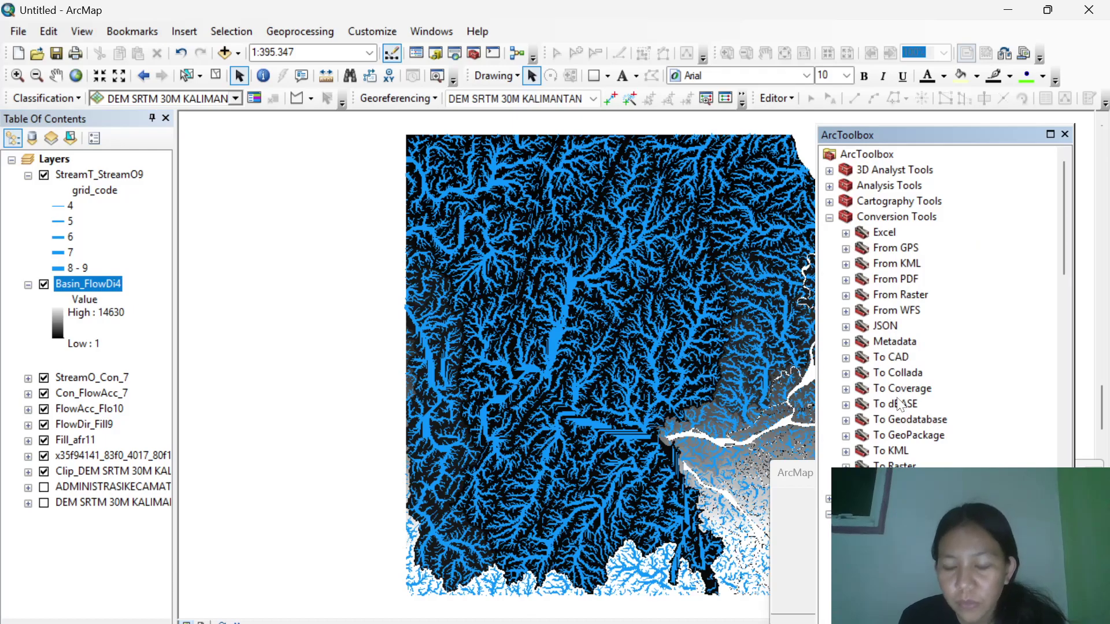
click(846, 296)
double_click(916, 357)
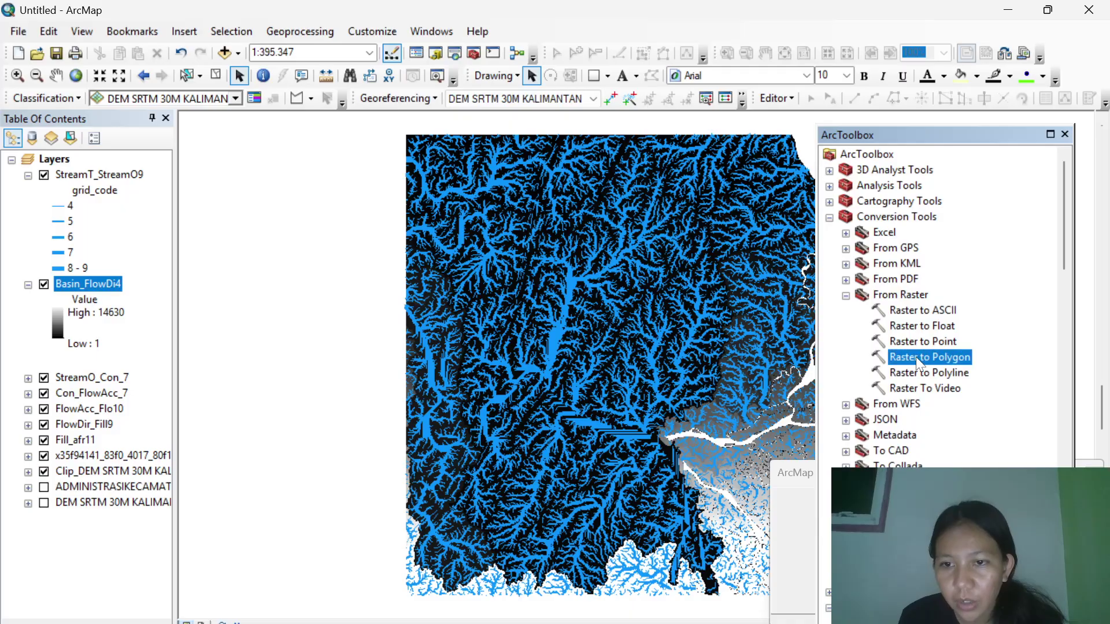
Convert the Basin_FlowDi4 raster to a polygon shapefile named 'DAS SMD' in the AC 4 folder.
click(827, 178)
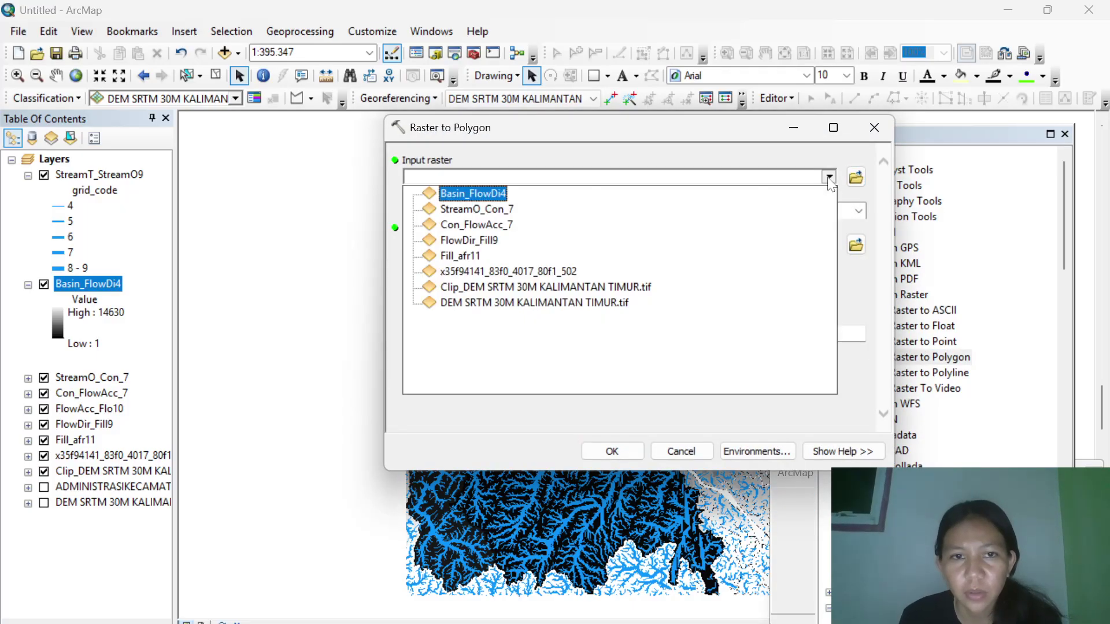
click(487, 194)
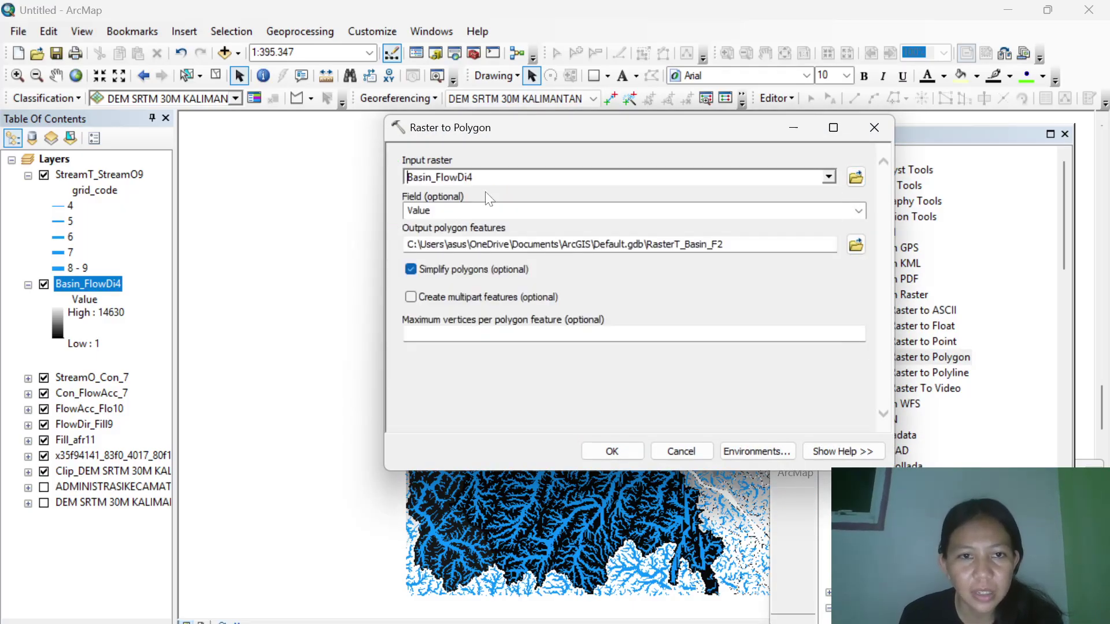
click(856, 245)
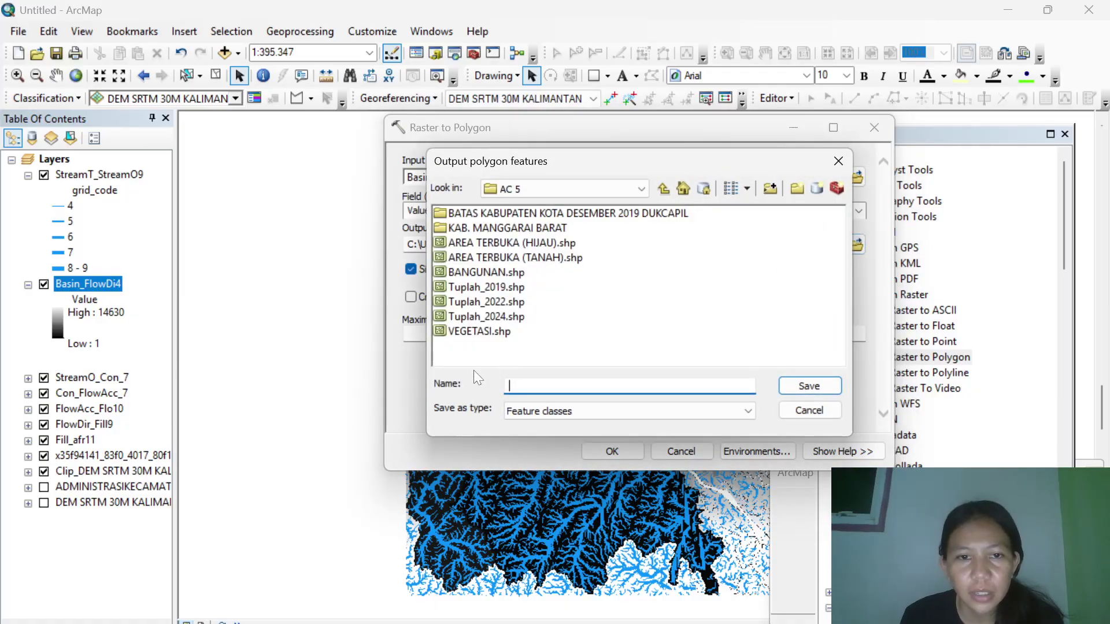
click(659, 191)
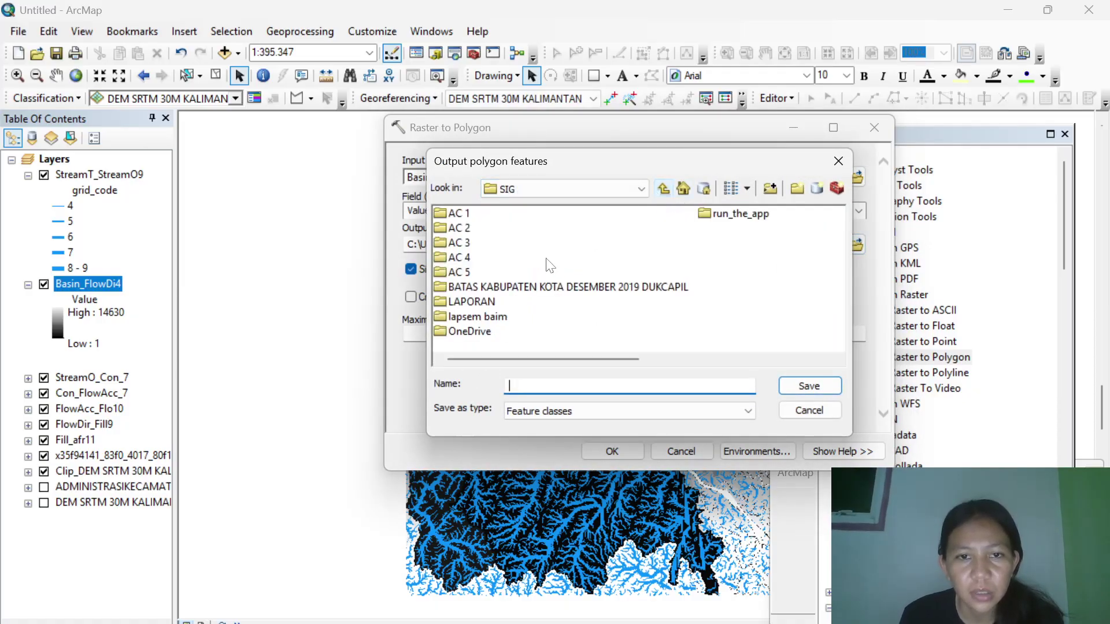
double_click(468, 259)
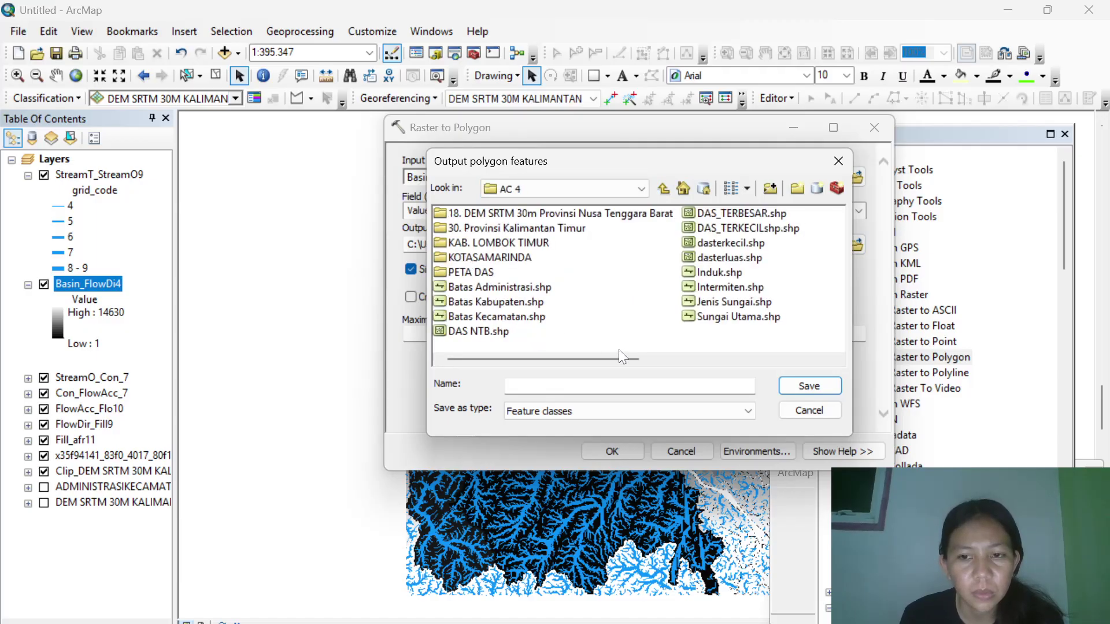
click(629, 387)
text(DAS )
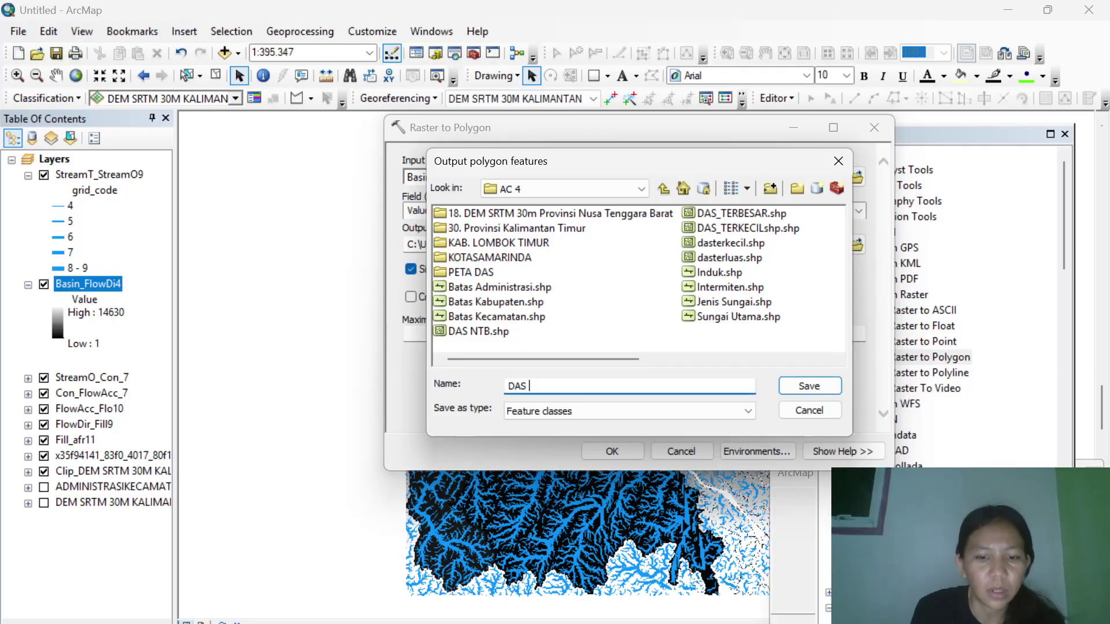
text(SMD)
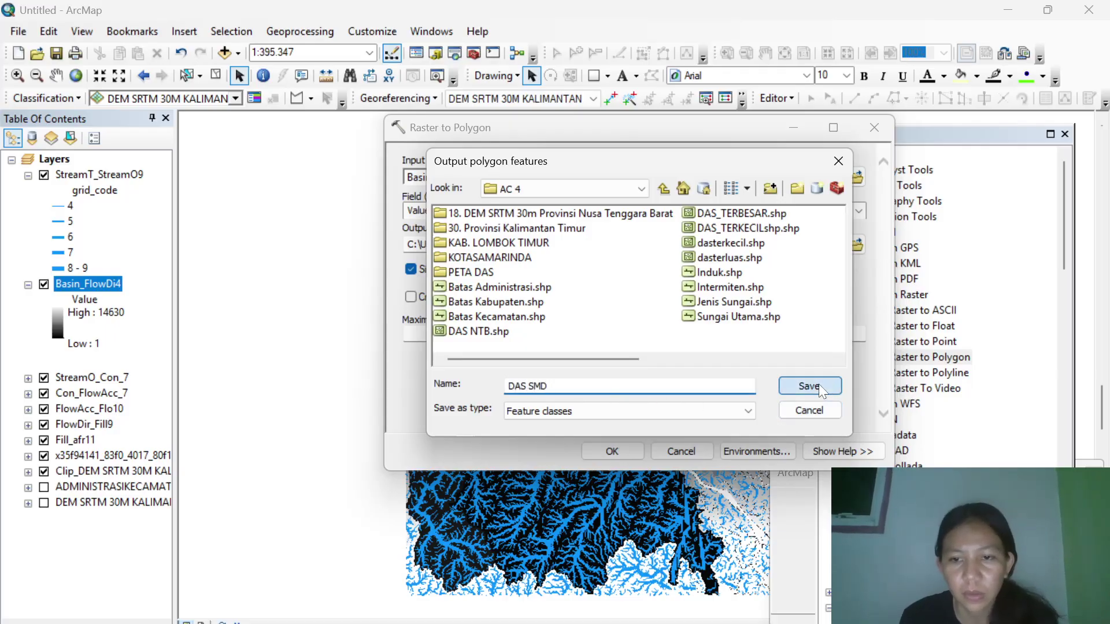
click(819, 385)
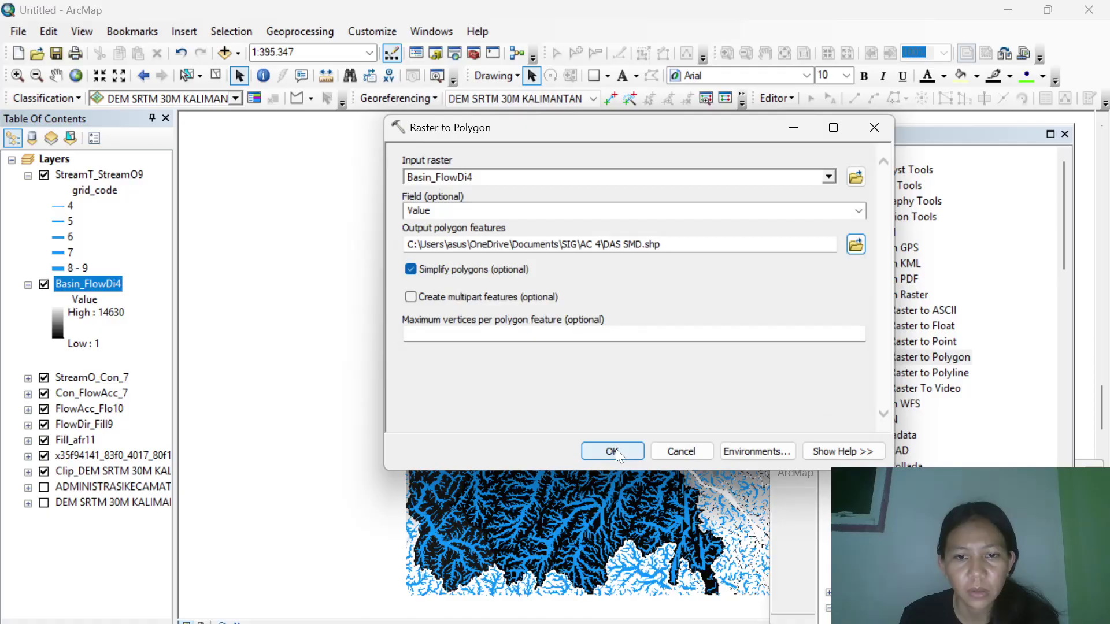
click(614, 450)
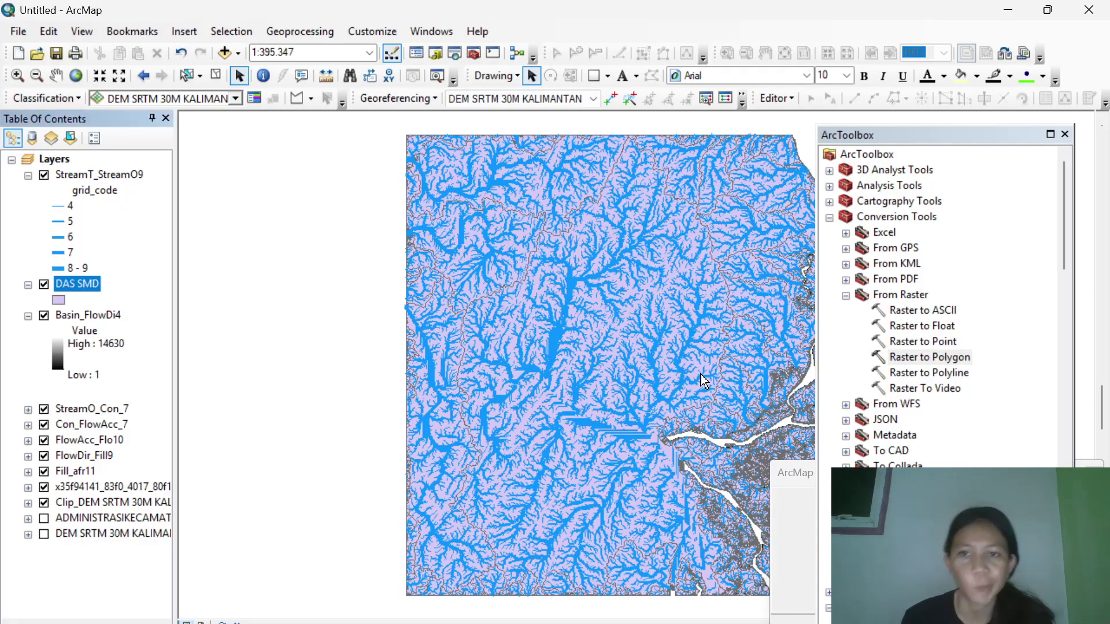
Close the ArcToolbox window to reveal more of the map.
click(1065, 134)
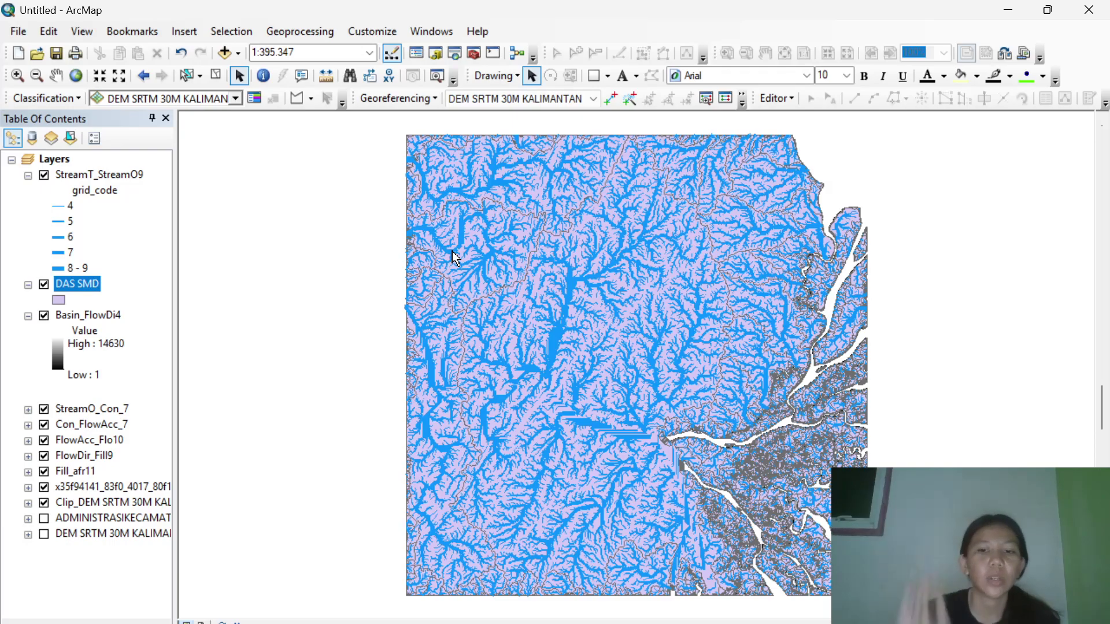
Select the large central watershed polygon and start Export Data from the DAS SMD layer.
click(183, 75)
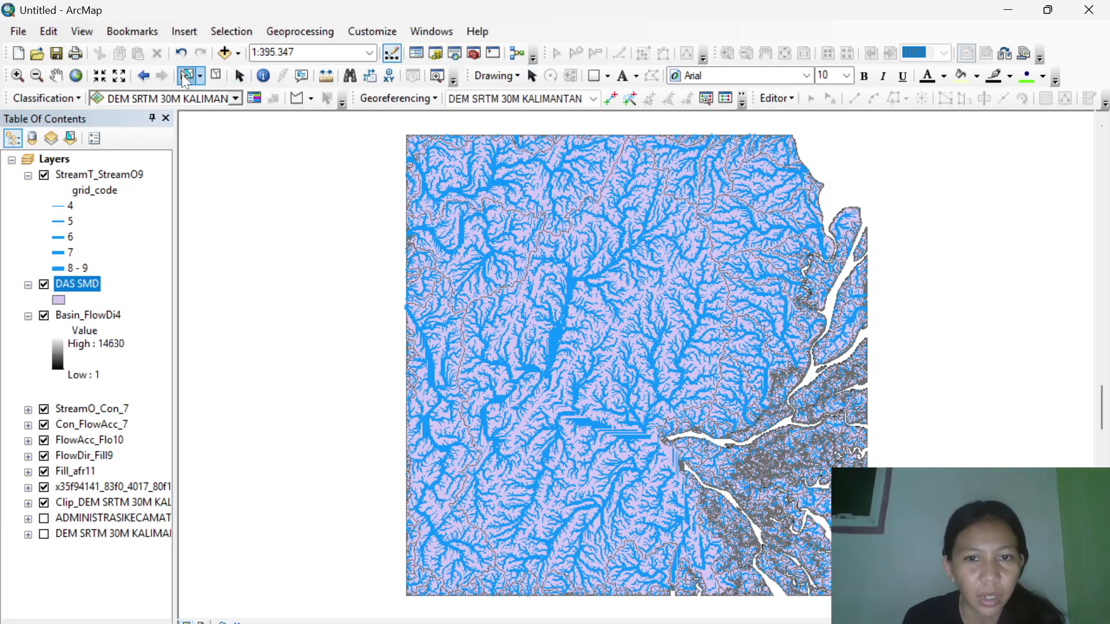
click(635, 329)
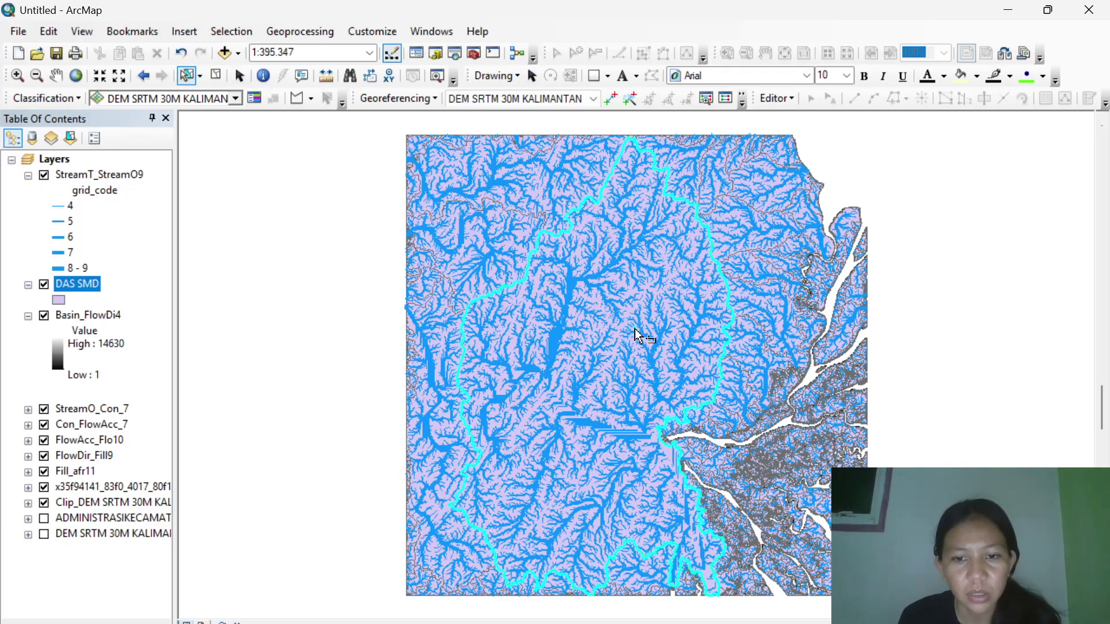
right_click(84, 290)
mouse_move(169, 449)
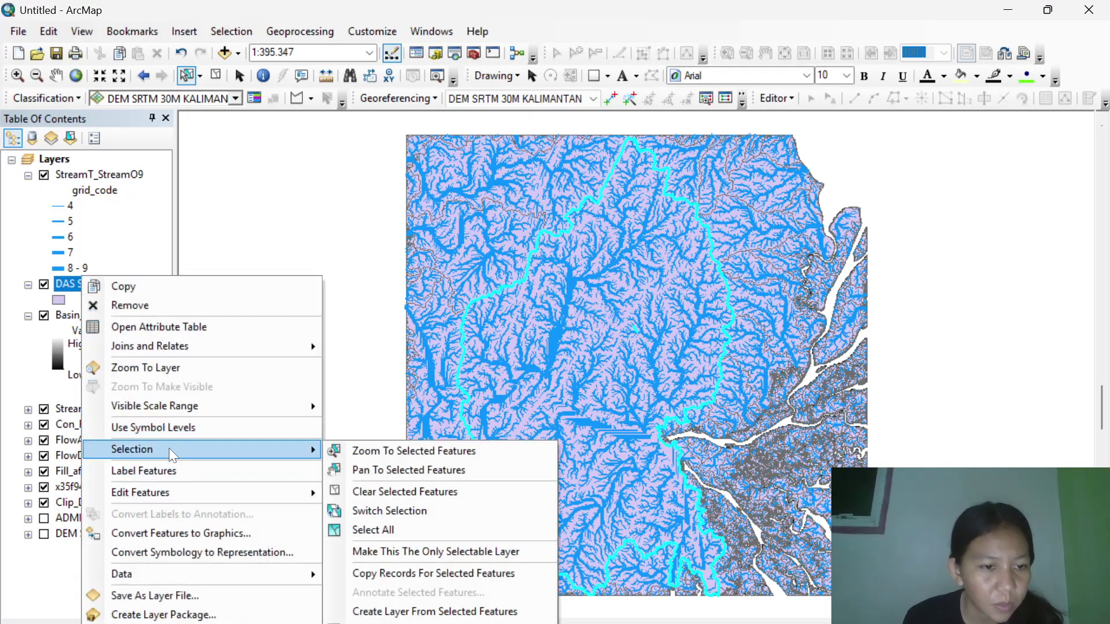
mouse_move(193, 575)
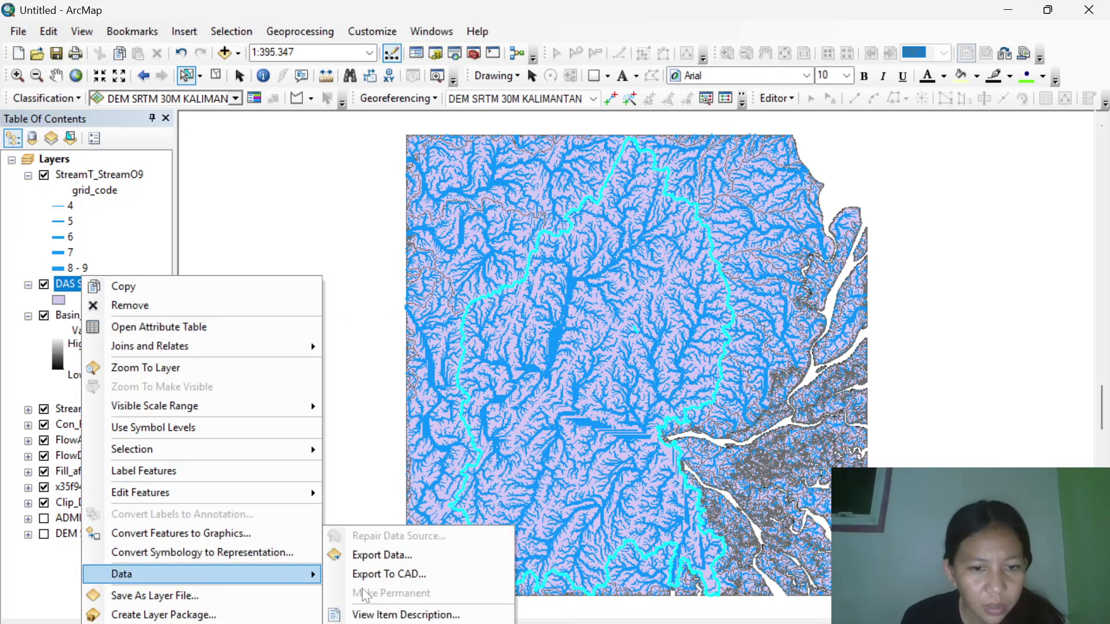
click(387, 556)
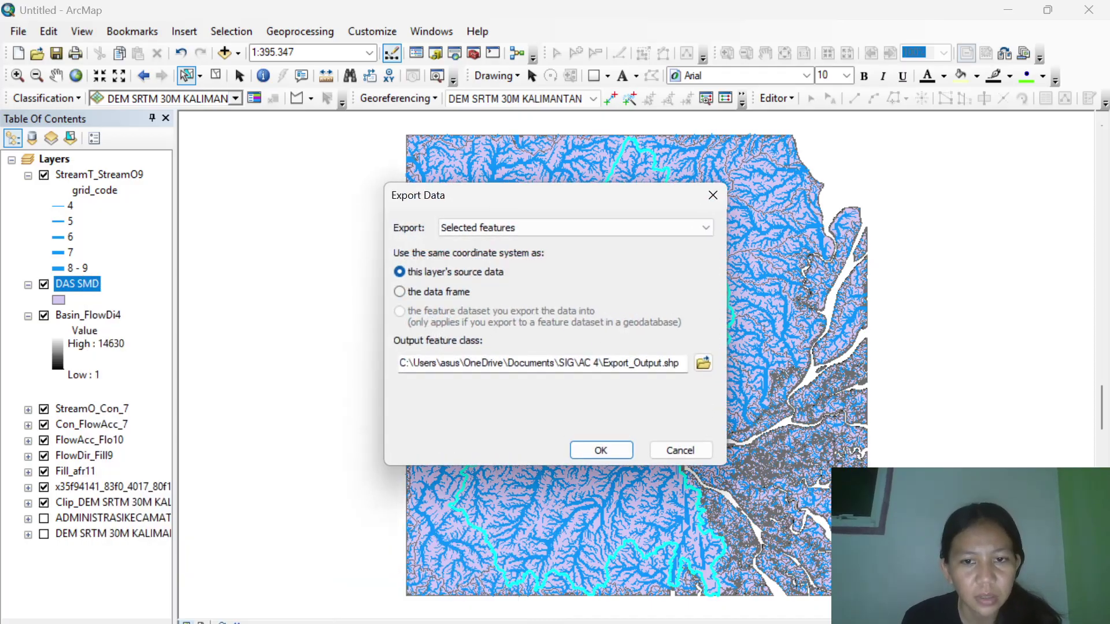
Export the selected watershed as DAS TERBESAR11.shp and add it to the map.
click(703, 363)
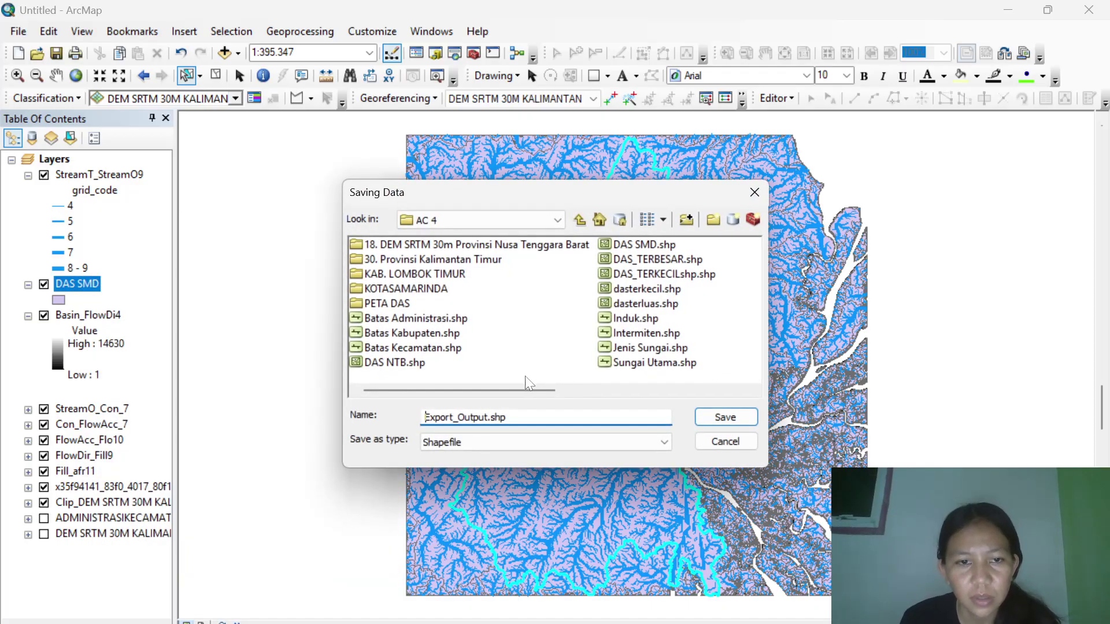
key(ctrl+a)
text(D)
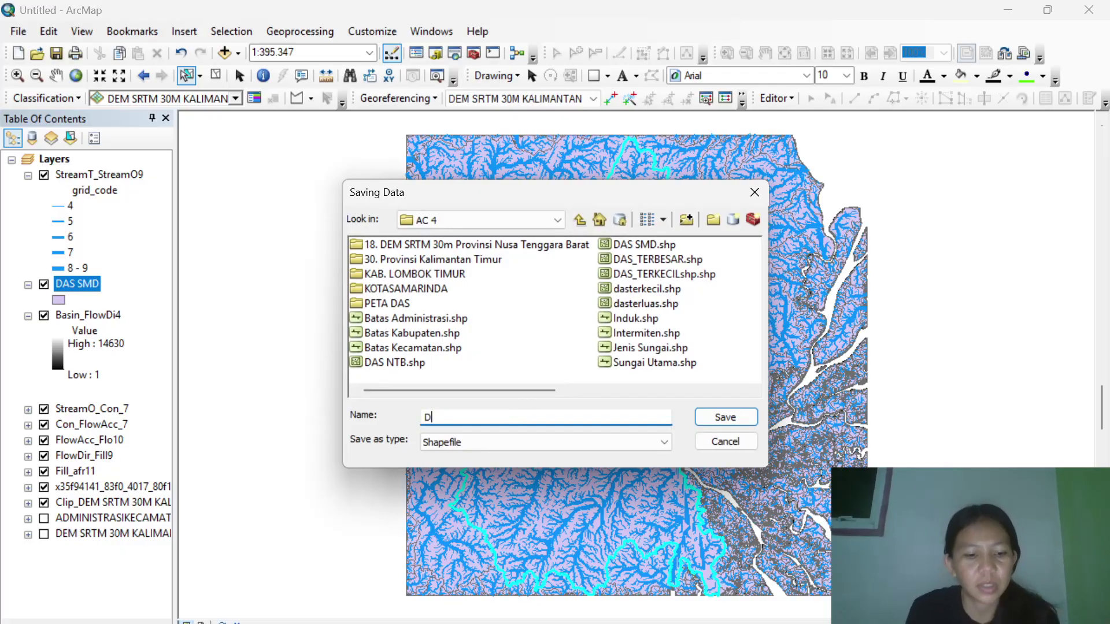
text(AS TERBESAR)
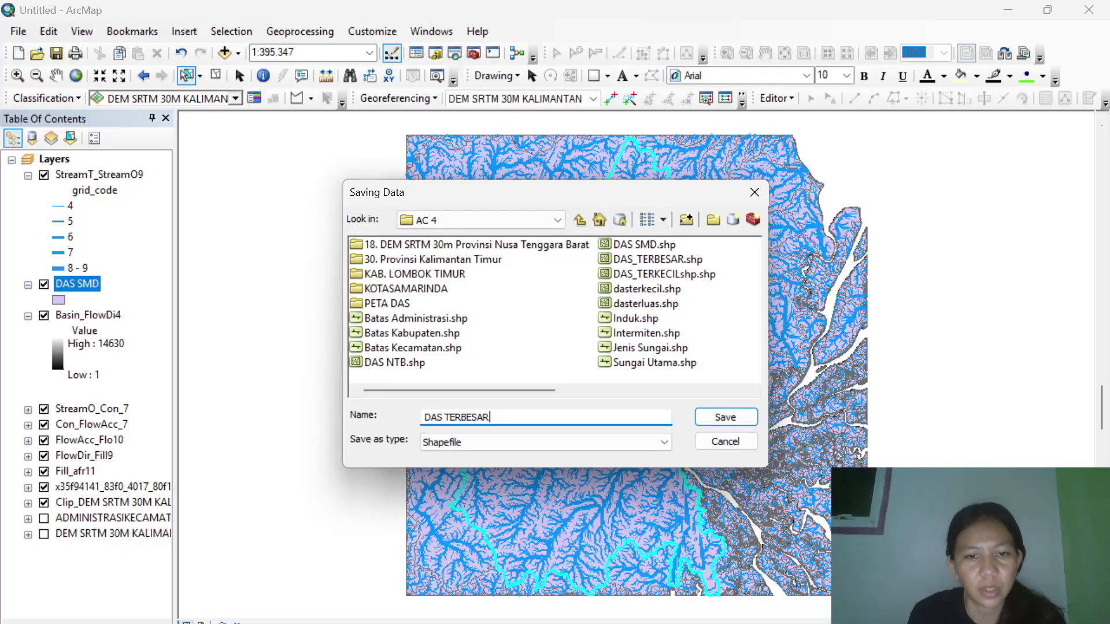
click(748, 415)
click(614, 398)
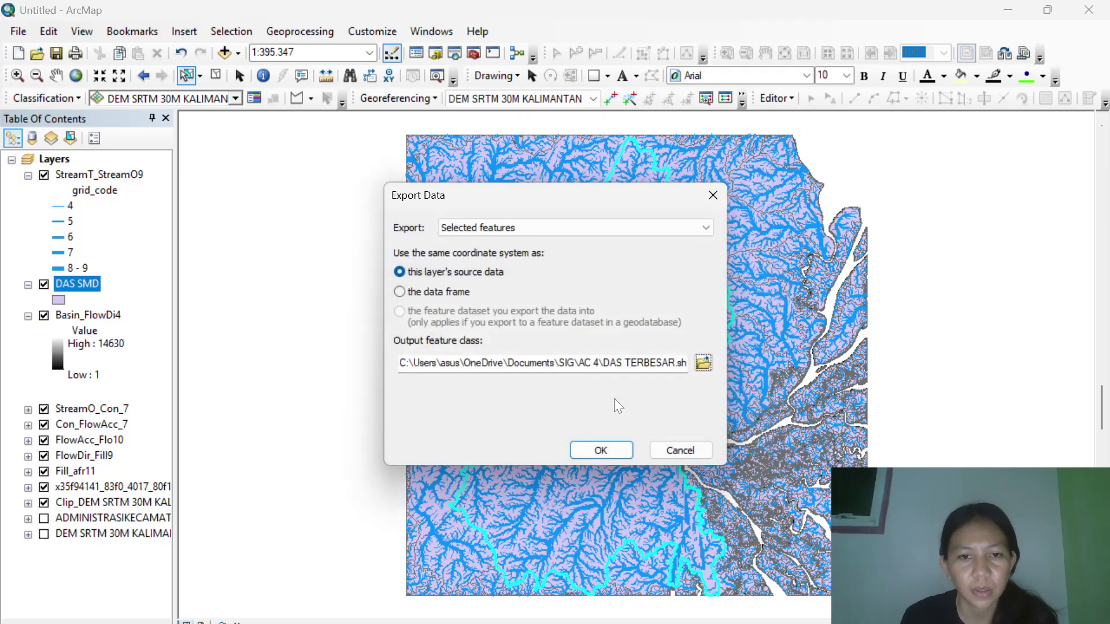
click(702, 363)
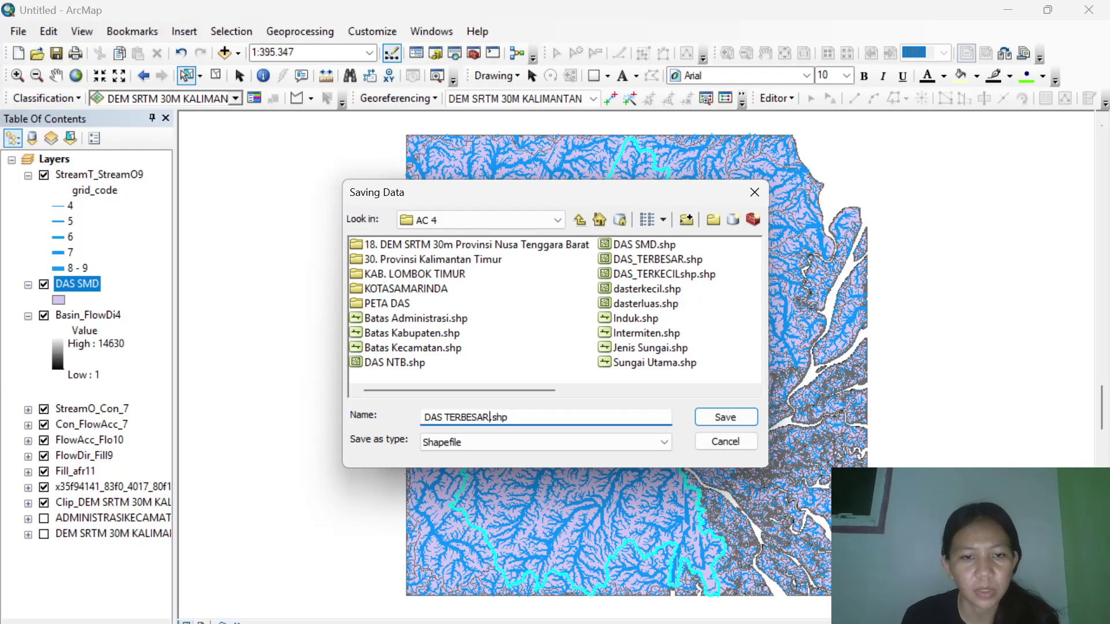
text(11)
click(711, 417)
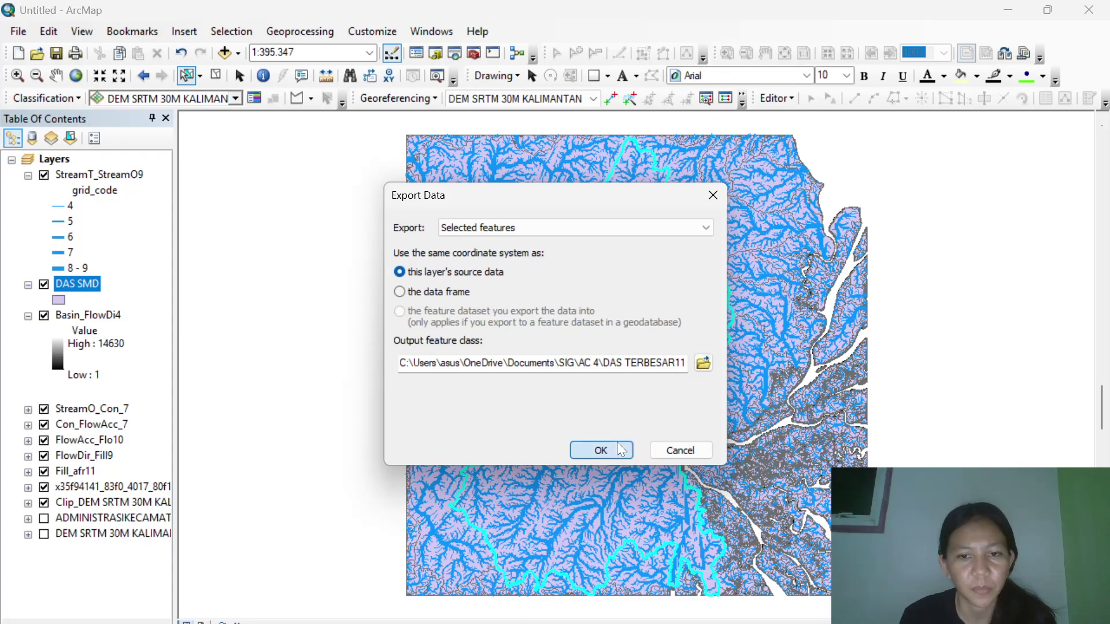
click(616, 442)
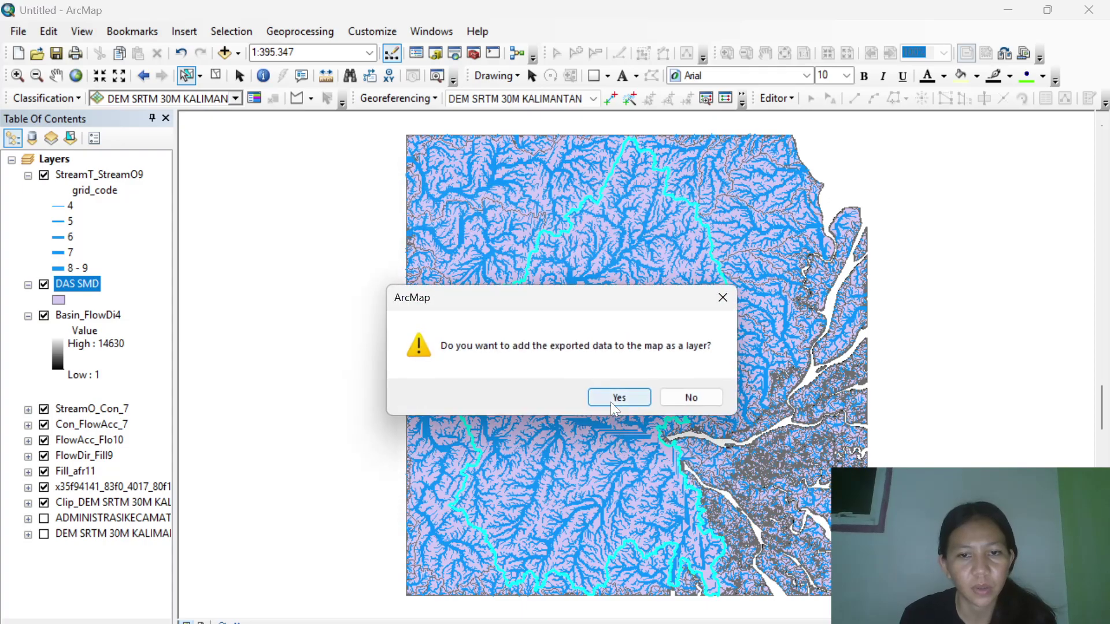
click(613, 402)
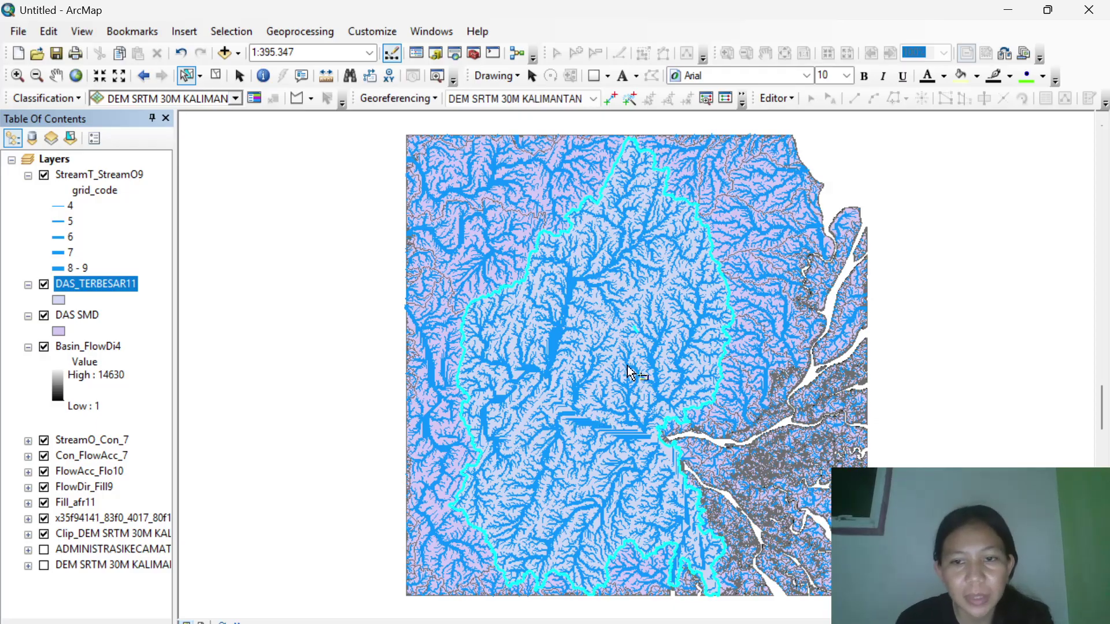
Select the small upper-right watershed polygon and start Export Data from DAS SMD.
click(758, 188)
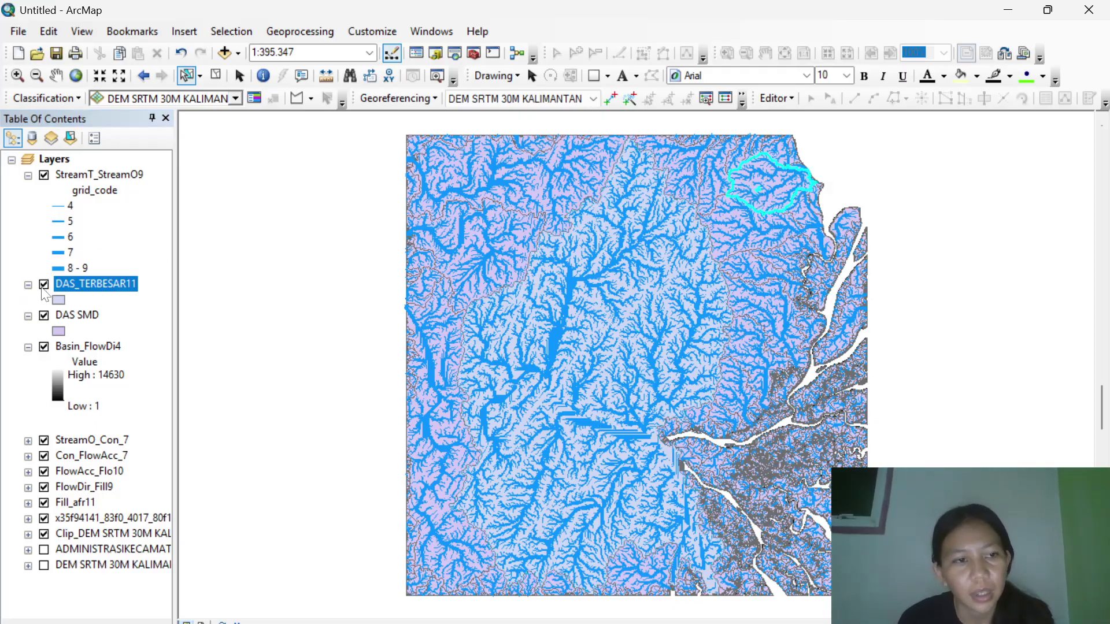
click(79, 315)
right_click(79, 315)
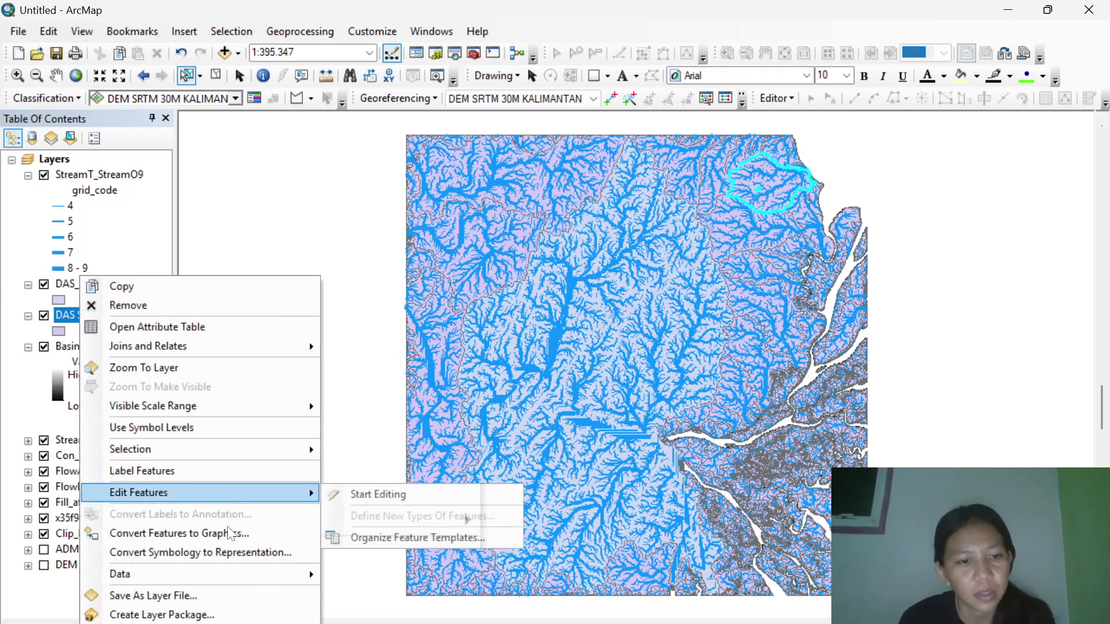
mouse_move(195, 565)
click(382, 556)
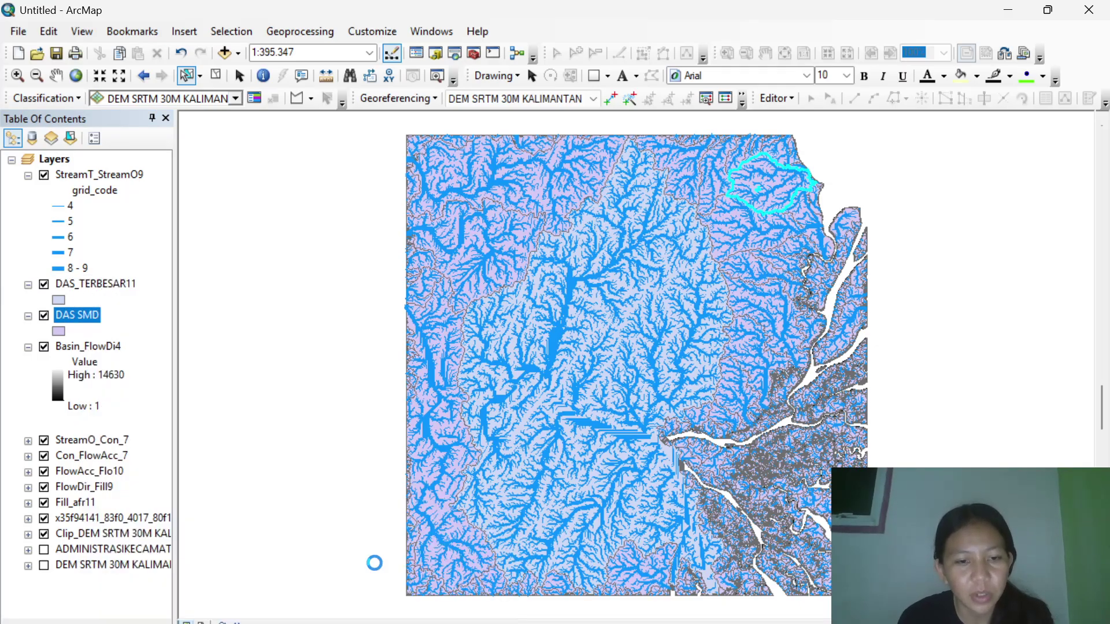
Save the selection as DAS TERKECIL11.shp and add the exported layer to the map.
click(700, 364)
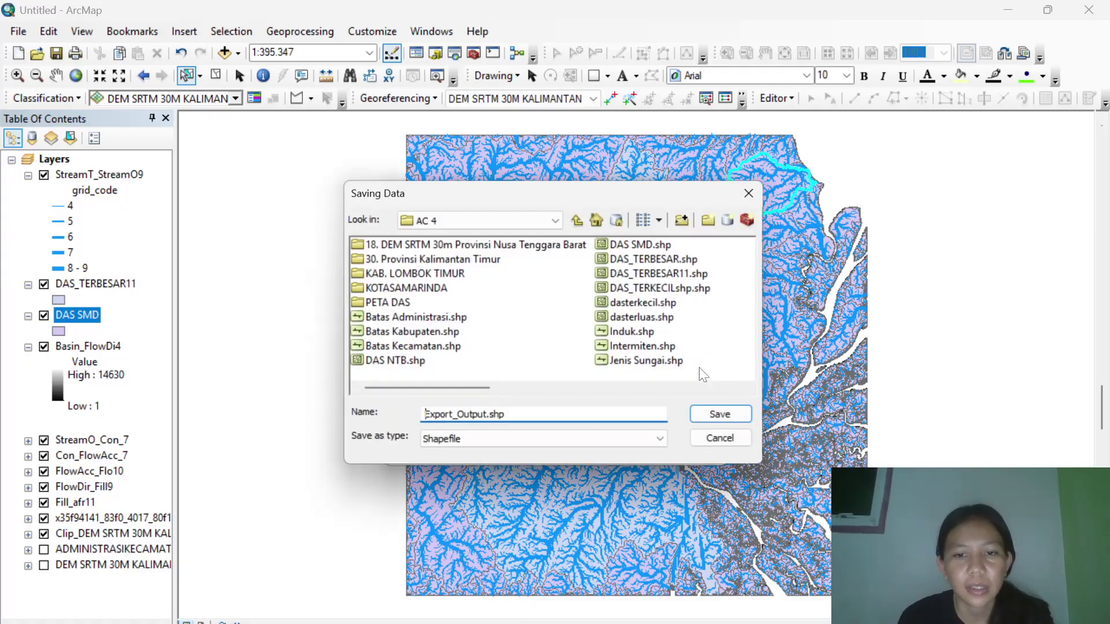
double_click(425, 417)
text(DAS TER)
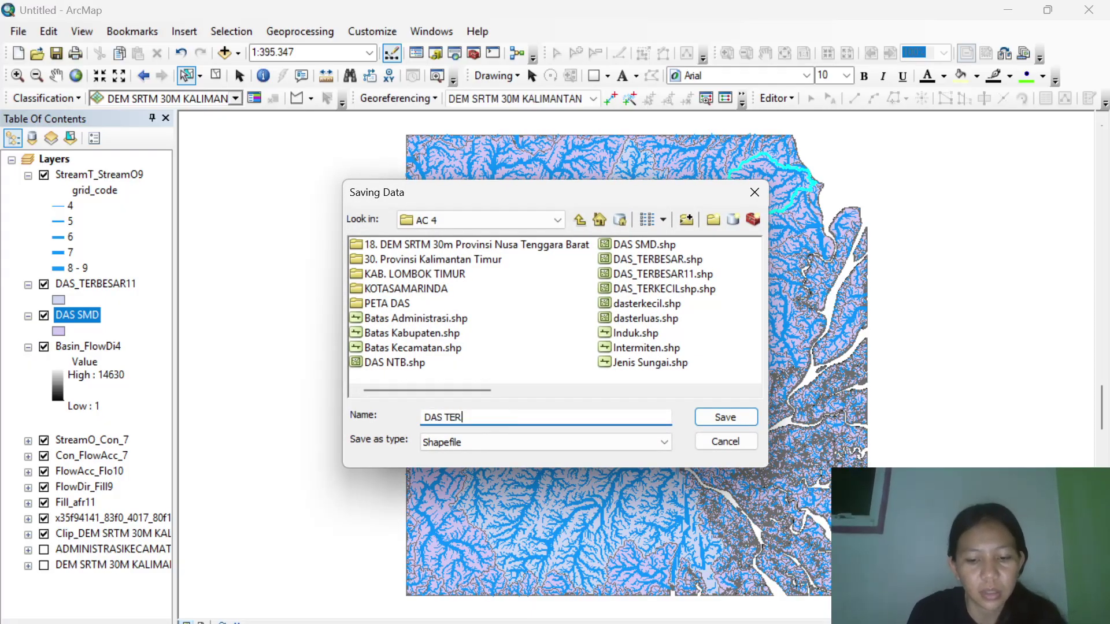
text(KECIL11)
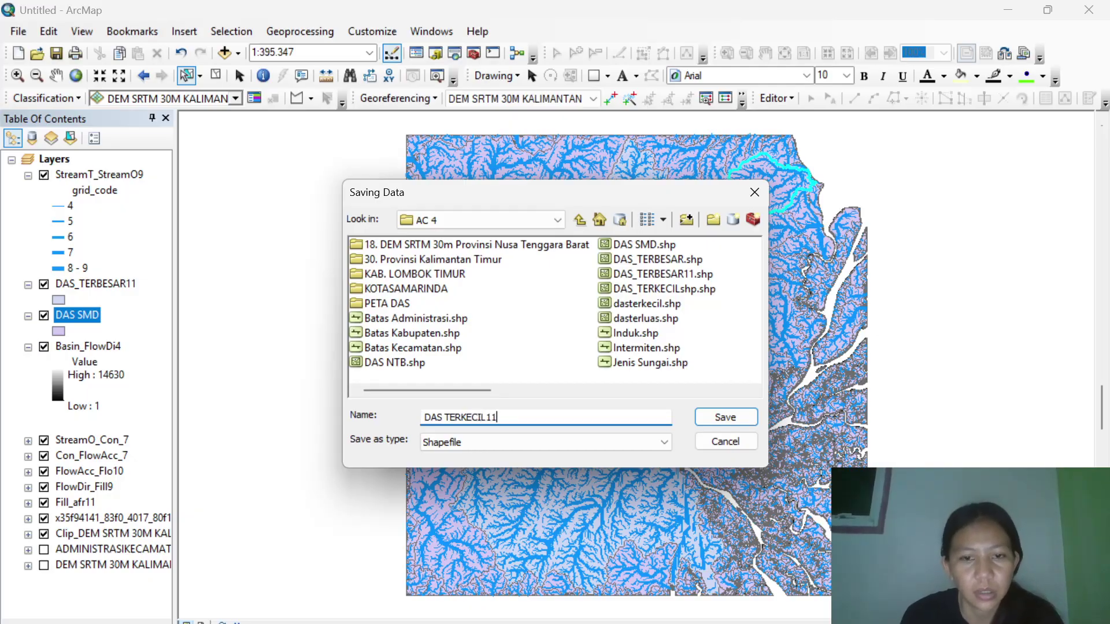
click(738, 417)
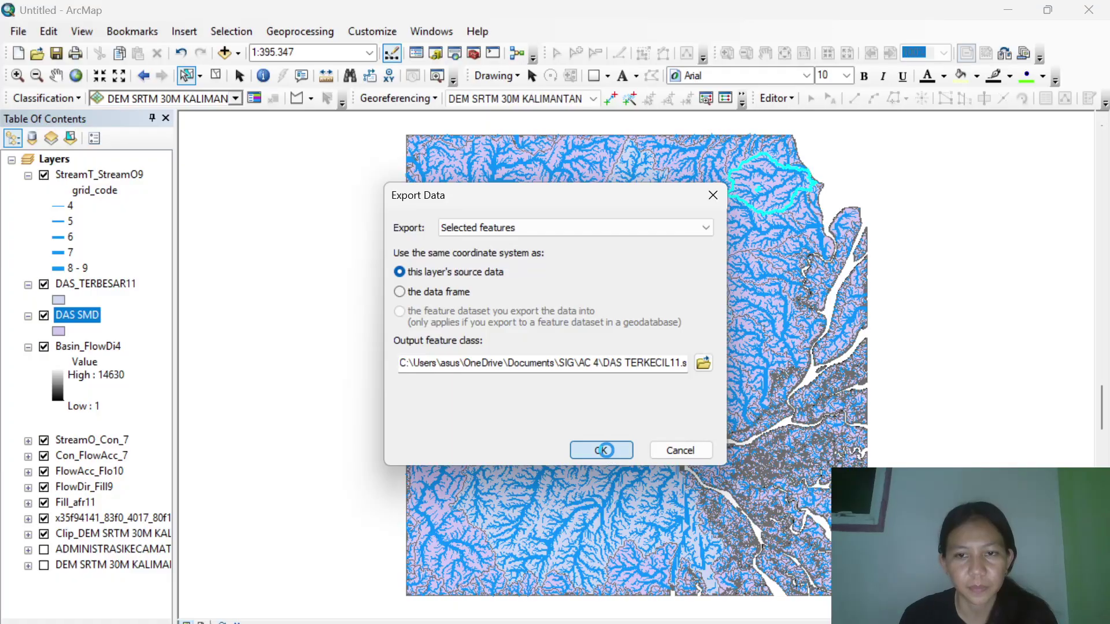
click(606, 450)
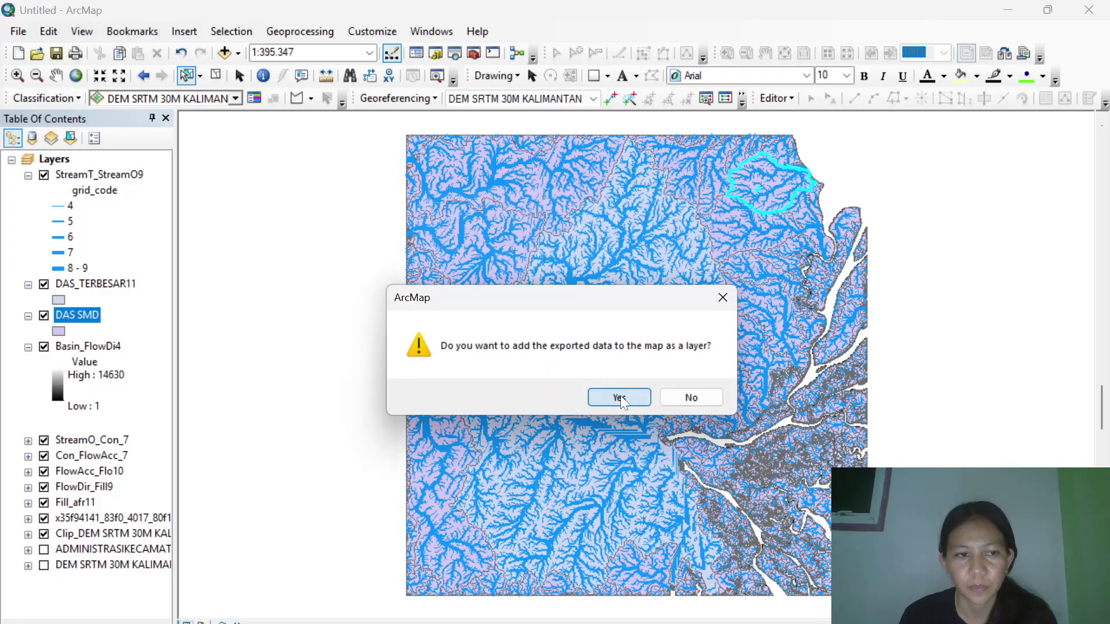
click(620, 395)
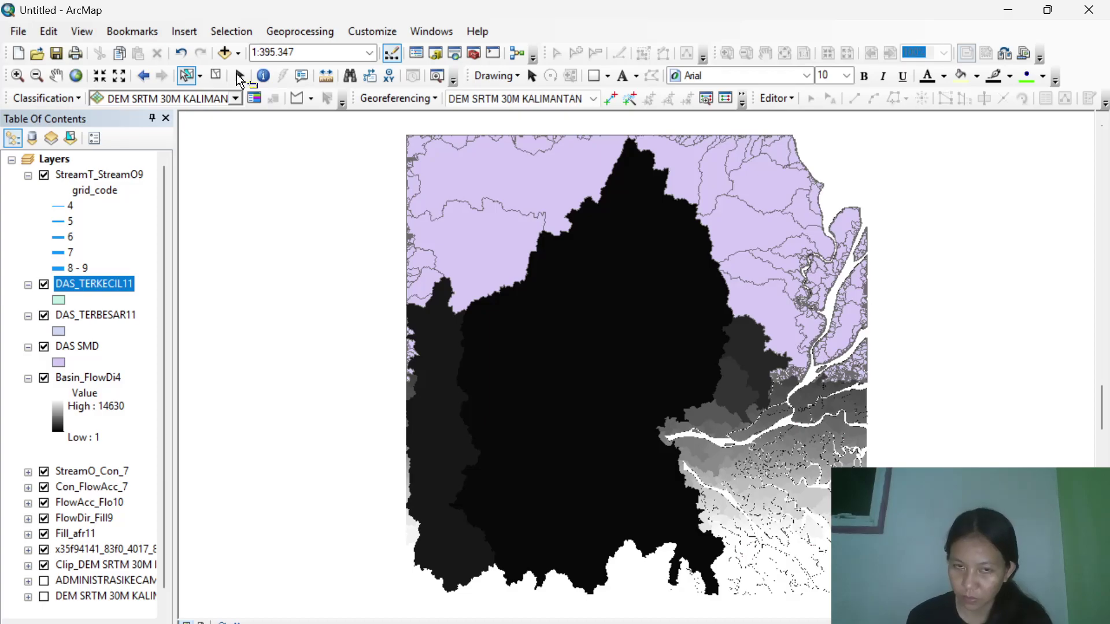
click(239, 76)
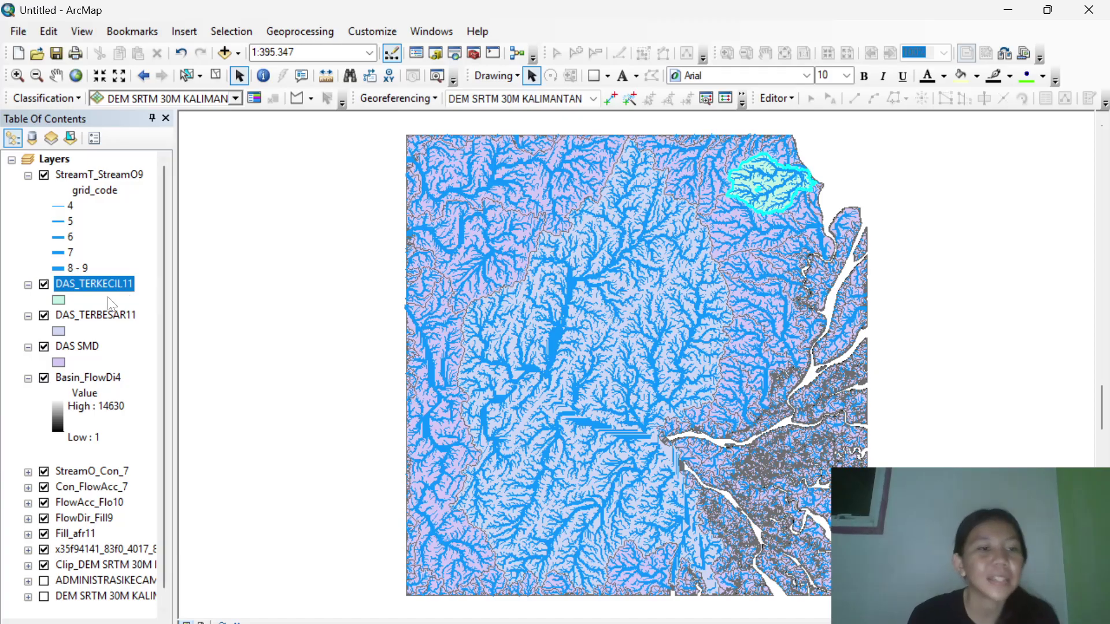
Colour the DAS_TERKECIL11 symbol red and the DAS_TERBESAR11 symbol orange from their symbol patch menus.
right_click(61, 302)
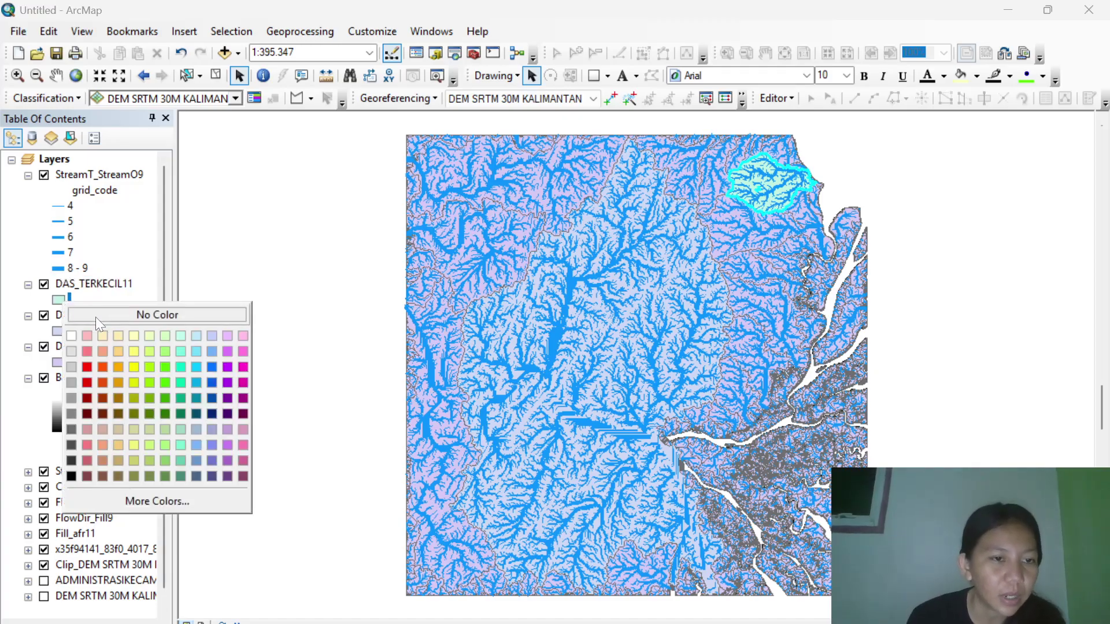
click(86, 368)
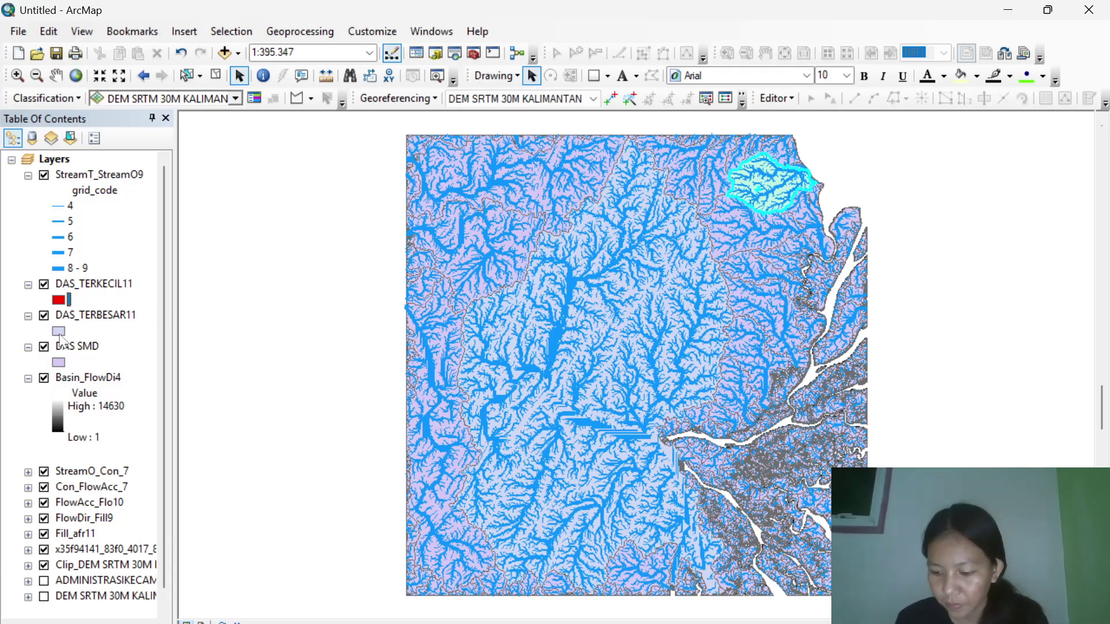
click(59, 333)
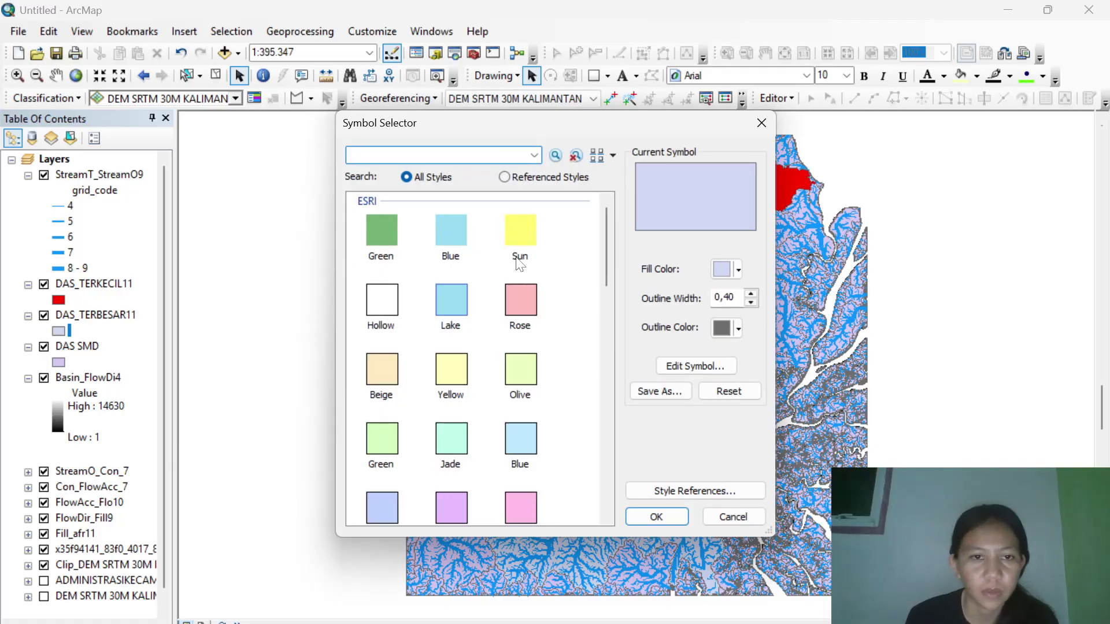
scroll(485, 295, down, 5)
scroll(485, 298, up, 4)
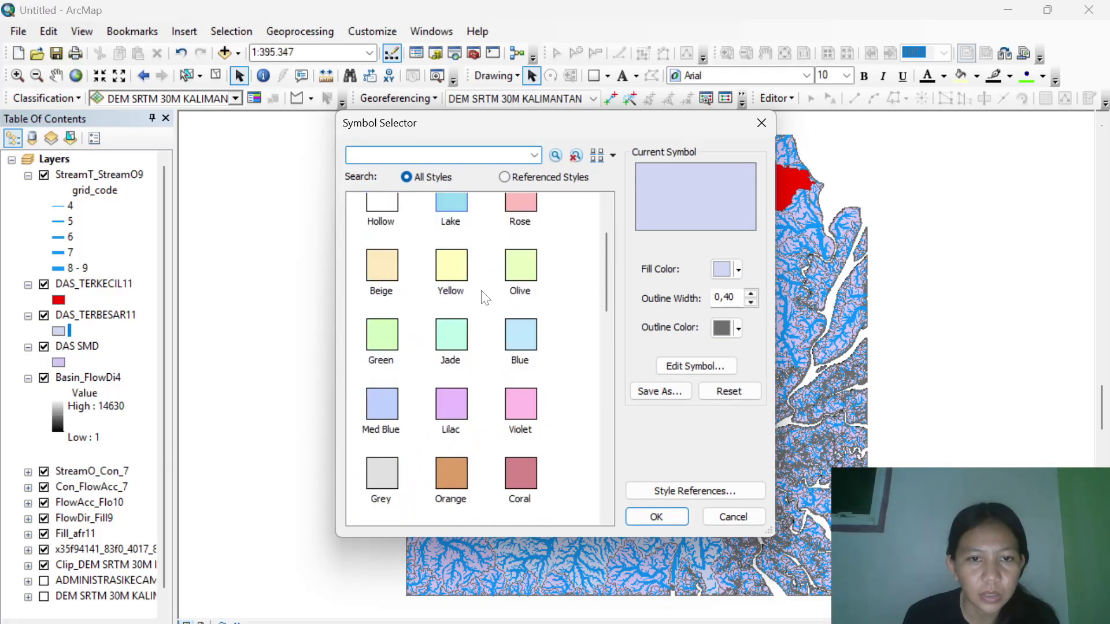
scroll(484, 296, up, 2)
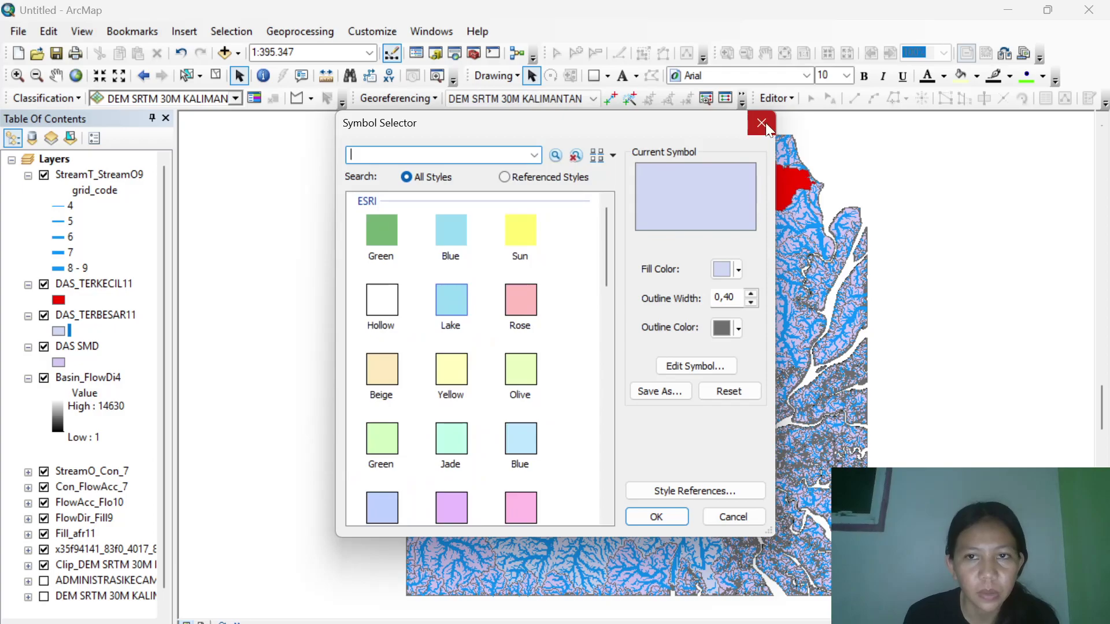
click(762, 122)
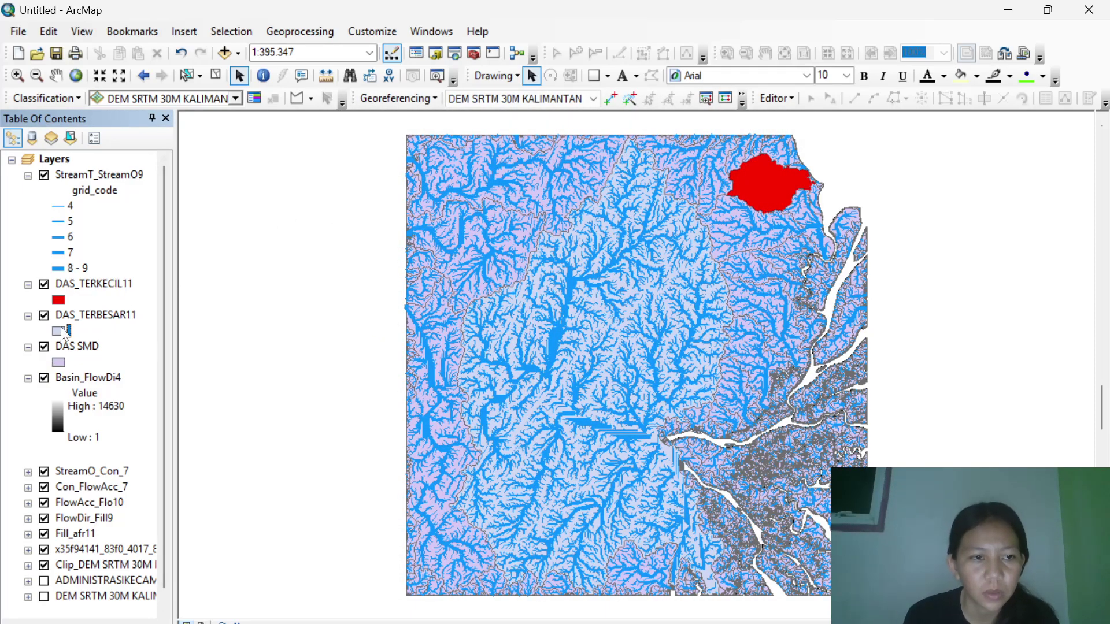
click(62, 332)
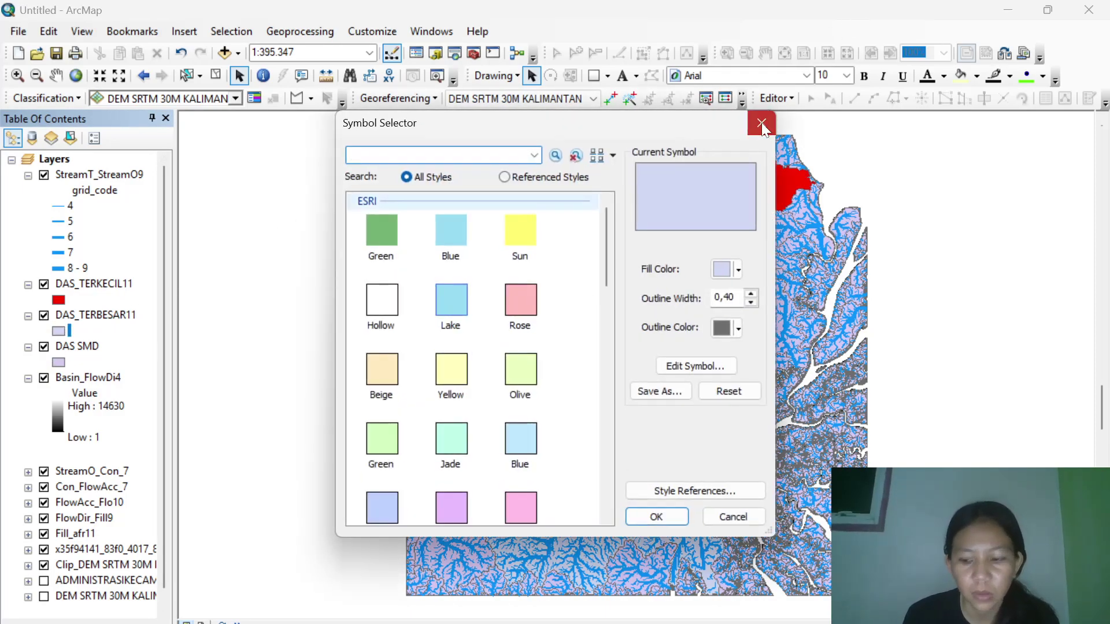
click(762, 123)
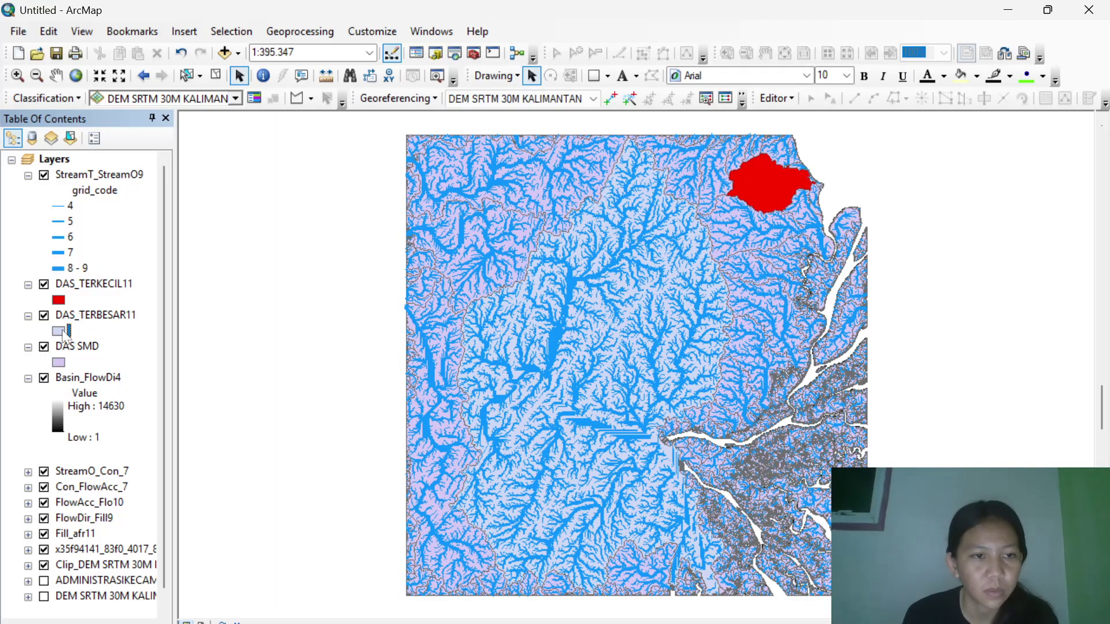
right_click(61, 332)
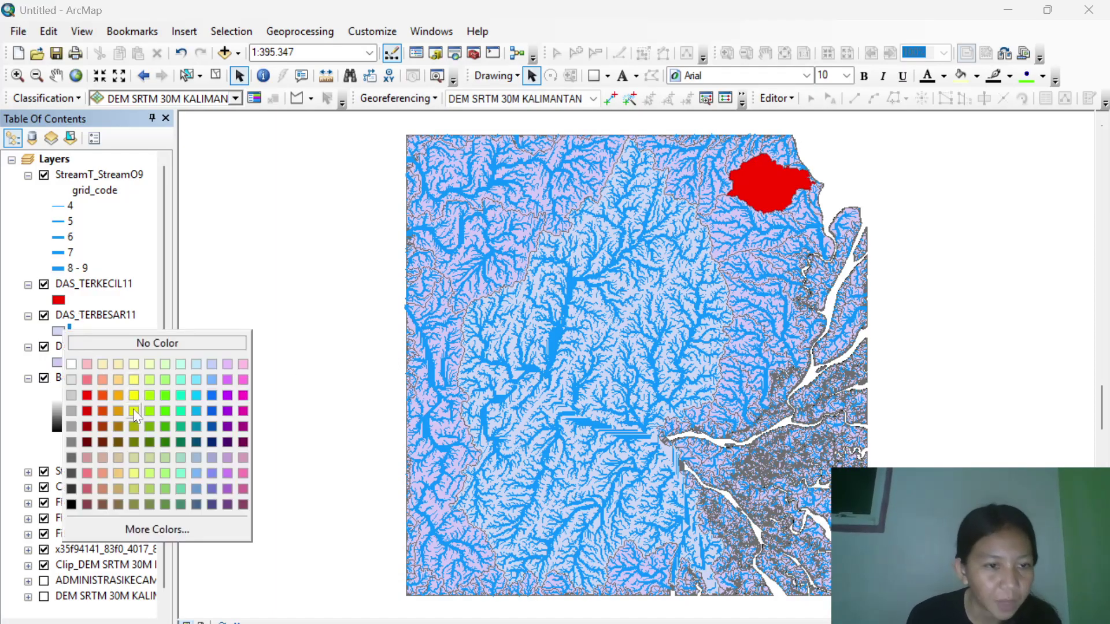
click(118, 396)
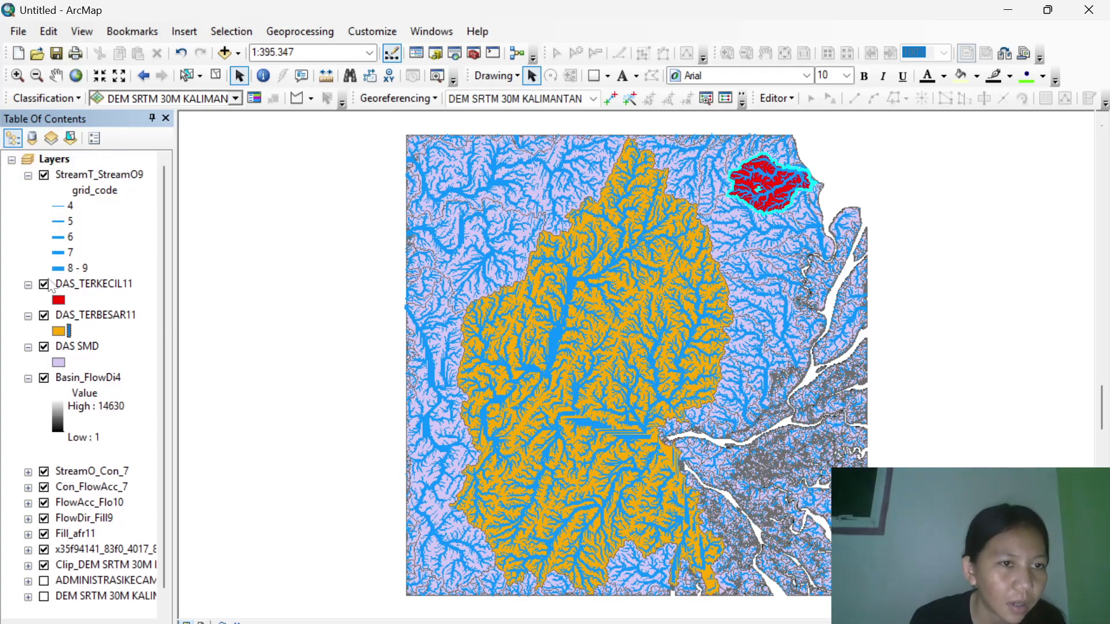
Turn off StreamT_StreamO9, DAS_TERKECIL11, Con_FlowAcc_7, FlowAcc_Flo10, FlowDir_Fill9, Fill_afr11 and Basin_FlowDi4.
click(44, 175)
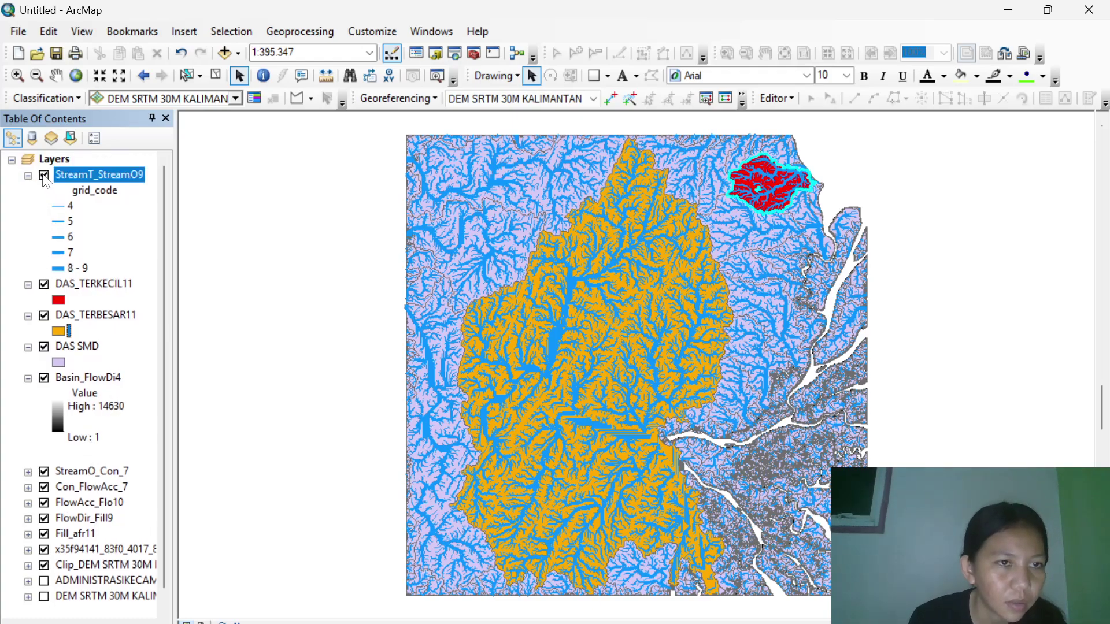
click(44, 286)
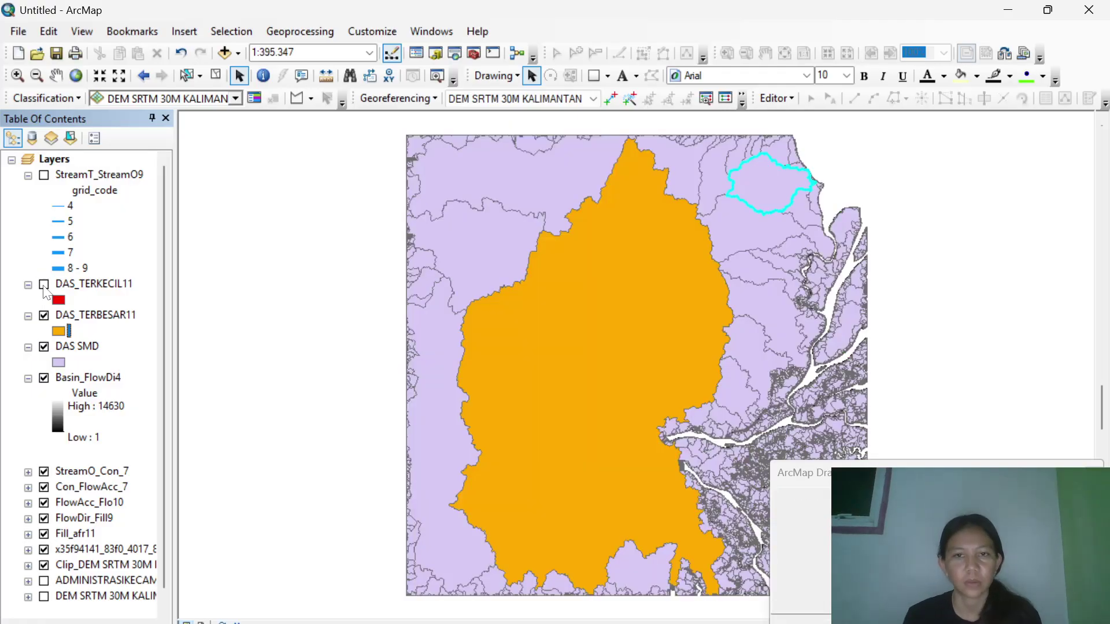
scroll(46, 461, down, 1)
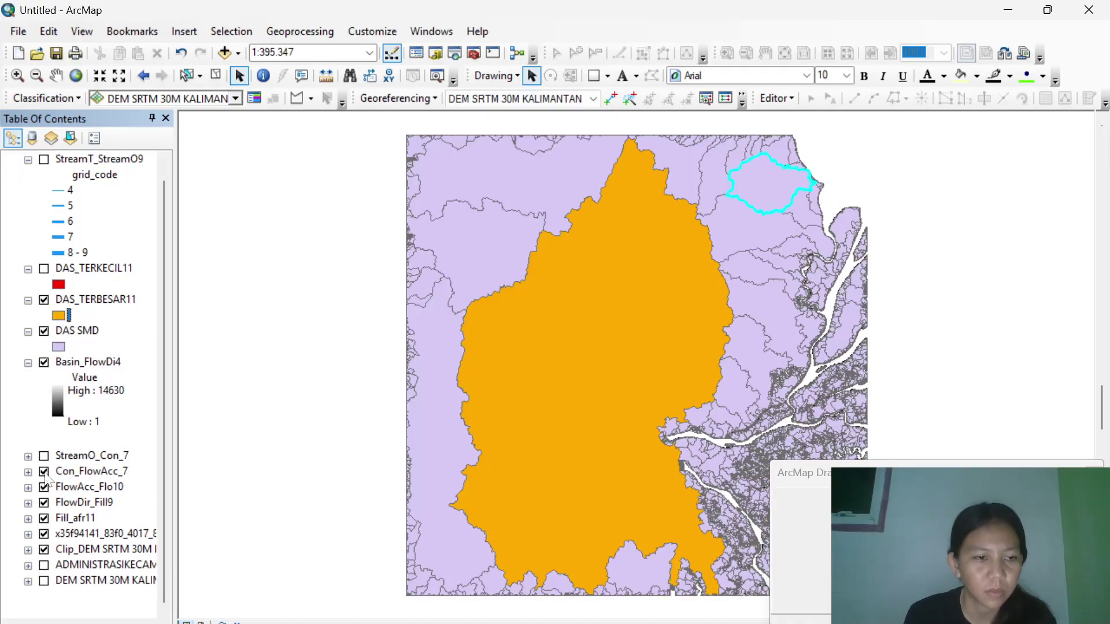
click(44, 473)
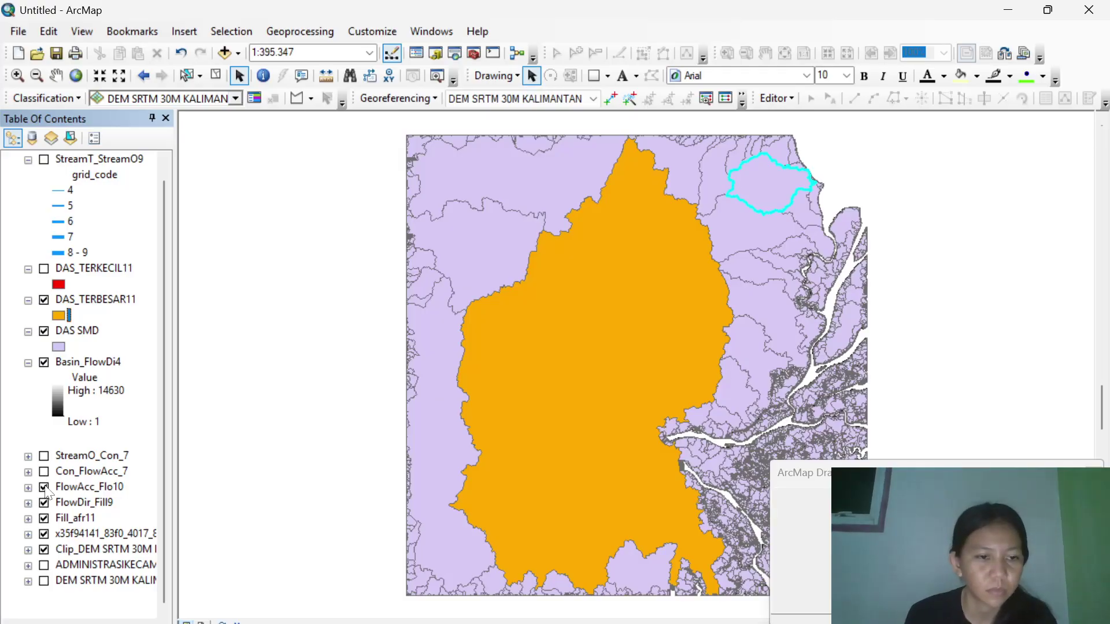
click(44, 487)
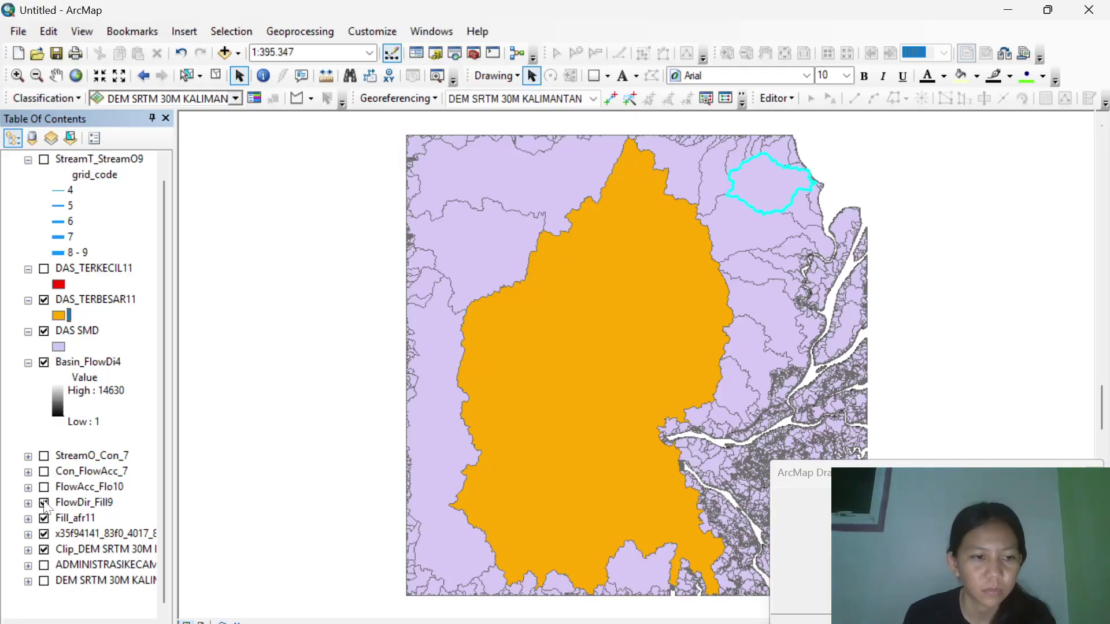
click(45, 503)
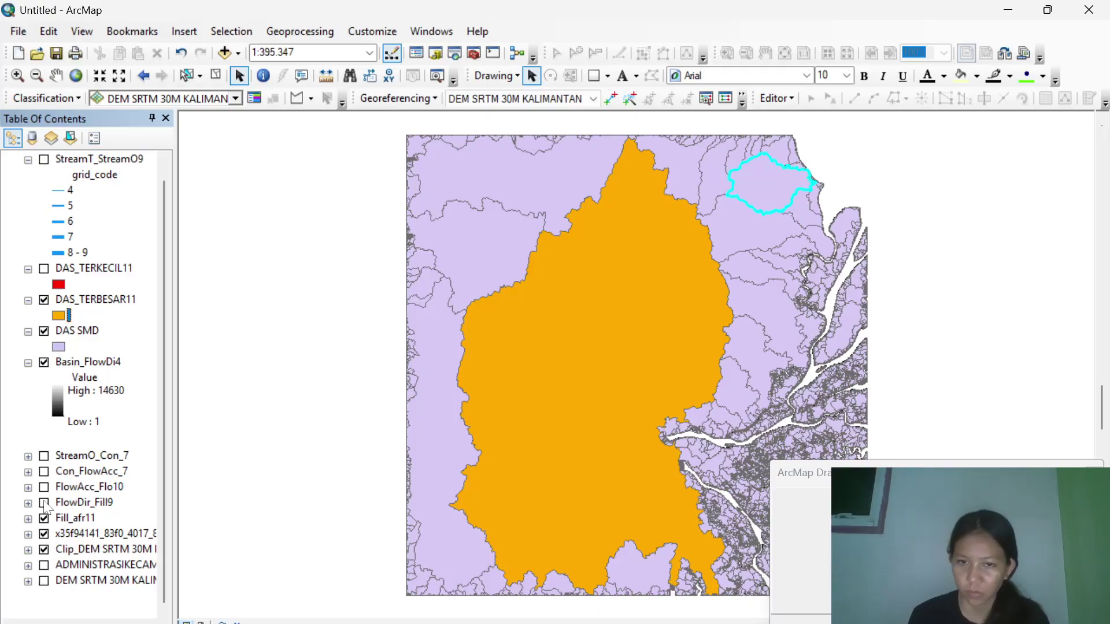
click(45, 519)
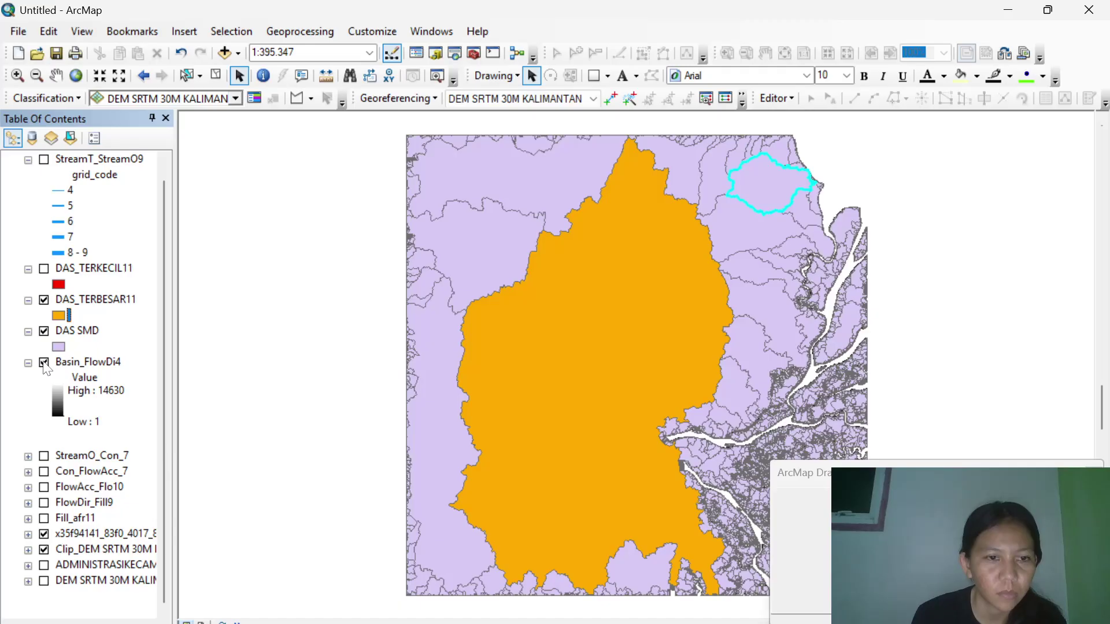
click(45, 364)
click(45, 363)
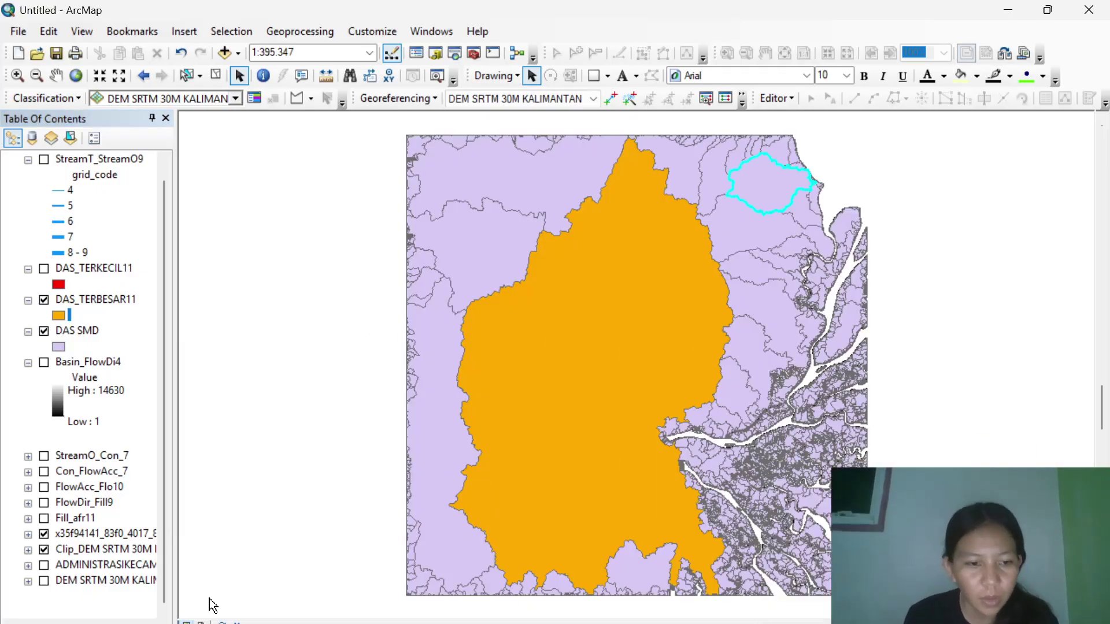
Switch to Layout View to show the basin map on the printable page.
click(201, 621)
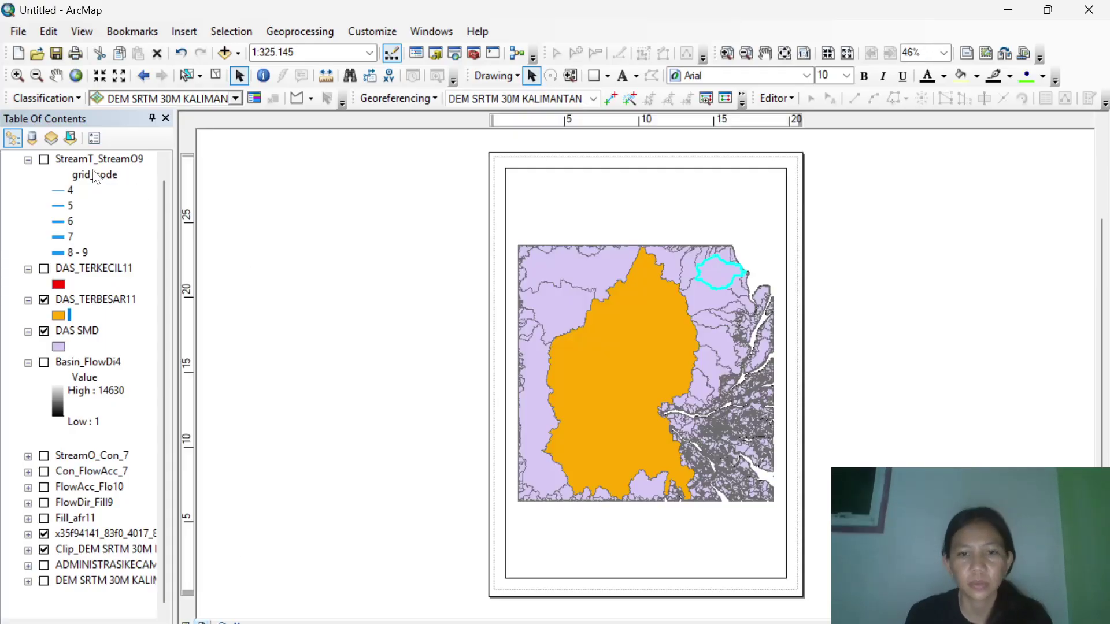
click(18, 32)
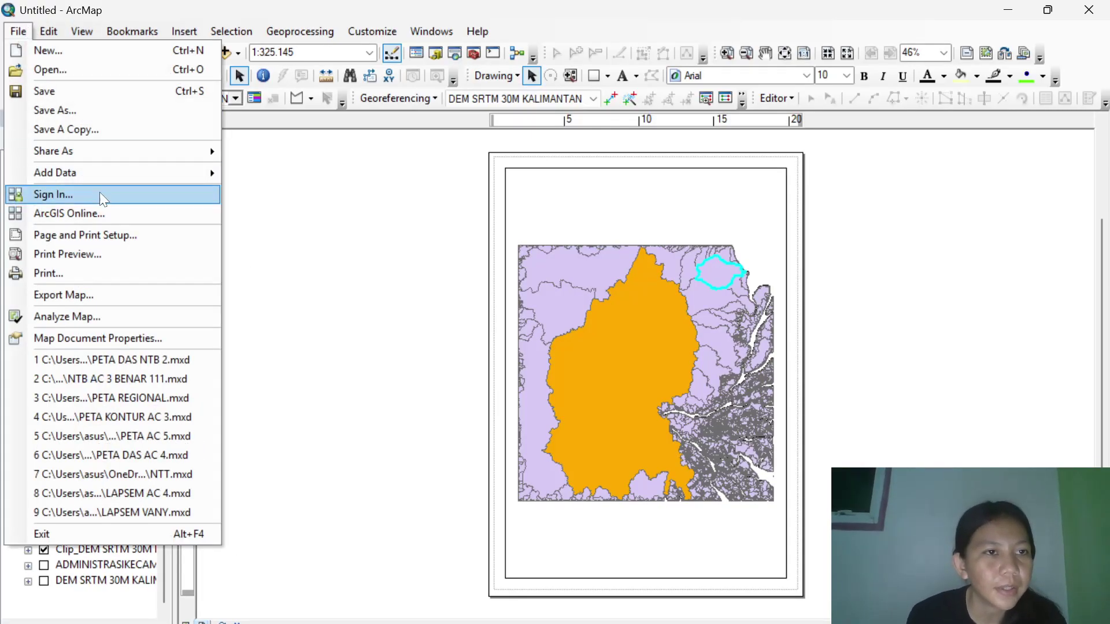
Set the page orientation to Landscape in Page and Print Setup.
click(60, 235)
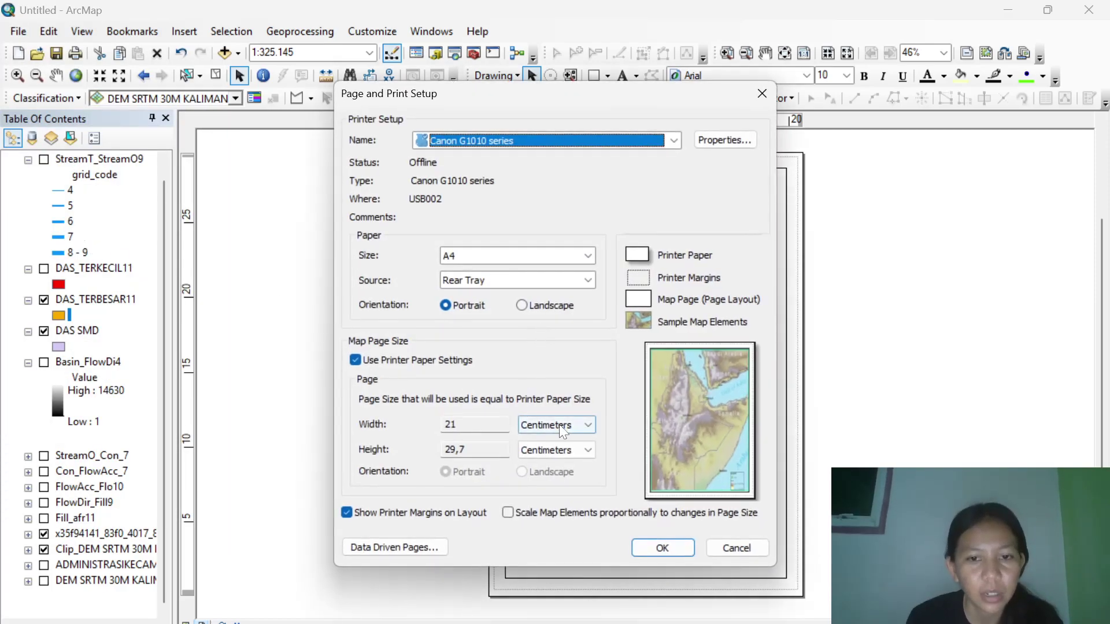
click(522, 305)
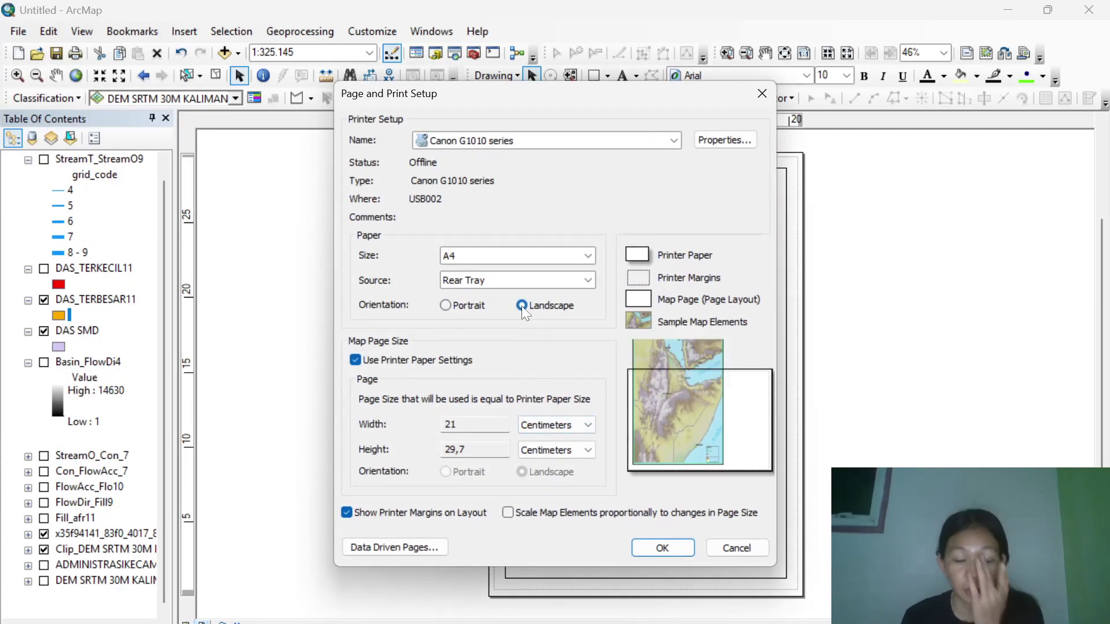
click(670, 546)
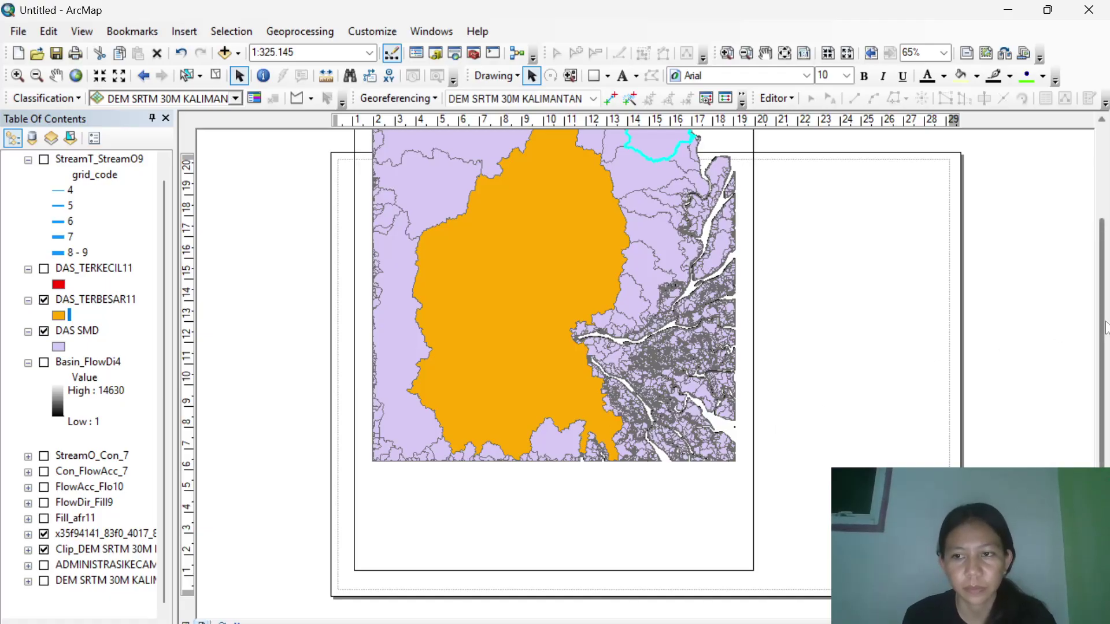
Select the map data frame and move it down the layout page.
drag(1101, 325, 1106, 284)
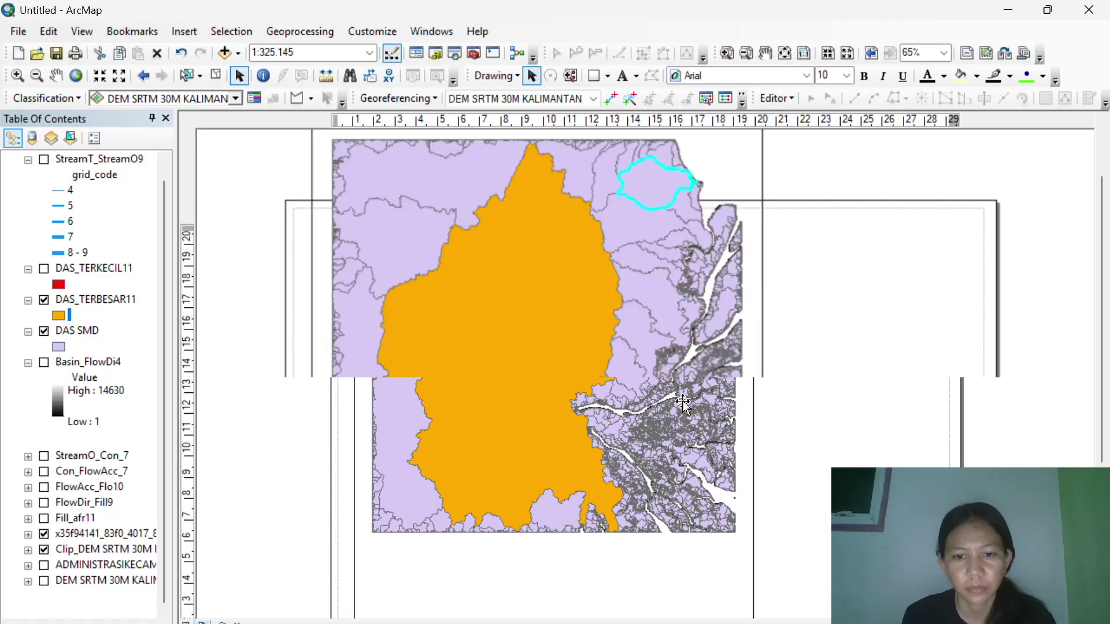
scroll(684, 405, up, 1)
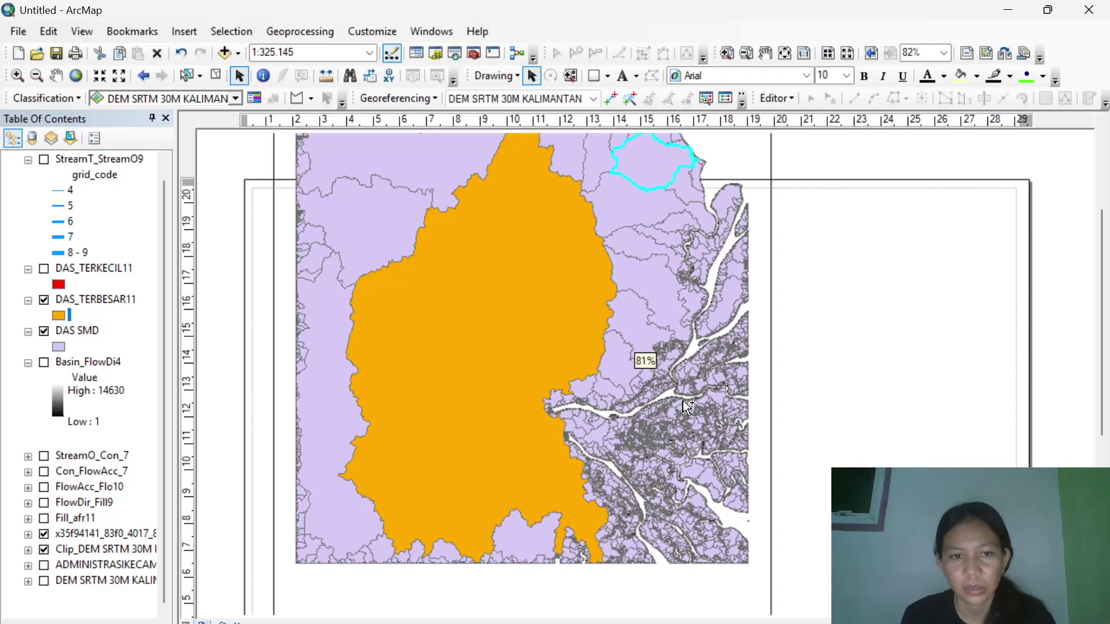
scroll(683, 404, up, 1)
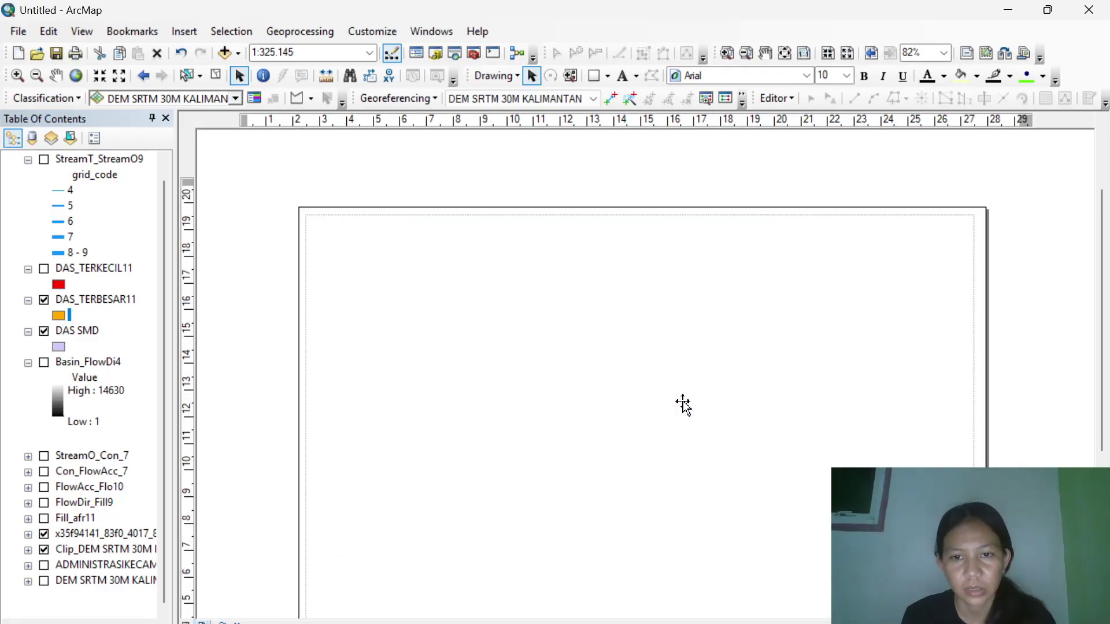
scroll(683, 404, down, 1)
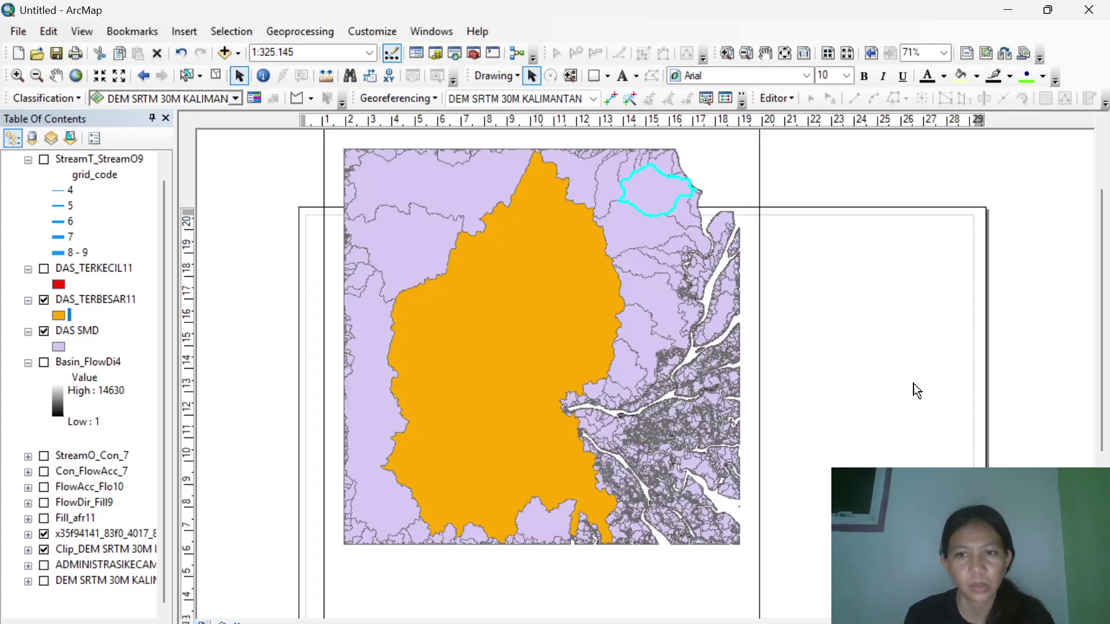
drag(1104, 337, 1105, 392)
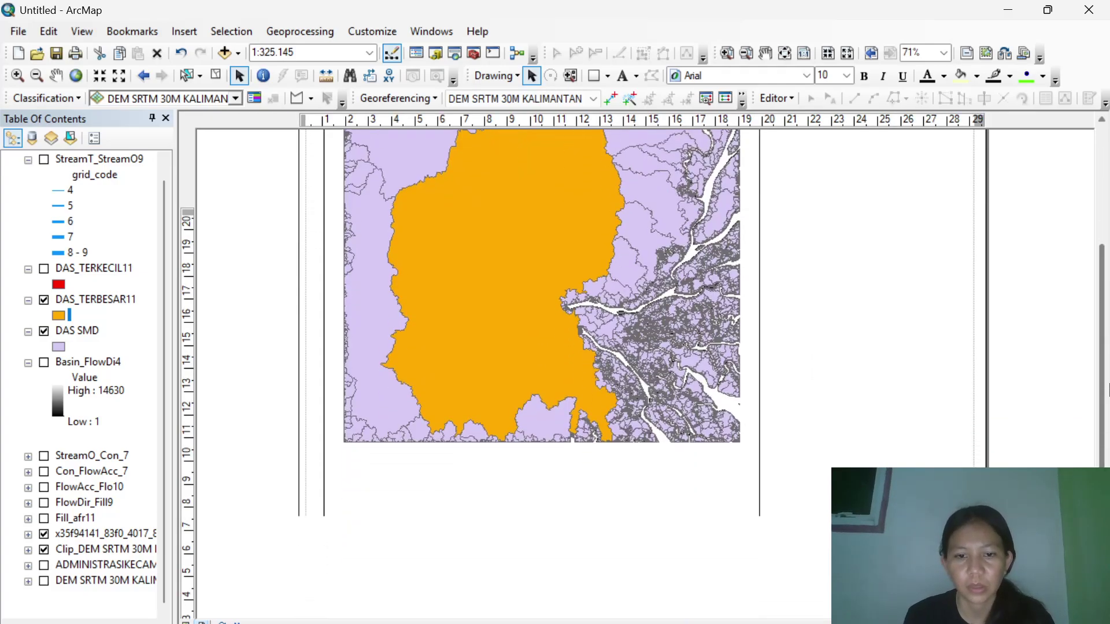
click(662, 335)
drag(662, 336, 661, 399)
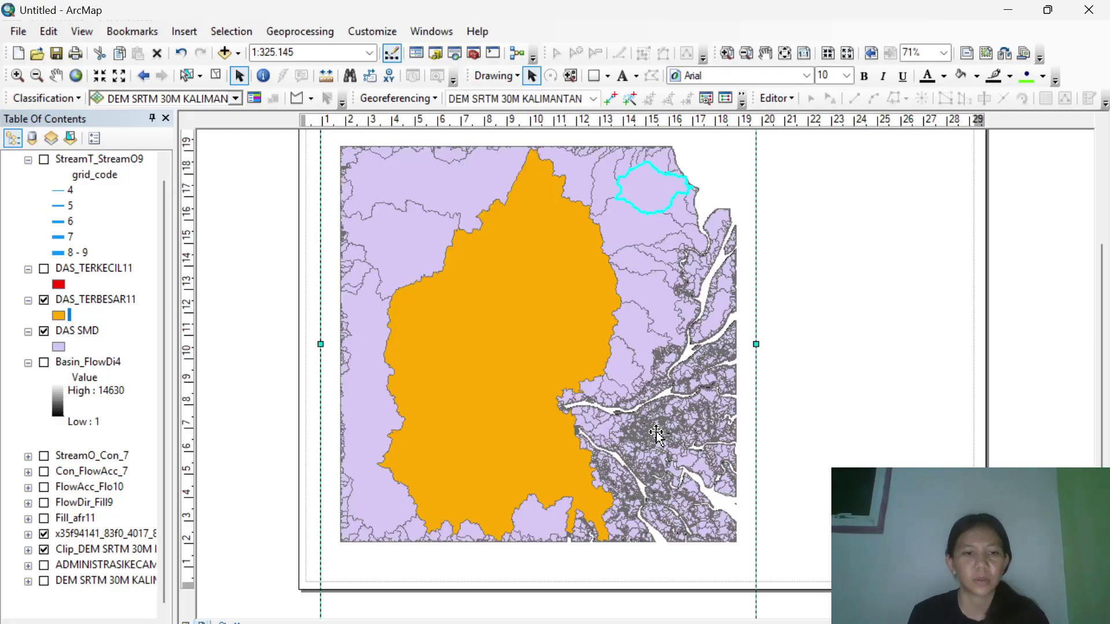
Shrink the data frame from its bottom-right corner and lower its top edge to fit the left side.
scroll(656, 433, up, 2)
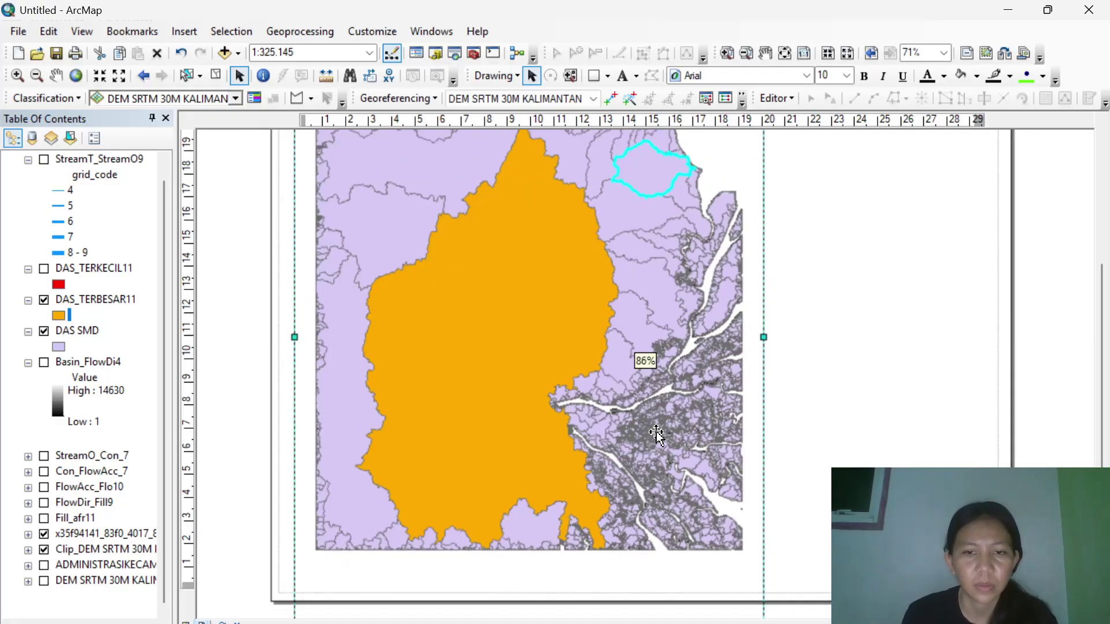
scroll(657, 434, up, 1)
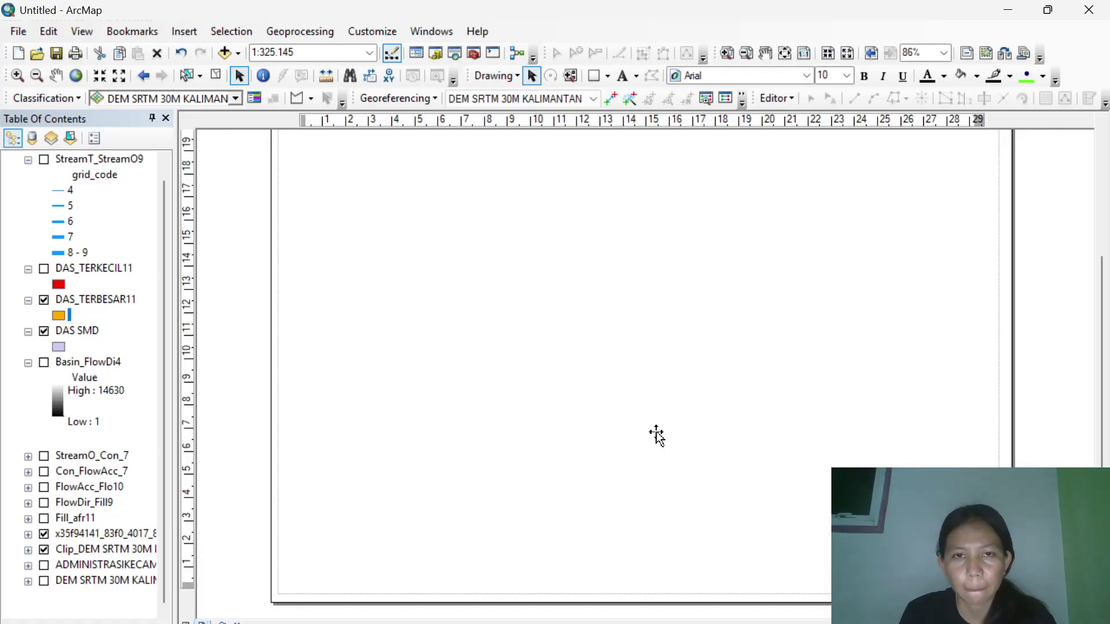
scroll(657, 433, down, 1)
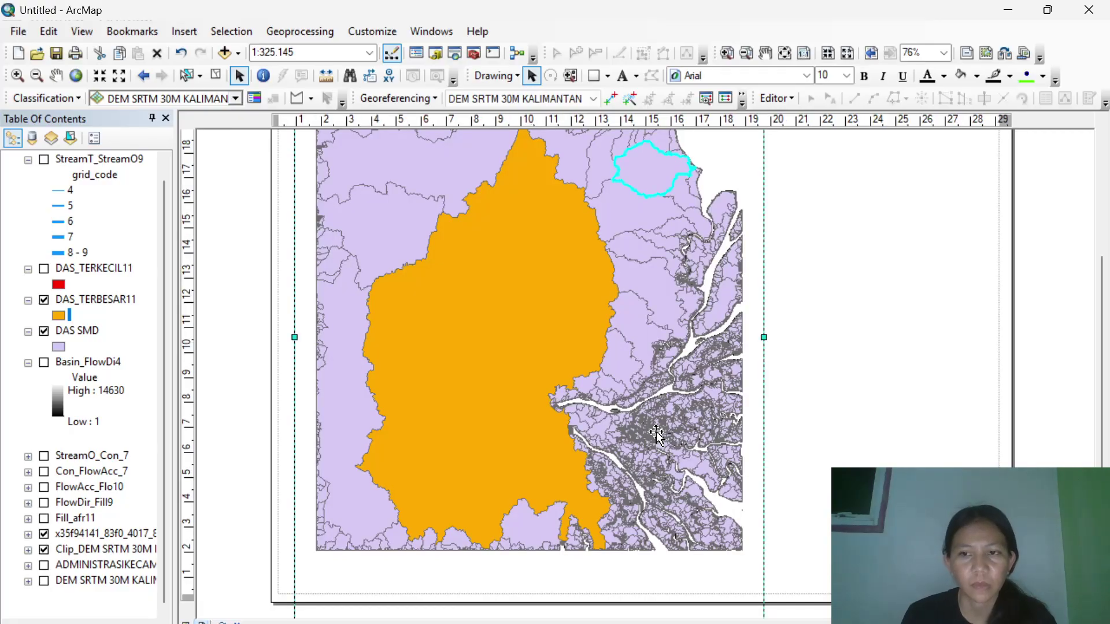
scroll(656, 433, down, 1)
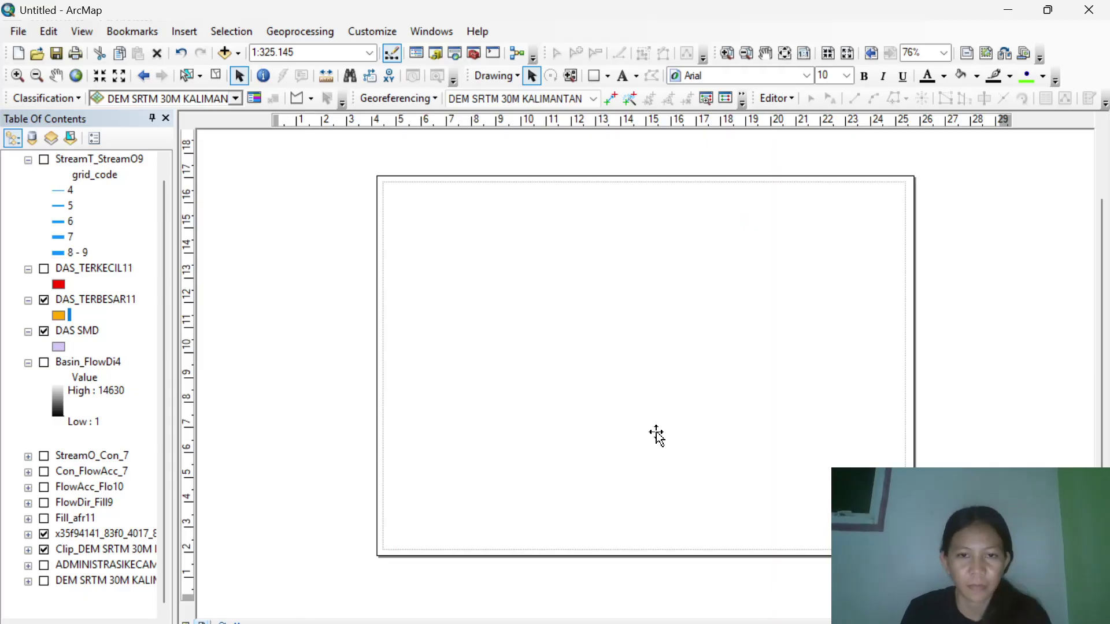
drag(732, 610, 706, 549)
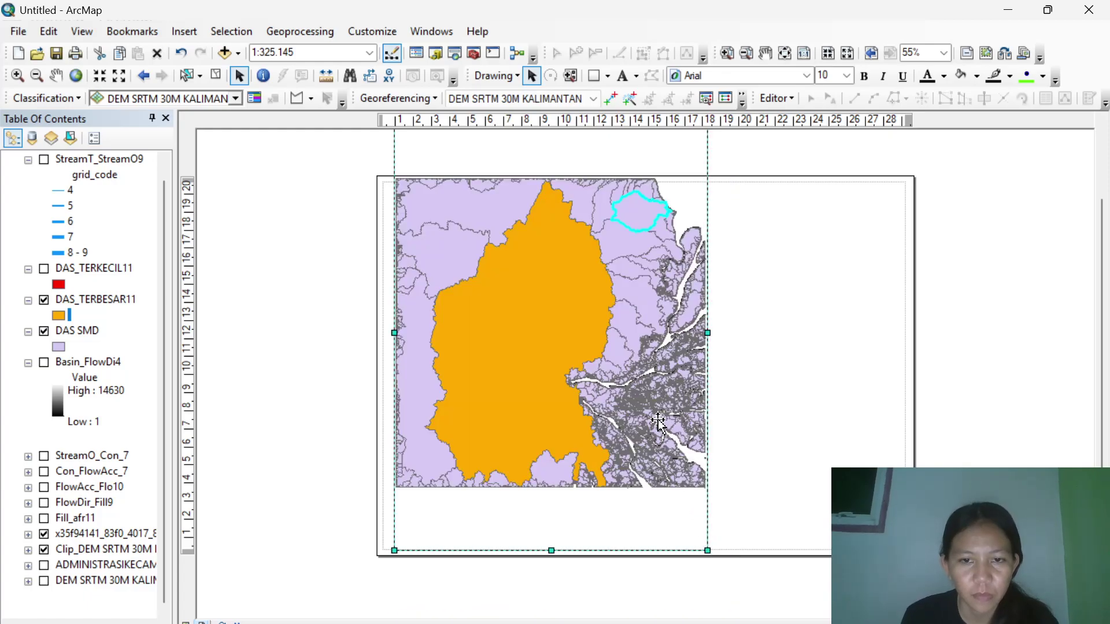
drag(1102, 332, 1103, 272)
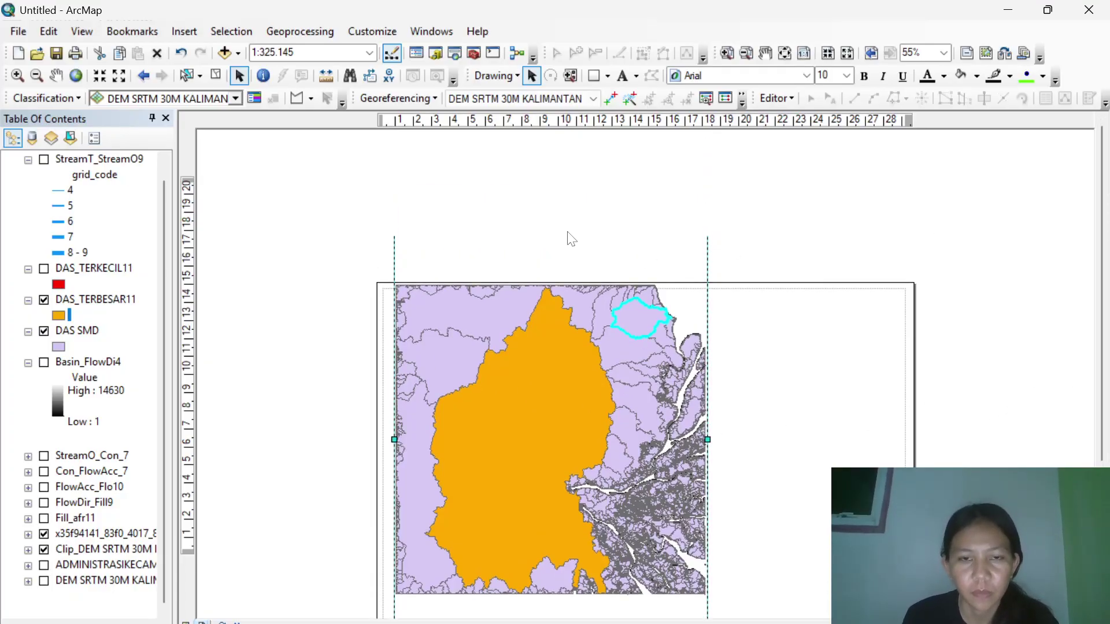
drag(549, 223, 542, 288)
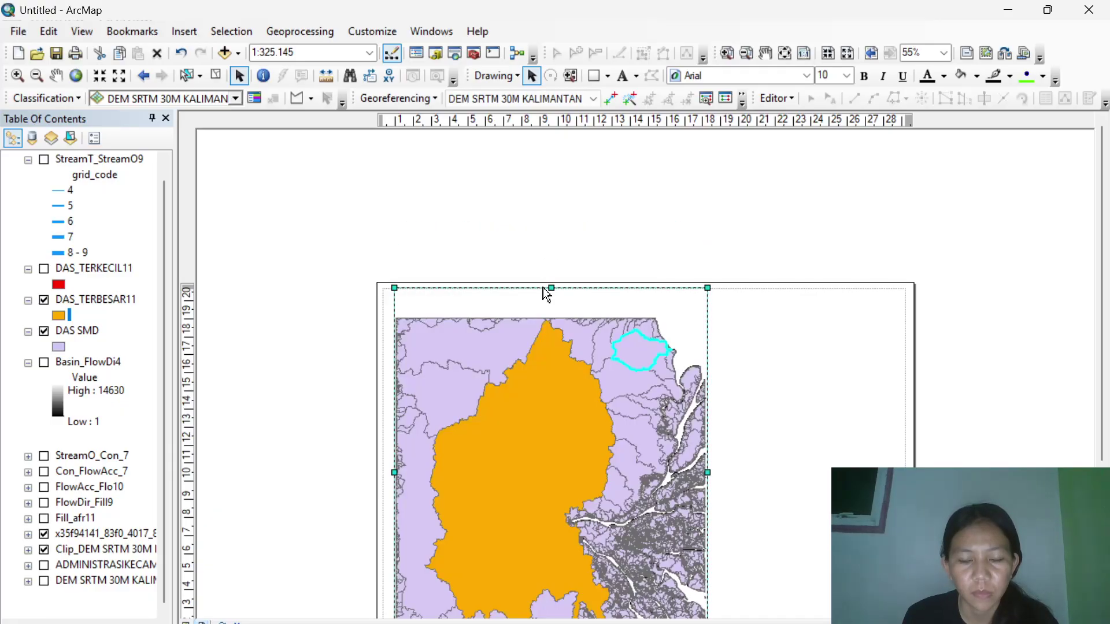
drag(1101, 260, 1107, 401)
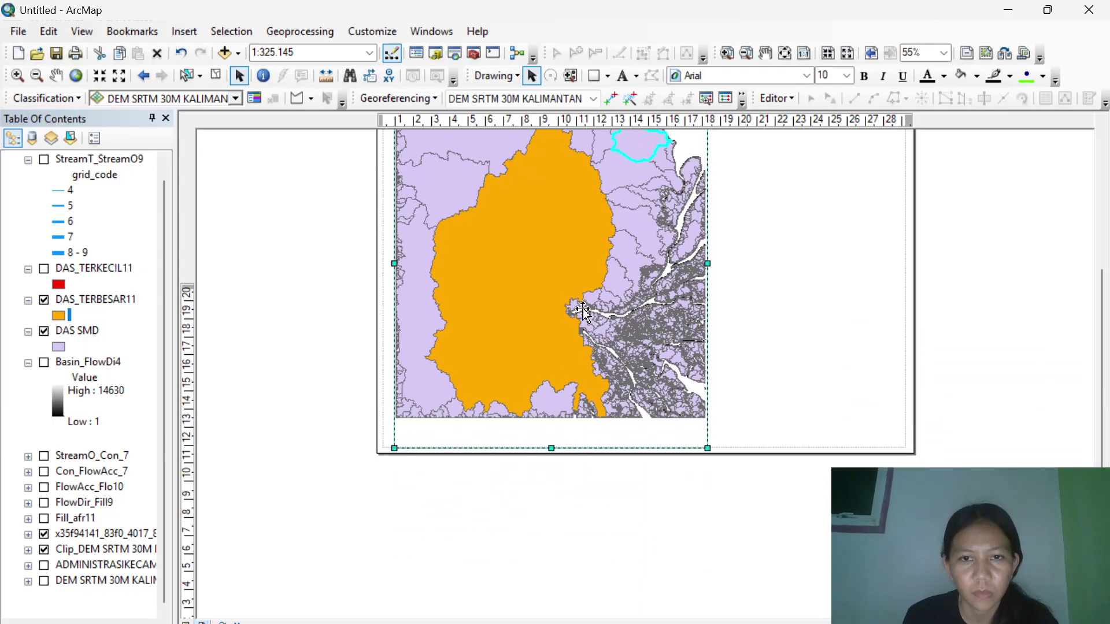
drag(1106, 443, 1105, 312)
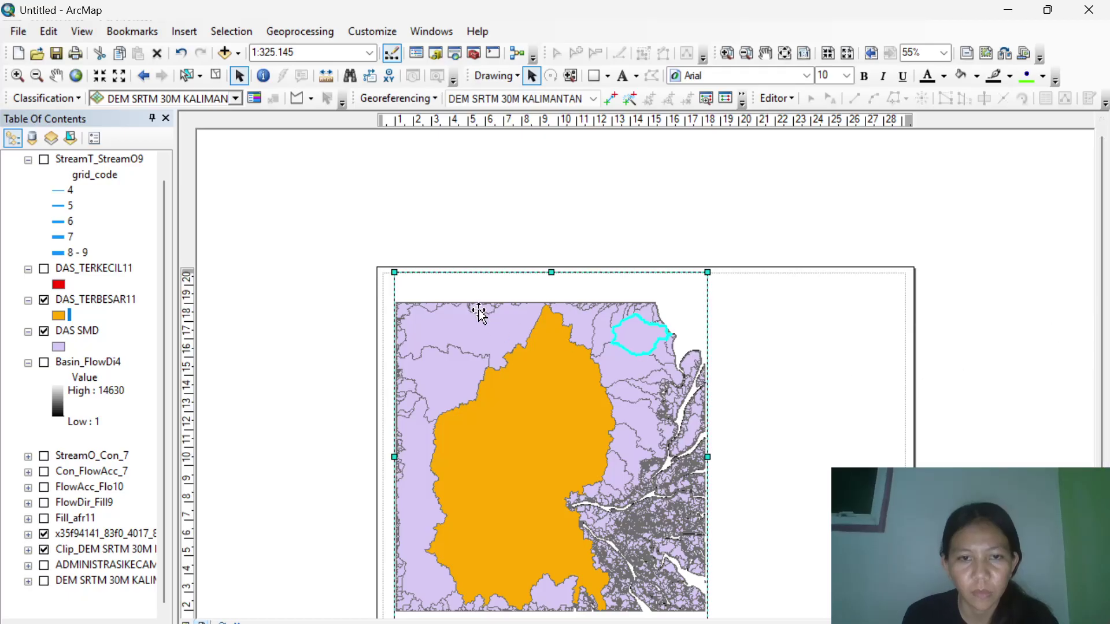
Zoom the map in twice with Fixed Zoom In, from 1:325.145 to 1:250.000.
click(100, 82)
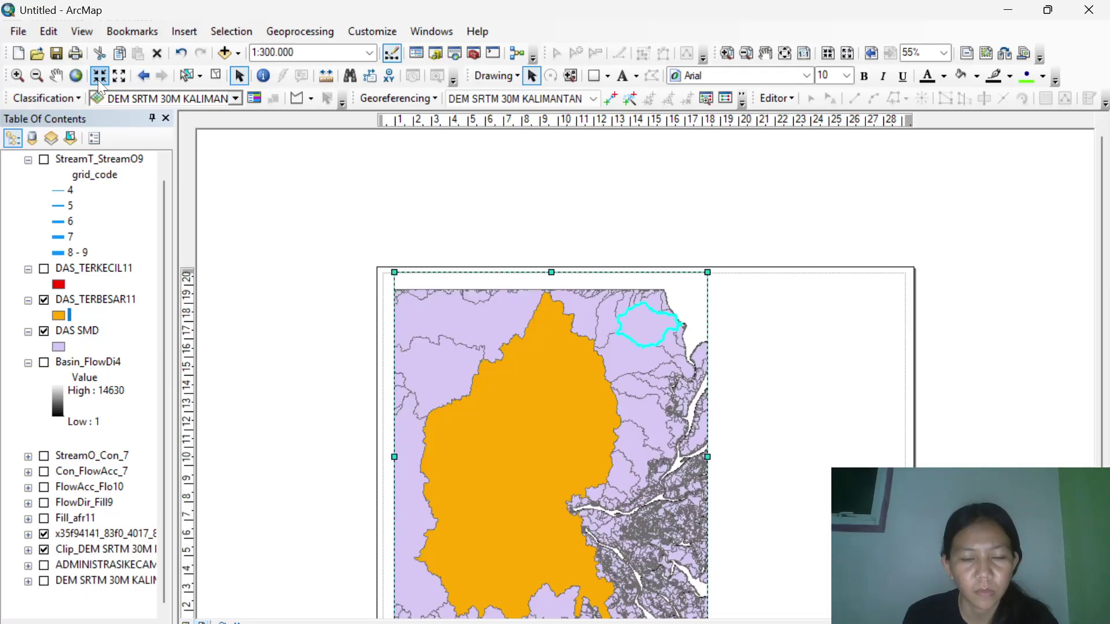
click(99, 83)
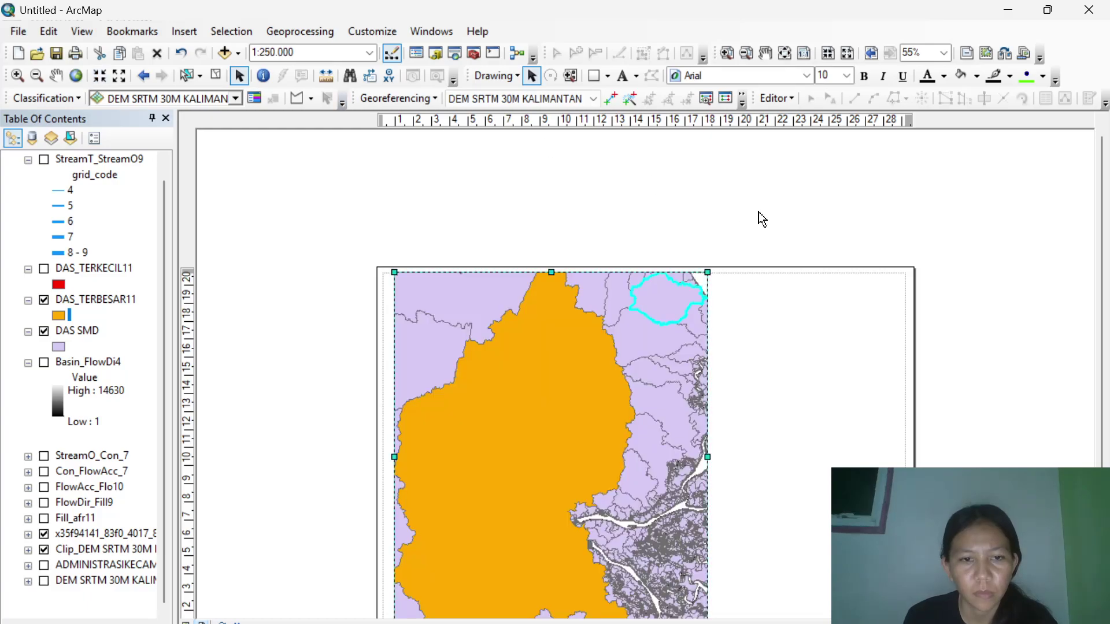
scroll(758, 218, down, 3)
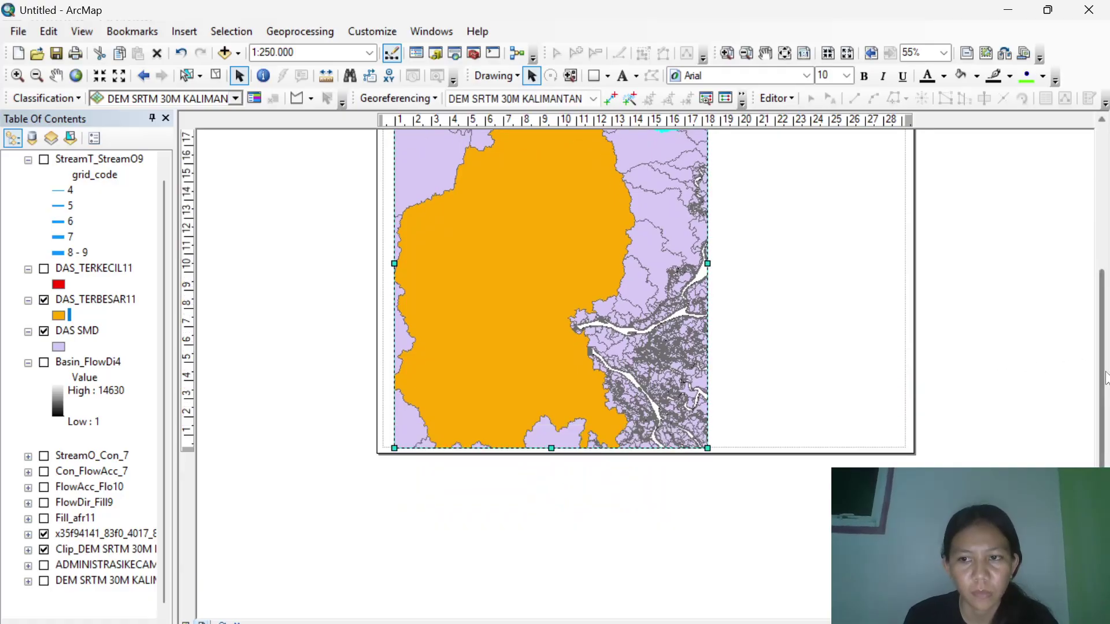
scroll(919, 353, up, 2)
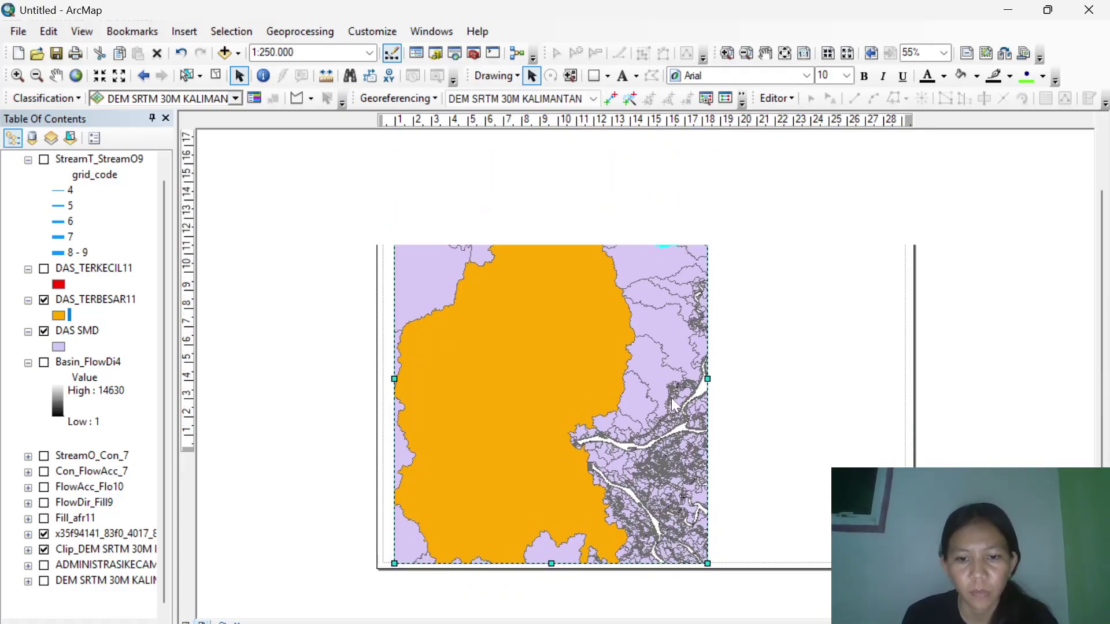
scroll(672, 398, down, 1)
scroll(673, 400, up, 2)
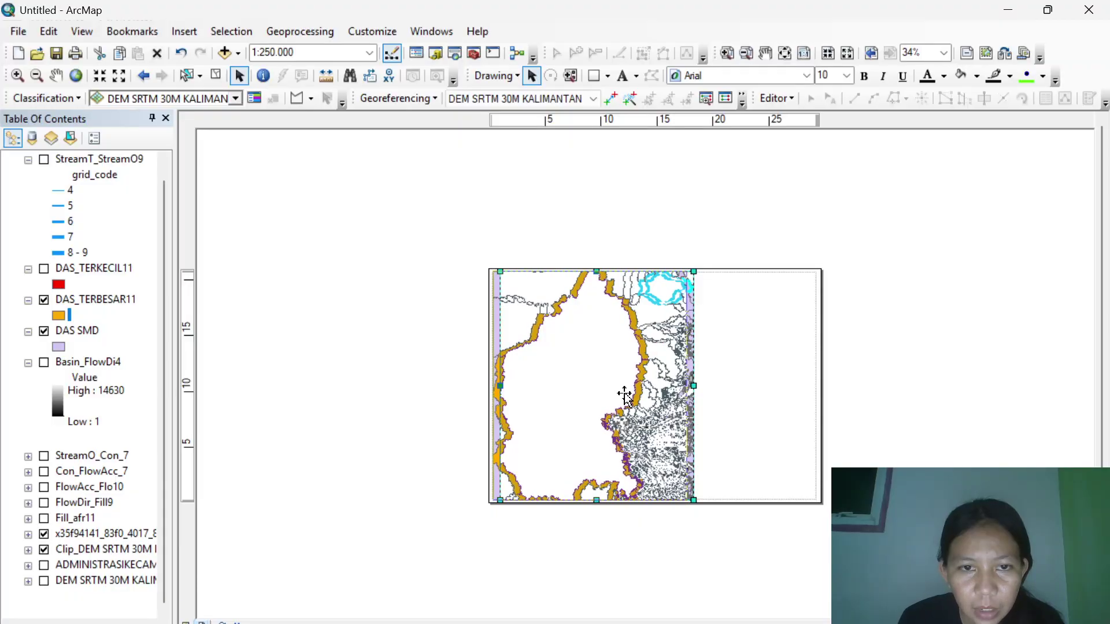
Narrow the data frame from its right edge and choose the Rectangle drawing tool.
drag(689, 386, 658, 388)
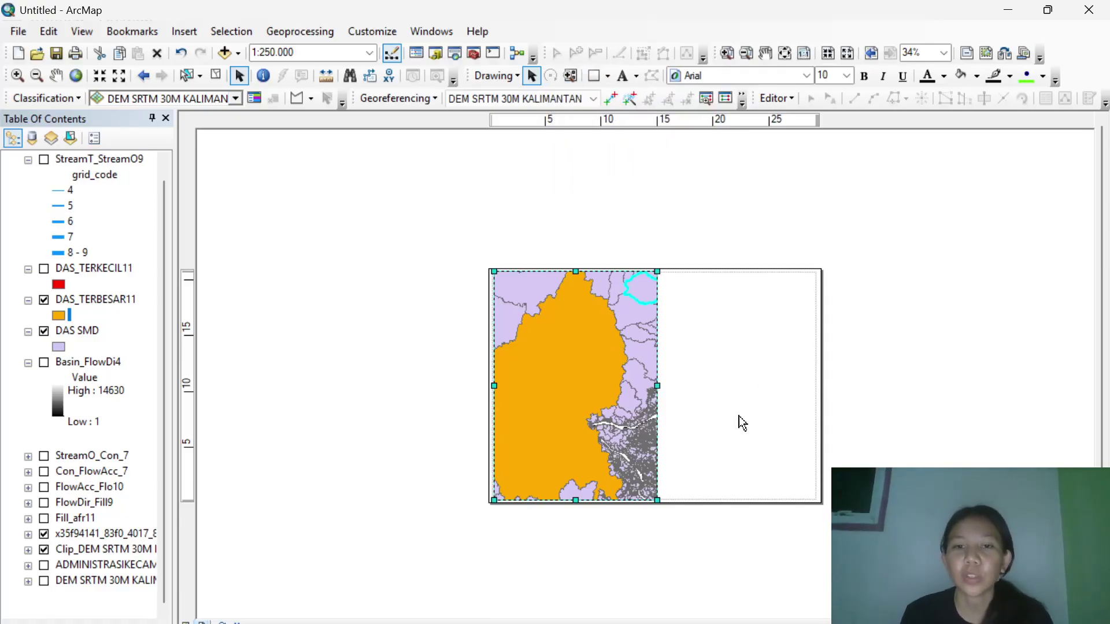
click(607, 77)
click(615, 96)
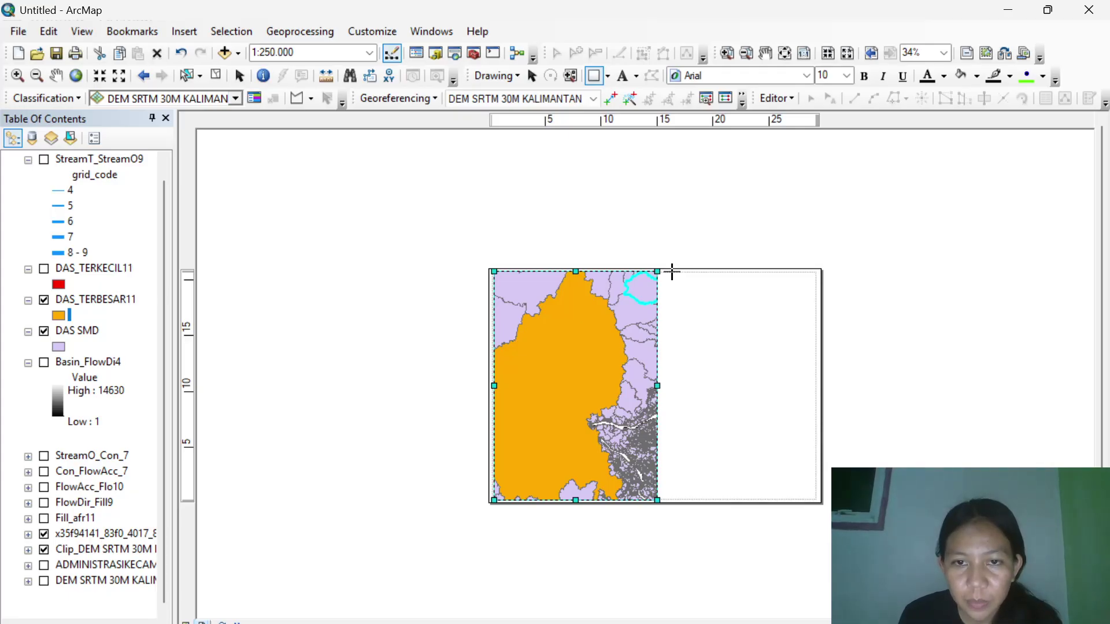
Draw a rectangle beside the map with no fill and a black outline.
mouse_move(671, 272)
mouse_down()
mouse_move(827, 399)
mouse_move(807, 436)
mouse_move(817, 500)
mouse_up()
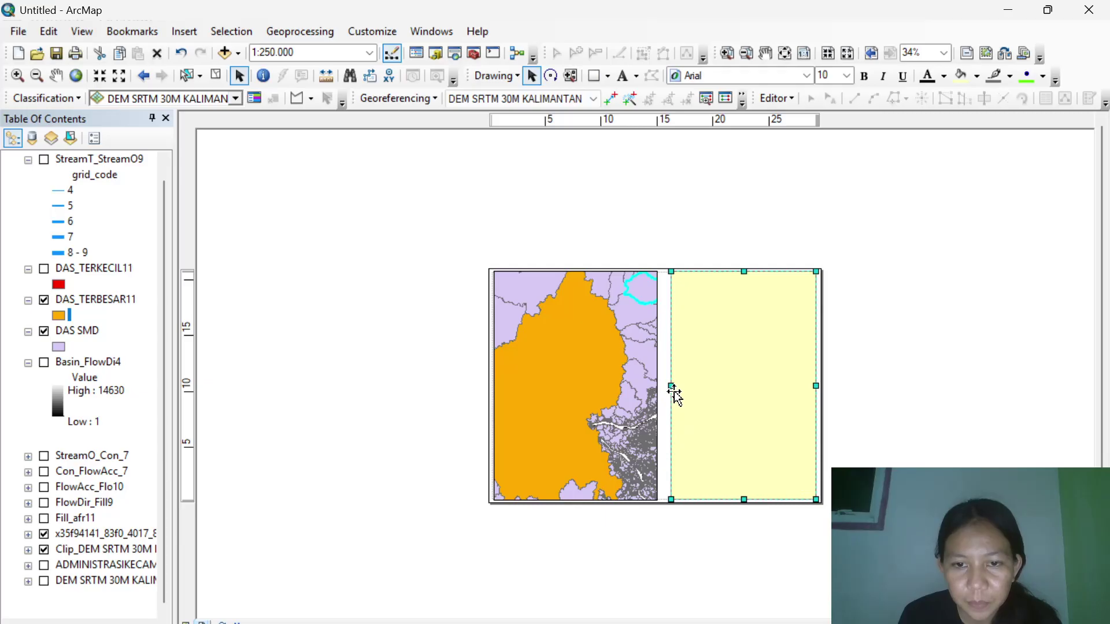
drag(668, 389, 664, 389)
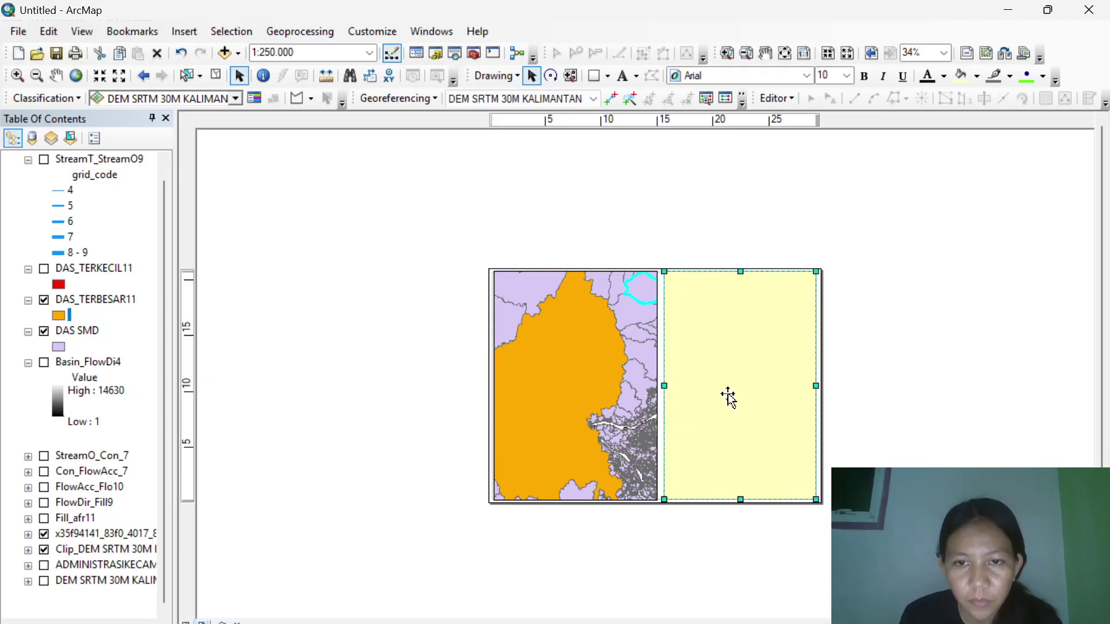
right_click(743, 396)
click(769, 383)
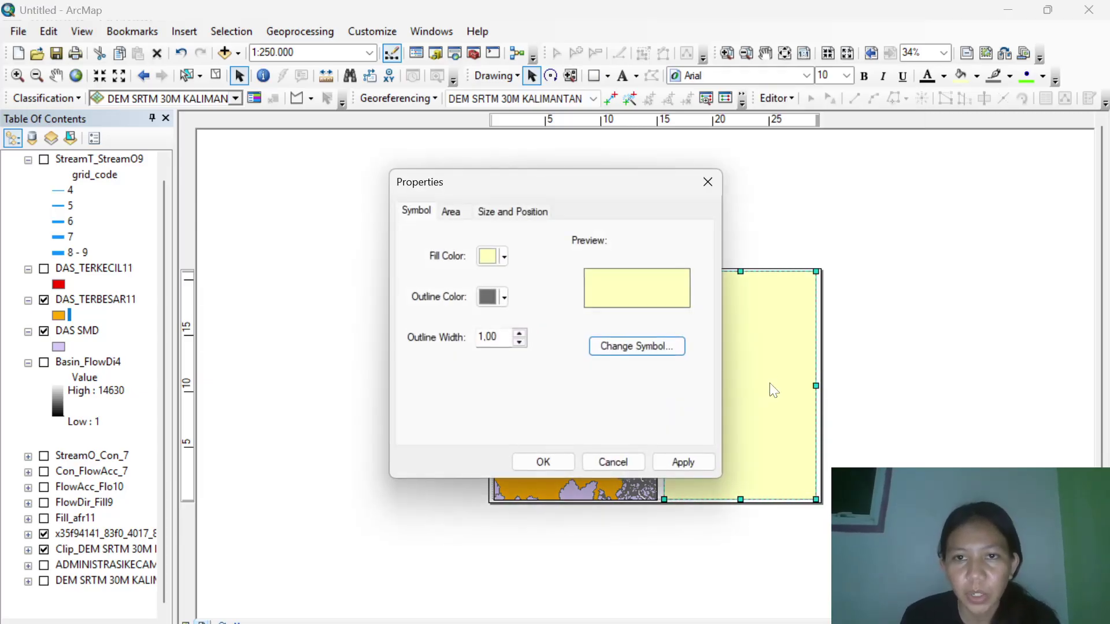
click(504, 258)
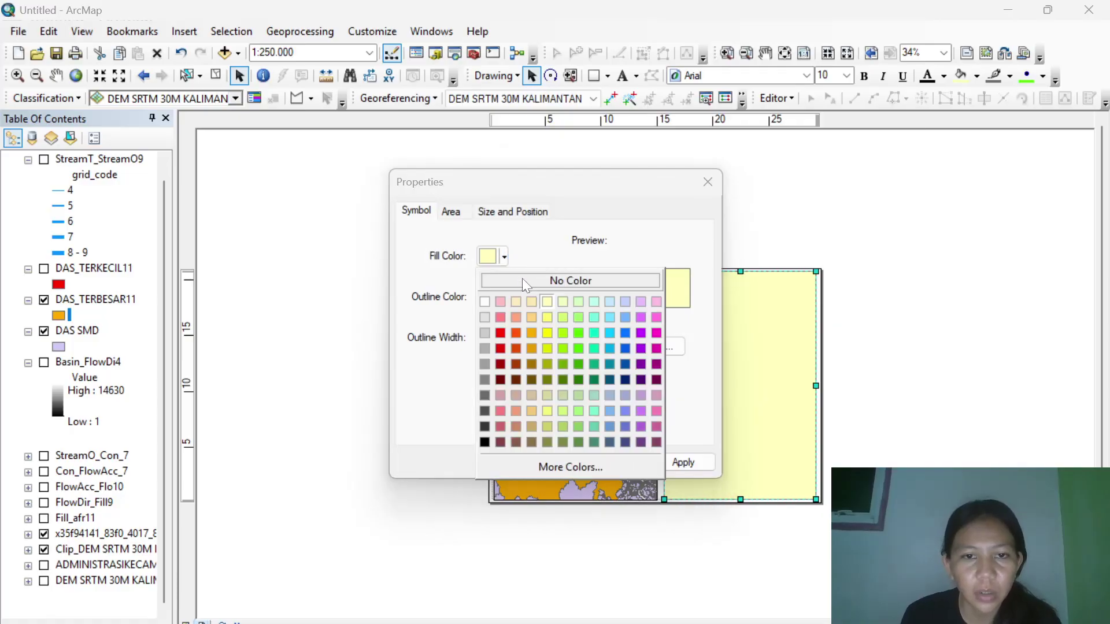
click(522, 278)
click(504, 298)
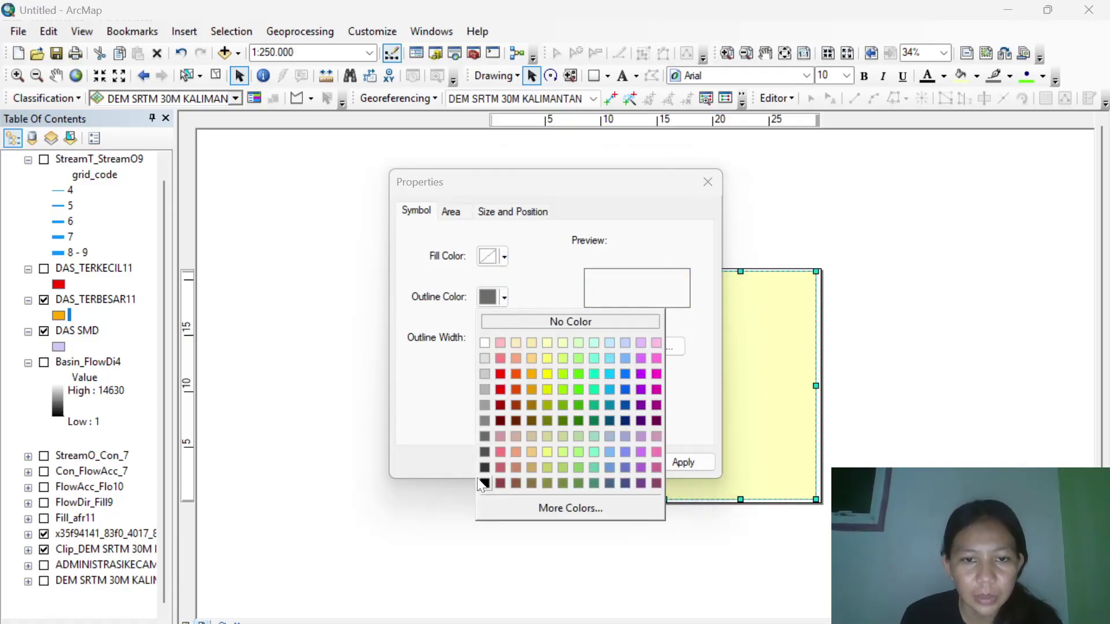
click(484, 484)
click(541, 461)
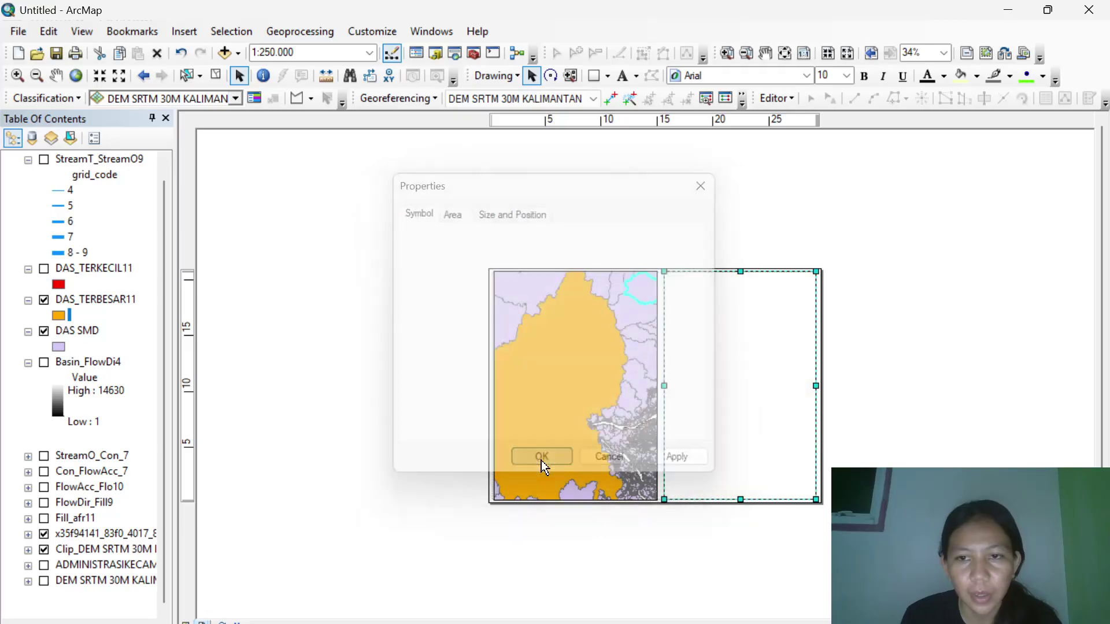
click(623, 76)
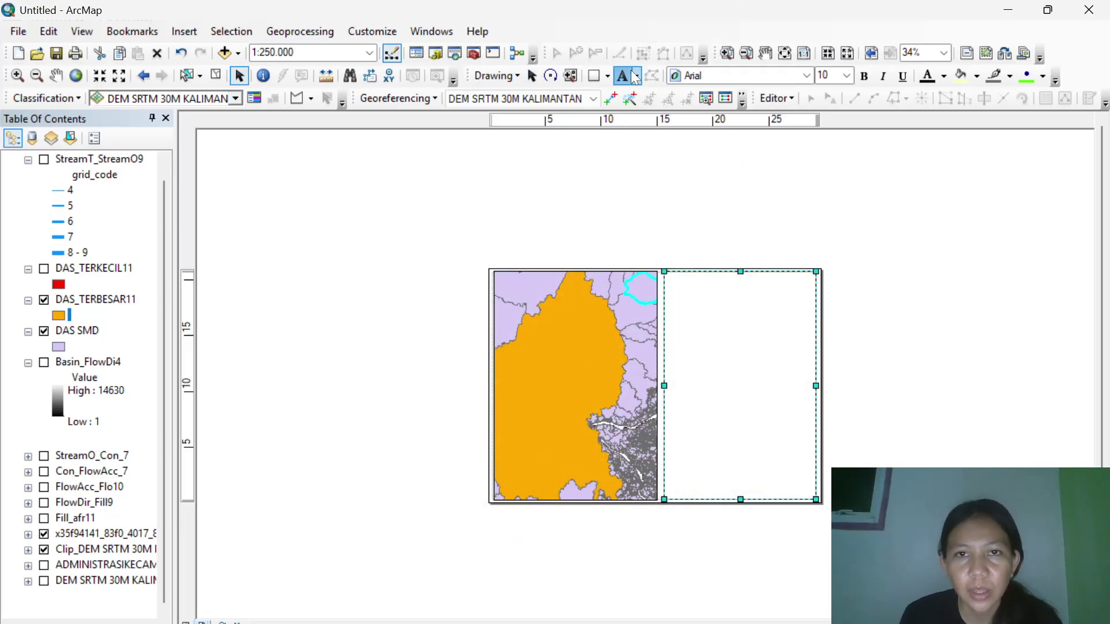
Add a text element reading 'PETA DAERAH ALIRAN SUNGAI / KOTA SAMARINDA / PROVINSI KALIMANTAN TIMUR'.
click(715, 283)
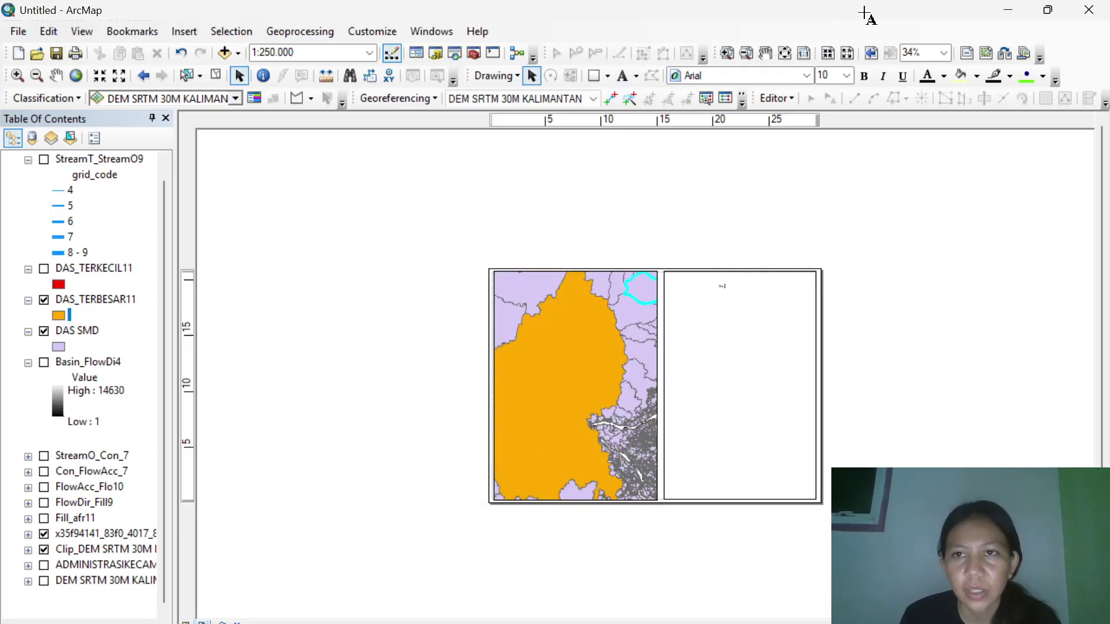
double_click(722, 288)
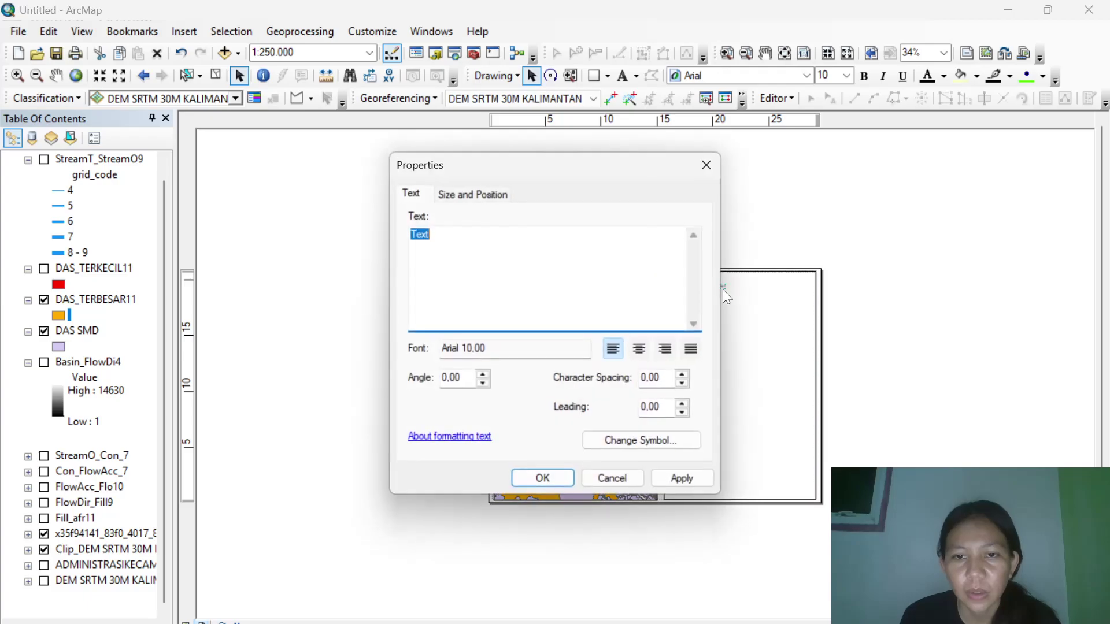
text(PETA)
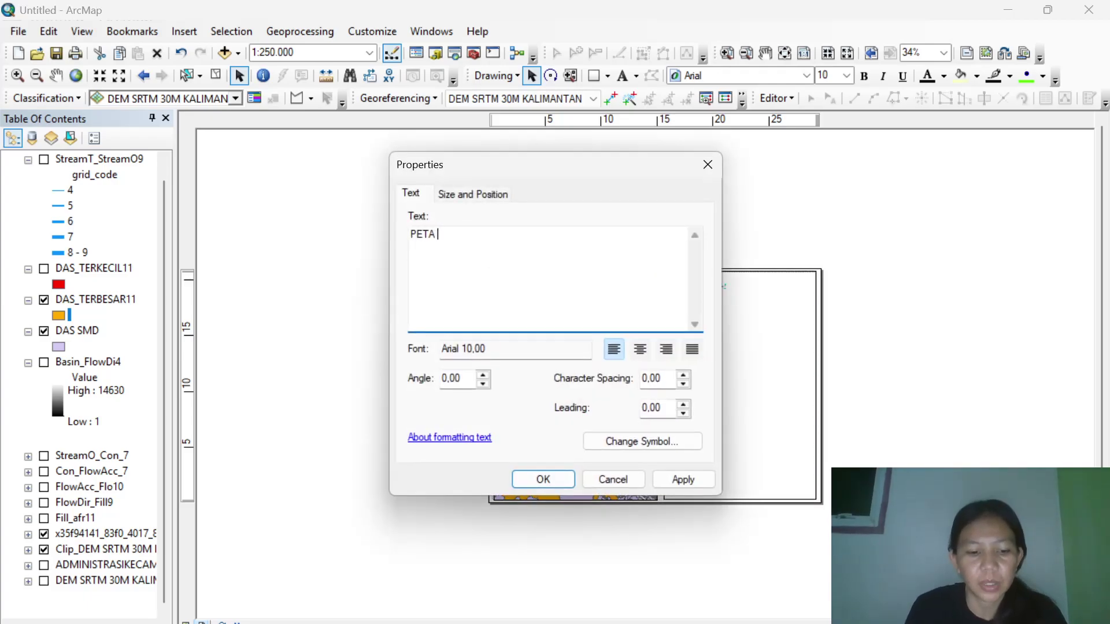
text( DAERAH ALIRAN SUNGAI )
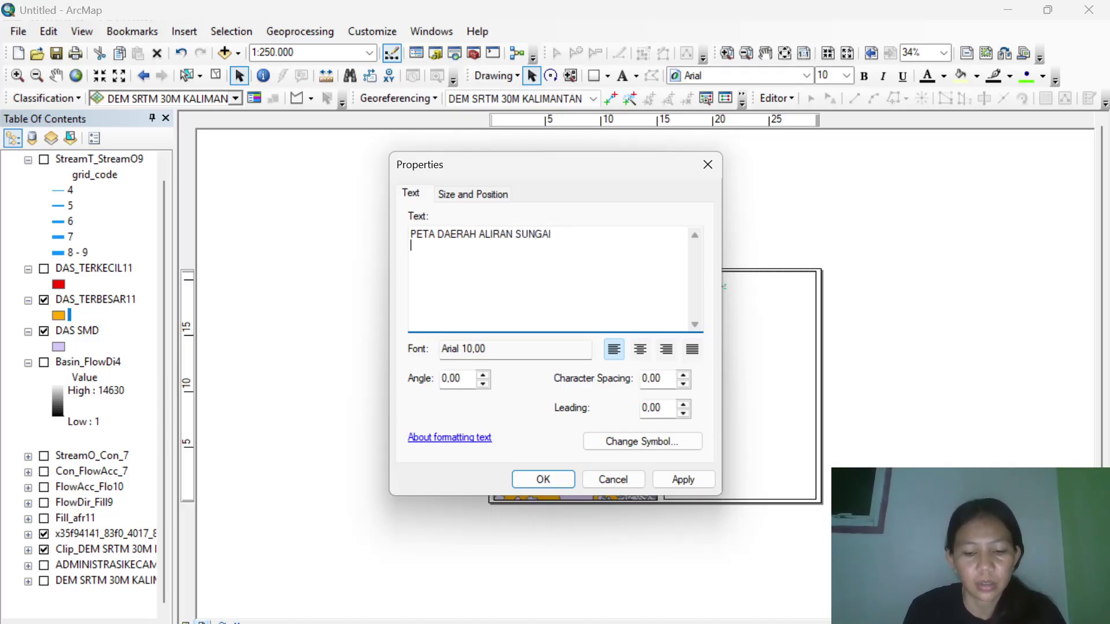
text(SAMA)
key(BackSpace)
key(BackSpace)
key(BackSpace)
text(KOTA SAMA)
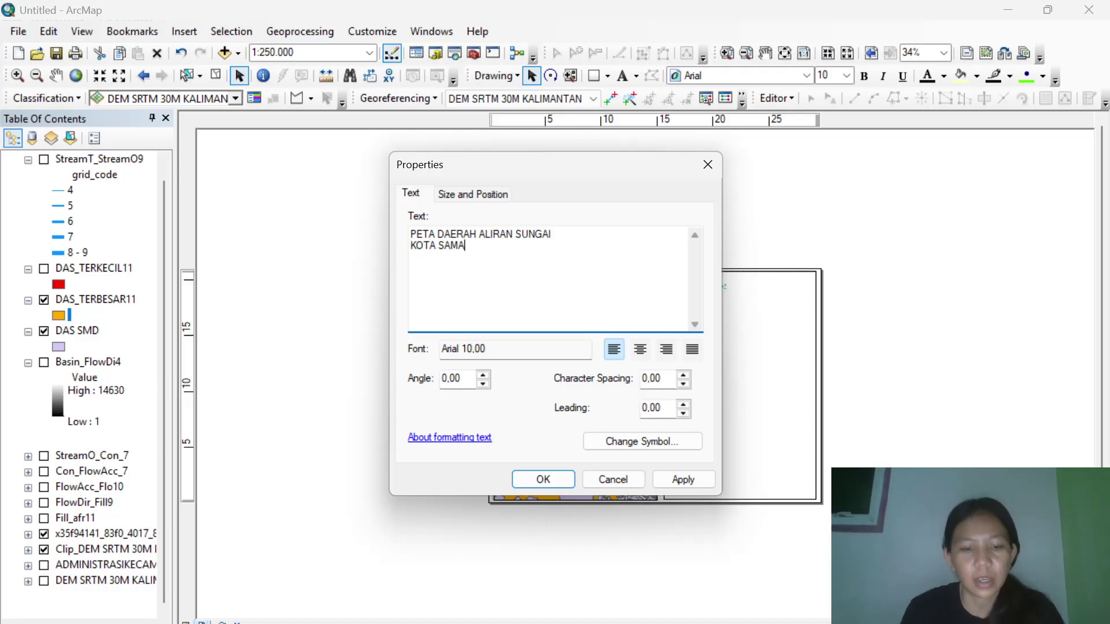
text(RINDA )
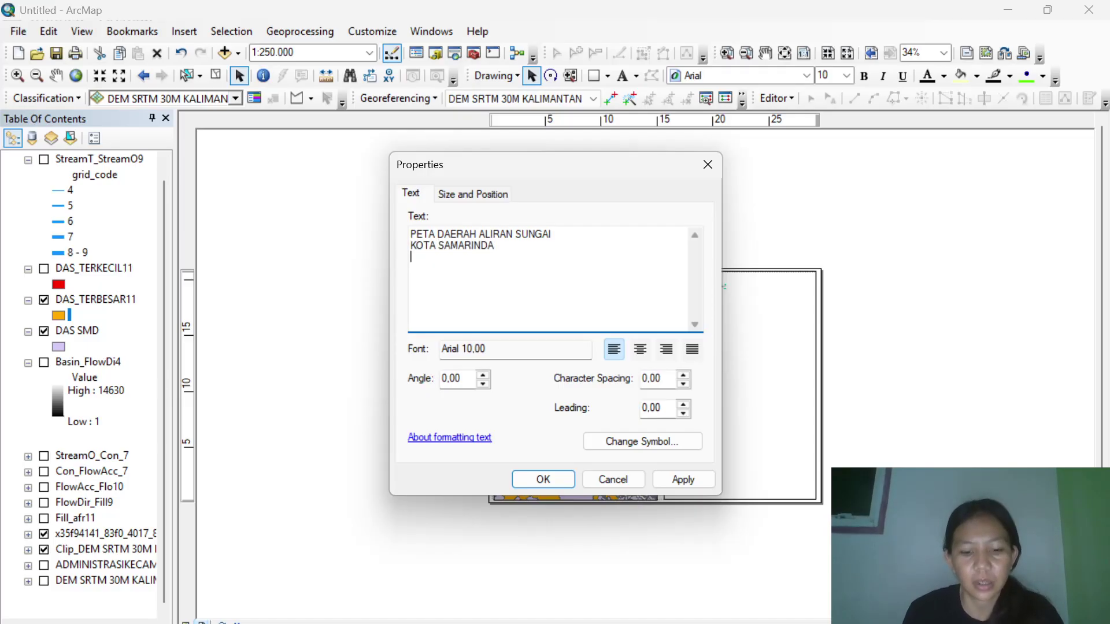
text(PROVINSI KALIMANTAN TIMUR)
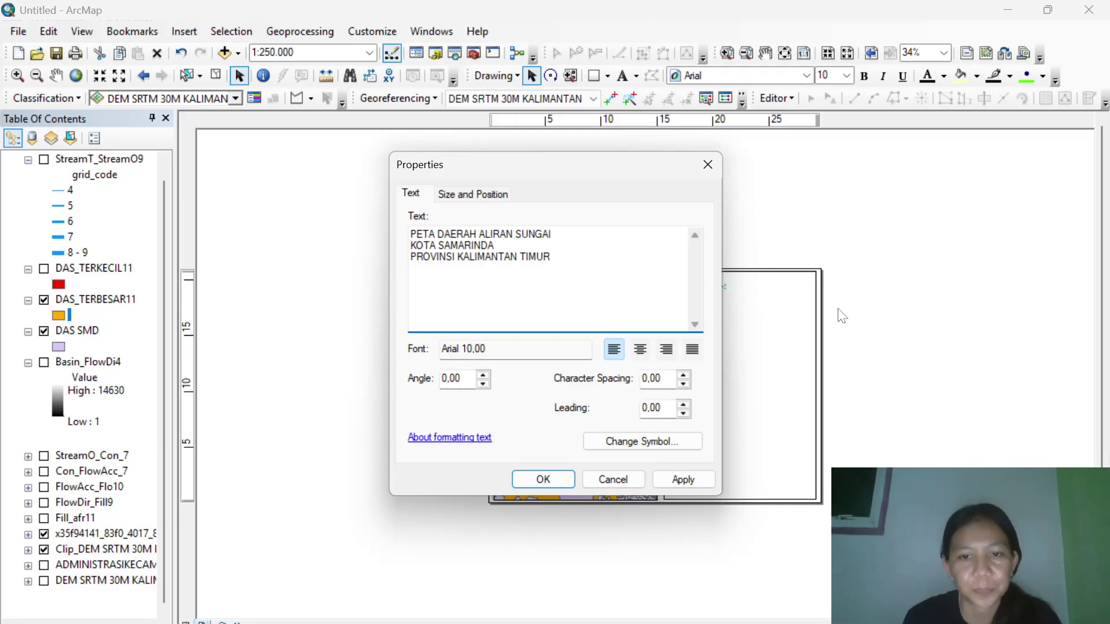
Format the title with the bold Country 1 symbol (Times New Roman 14), centre-aligned.
click(626, 444)
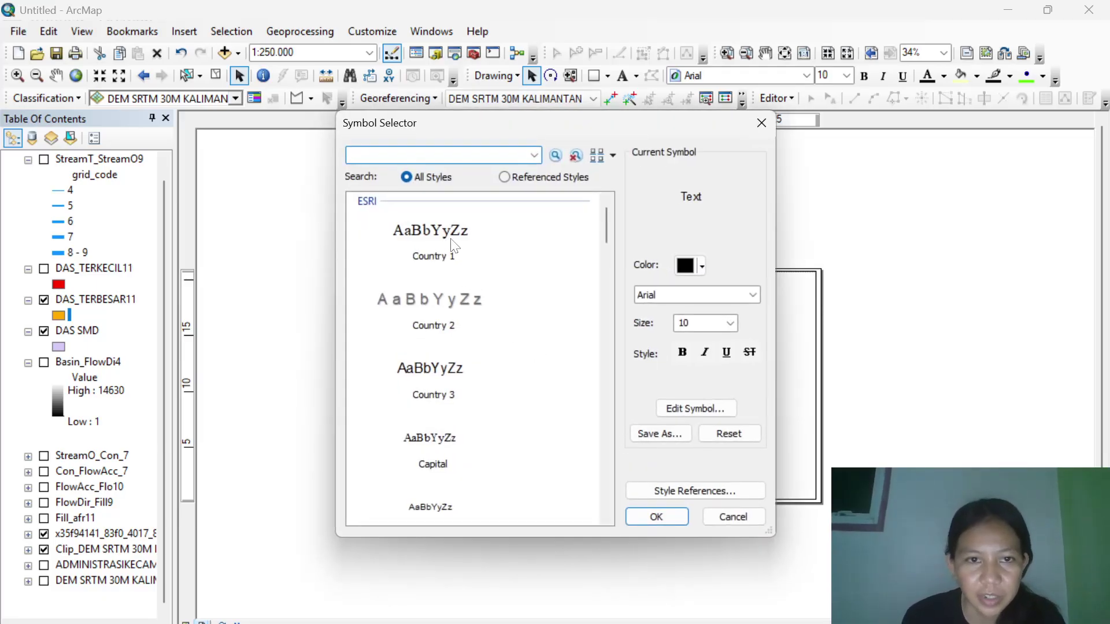
click(451, 240)
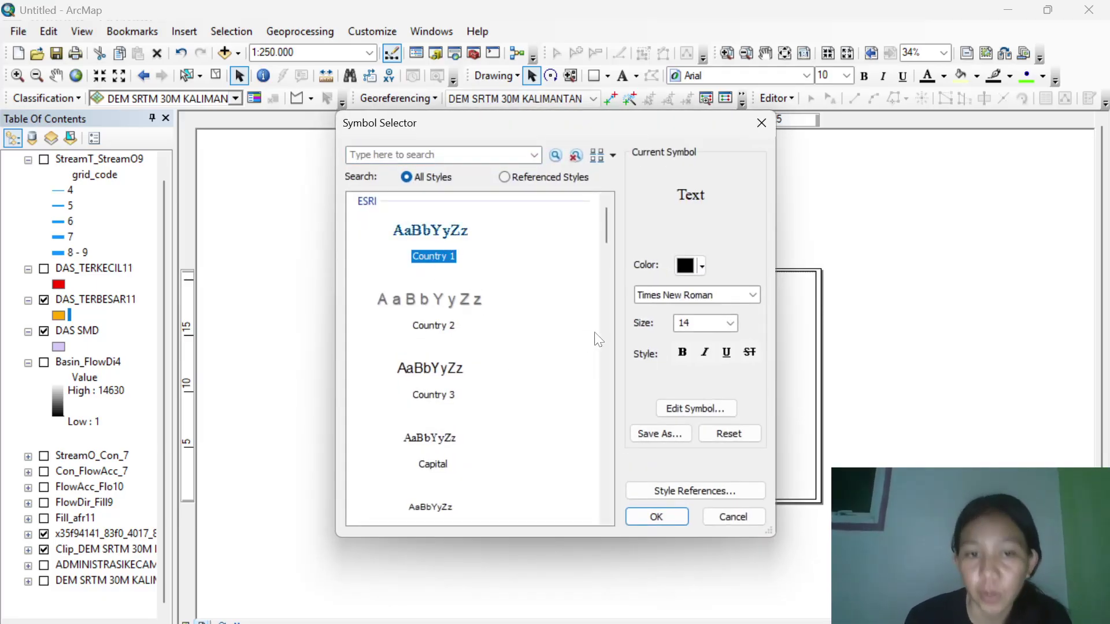
click(682, 353)
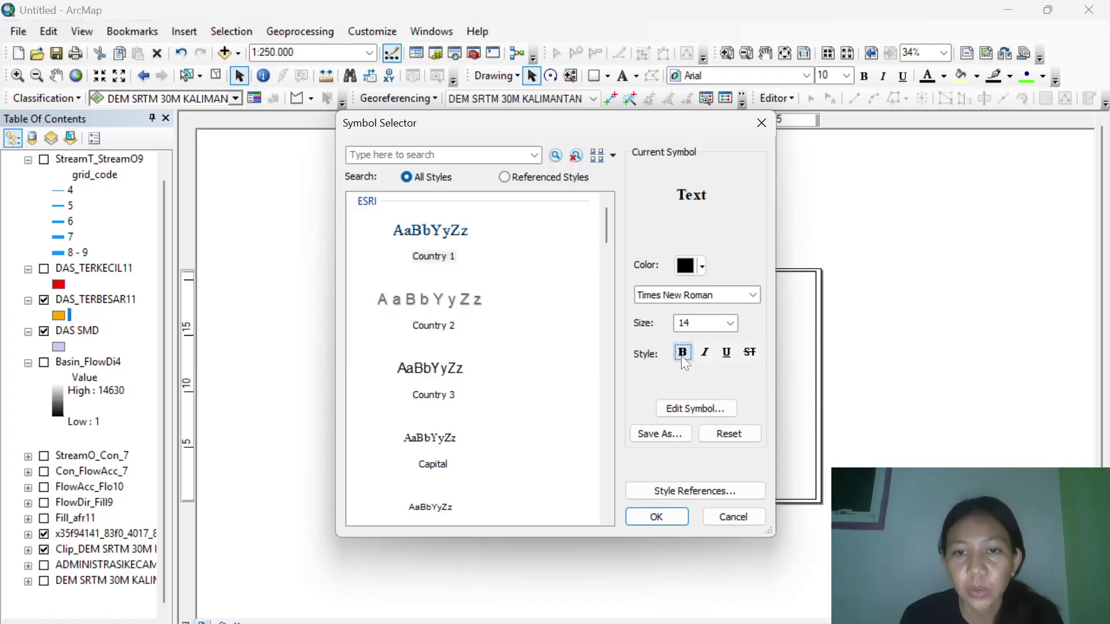
click(659, 513)
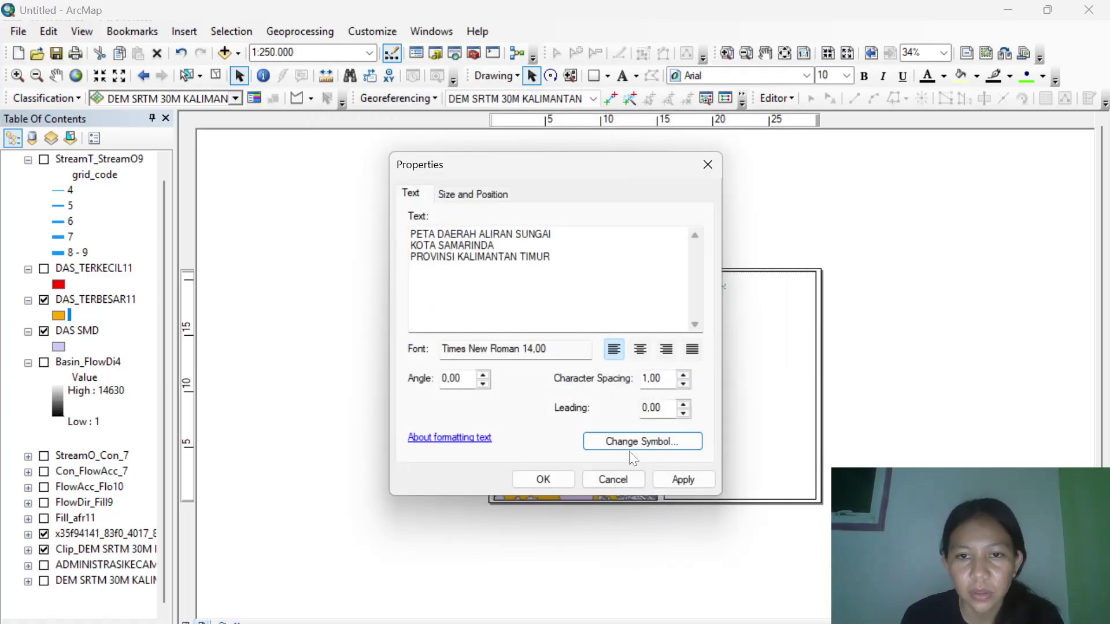
click(642, 350)
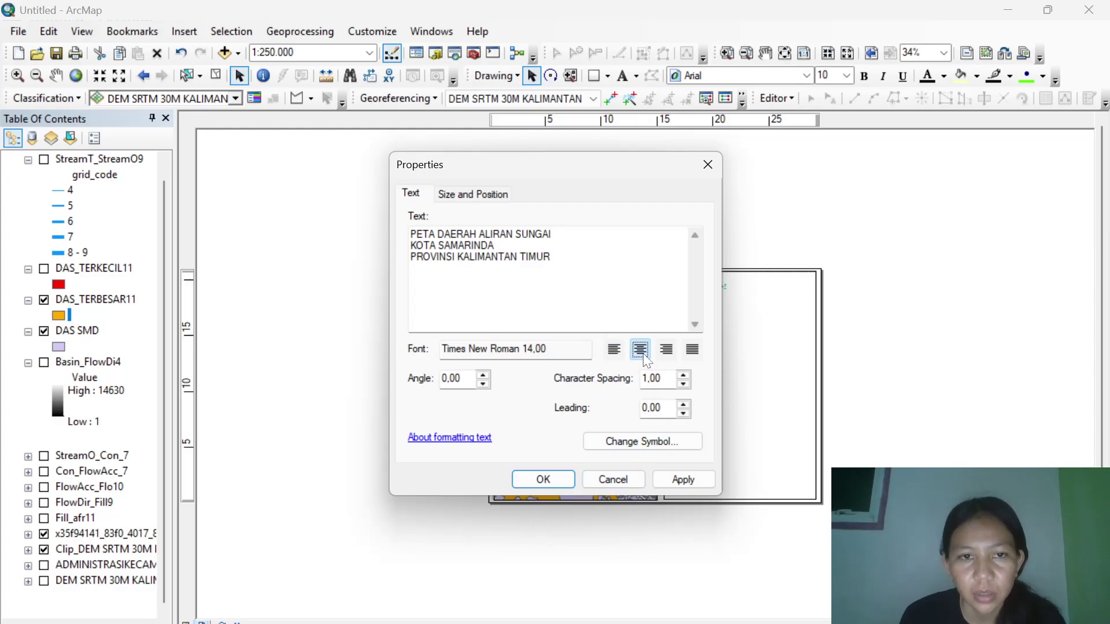
click(544, 480)
Move the title to the top of the right panel.
drag(706, 291, 738, 288)
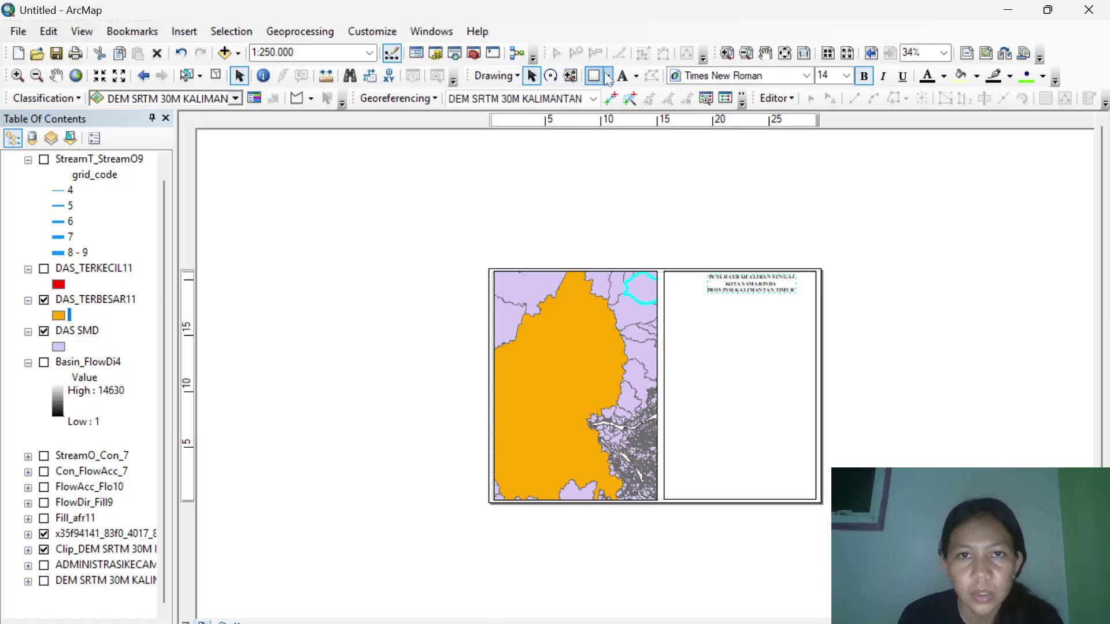
click(637, 76)
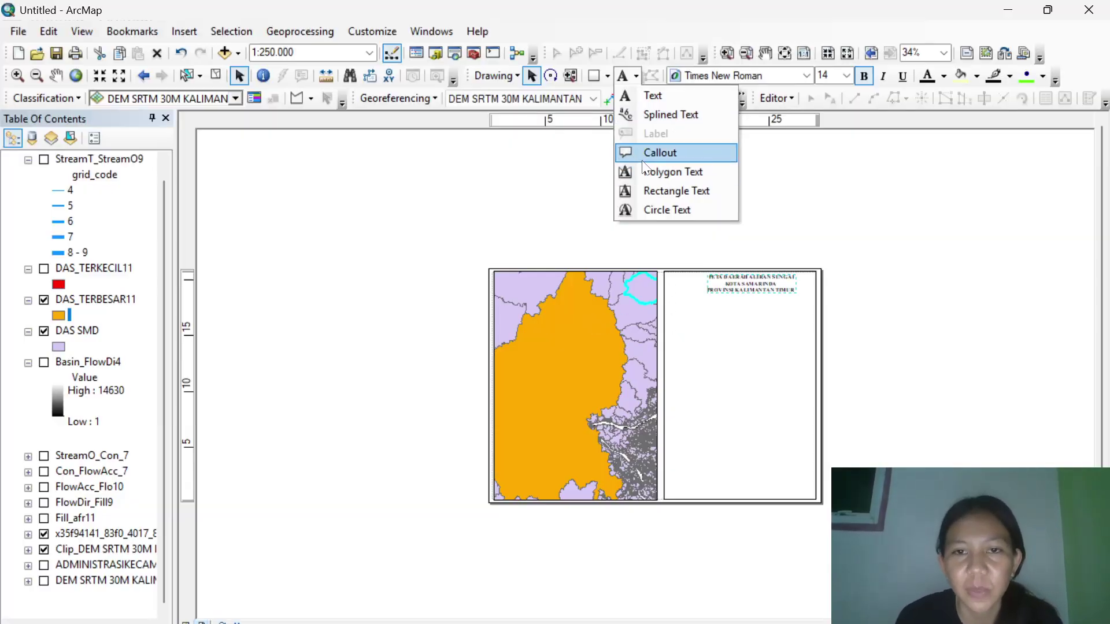
click(653, 96)
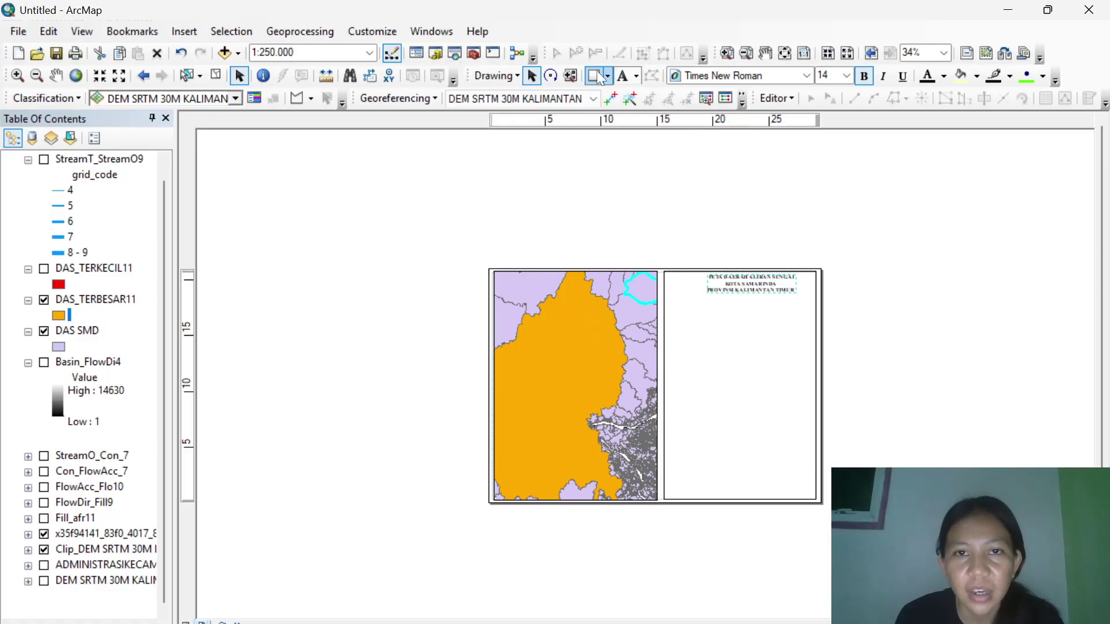
Draw a thin separator rectangle across the panel beneath the title.
click(607, 77)
click(628, 86)
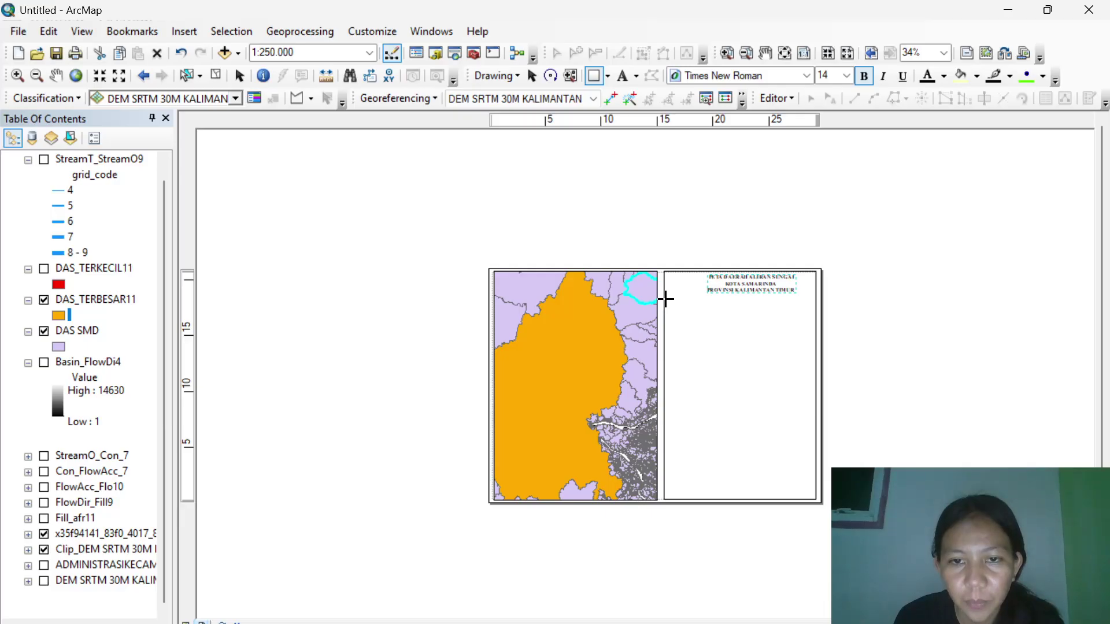
drag(665, 299, 807, 300)
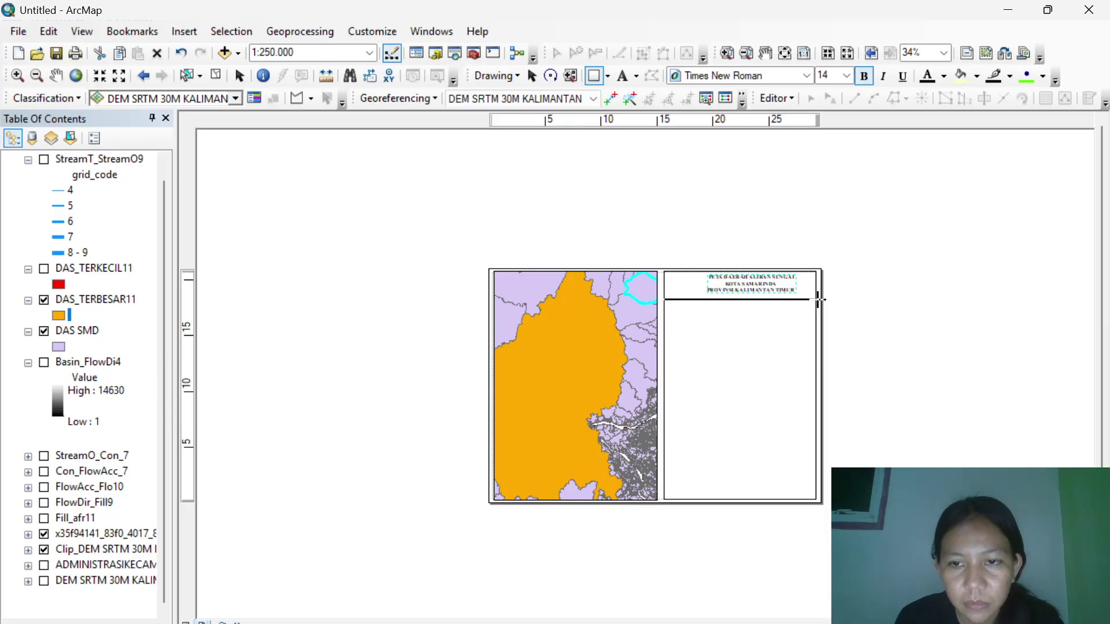
drag(817, 301, 816, 305)
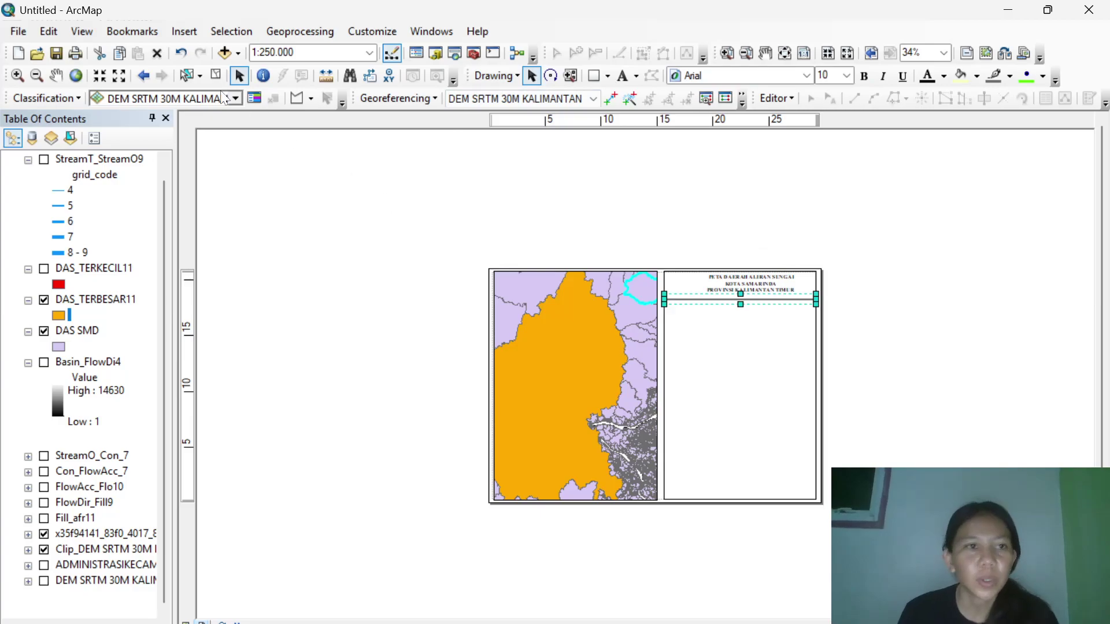
Insert the plain North Arrow style and place it below the title in the right panel.
click(176, 32)
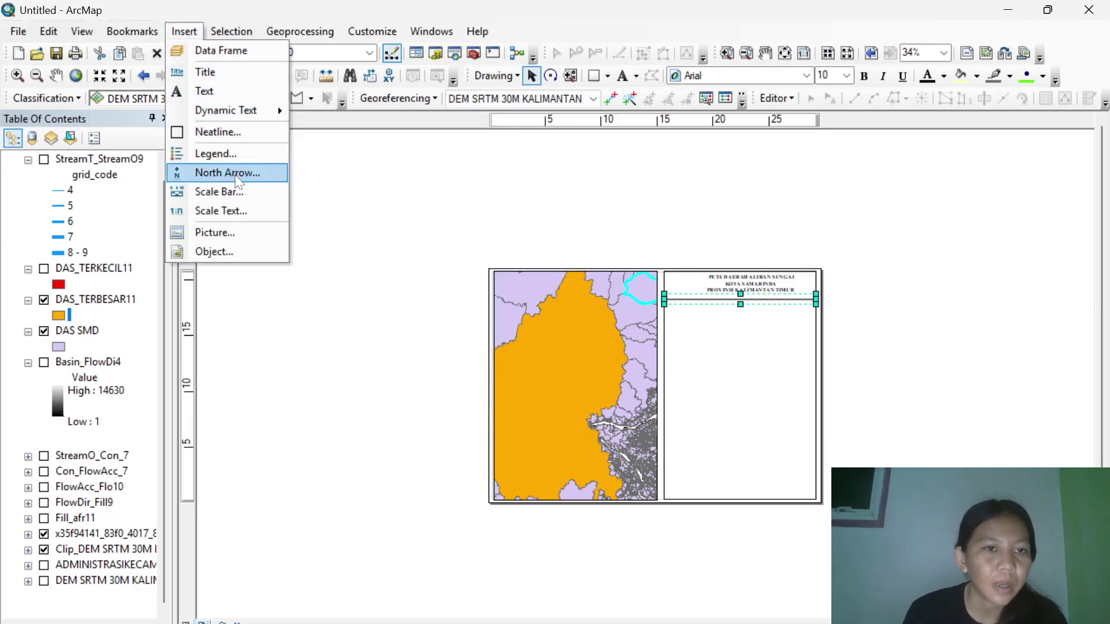
click(238, 174)
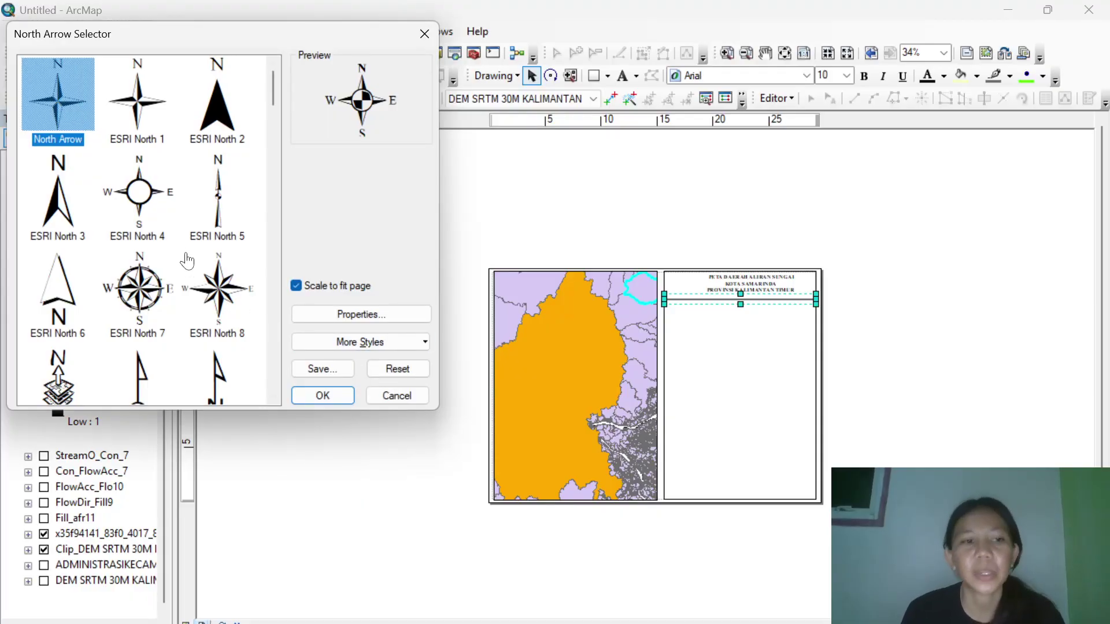
scroll(186, 261, down, 1)
scroll(187, 261, up, 1)
click(77, 94)
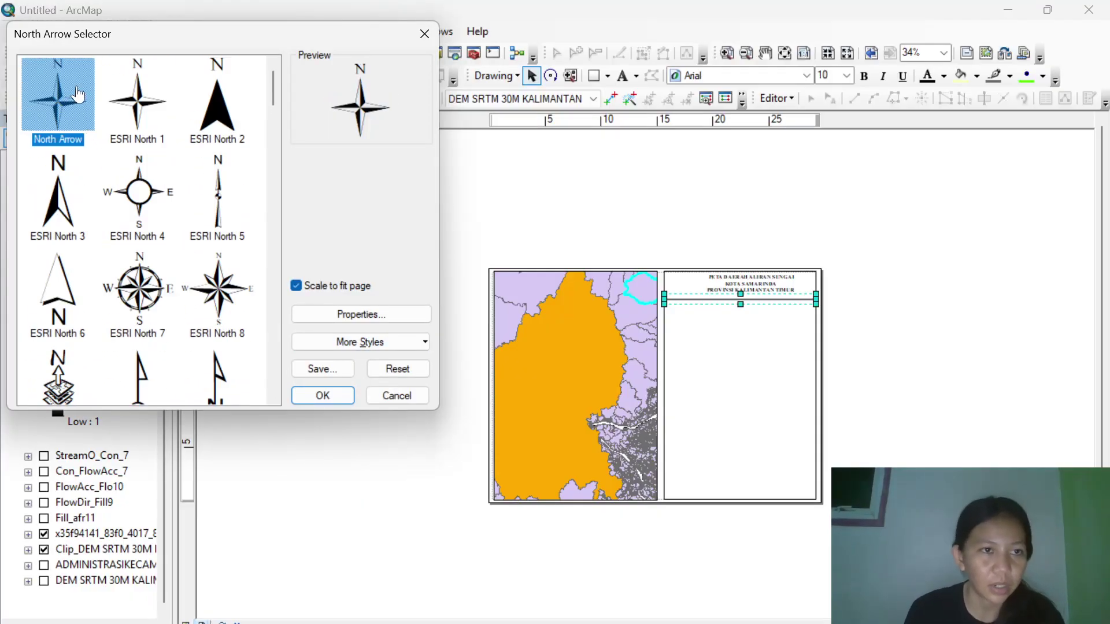
click(315, 399)
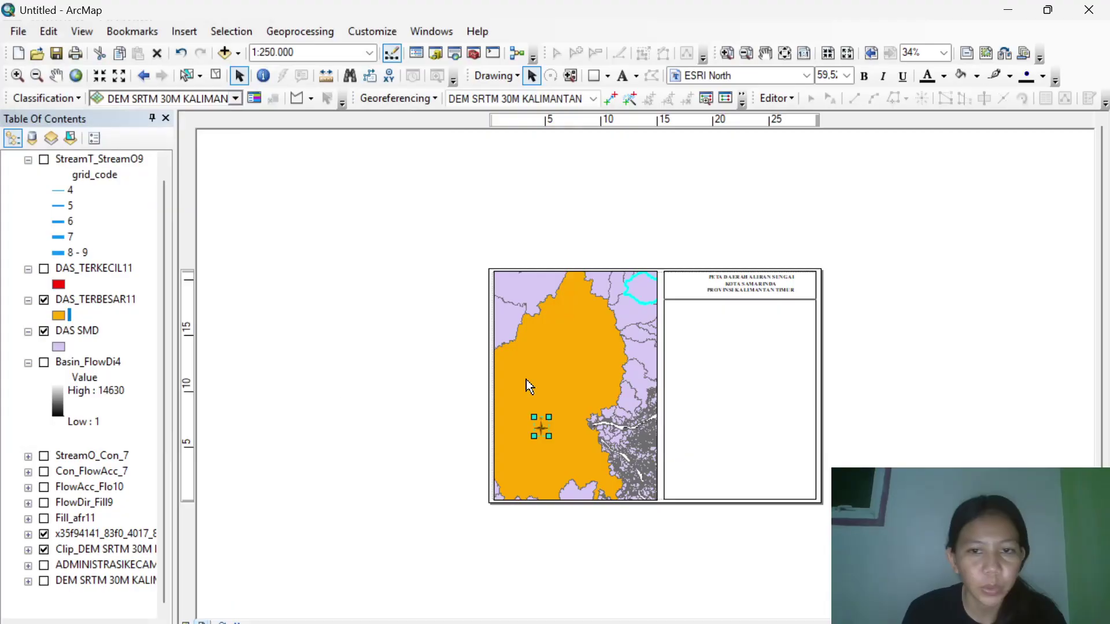
drag(711, 346, 746, 318)
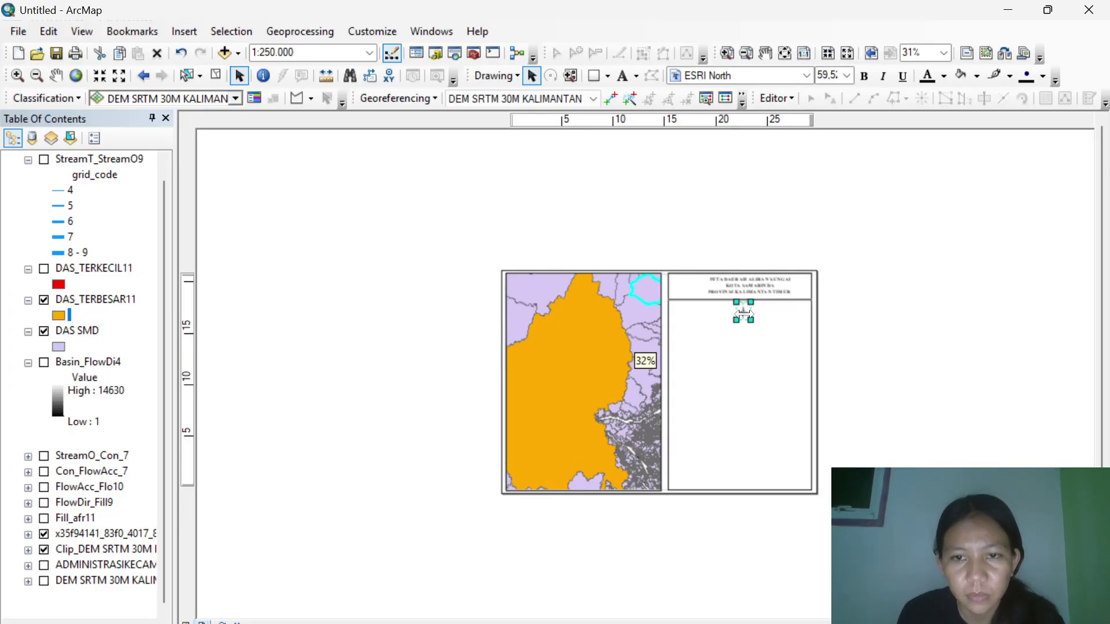
scroll(744, 315, down, 2)
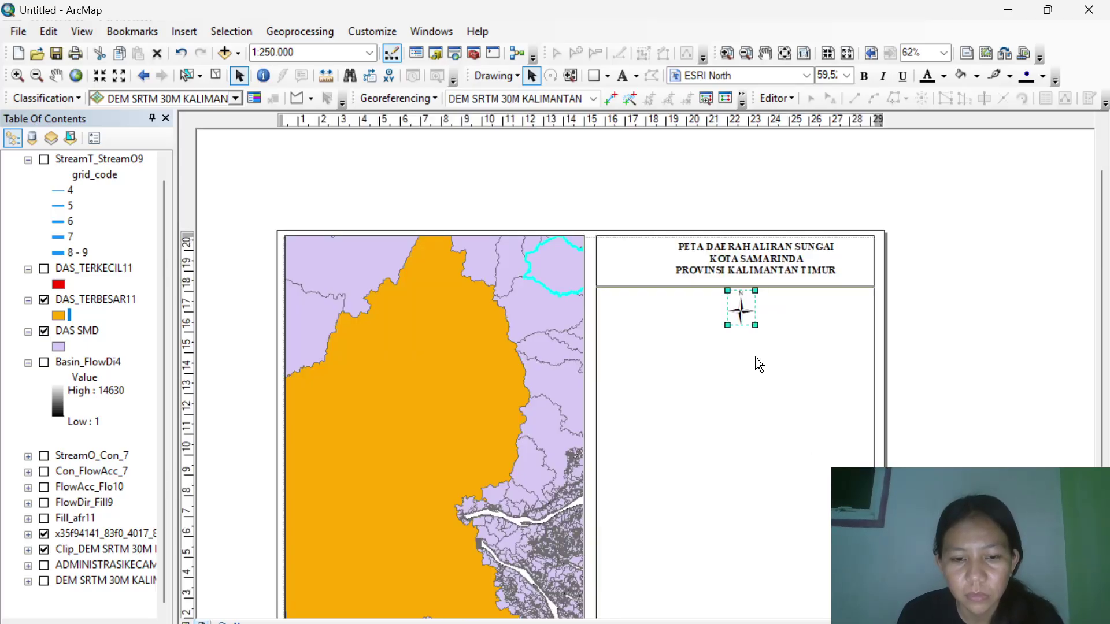
scroll(759, 364, down, 1)
scroll(759, 364, down, 1)
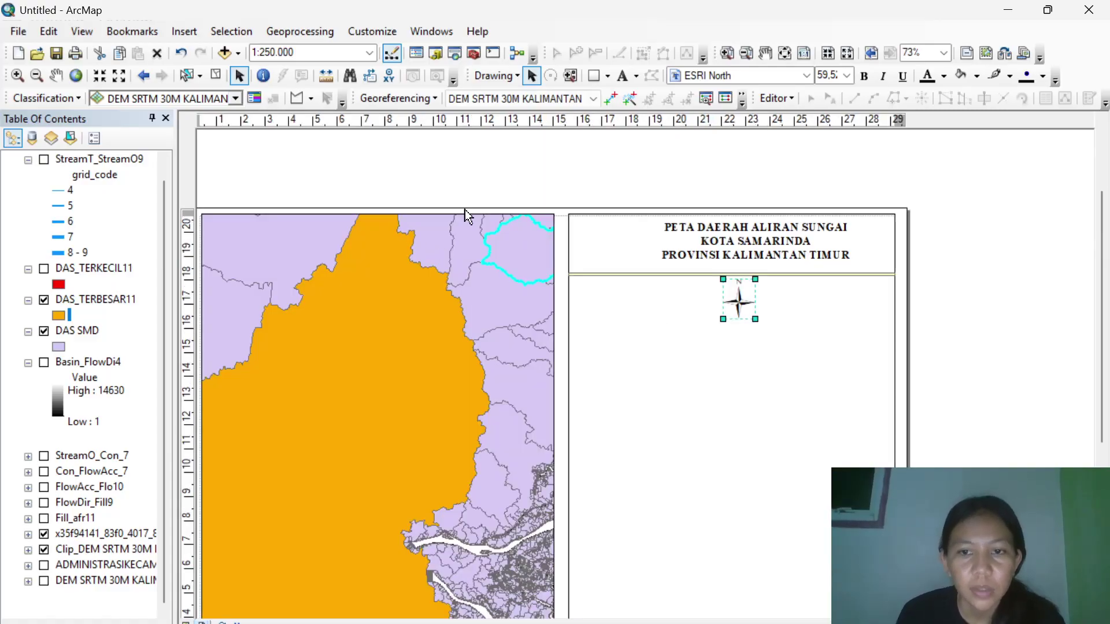
Fill the separator band beneath the title solid black.
click(595, 275)
right_click(596, 275)
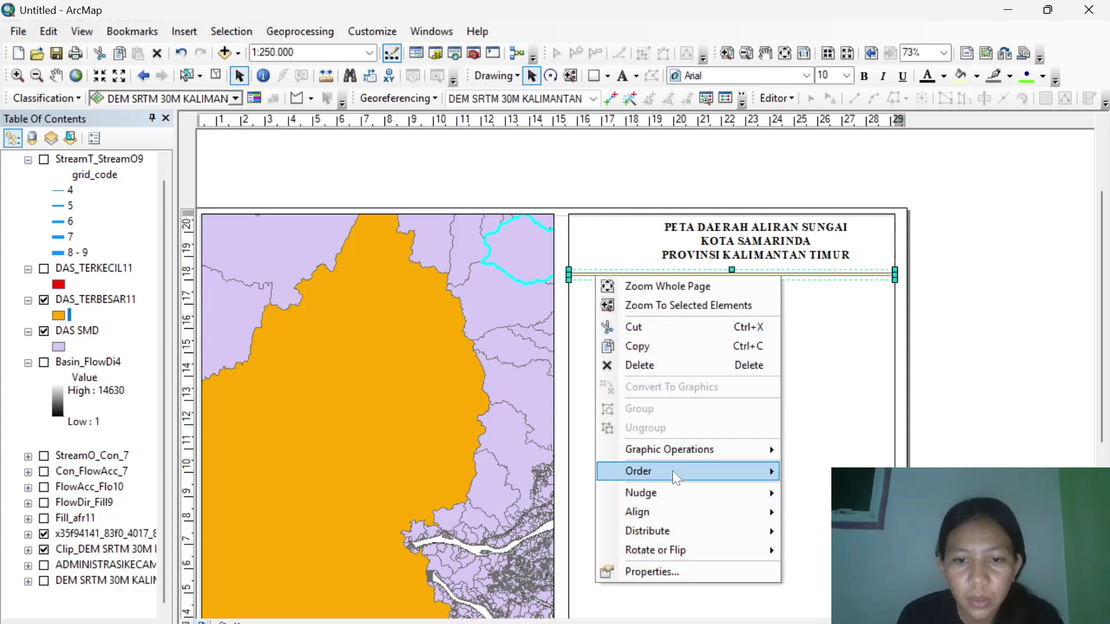
click(678, 572)
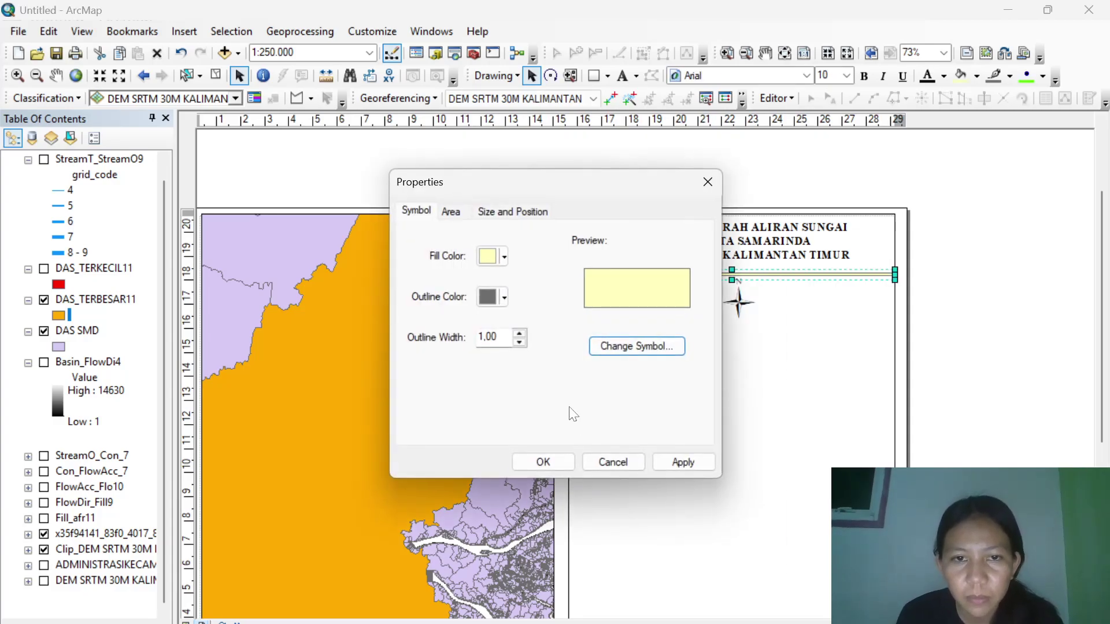
click(504, 258)
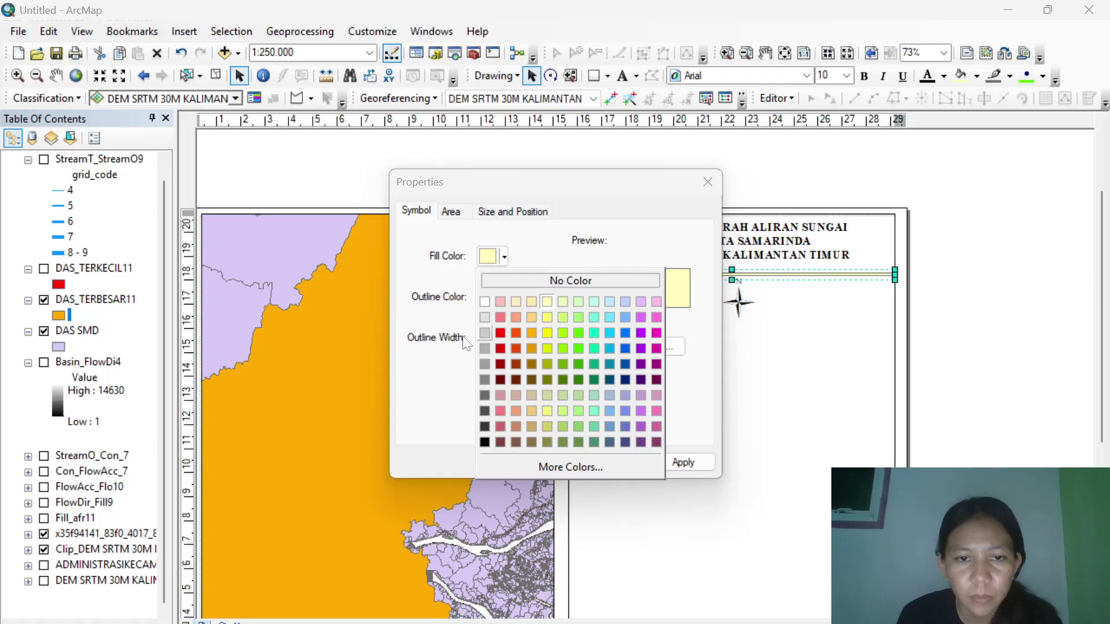
click(486, 442)
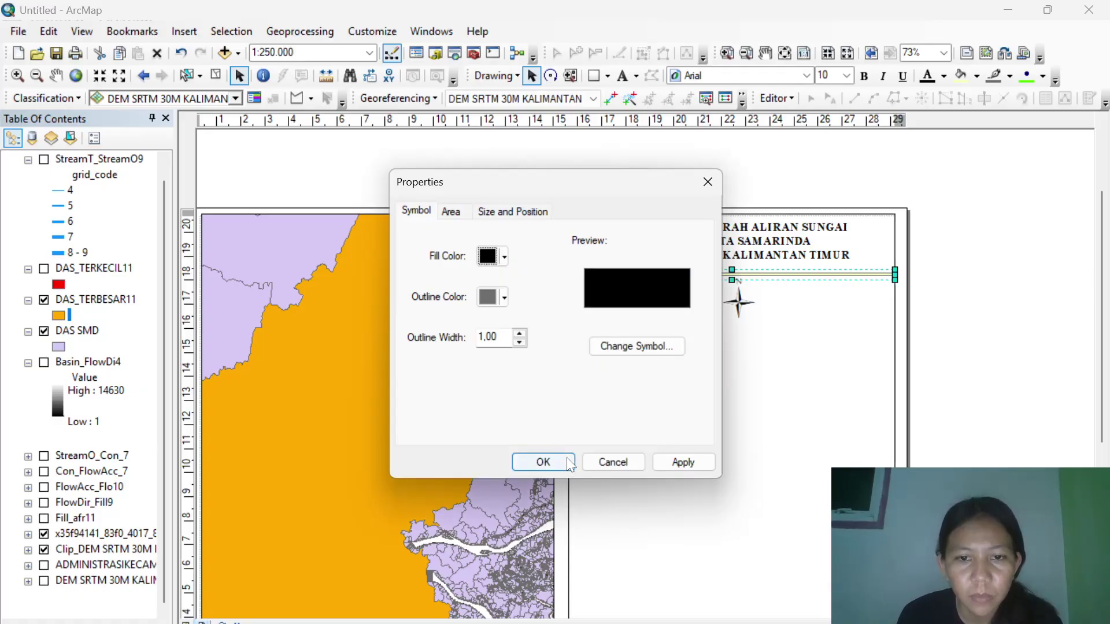
click(549, 459)
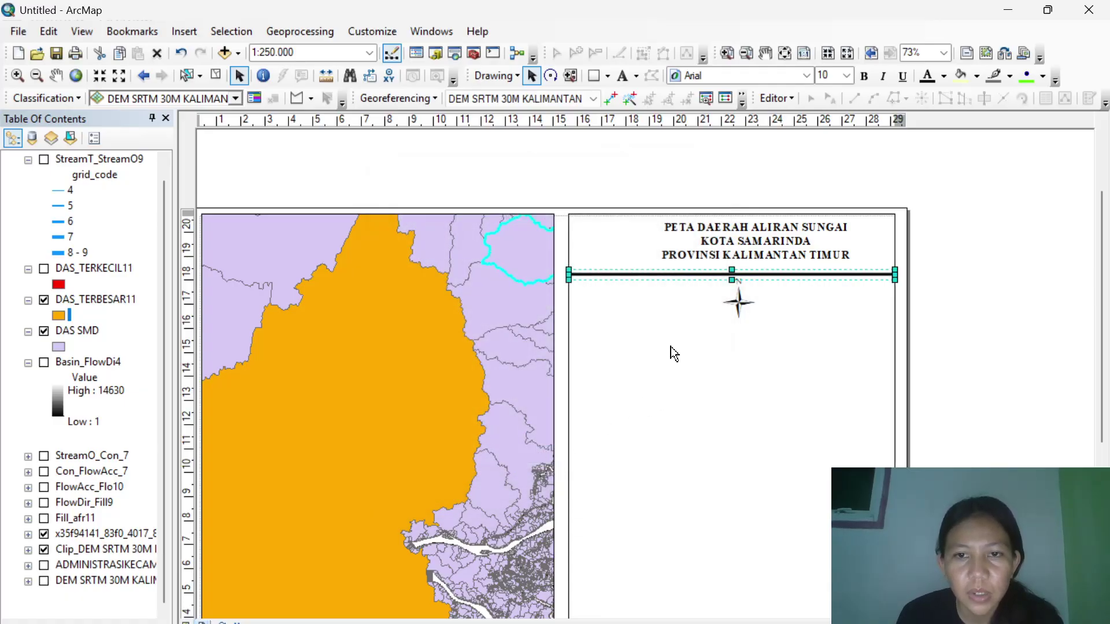
click(182, 30)
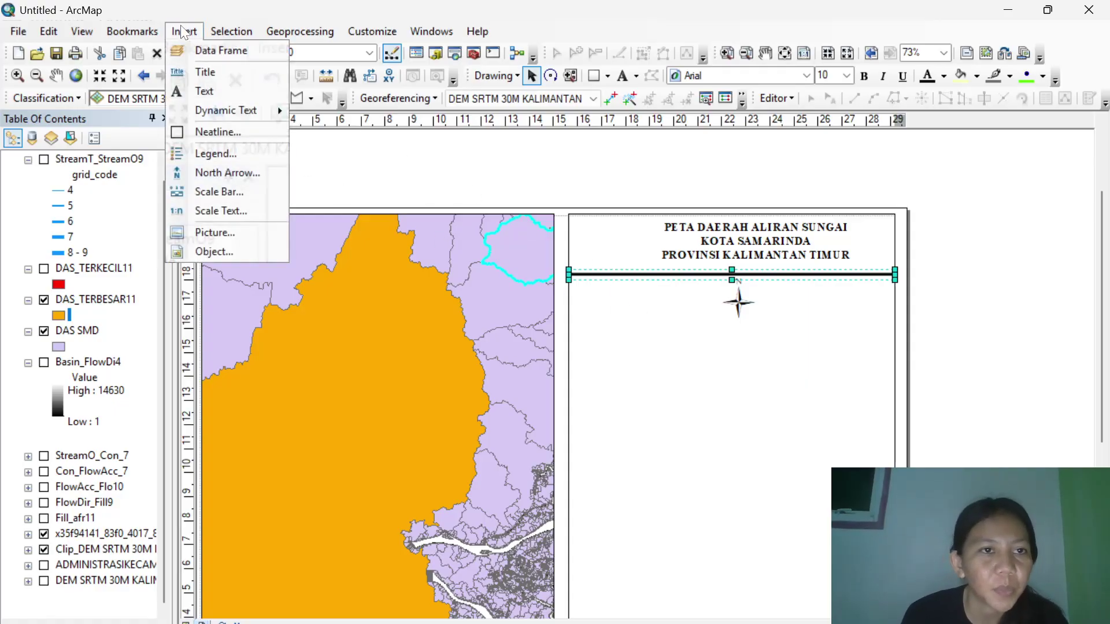
Add an absolute 1:250.000 scale text and move it below the north arrow.
click(249, 210)
click(156, 76)
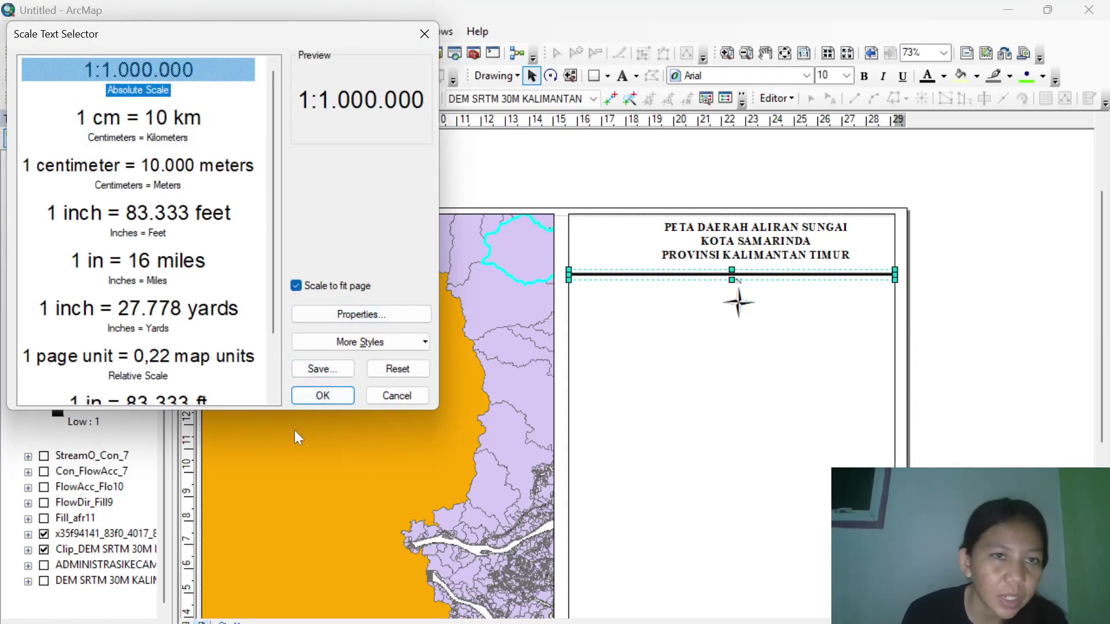
click(307, 397)
drag(552, 383, 739, 326)
Insert Alternating Scale Bar 1 and shrink it to fit under the scale text.
click(180, 32)
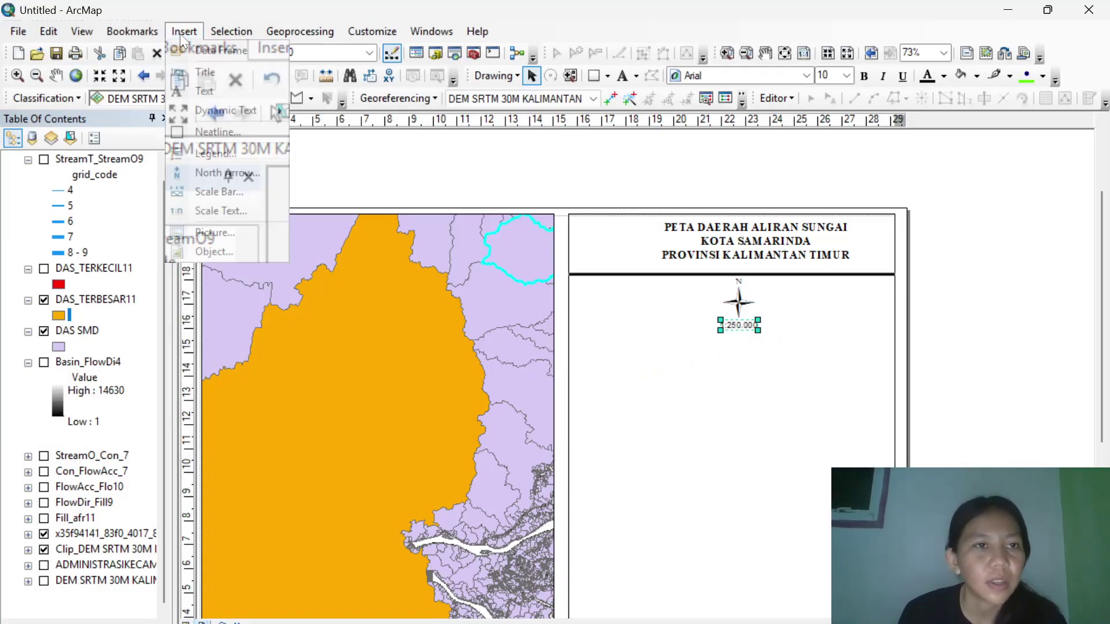
click(229, 194)
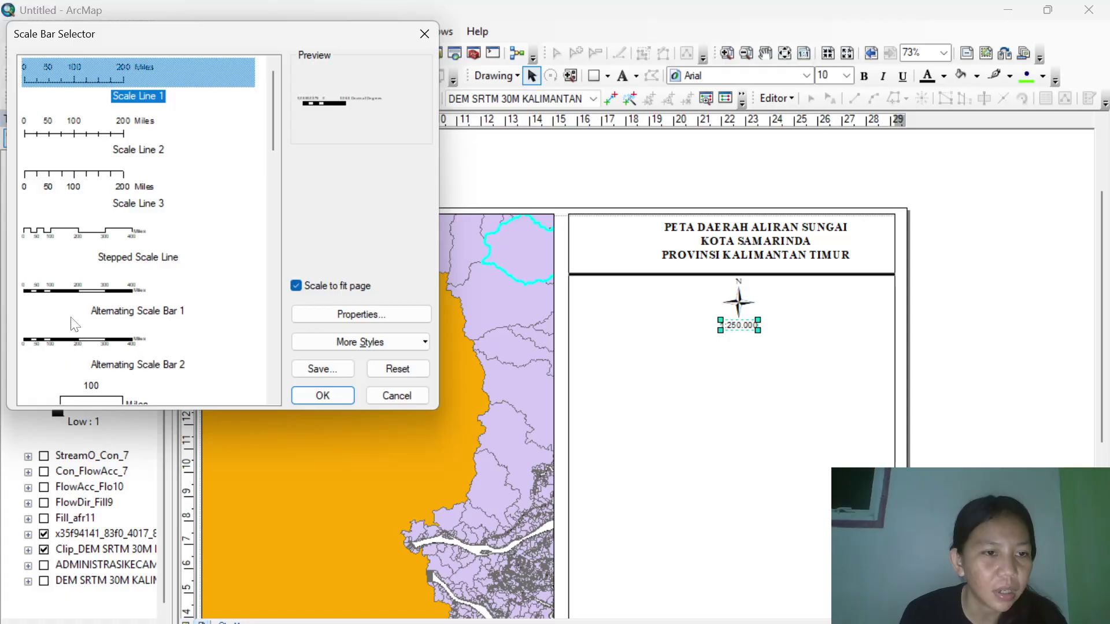
double_click(70, 296)
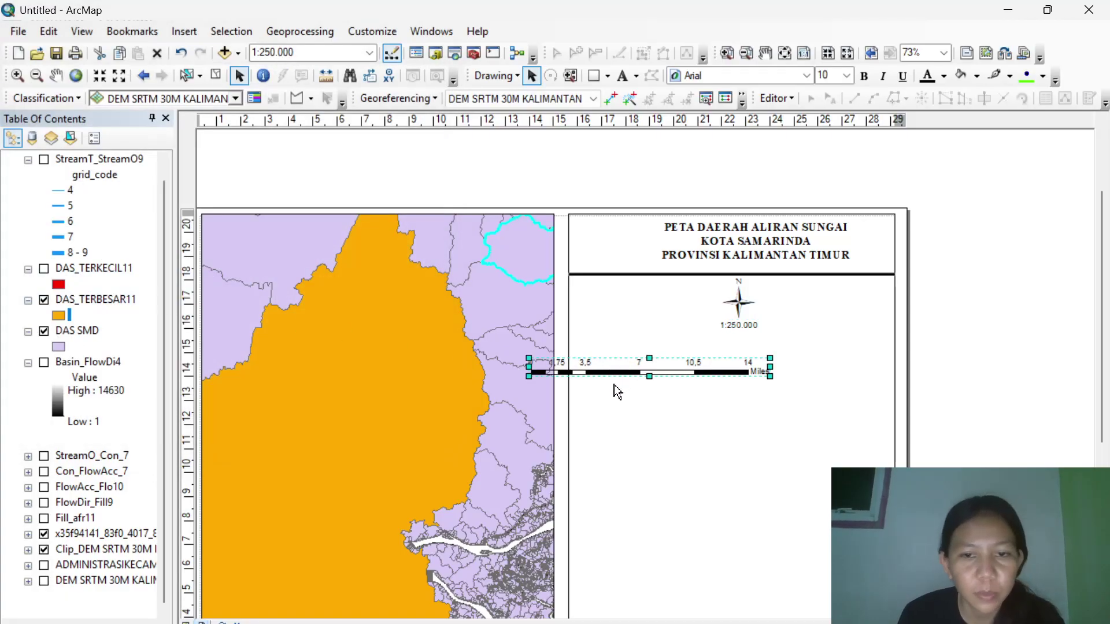
drag(528, 374, 742, 341)
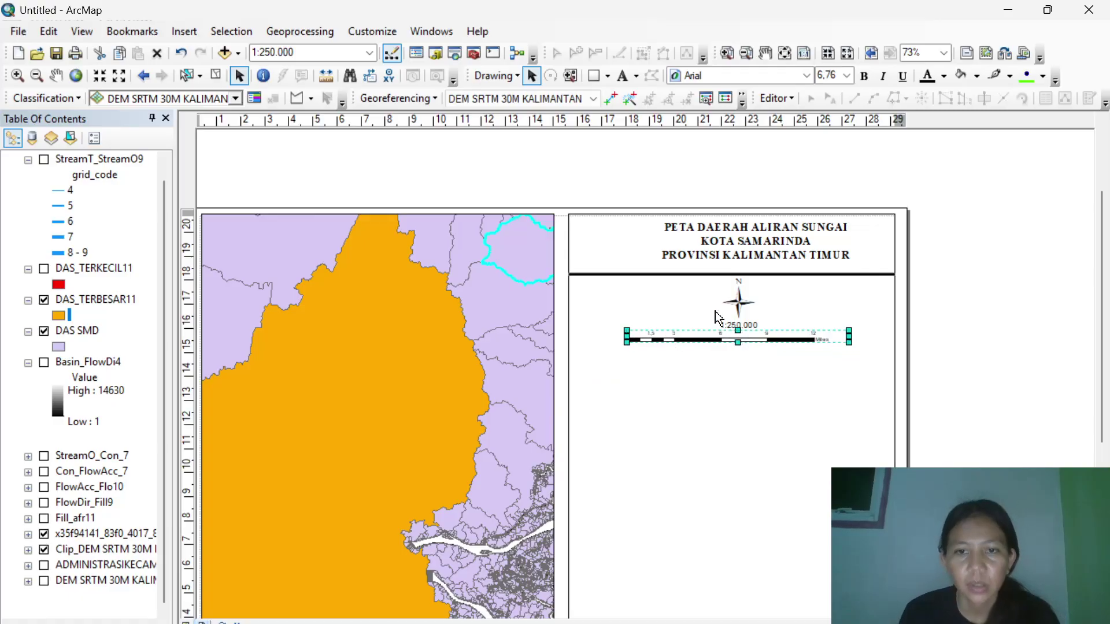
Copy the black divider under the title and place the duplicate below the scale bar.
click(695, 273)
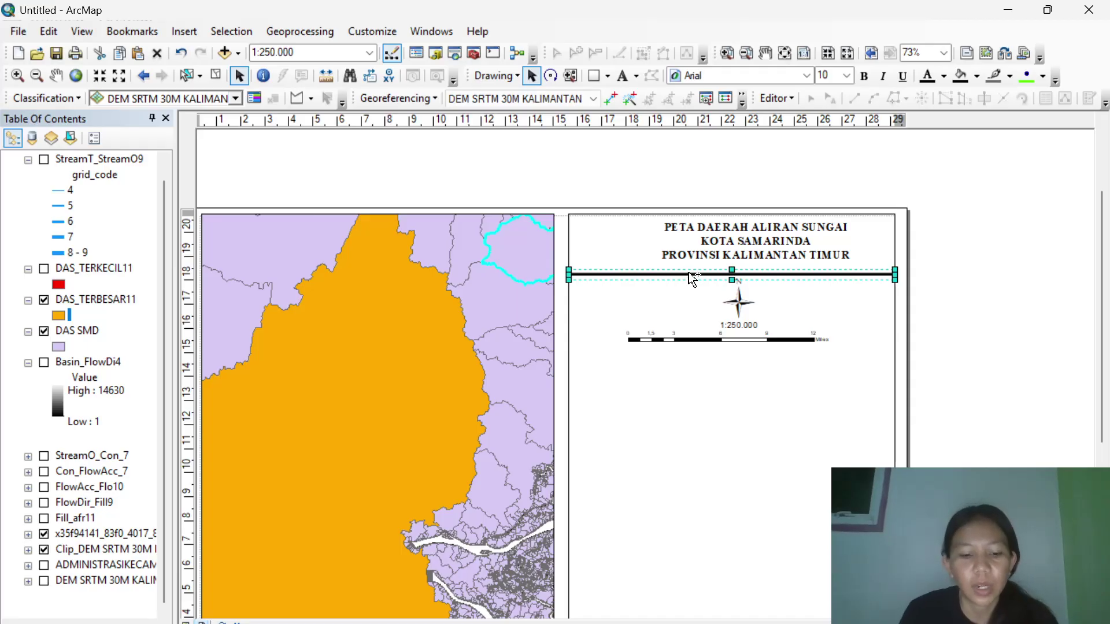
key(ctrl+c)
key(ctrl+v)
drag(701, 287, 684, 355)
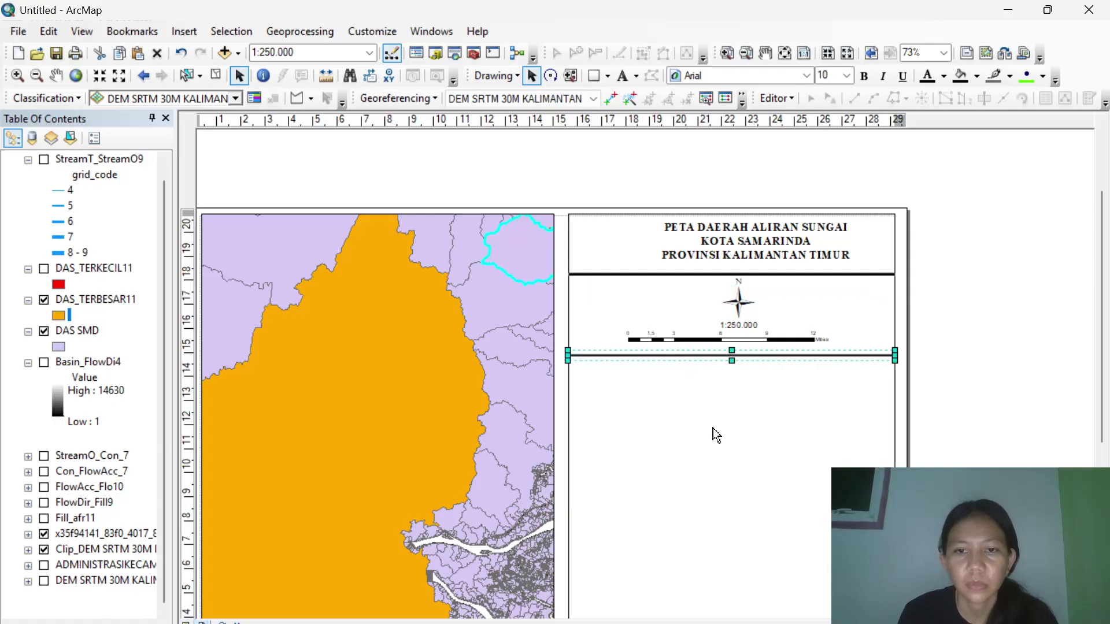
click(747, 338)
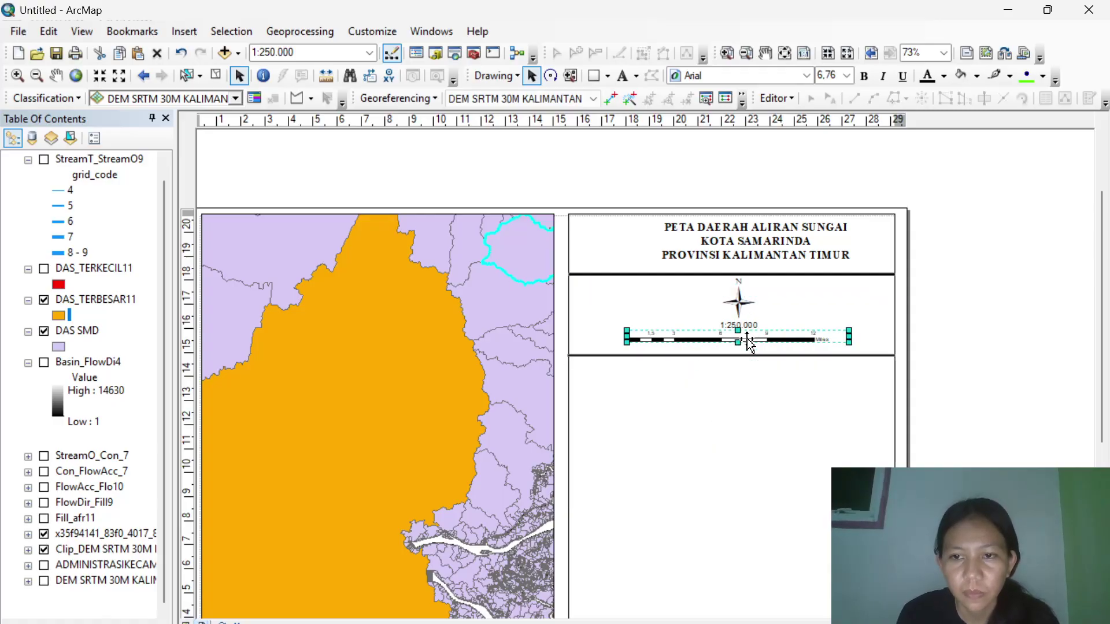
click(781, 431)
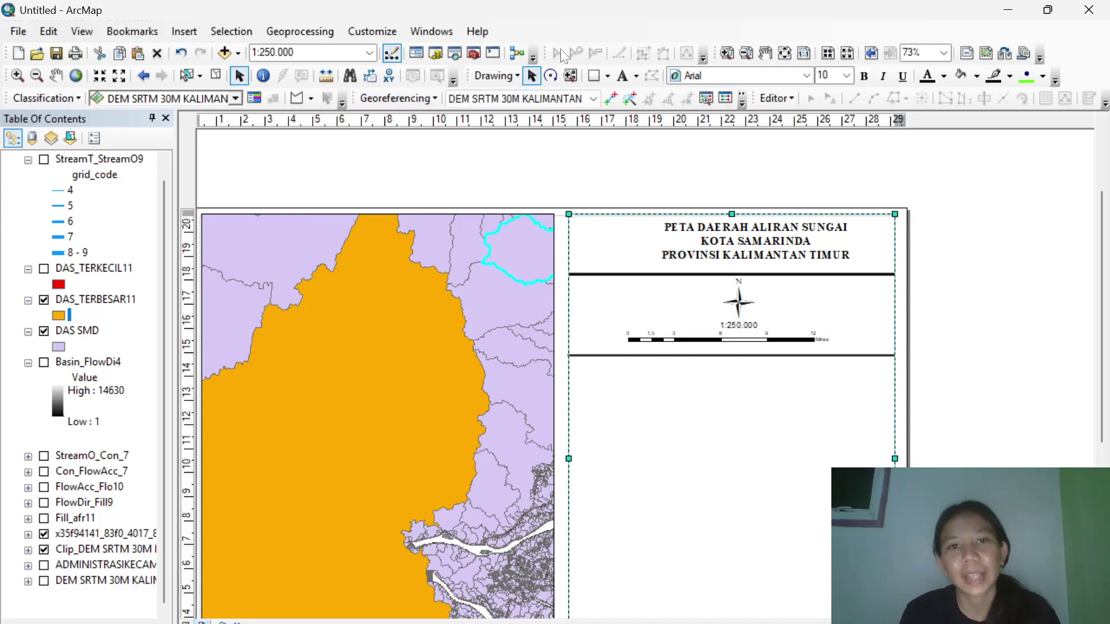
Create a polyline shapefile named 'Batas Kecamatan' in the Home ArcGIS folder via Catalog.
click(433, 56)
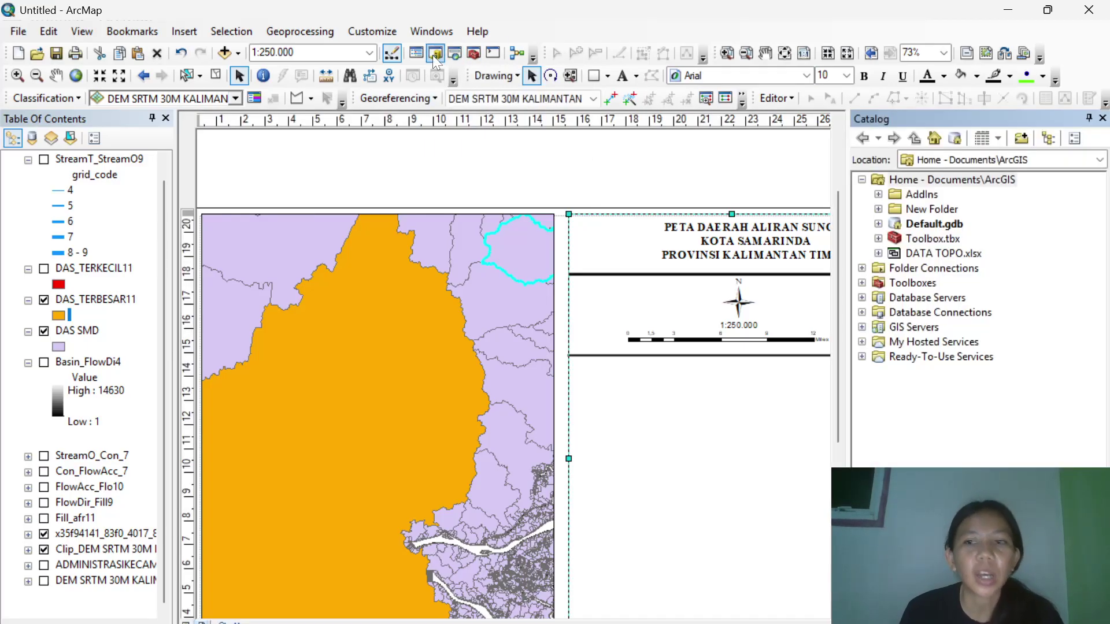
right_click(962, 176)
mouse_move(1018, 284)
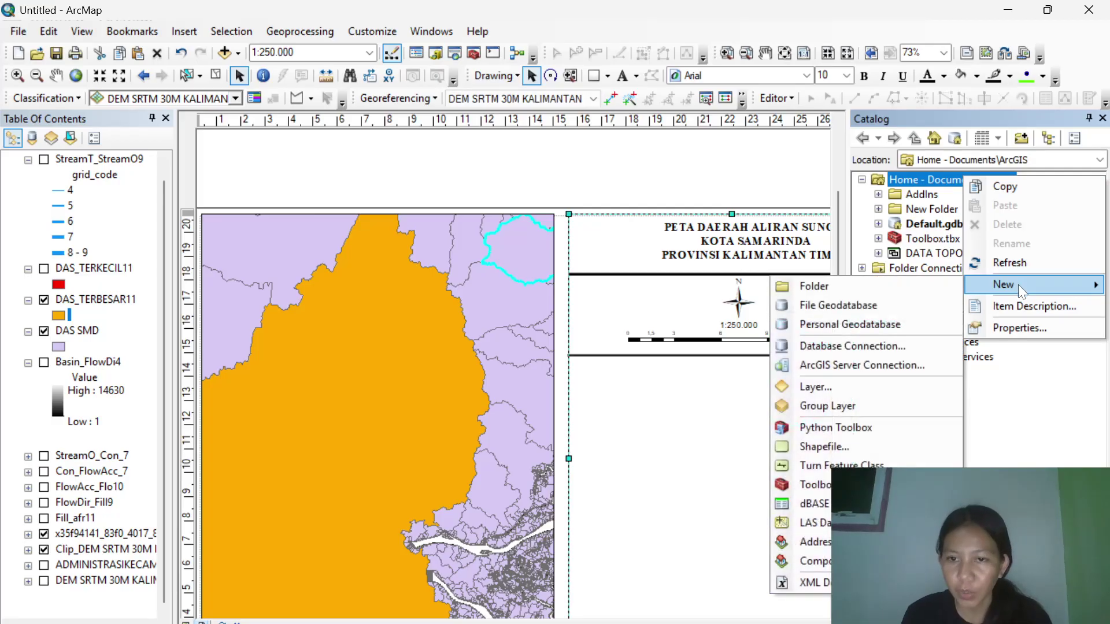
click(859, 446)
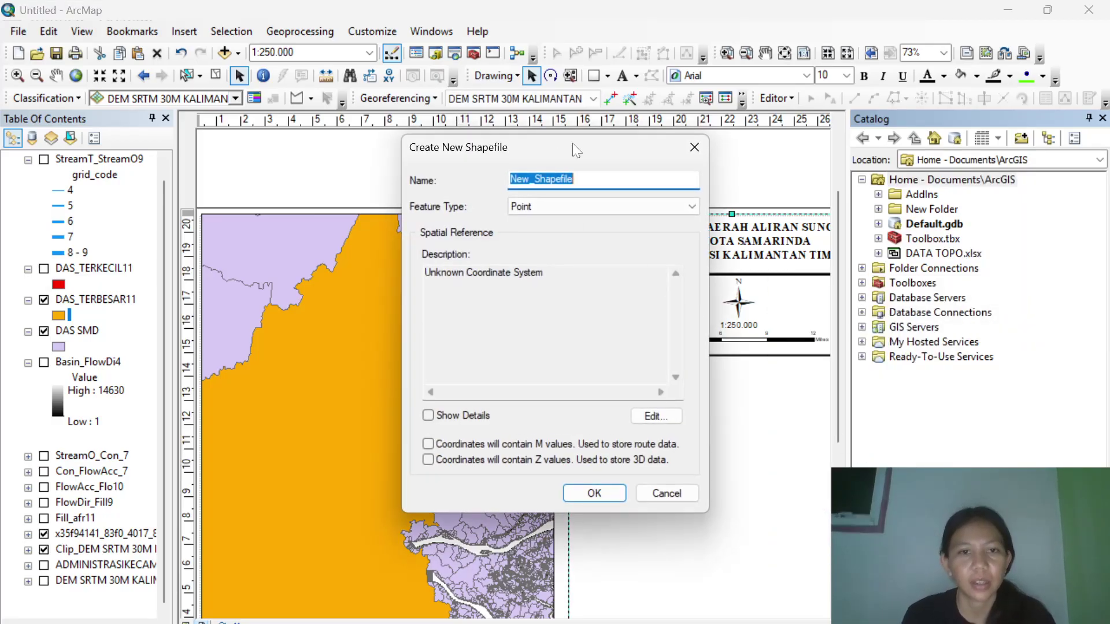
text(BATAS)
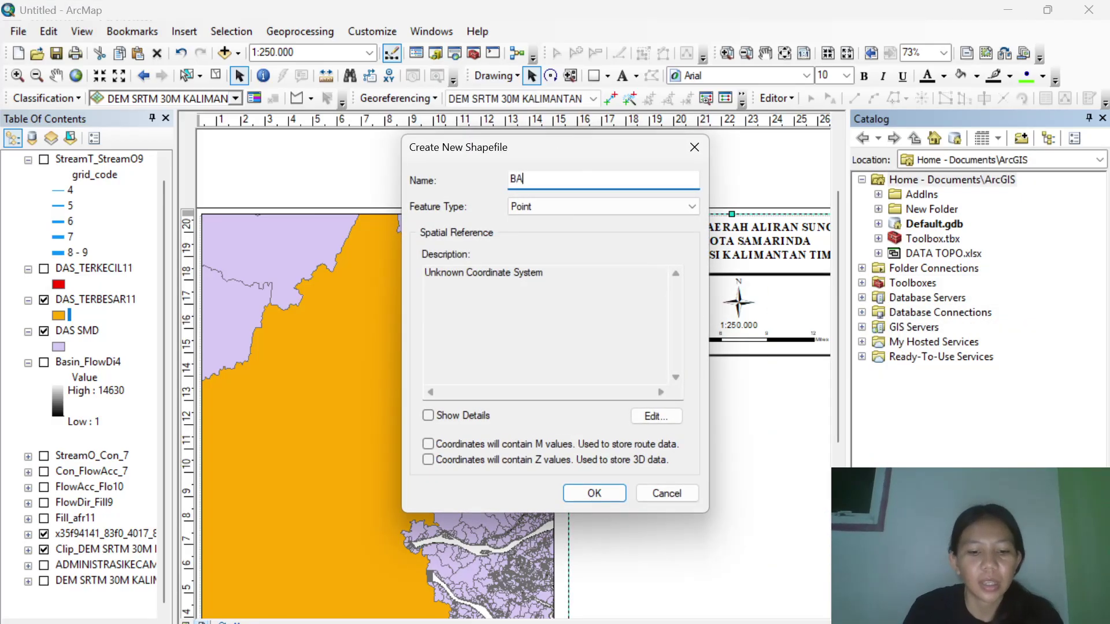
key(BackSpace)
key(BackSpace)
key(BackSpace)
text(tas)
key(BackSpace)
key(BackSpace)
key(BackSpace)
text(tas J)
key(BackSpace)
text(Kecamatan)
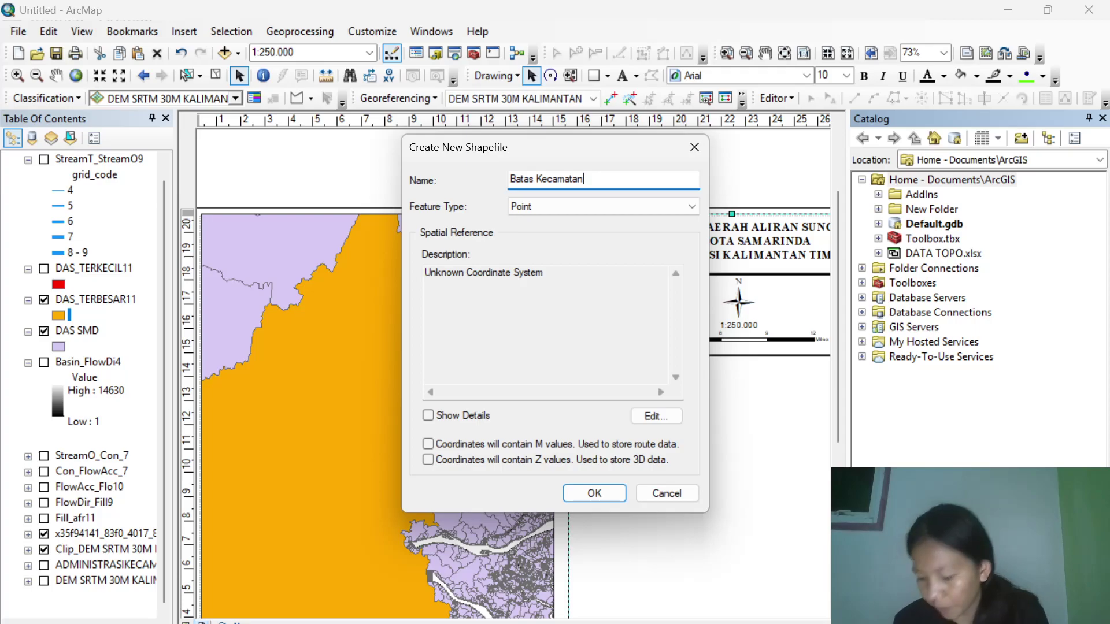
click(619, 200)
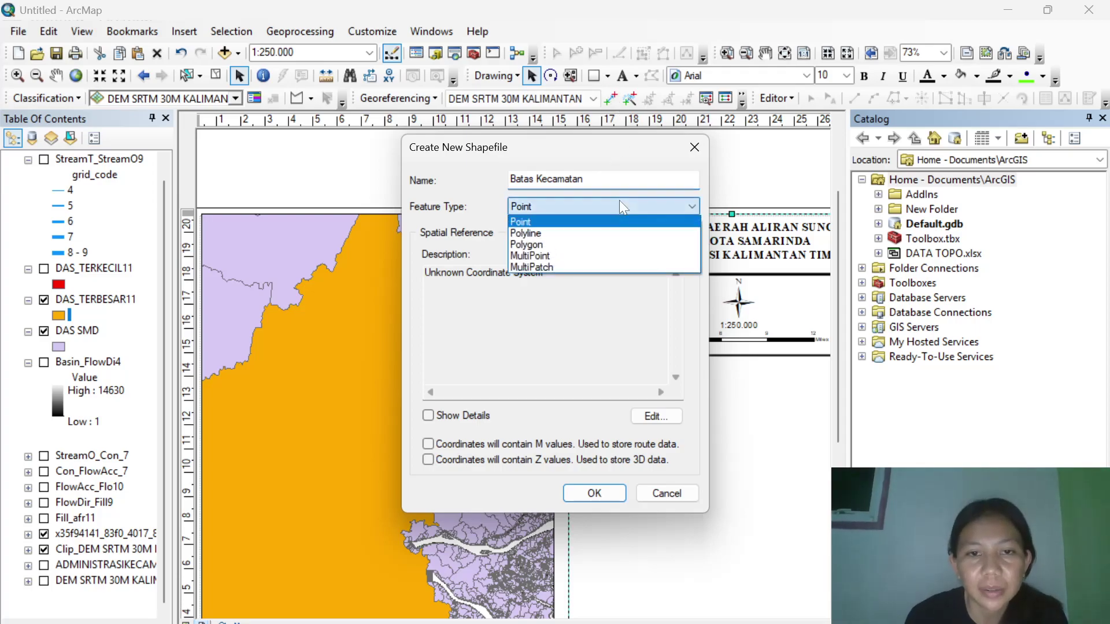
click(570, 229)
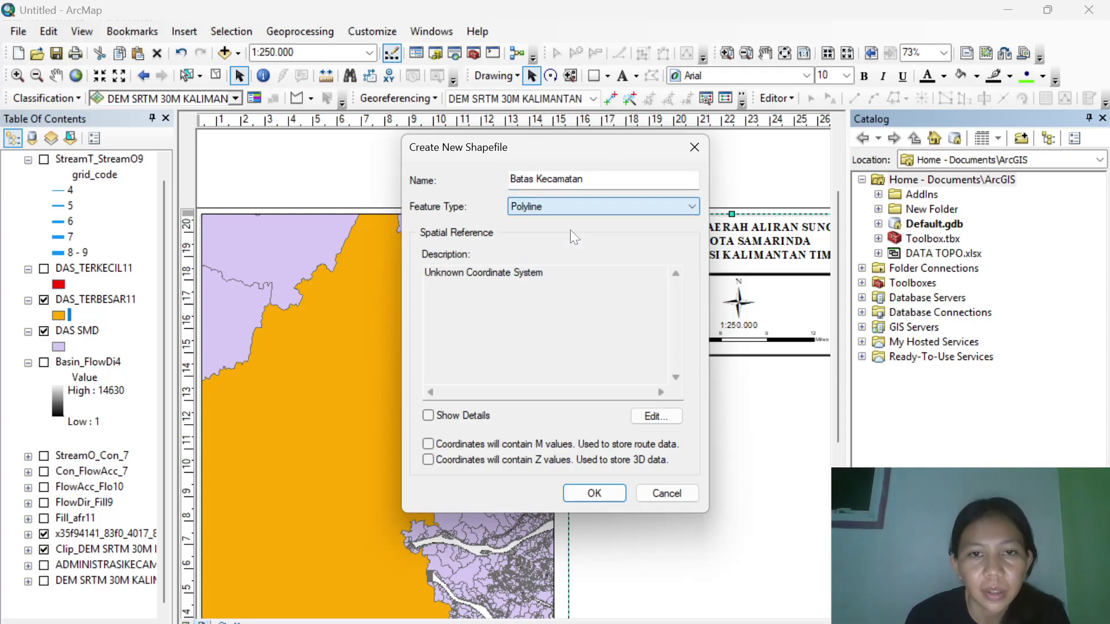
click(599, 493)
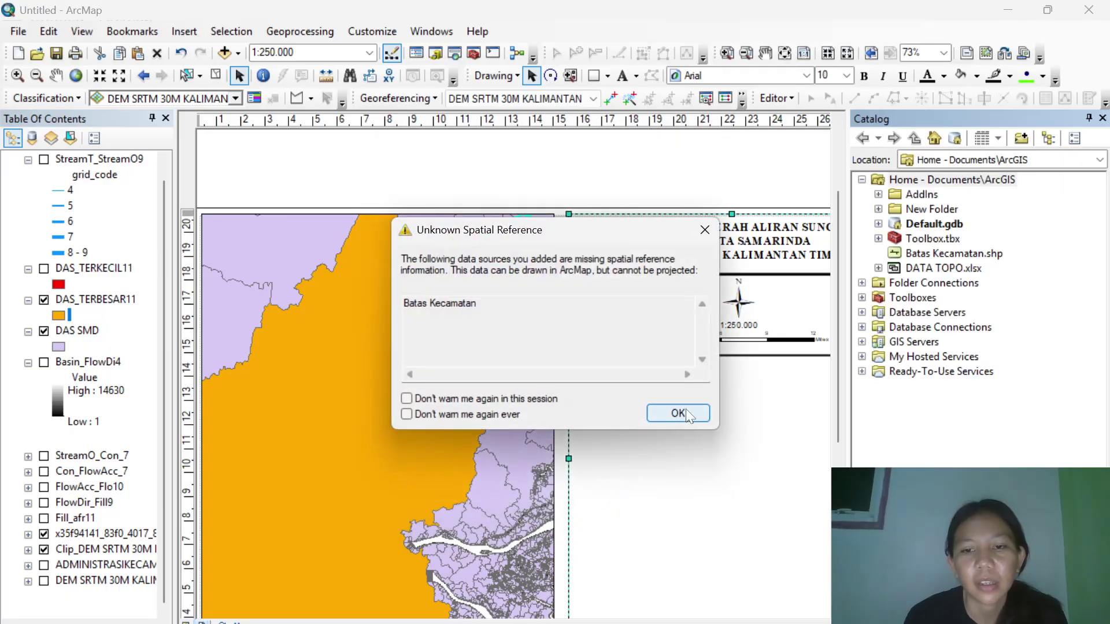
click(685, 410)
Create a second polyline shapefile named 'Intermiten' in the same Home folder.
right_click(924, 180)
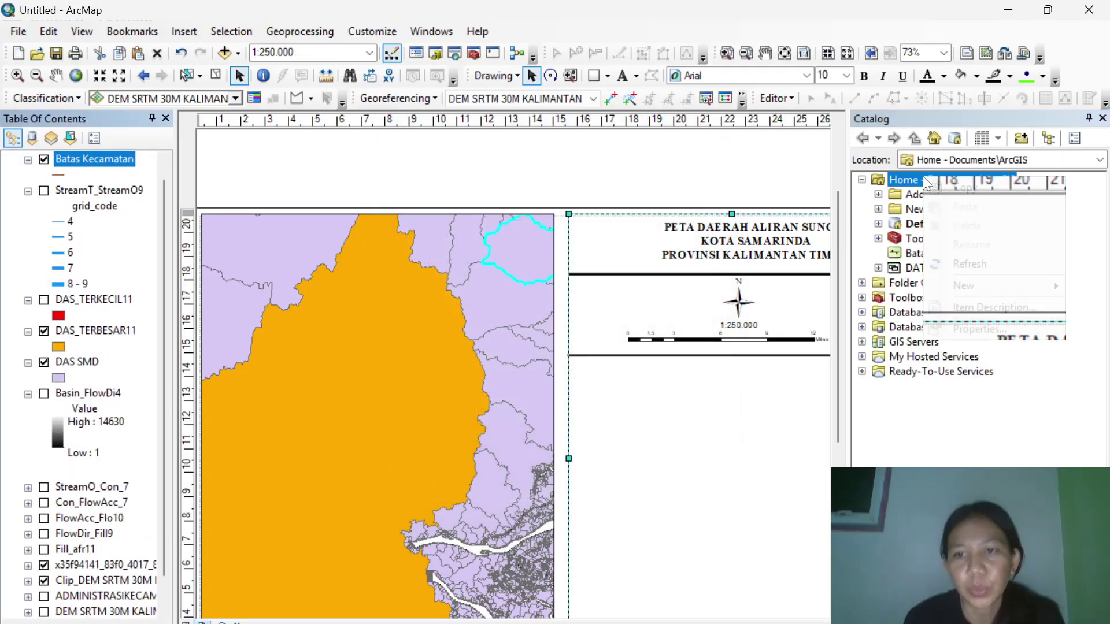
mouse_move(965, 285)
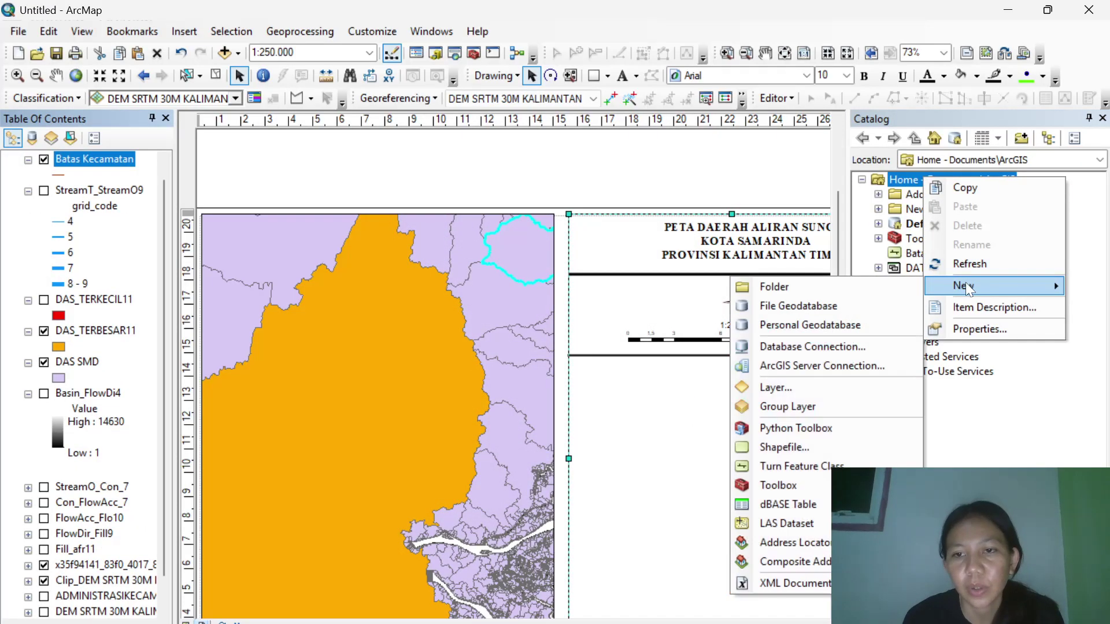
click(763, 448)
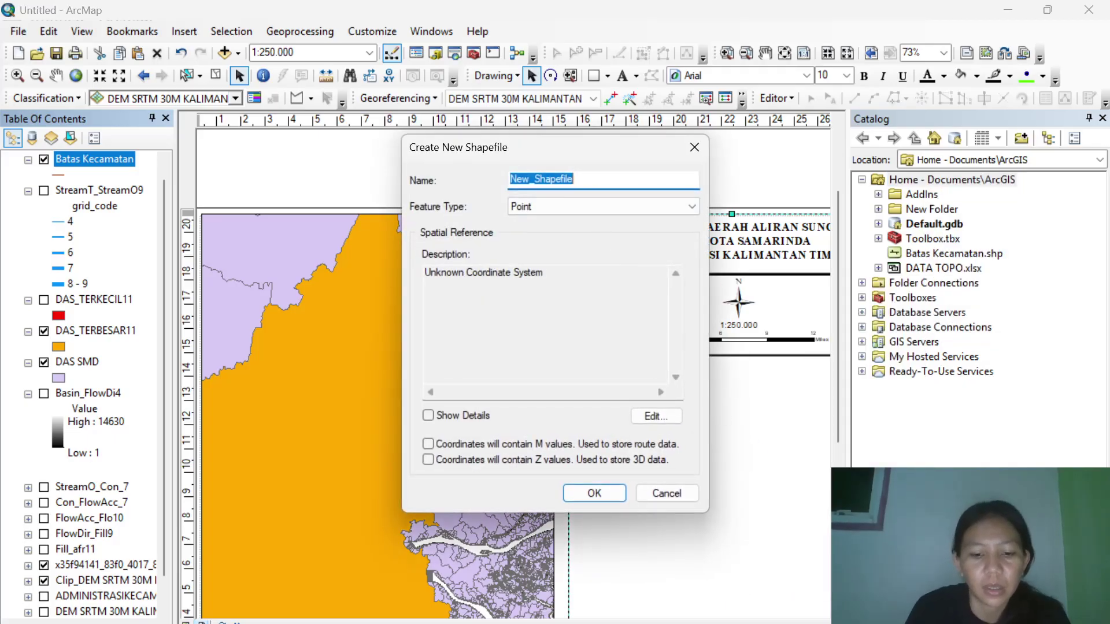
text(Intermiten)
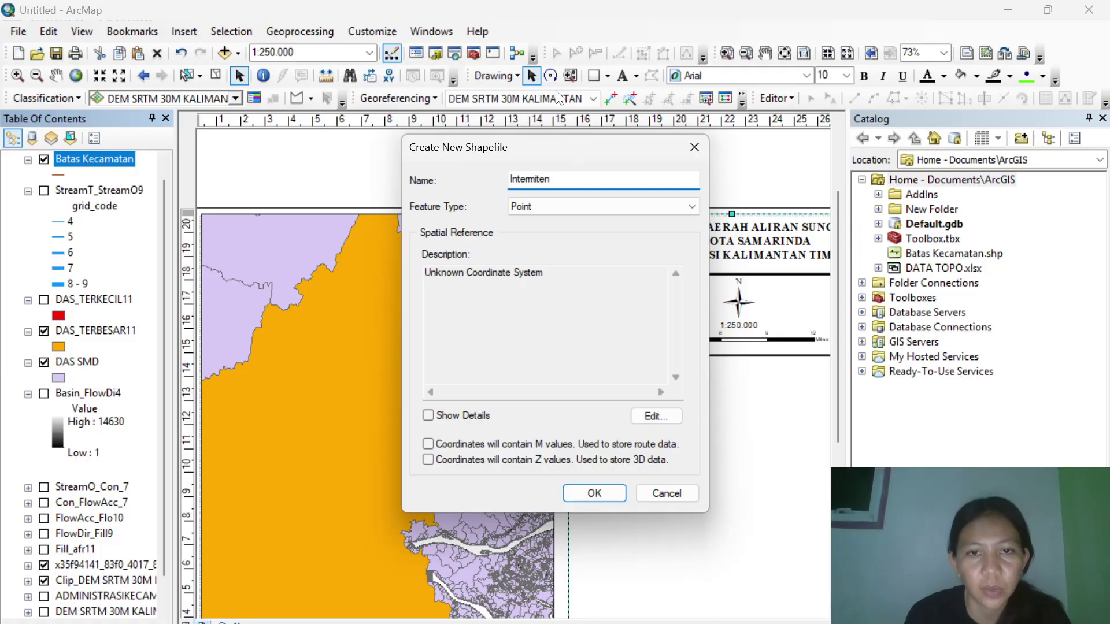
click(543, 206)
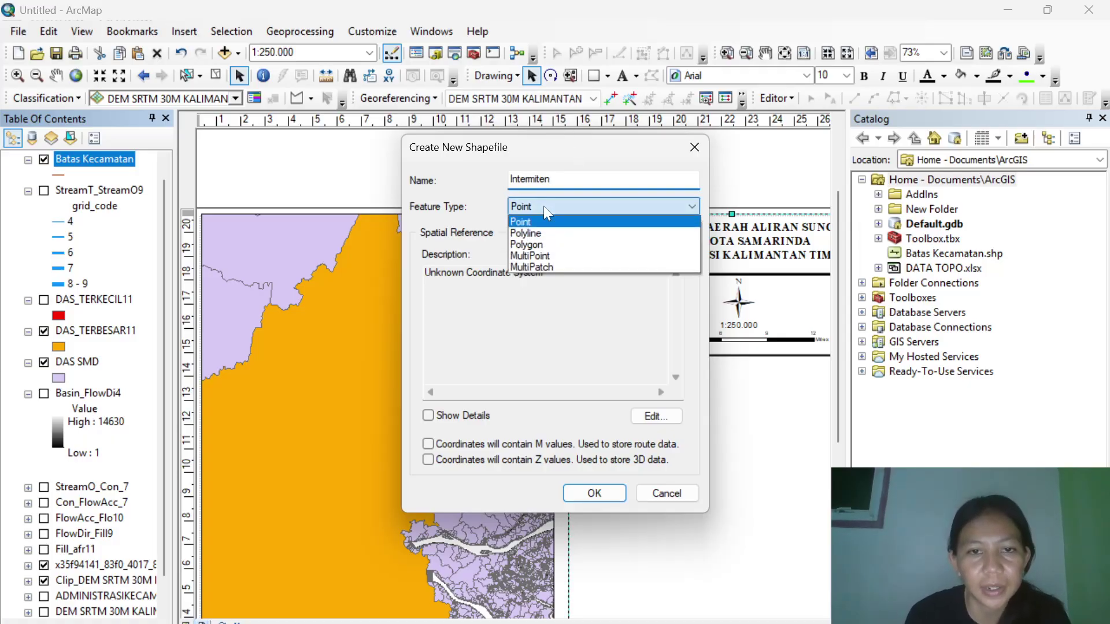
click(543, 227)
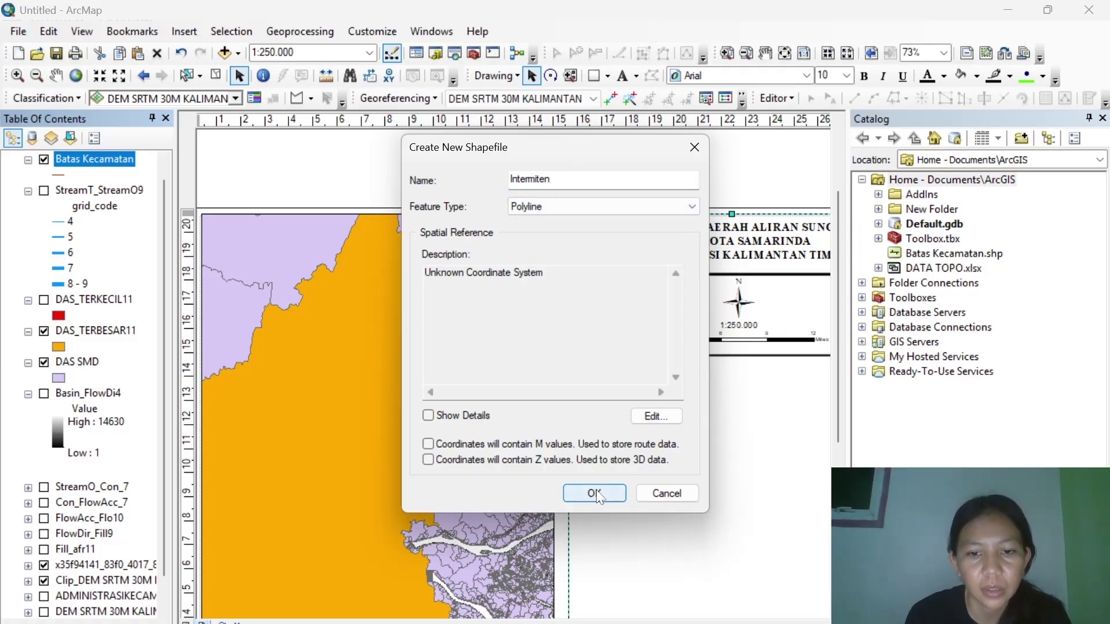
click(594, 493)
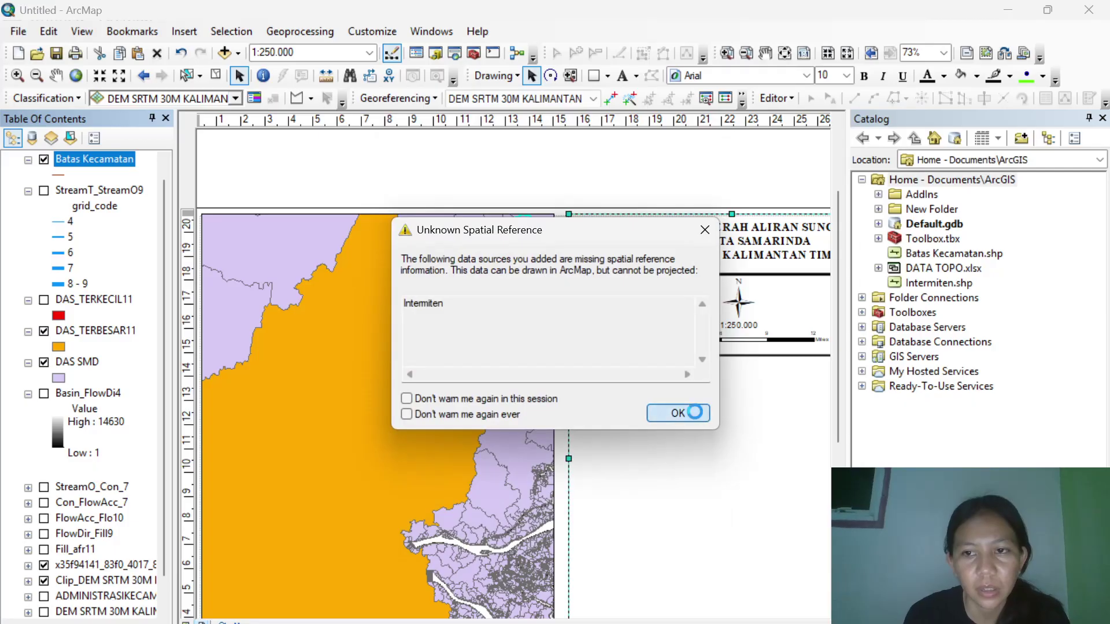
click(678, 414)
Create the Sungai Utama polyline shapefile in the home folder, accepting the unknown spatial reference warning.
right_click(961, 183)
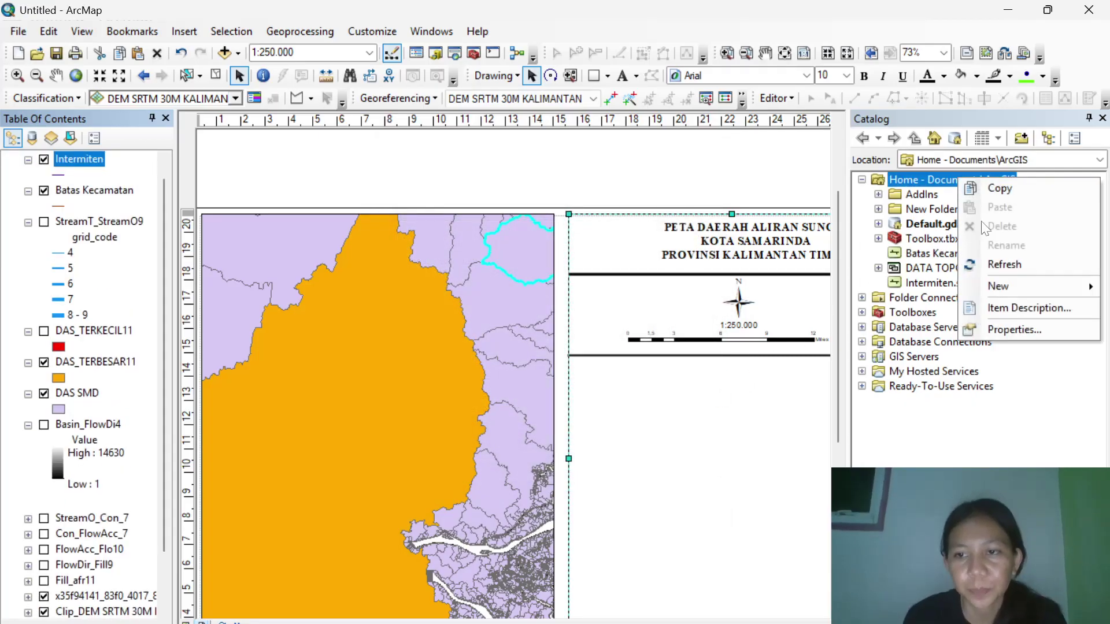
mouse_move(1014, 283)
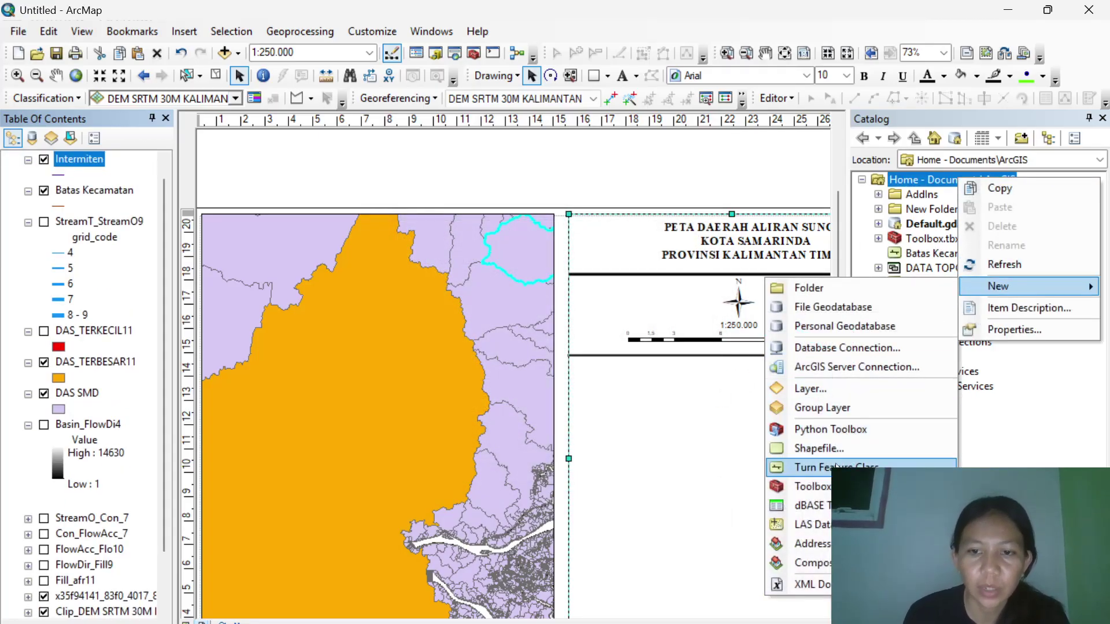
click(833, 448)
text(Sub)
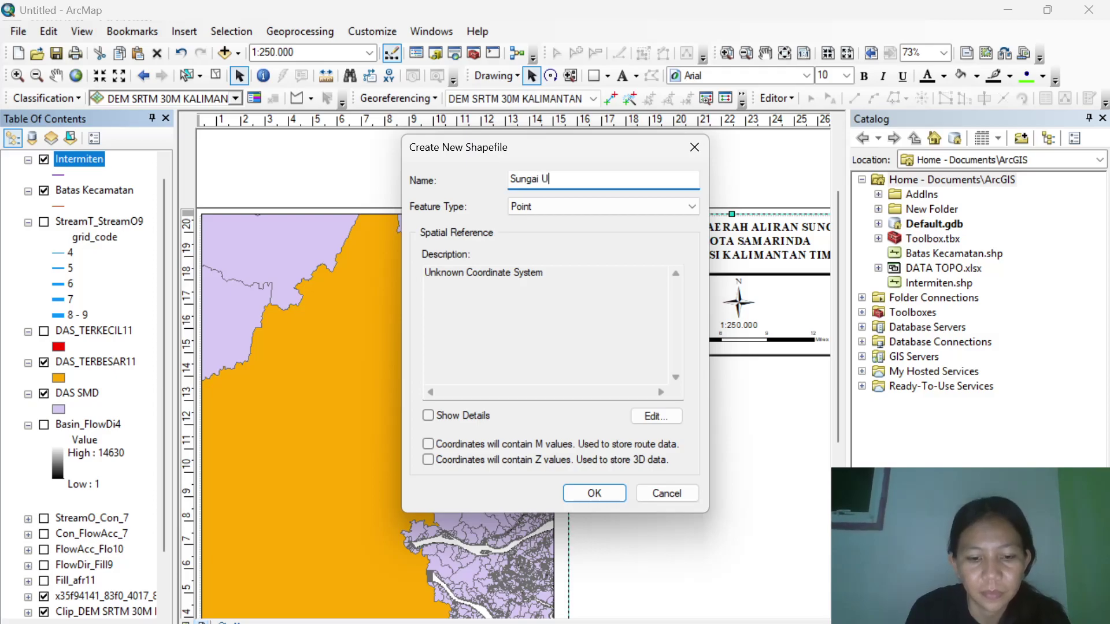
click(531, 210)
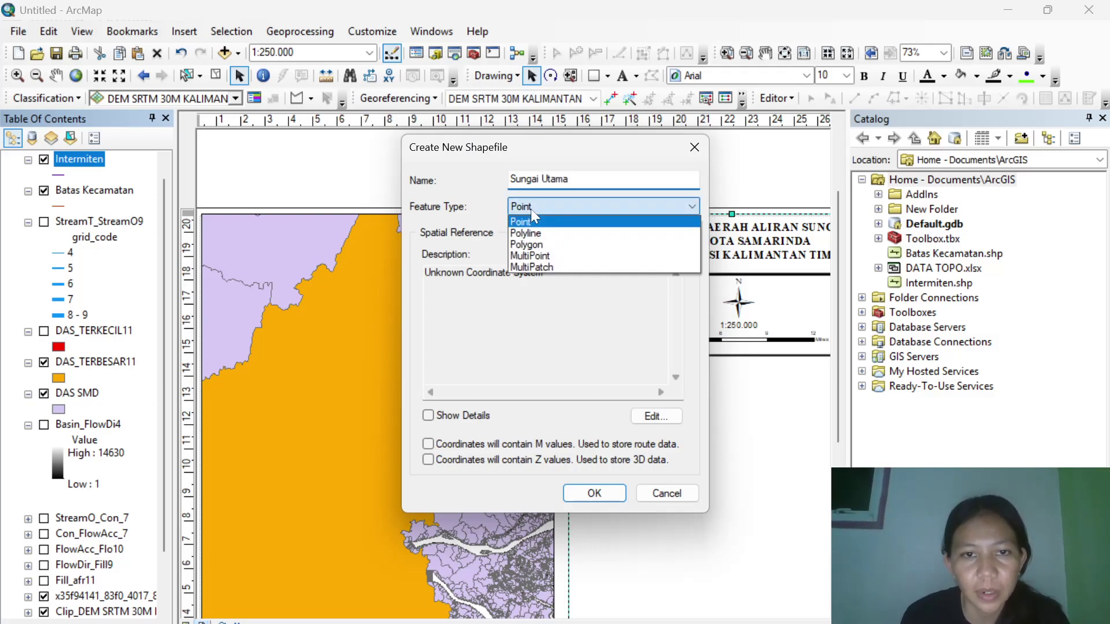
click(543, 233)
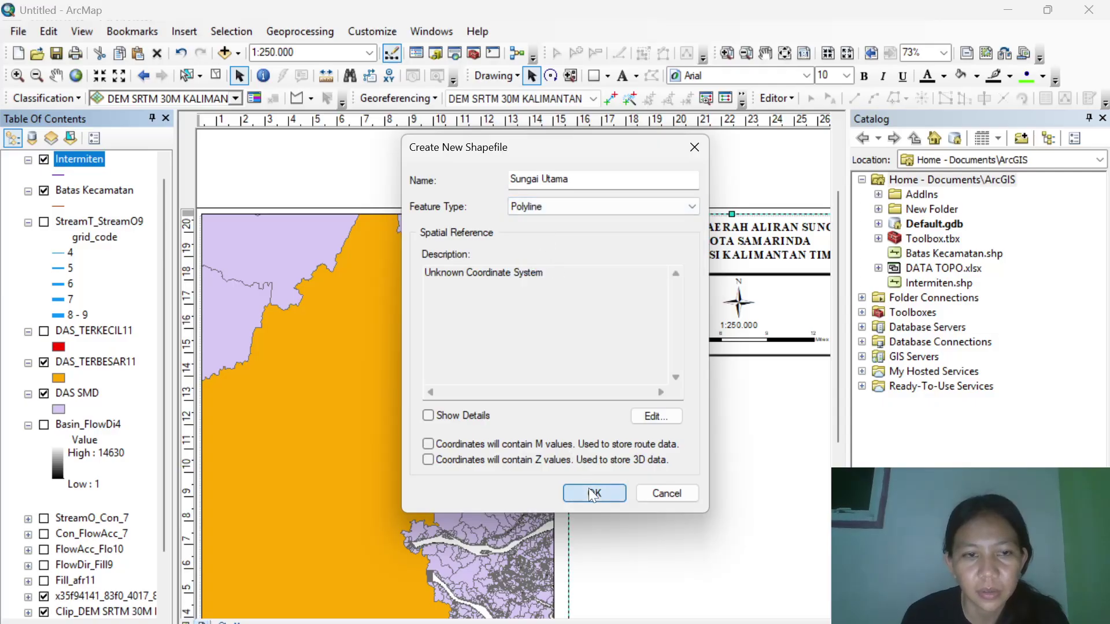
click(594, 493)
click(677, 413)
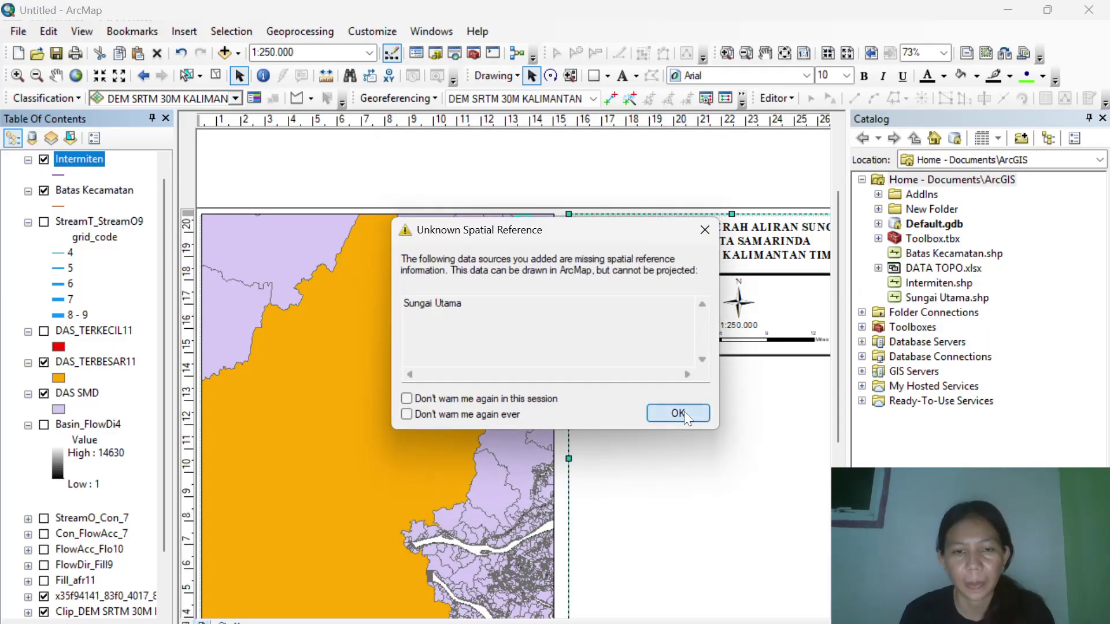
Create a polyline shapefile named Induk in Documents\ArcGIS and add it to the map.
right_click(959, 181)
mouse_move(1014, 287)
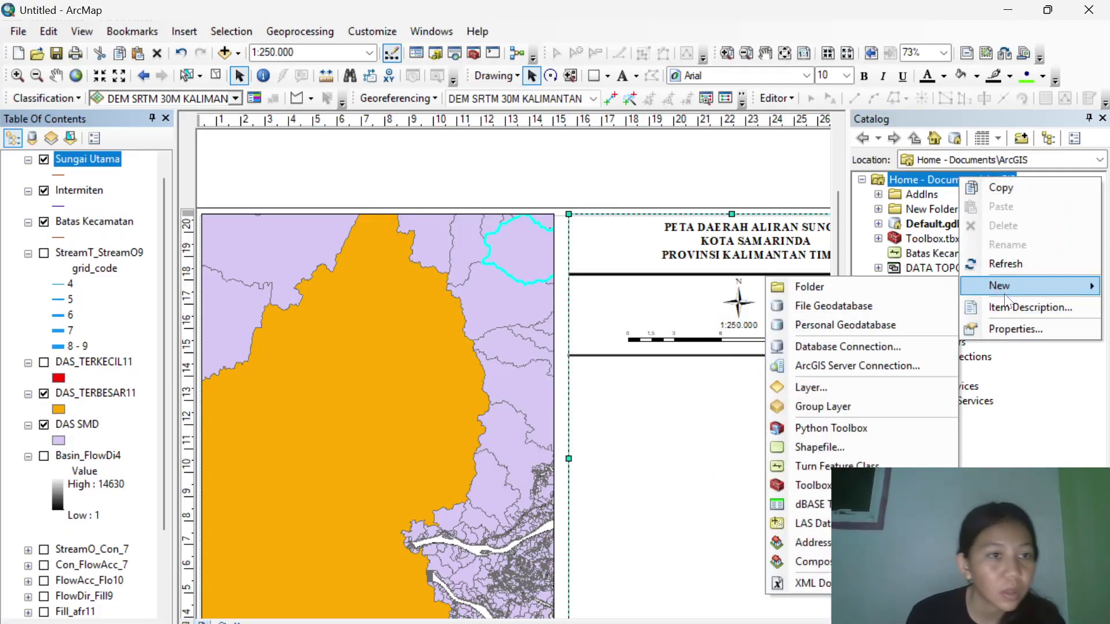
click(793, 448)
text(Induk)
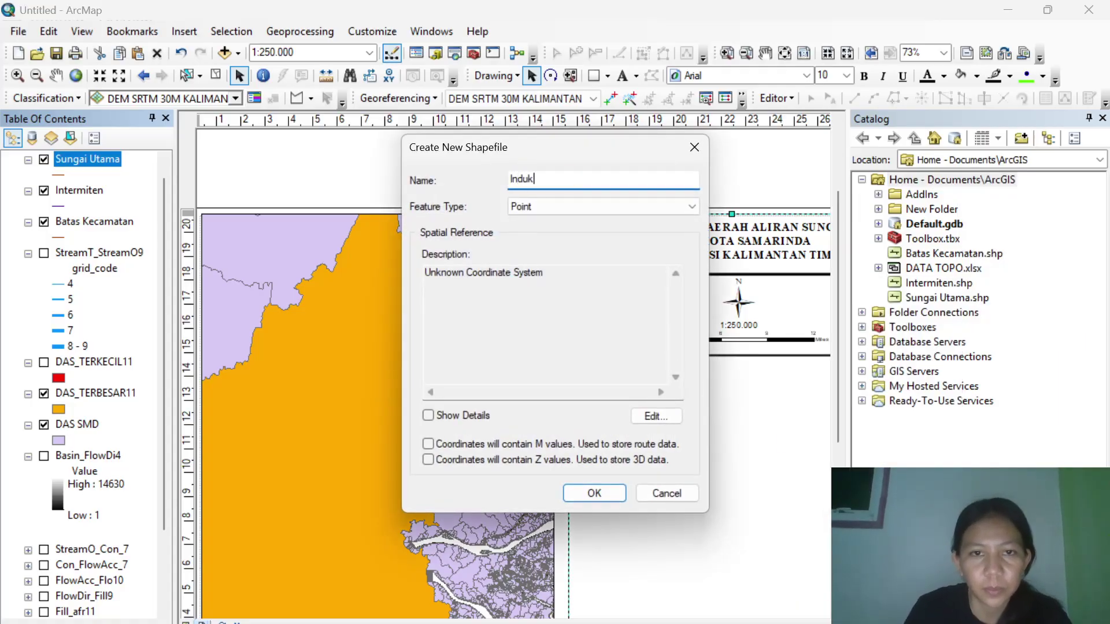
click(553, 204)
click(548, 234)
click(585, 492)
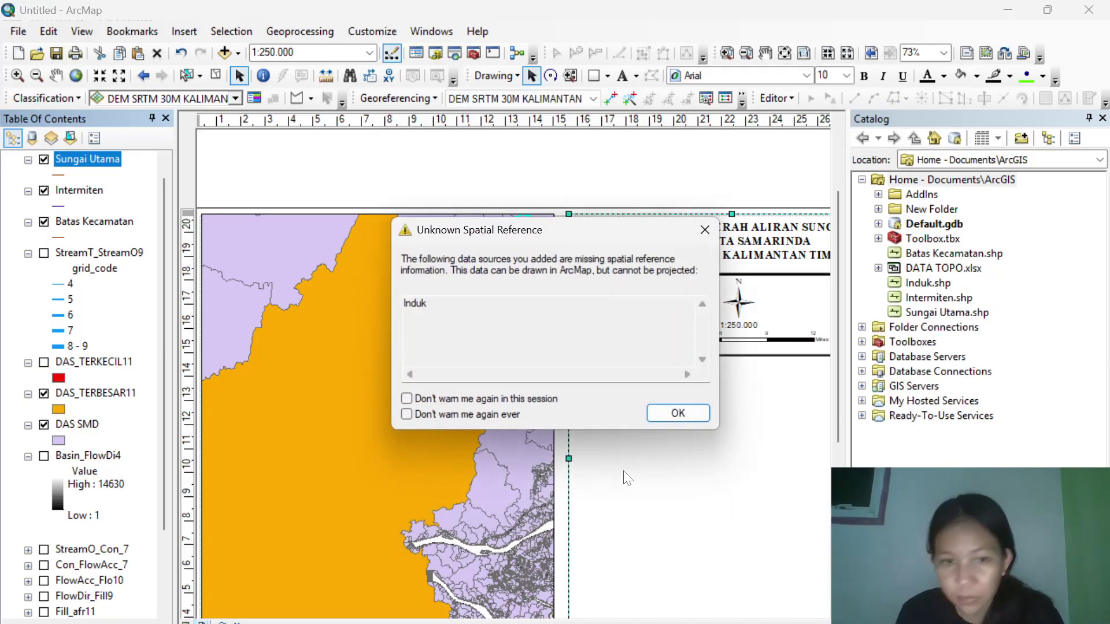
click(678, 414)
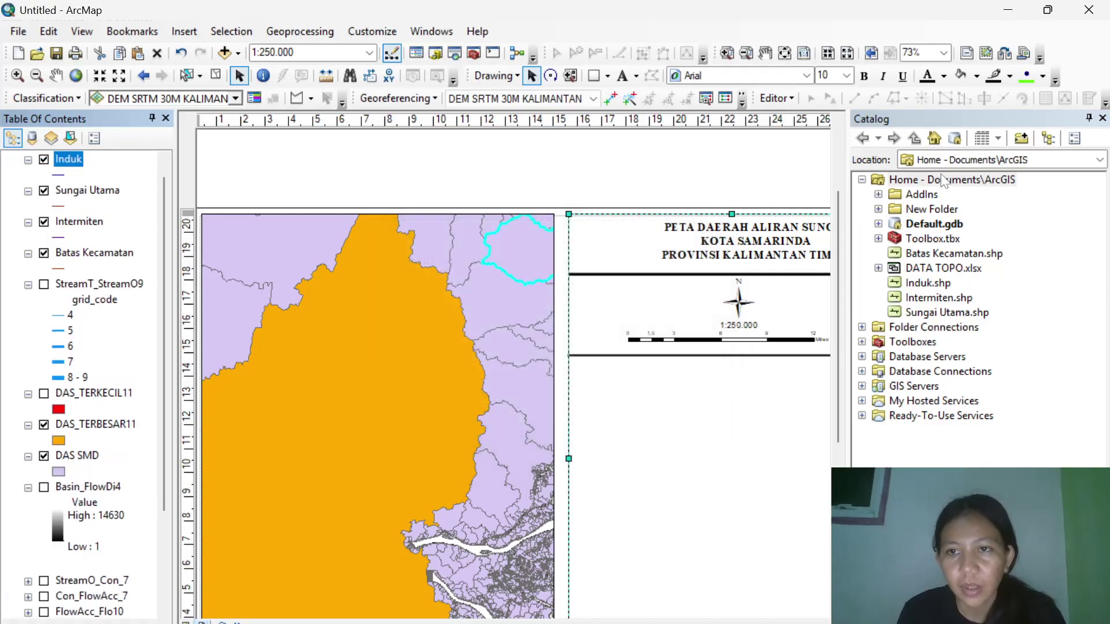
Create a 'Batas kabupaten' polyline shapefile in Documents\ArcGIS, accepting the spatial reference warning.
right_click(943, 181)
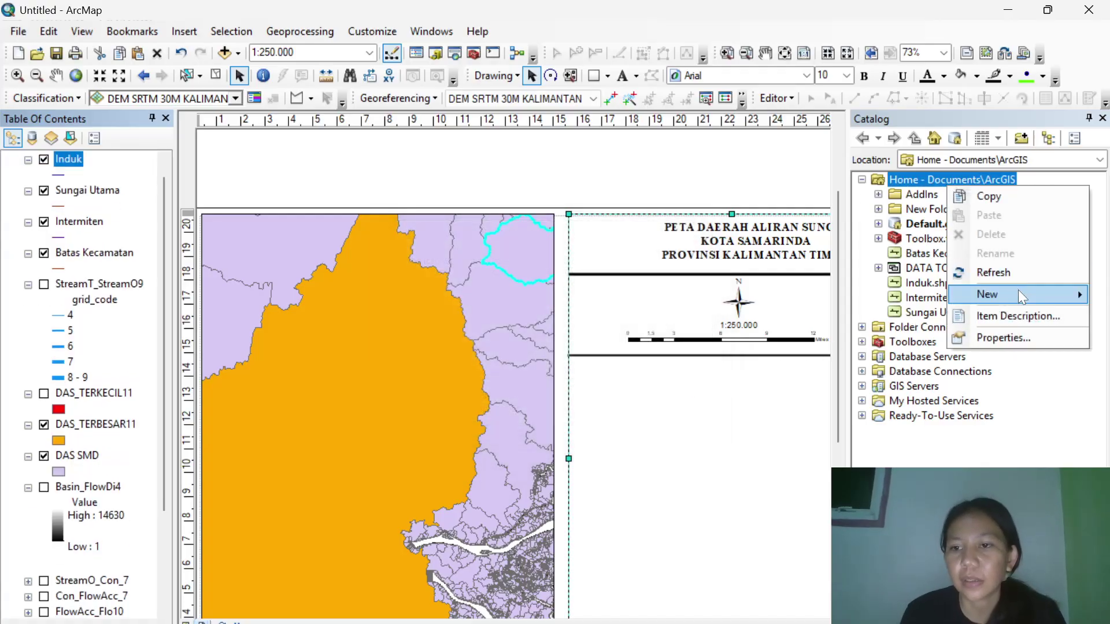
mouse_move(1018, 290)
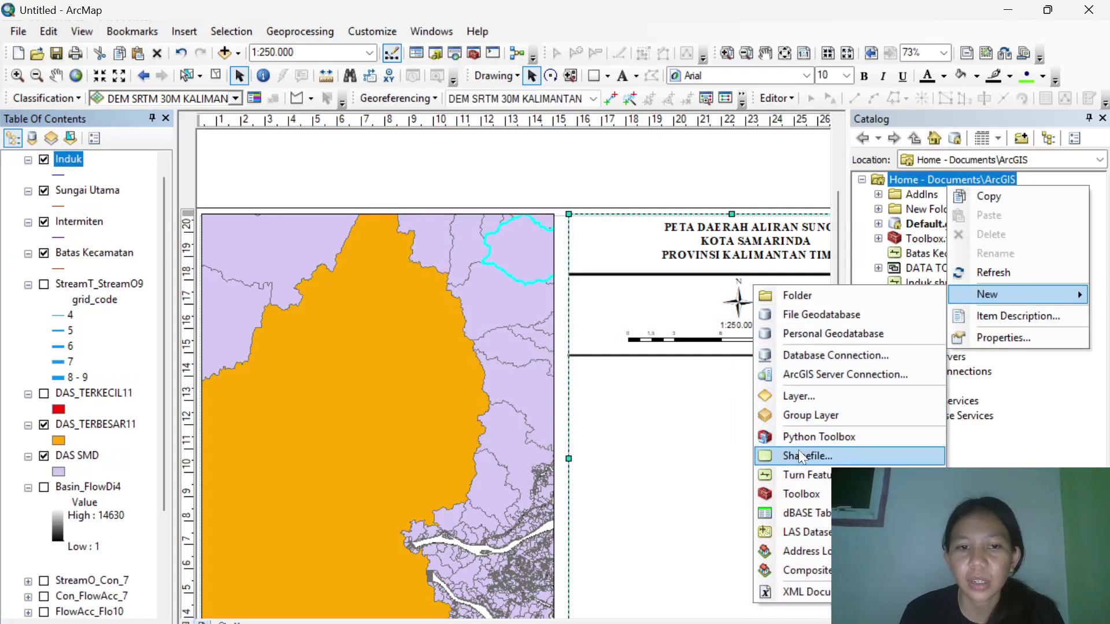
click(799, 456)
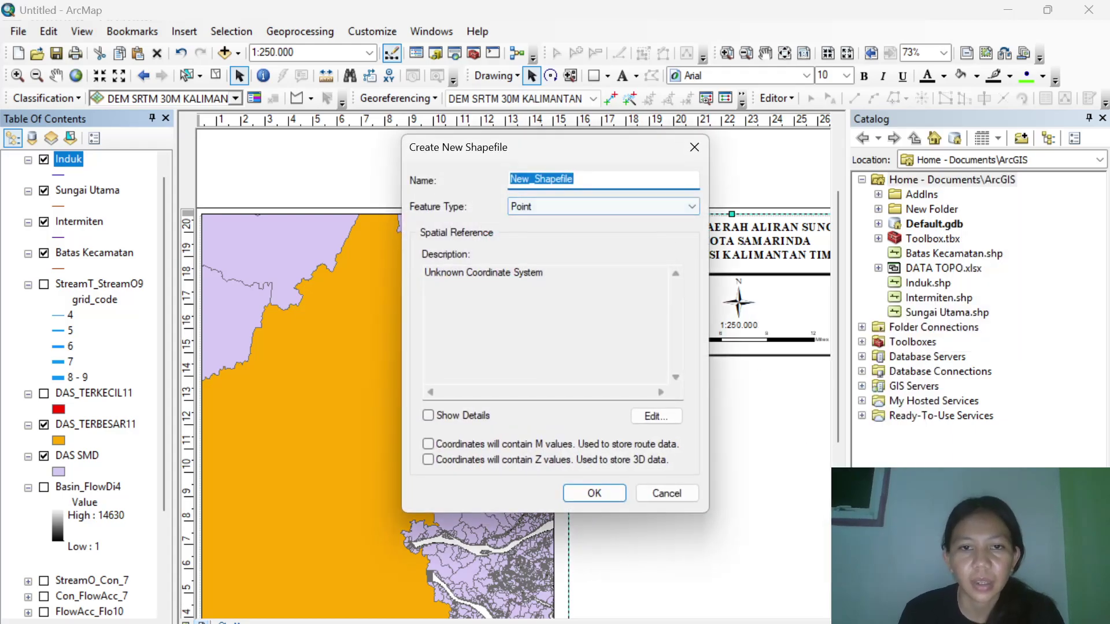
text(Batas)
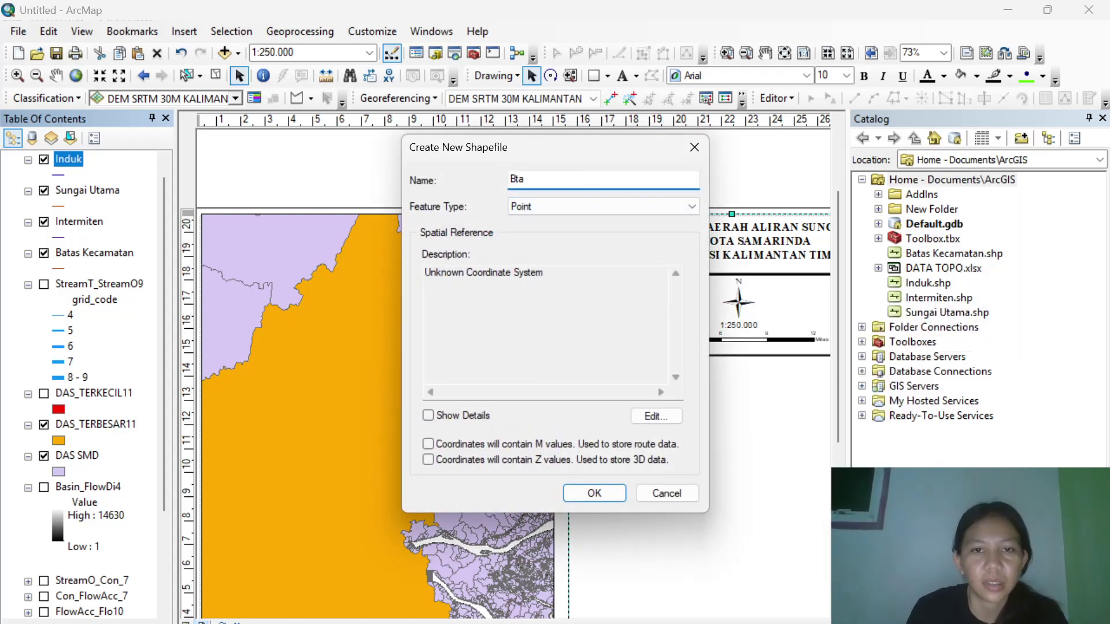
text( kab)
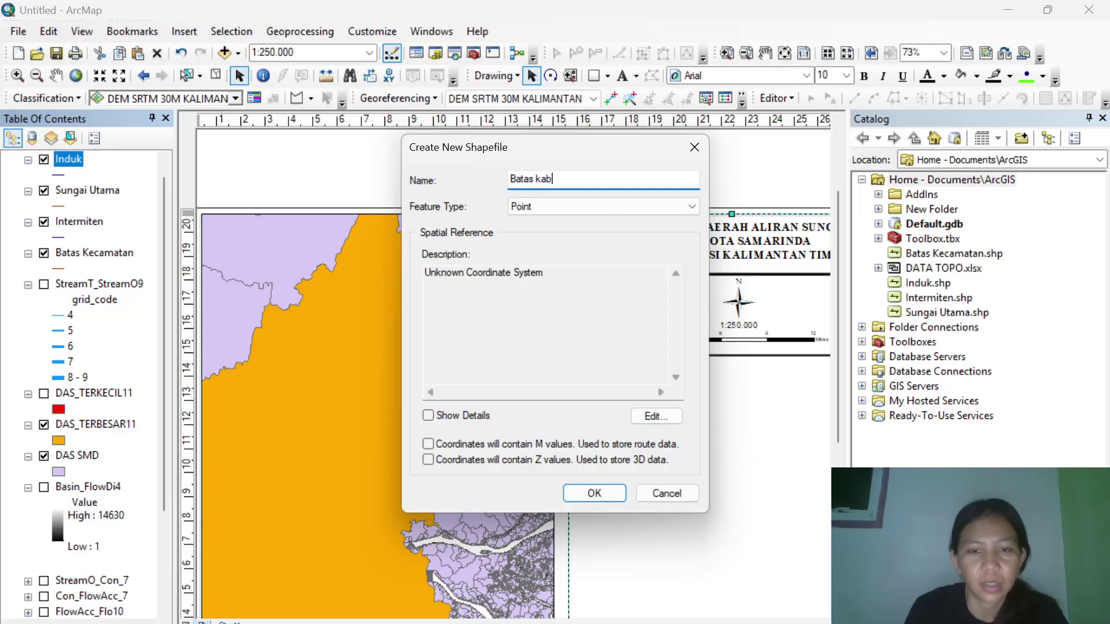
text(upaten)
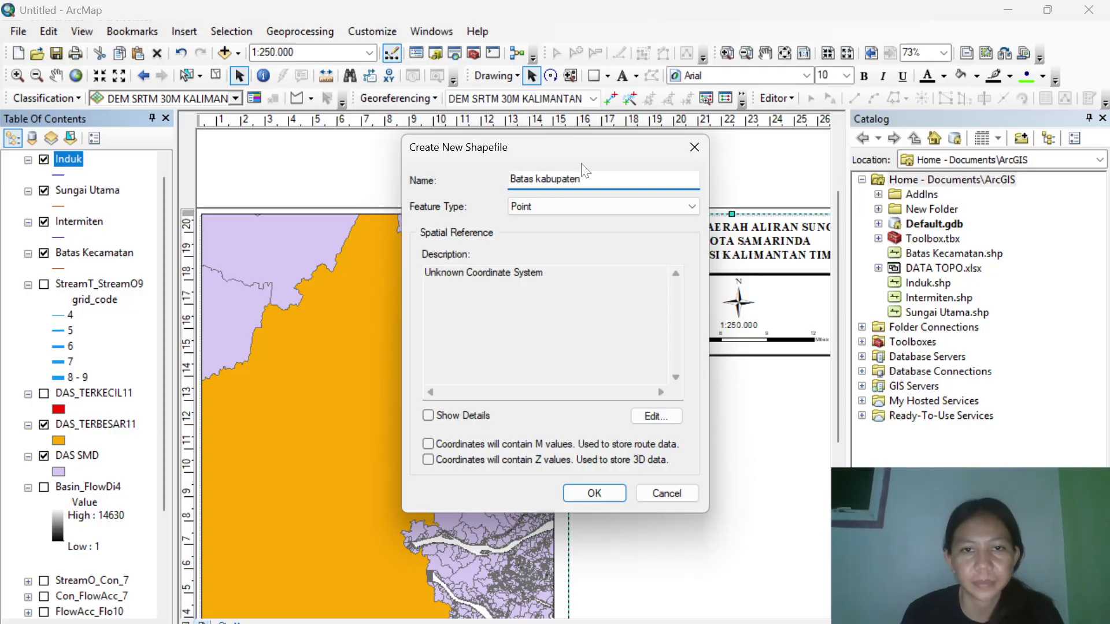
click(595, 206)
click(567, 231)
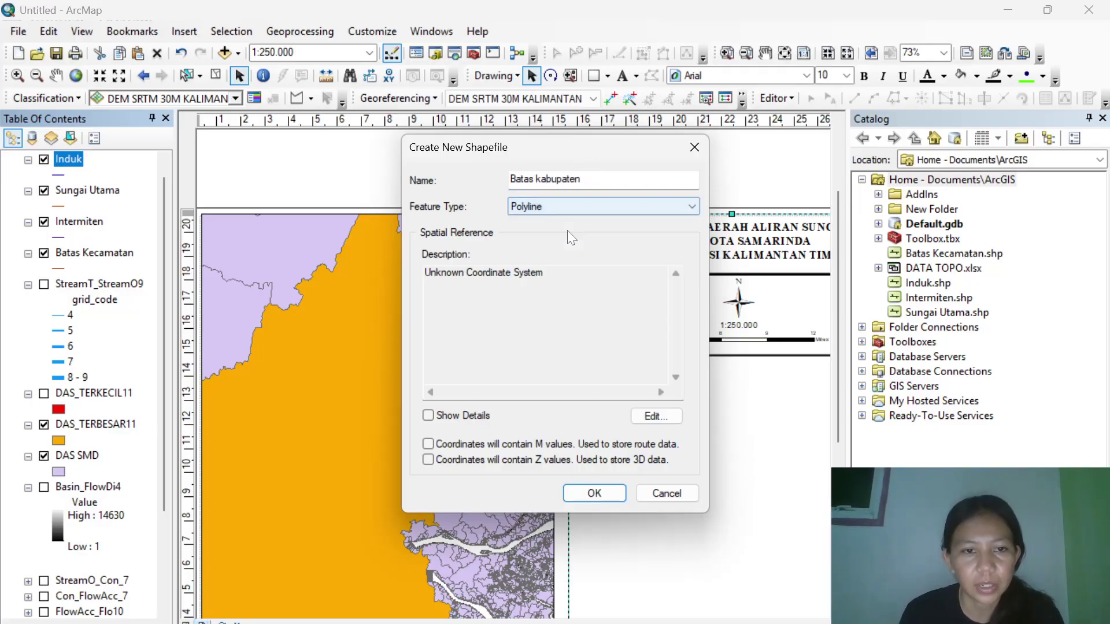
click(592, 495)
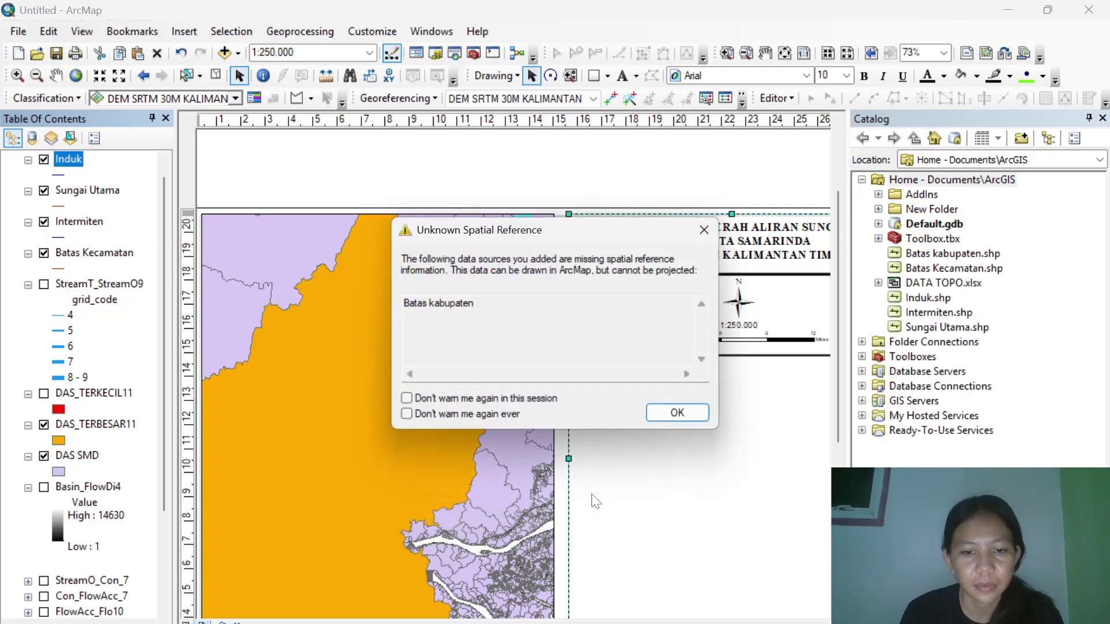
click(678, 413)
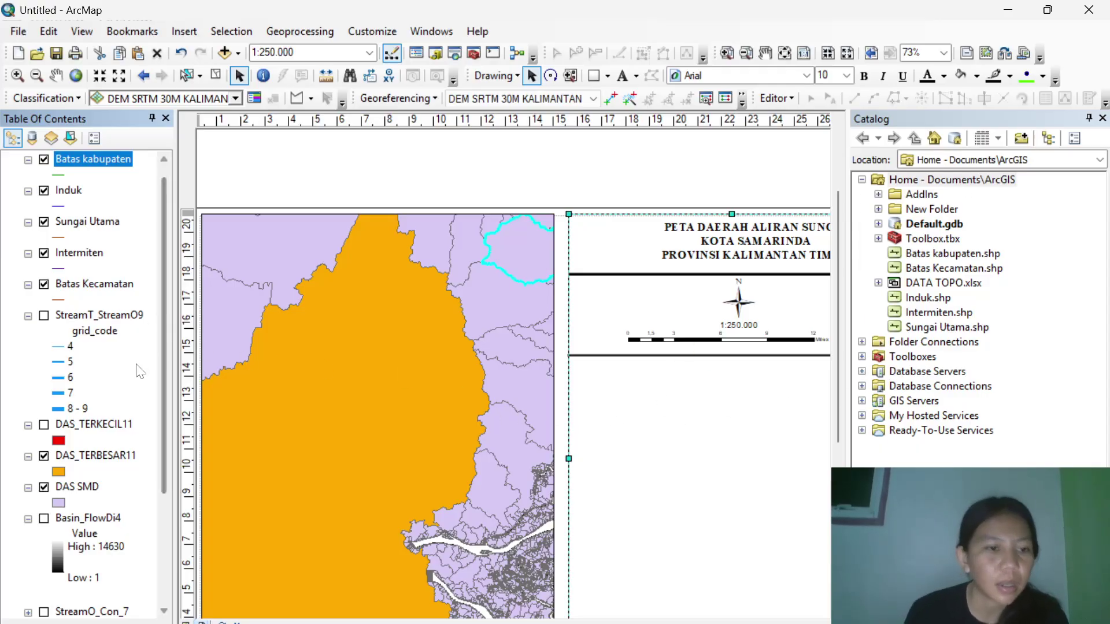
scroll(137, 367, down, 3)
scroll(139, 370, up, 4)
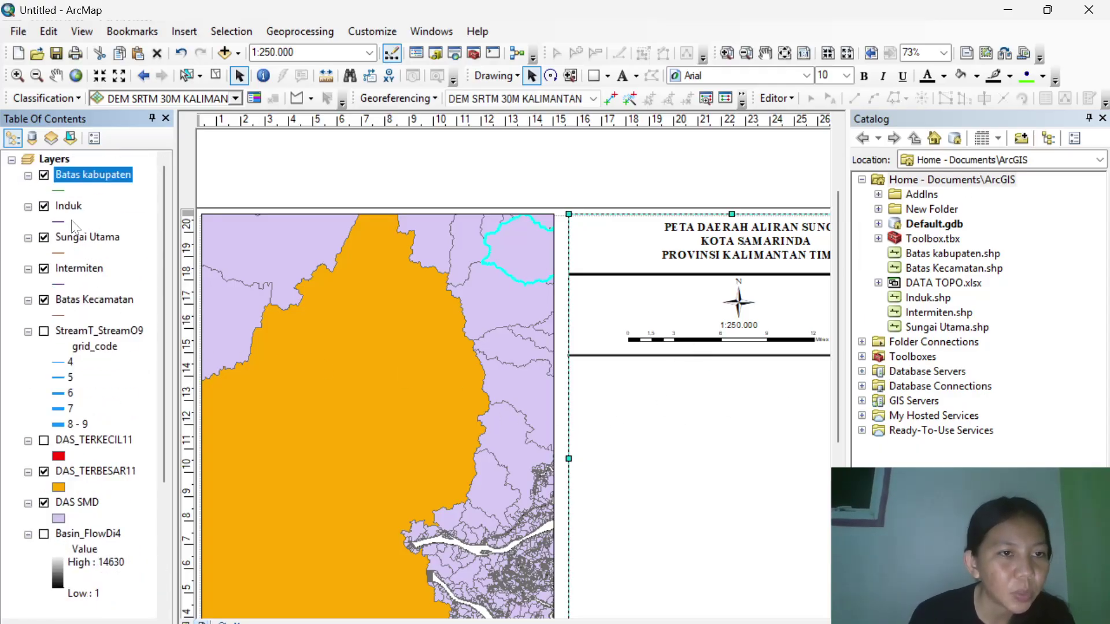
With the Layers data frame selected, browse Add Data up through AC 4 to the SIG folder.
click(54, 162)
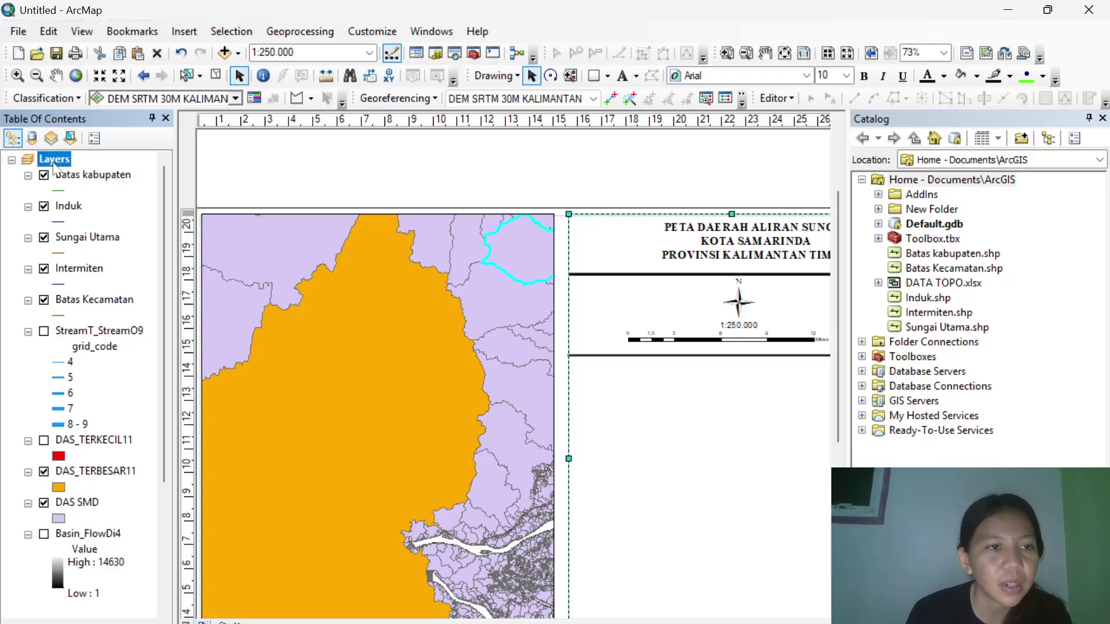
click(228, 56)
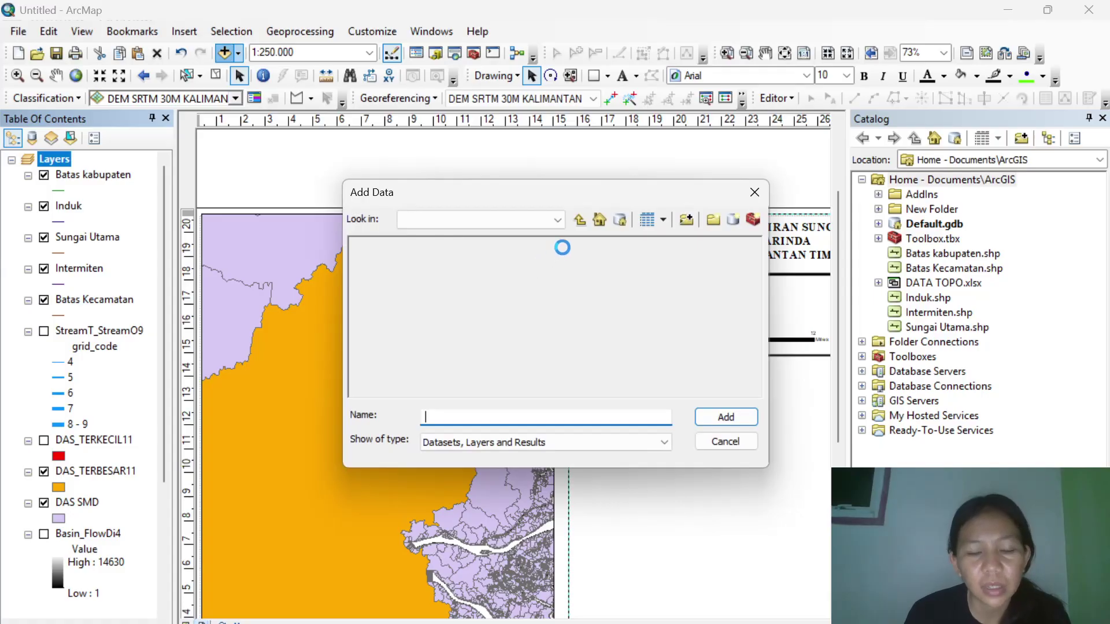
click(578, 221)
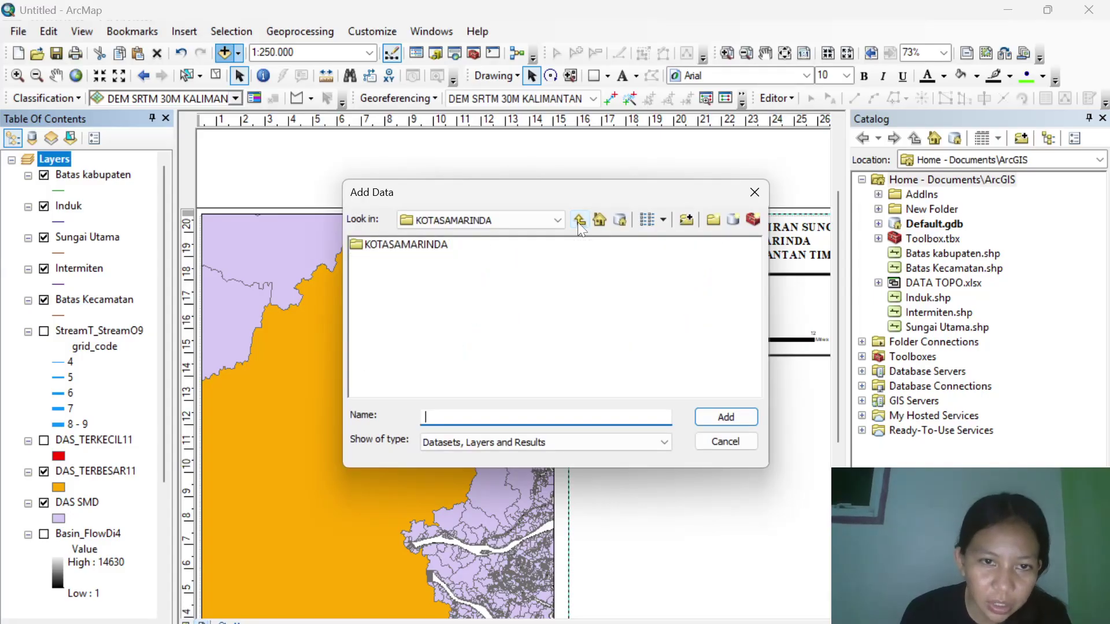
click(578, 221)
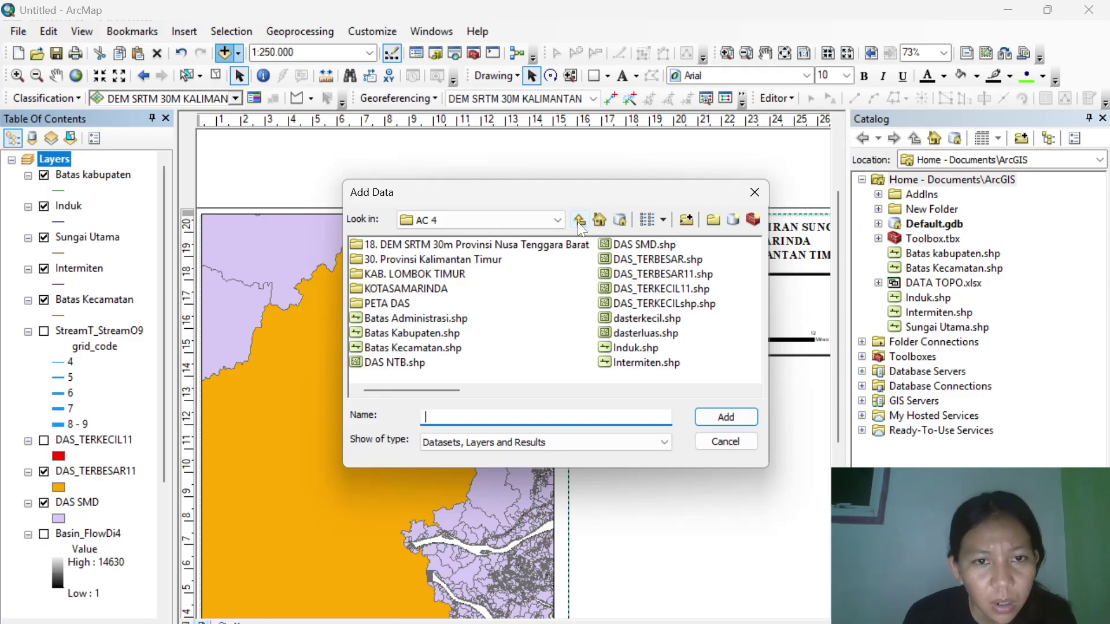
click(578, 221)
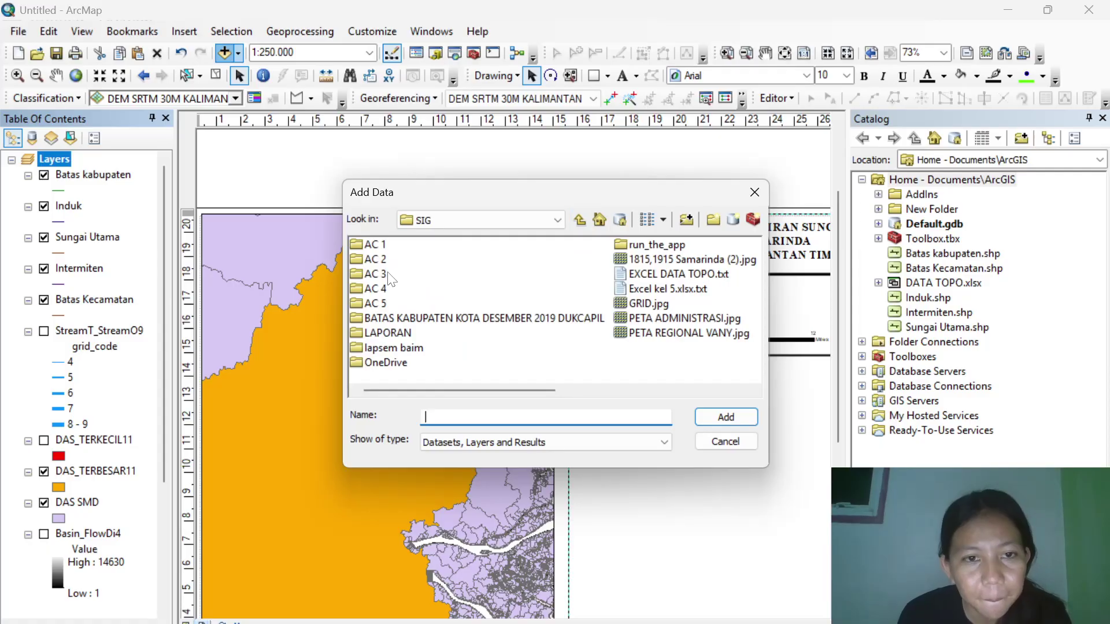
Check the AC 3, AC 2 and AC 1 folders, then add the BATAS KABUPATEN KOTA DESEMBER 2019 DUKCAPIL shapefile.
click(370, 278)
double_click(370, 280)
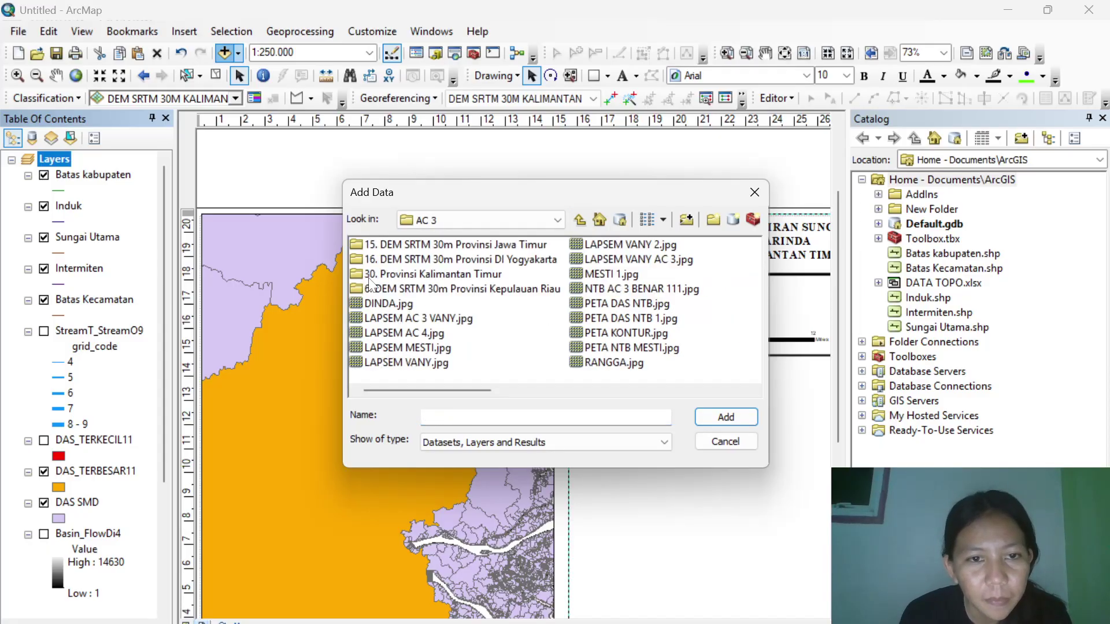
click(579, 221)
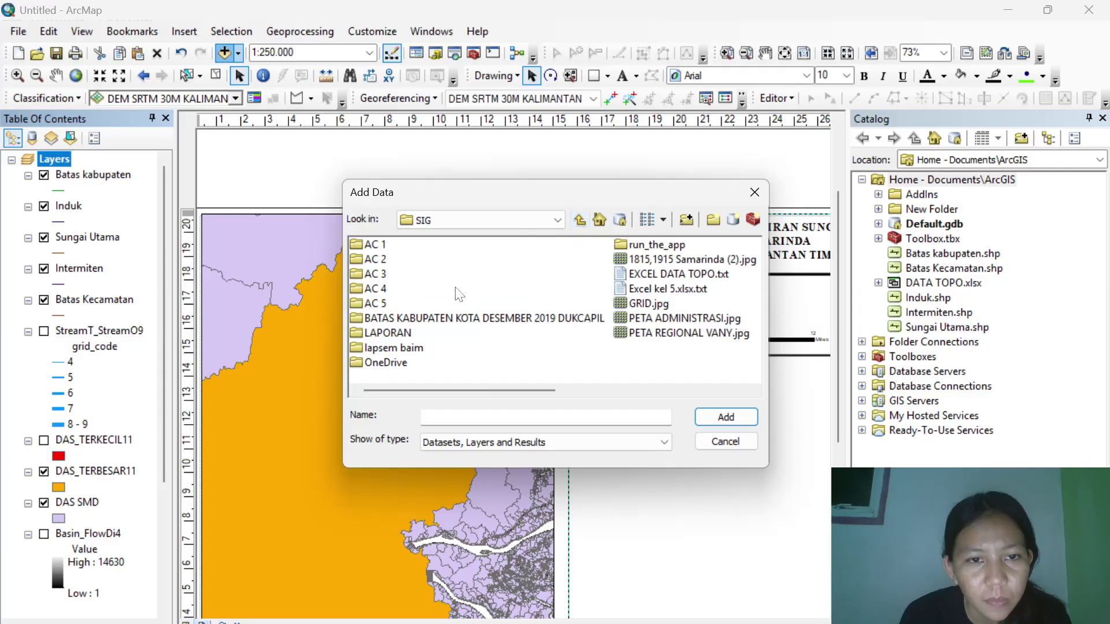
double_click(381, 260)
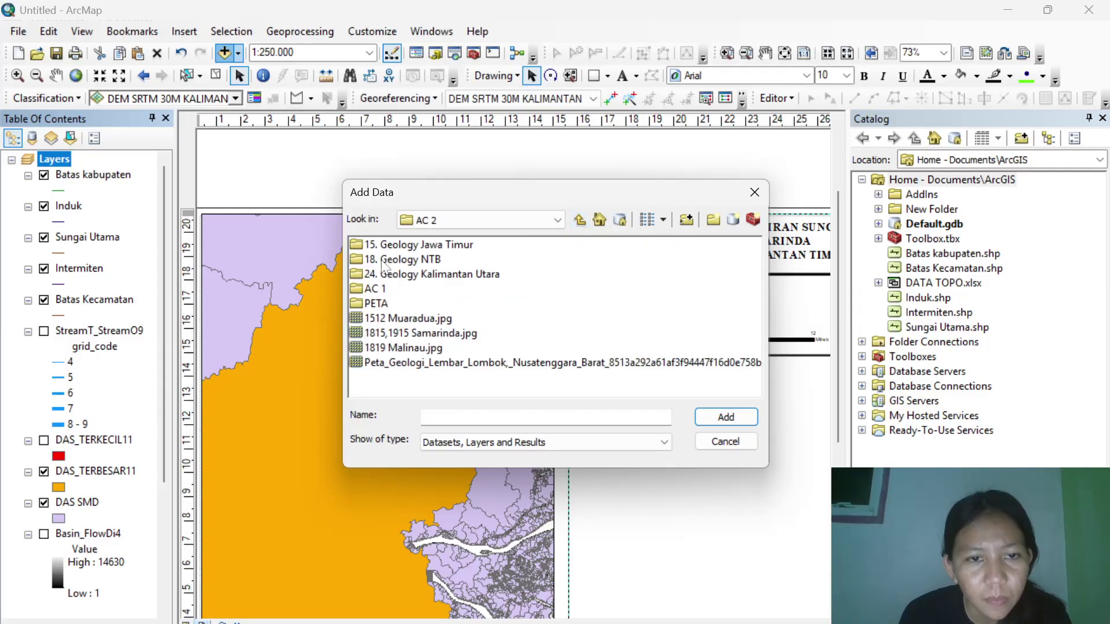
click(579, 220)
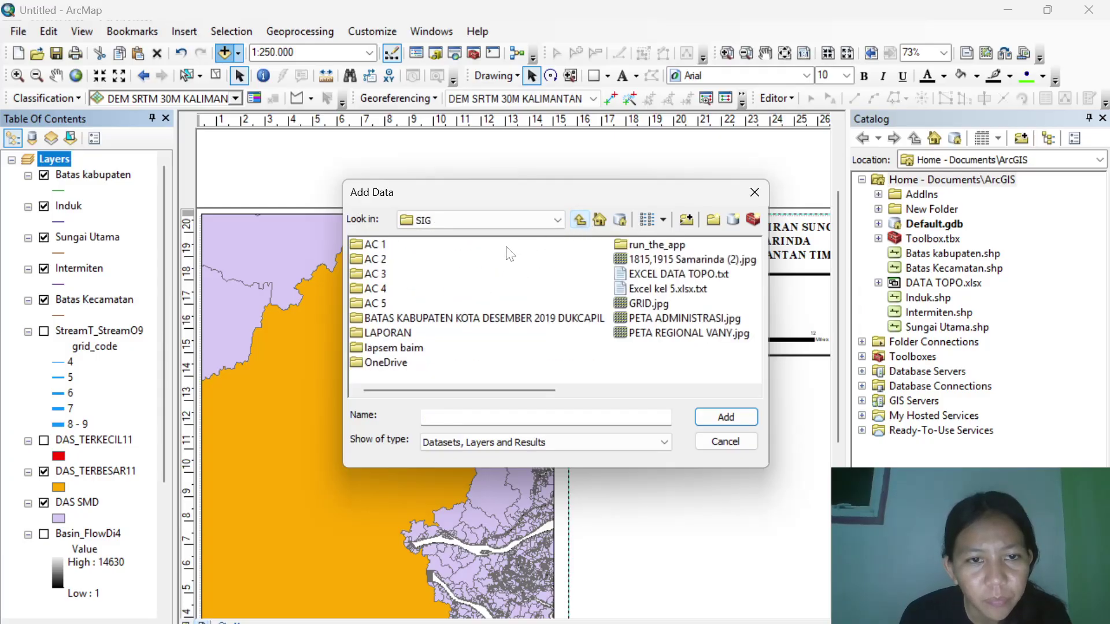
double_click(385, 247)
click(580, 220)
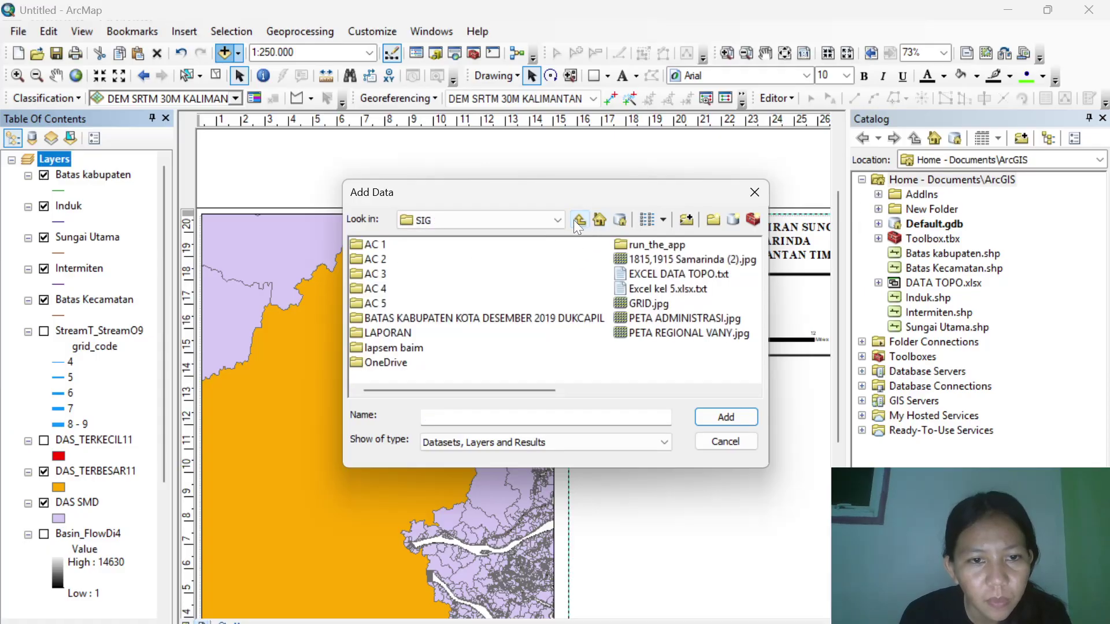
double_click(476, 320)
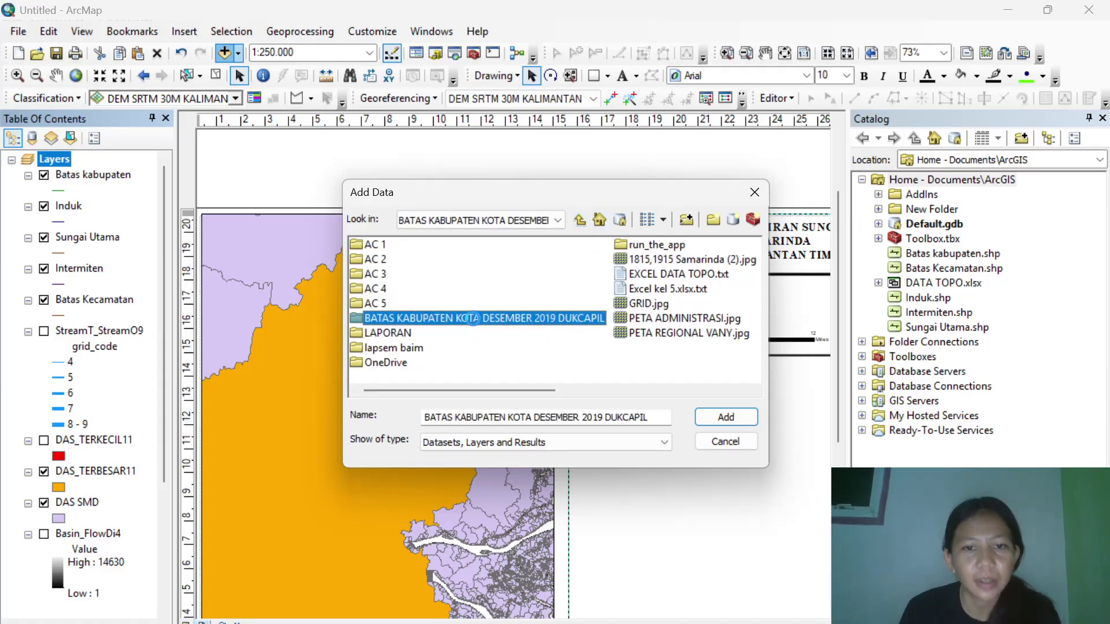
double_click(461, 252)
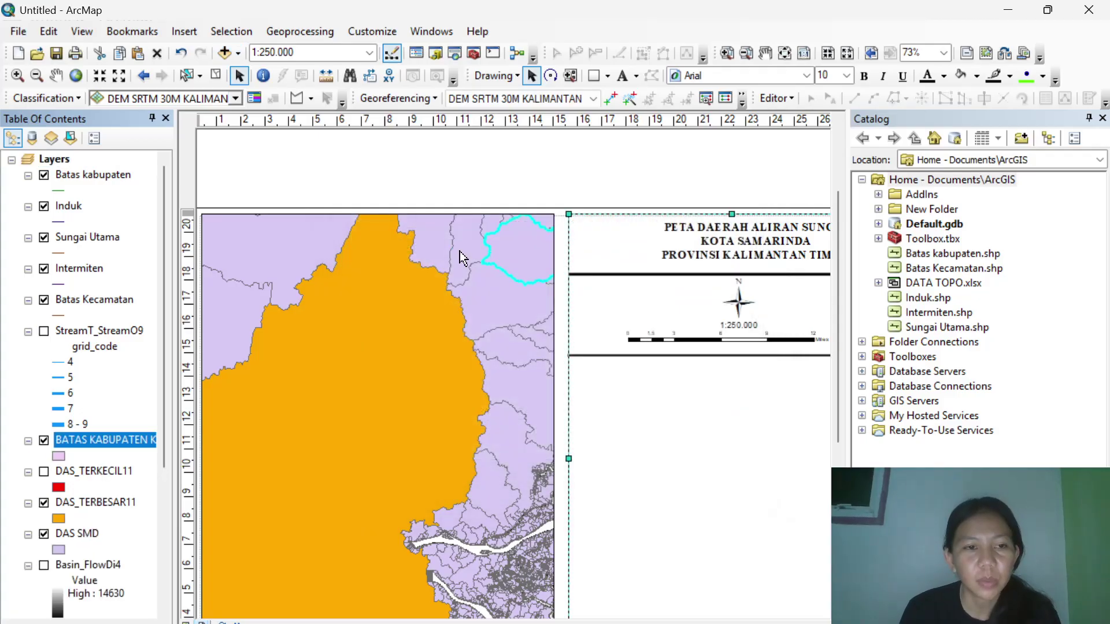
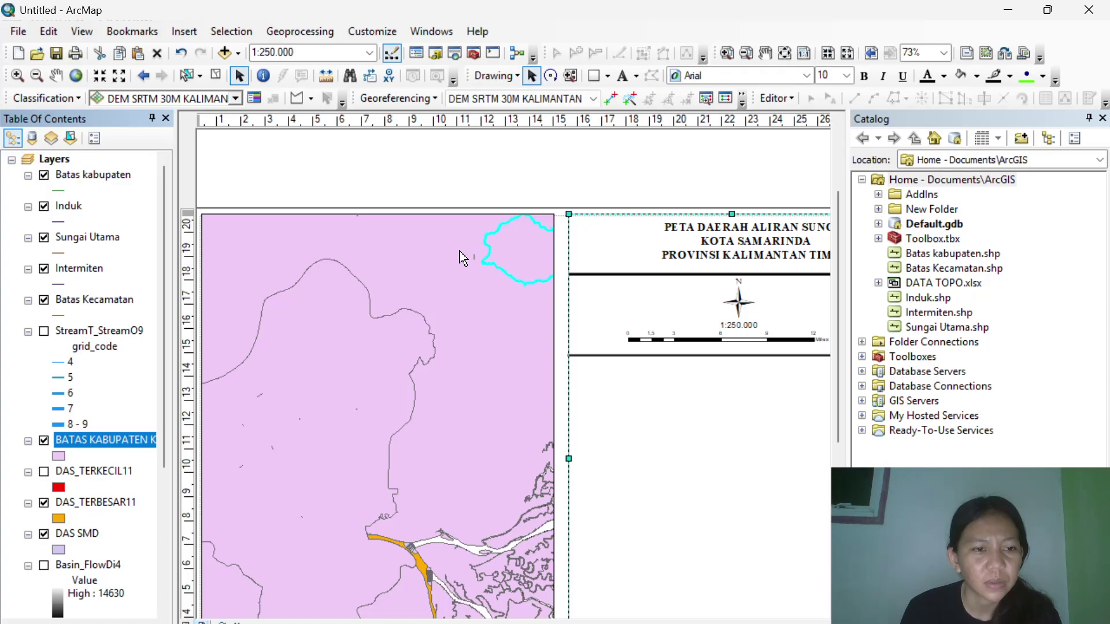
Remove the pink BATAS KABUPATEN layer from the map and close the Catalog window.
right_click(73, 442)
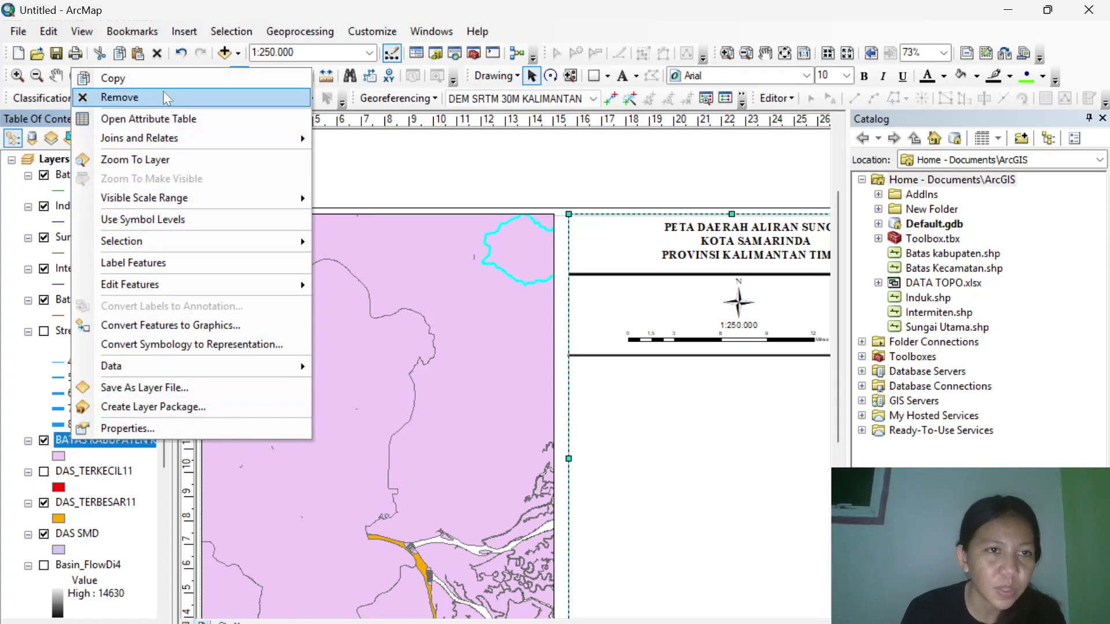
click(163, 99)
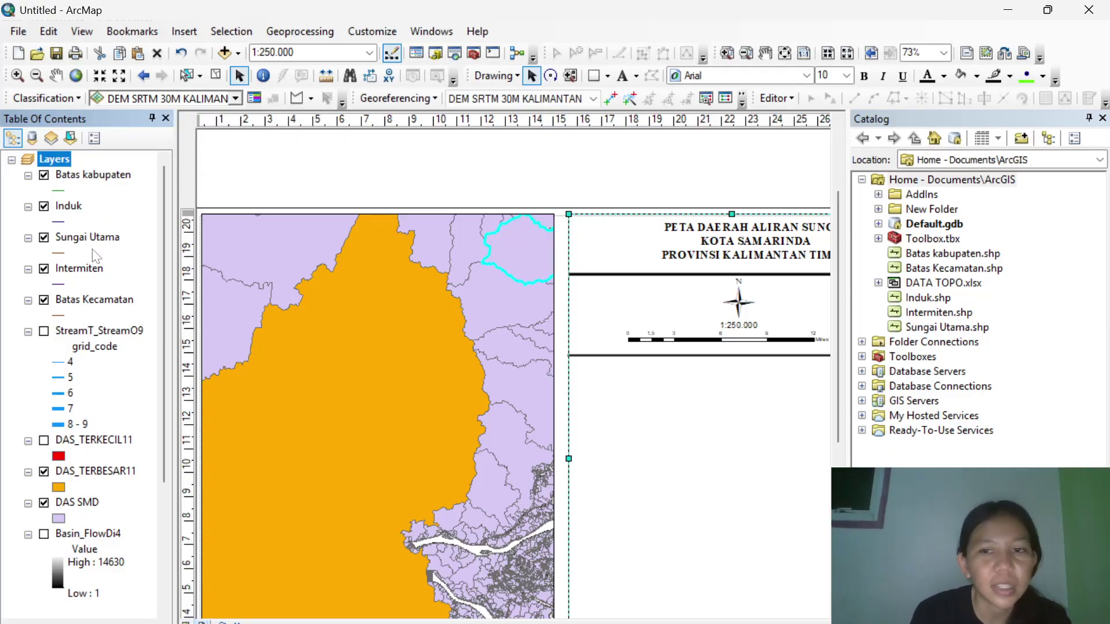
click(1102, 118)
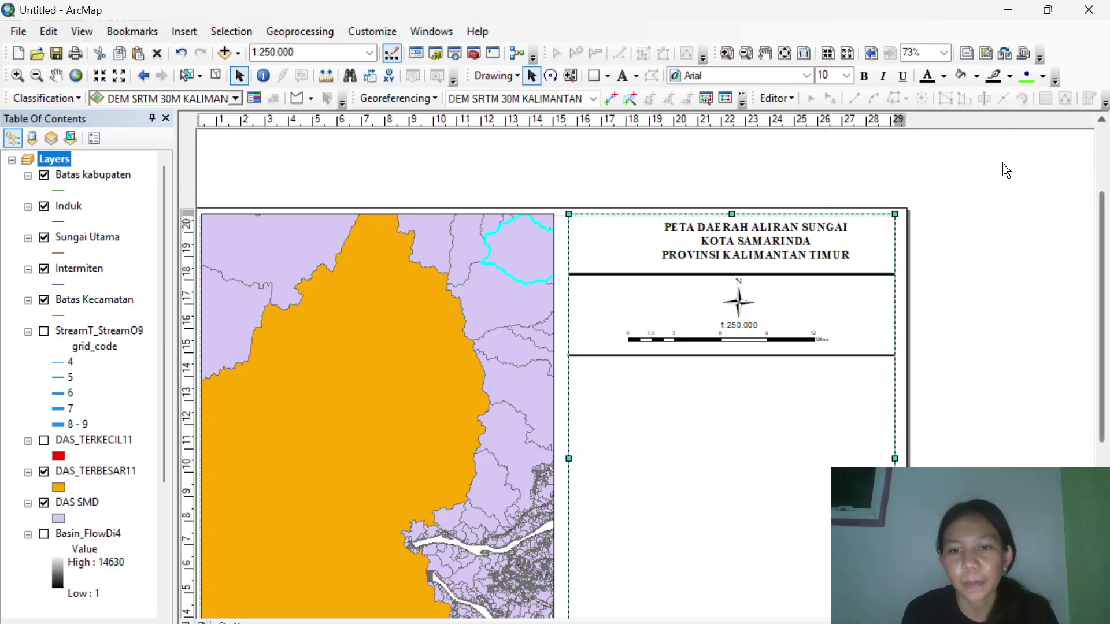
Start a legend listing only Batas kabupaten, Induk, Sungai Utama, Intermiten and Batas Kecamatan.
click(183, 31)
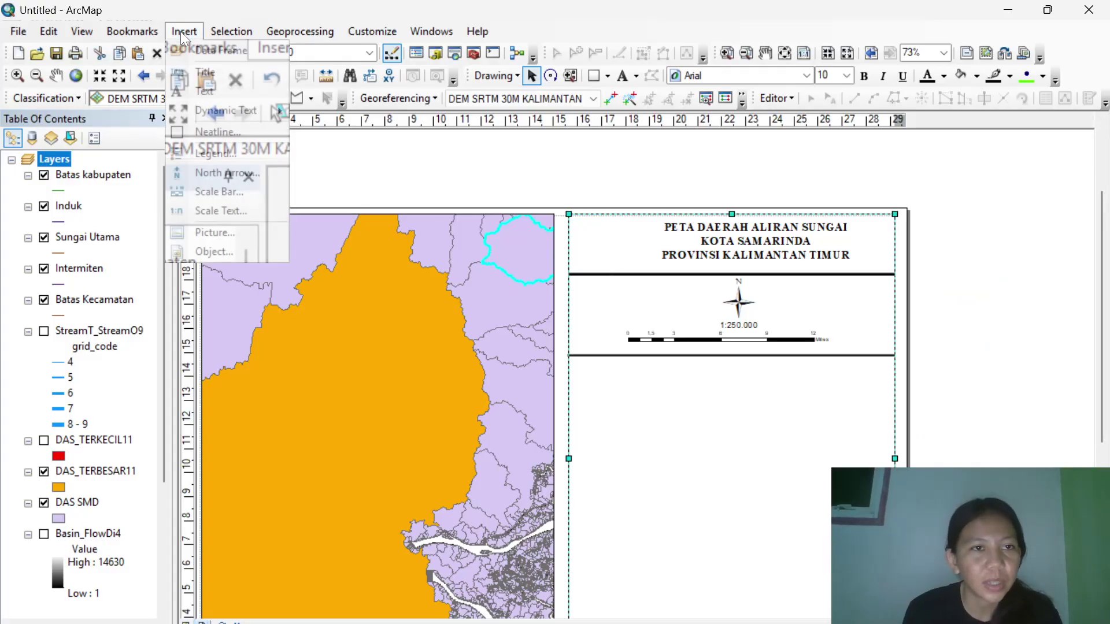
click(236, 151)
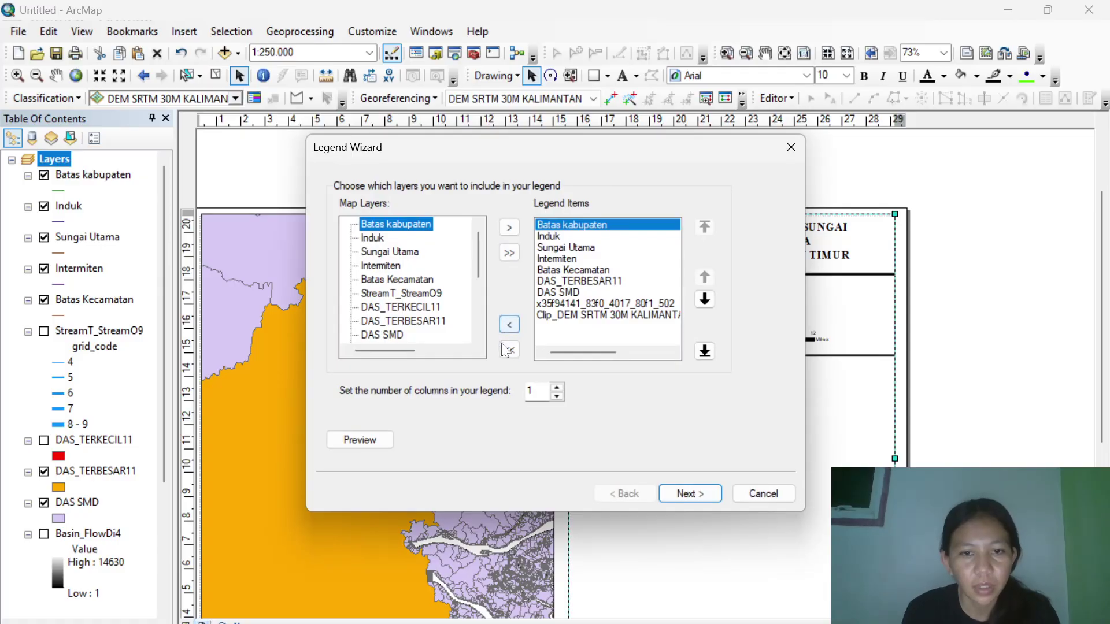
click(511, 349)
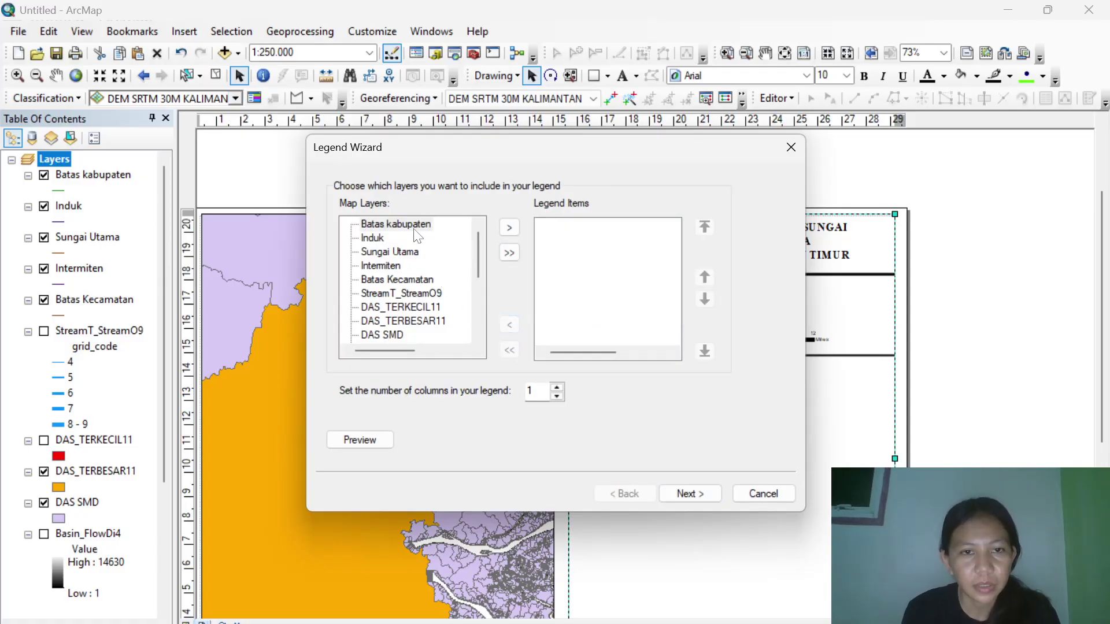
click(508, 229)
click(379, 238)
click(509, 227)
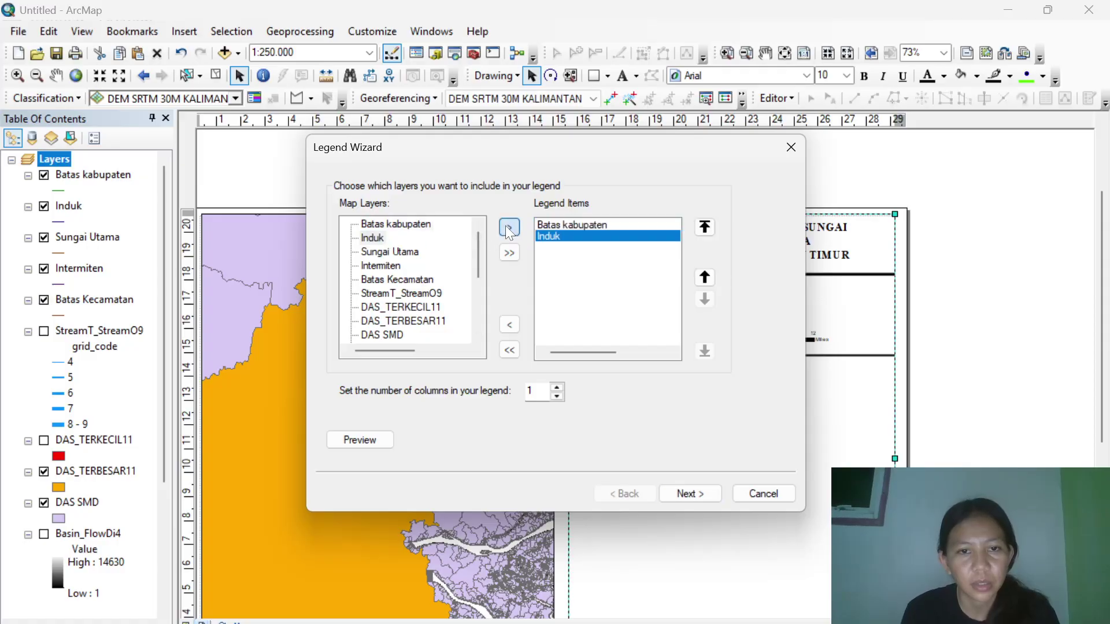
click(398, 253)
click(508, 227)
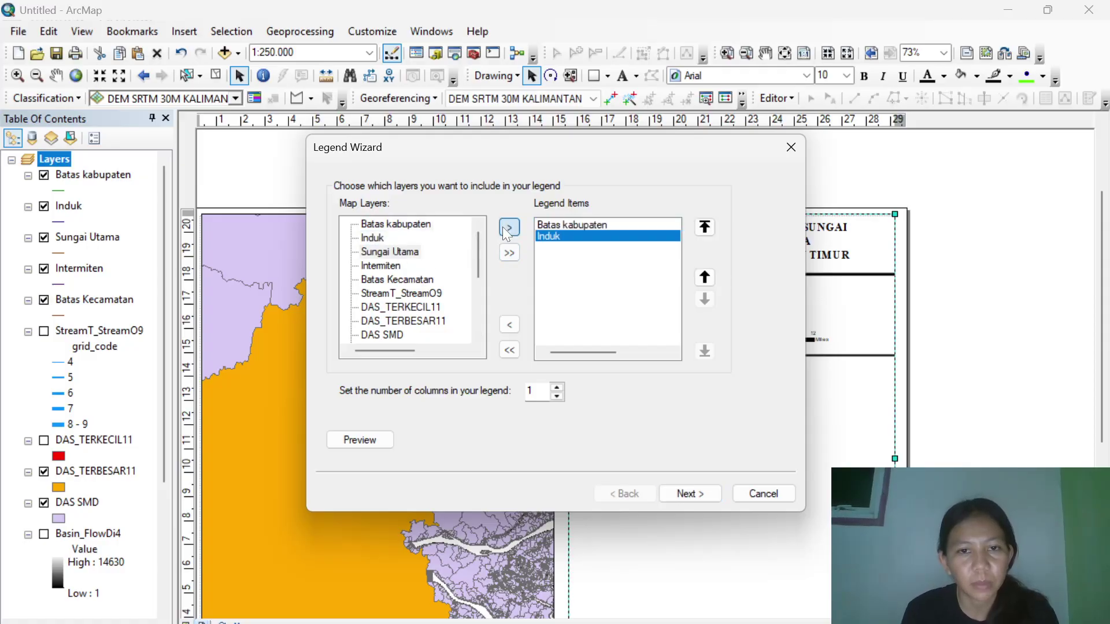
click(389, 266)
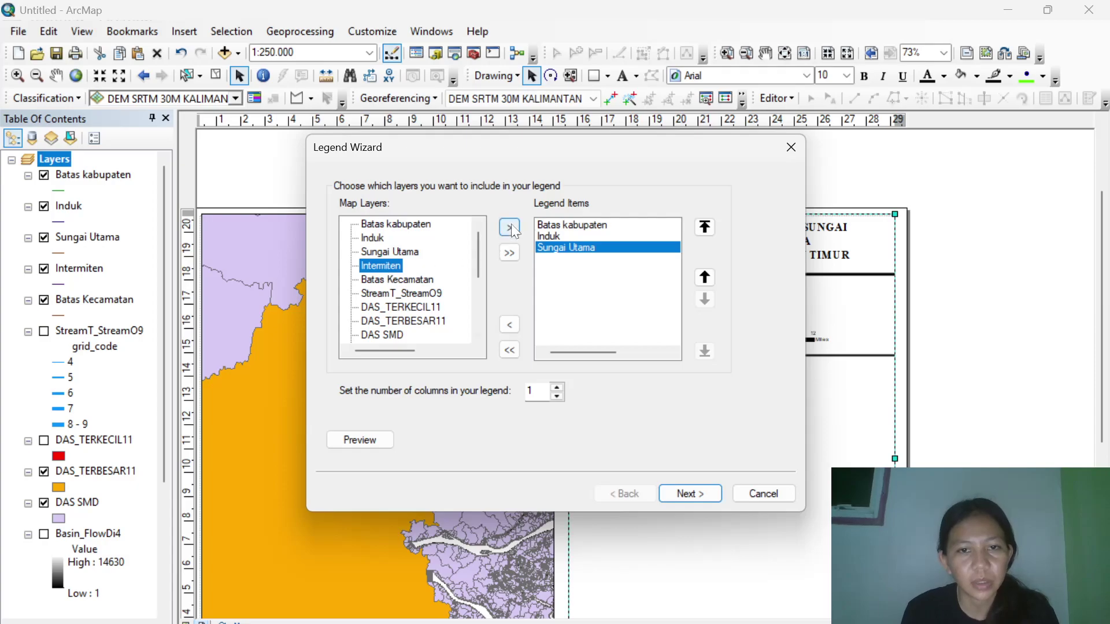
click(509, 227)
click(397, 281)
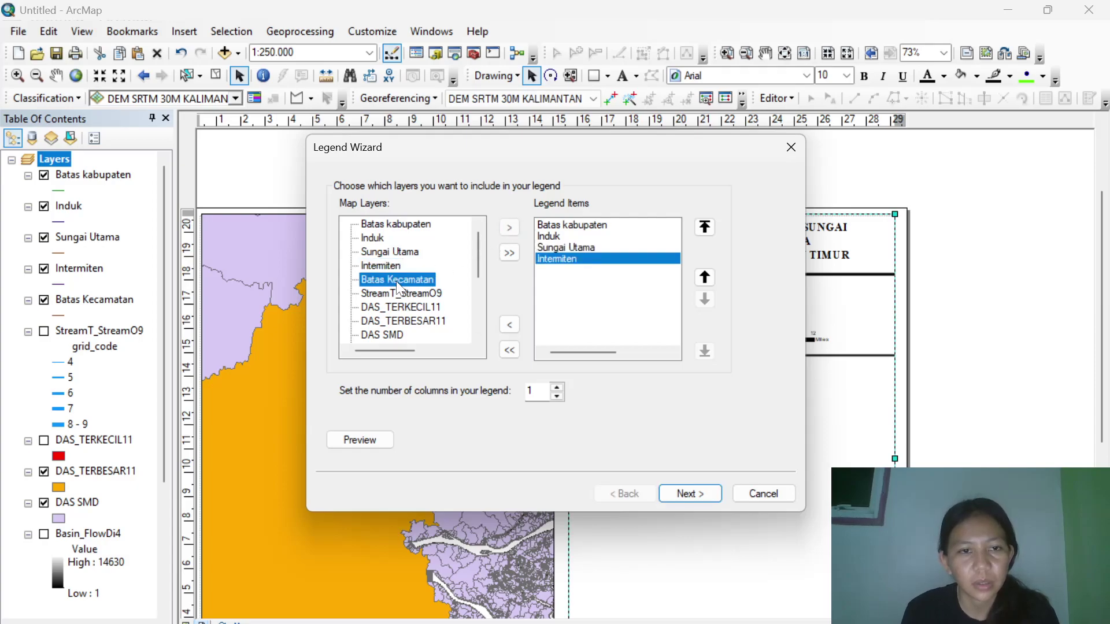
click(510, 227)
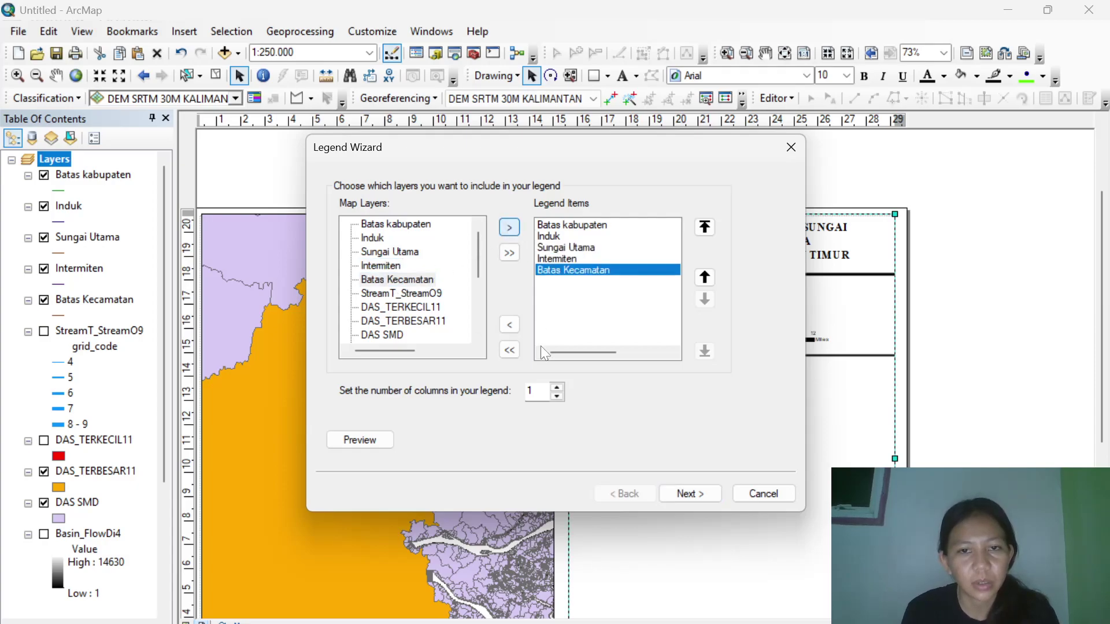
Accept the remaining legend wizard defaults and move the legend below the scale bar.
click(698, 494)
click(697, 494)
click(697, 494)
click(697, 494)
click(697, 494)
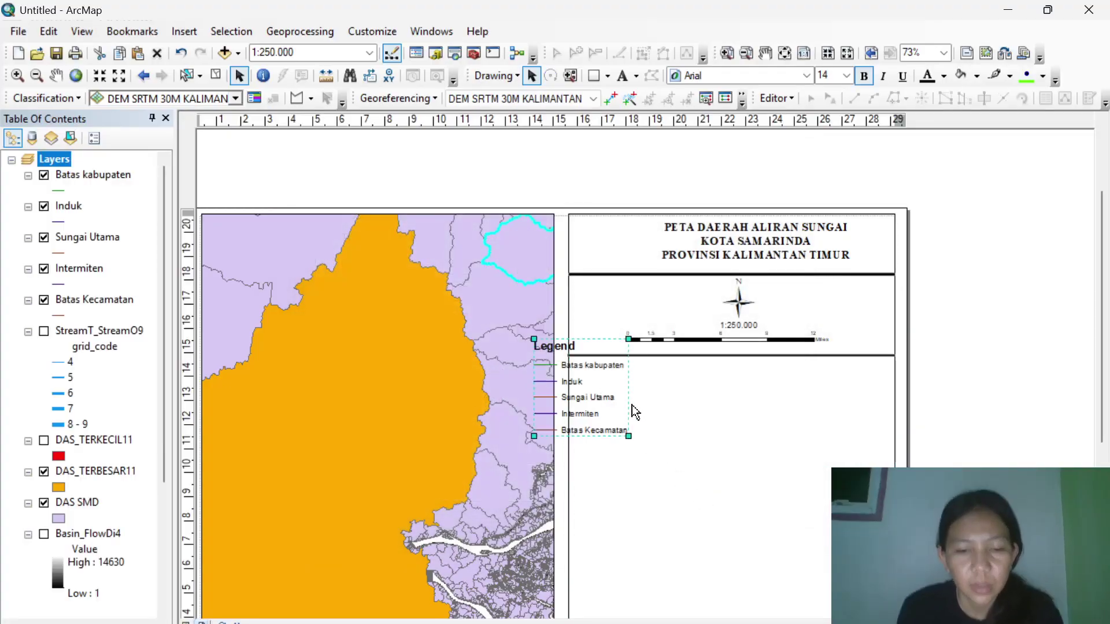
drag(597, 395, 626, 415)
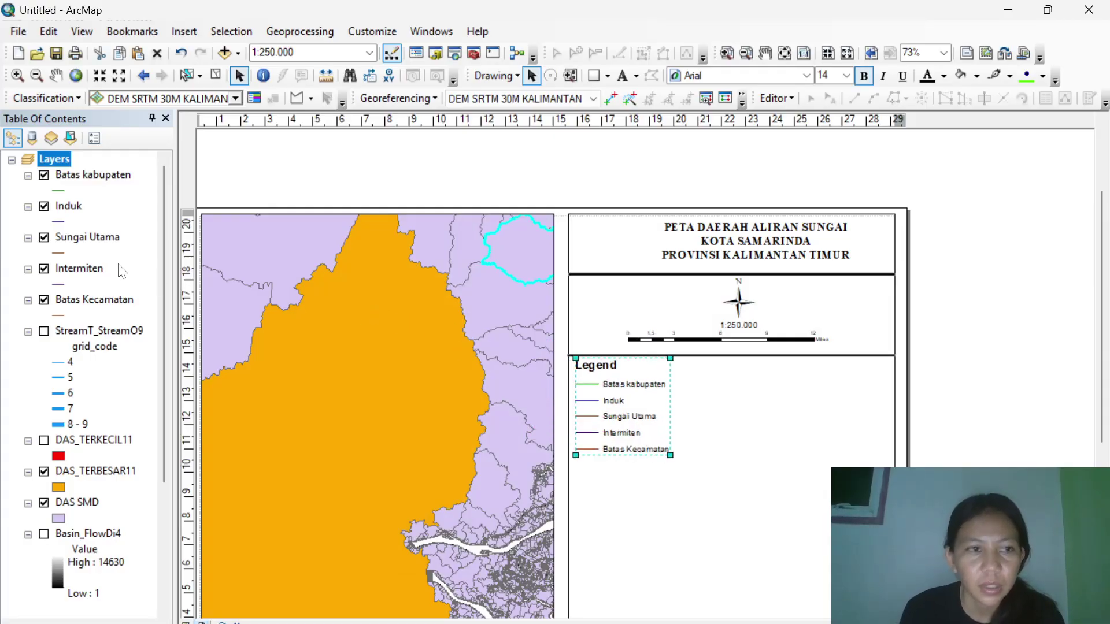
Give Batas kabupaten the dashed Boundary, City line symbol.
click(58, 190)
scroll(461, 421, down, 3)
scroll(459, 421, up, 3)
scroll(459, 423, down, 3)
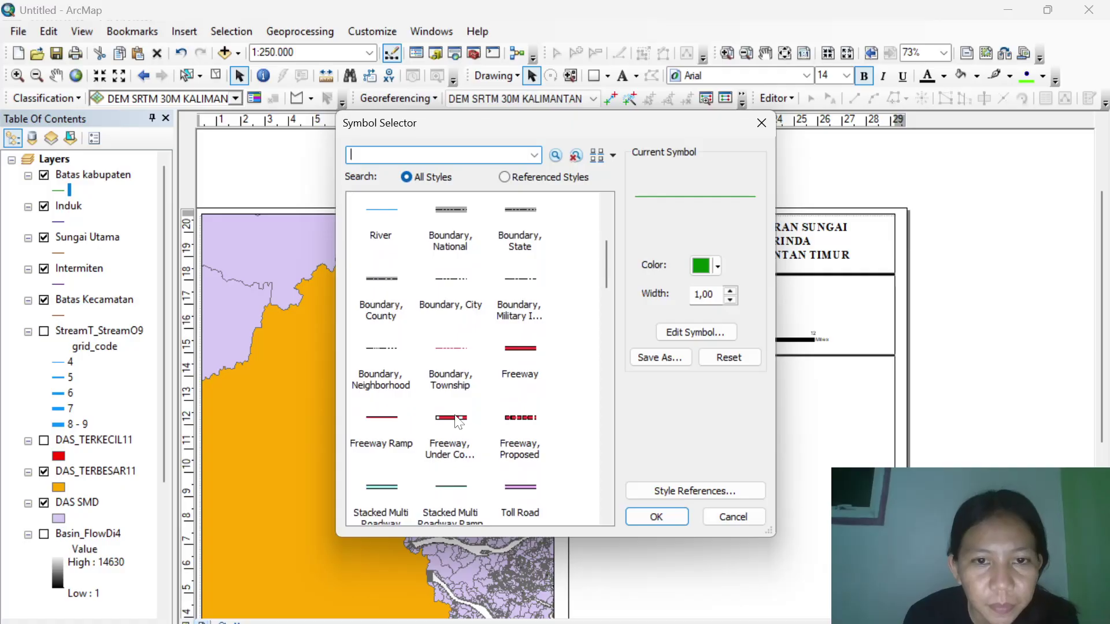
scroll(459, 423, up, 3)
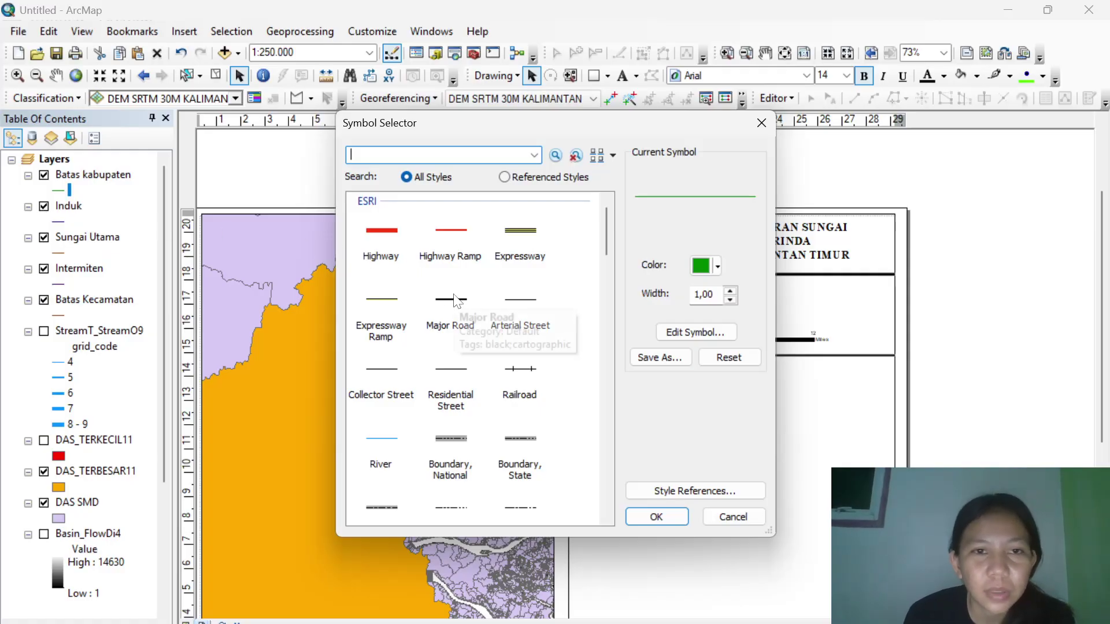
scroll(454, 301, down, 2)
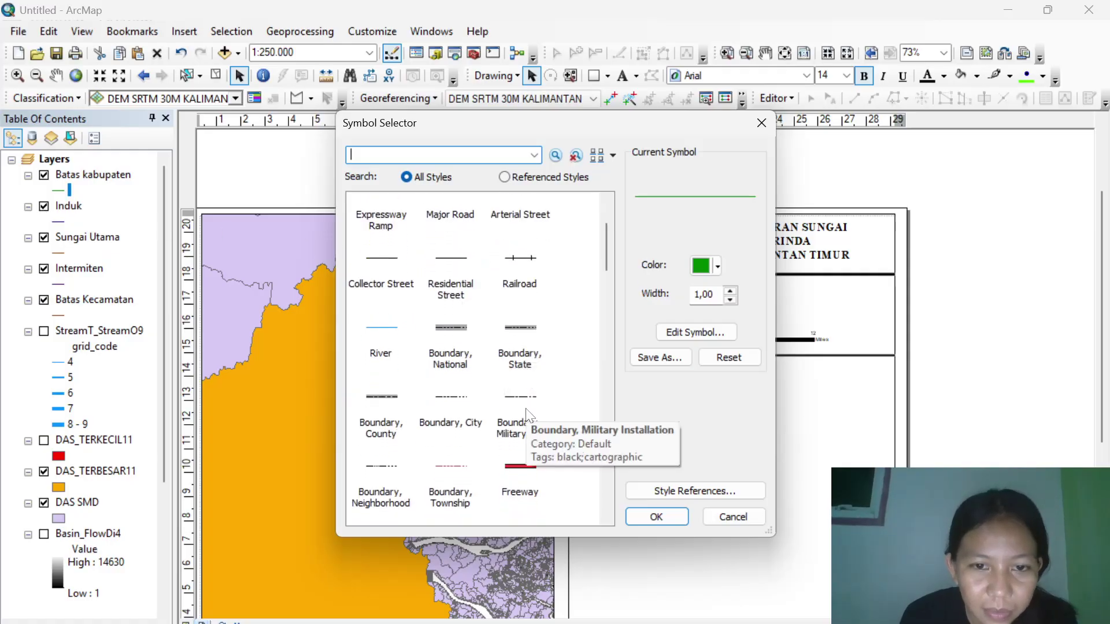
scroll(519, 391, down, 1)
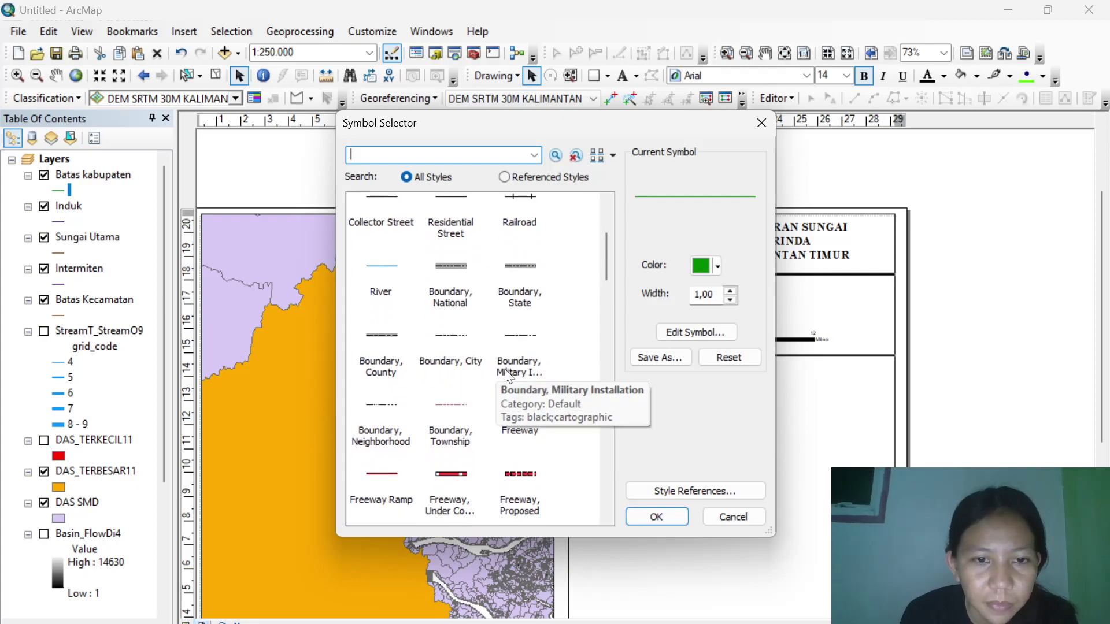
click(446, 346)
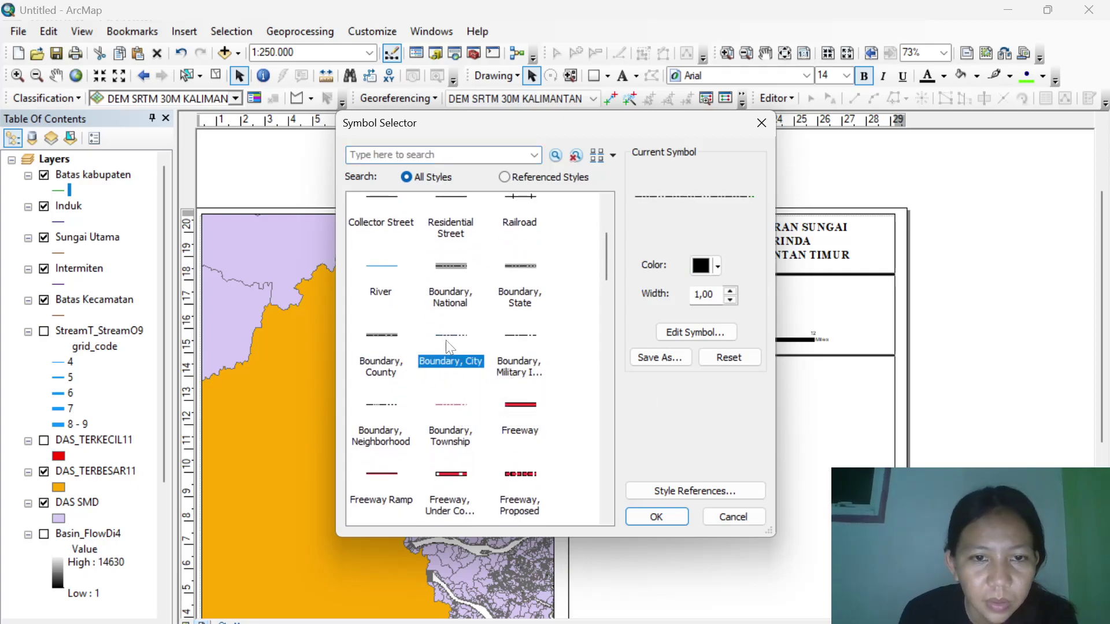
click(657, 517)
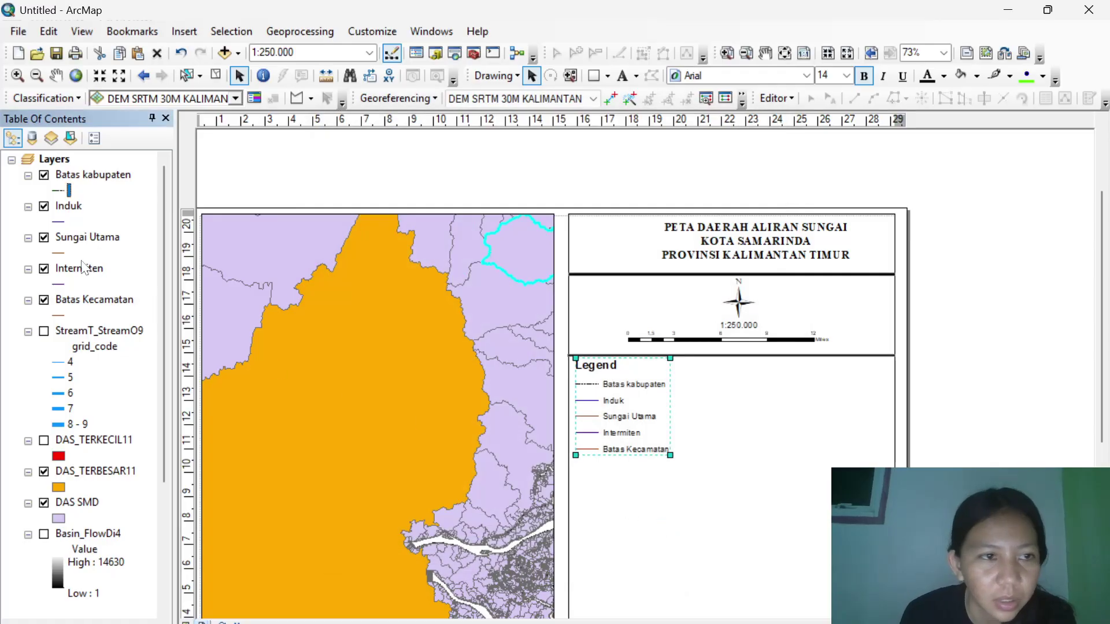
Give Induk the blue River line symbol with width 3.
click(60, 225)
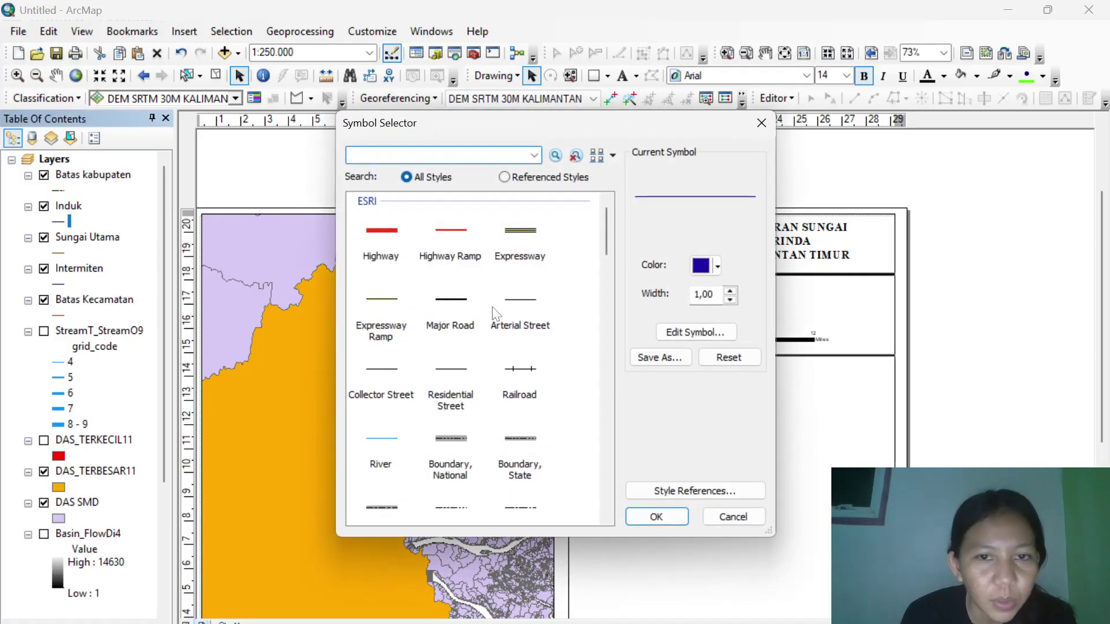
click(382, 442)
click(650, 523)
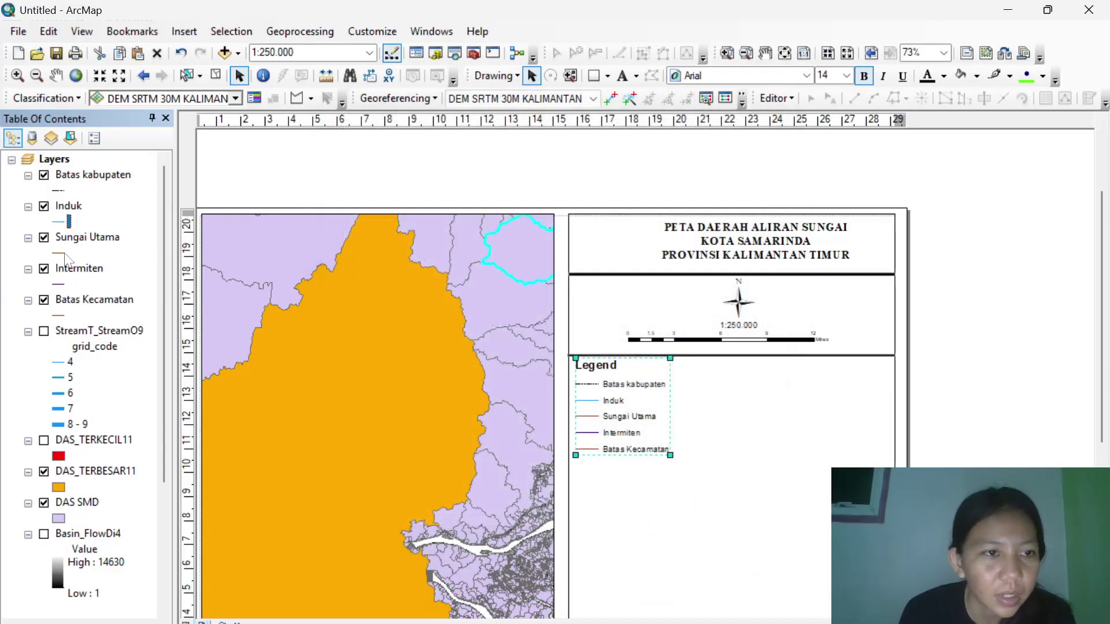
click(60, 223)
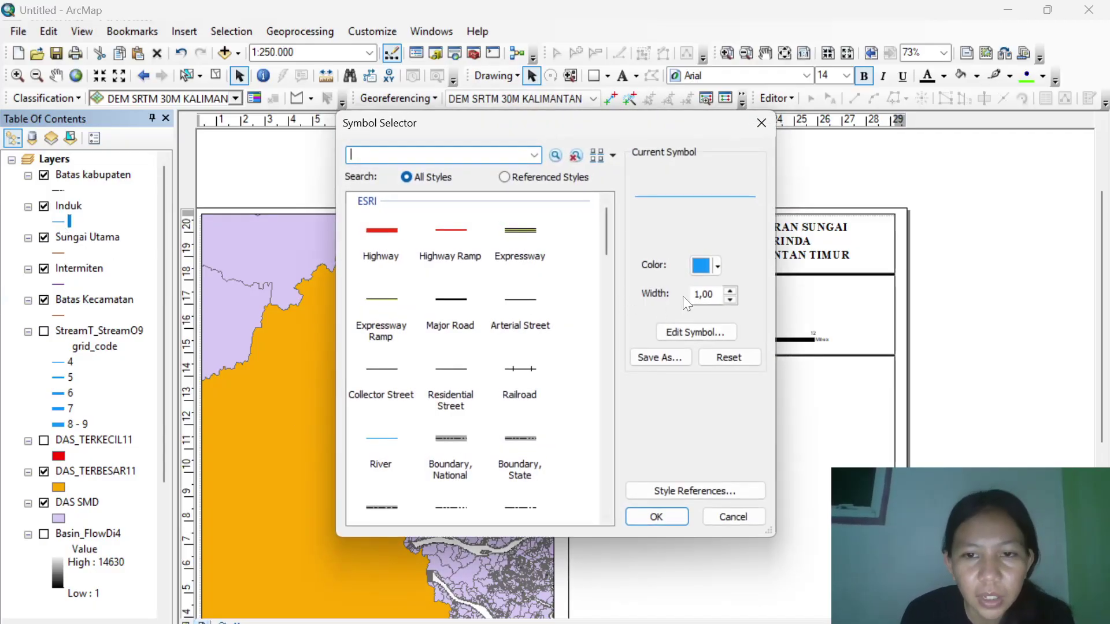
click(729, 292)
click(729, 292)
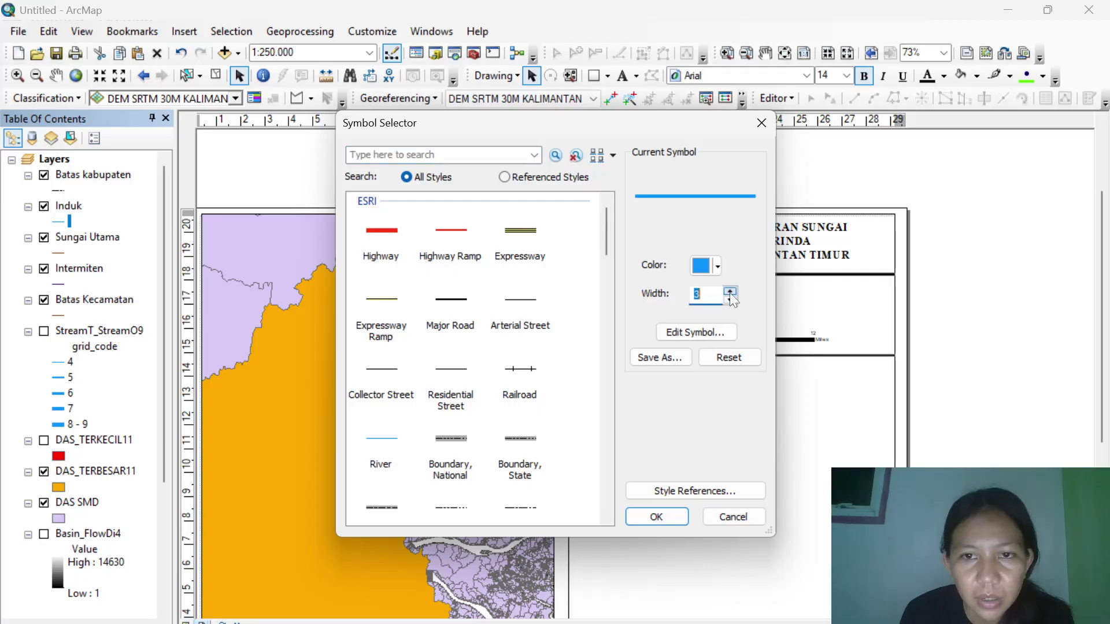
click(656, 517)
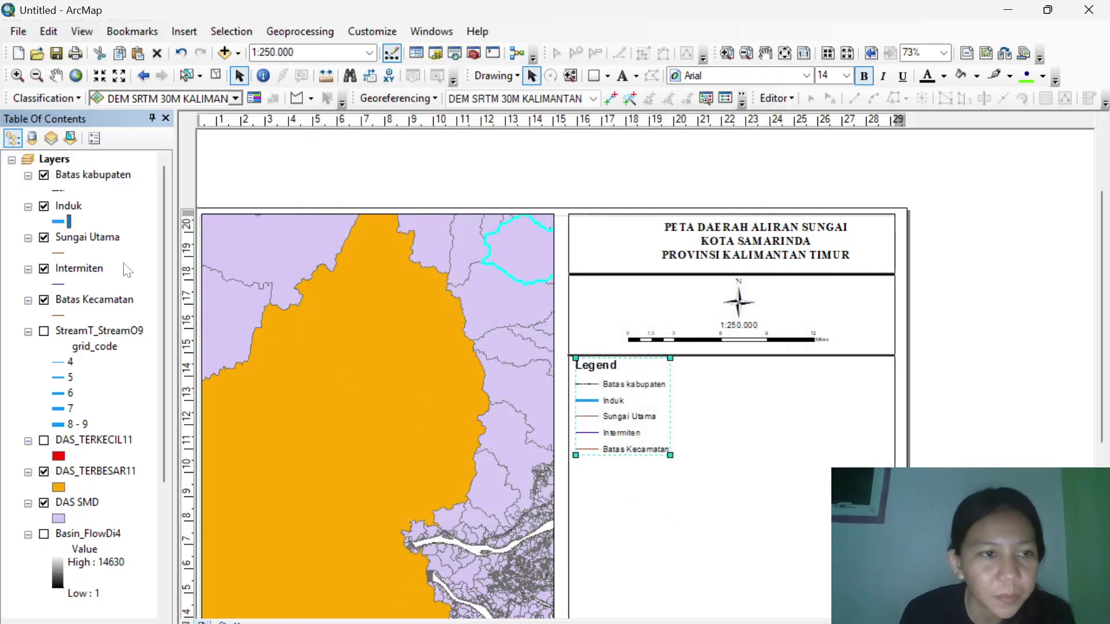
Give Sungai Utama a River line of width 2 and Intermiten the River line style.
click(58, 254)
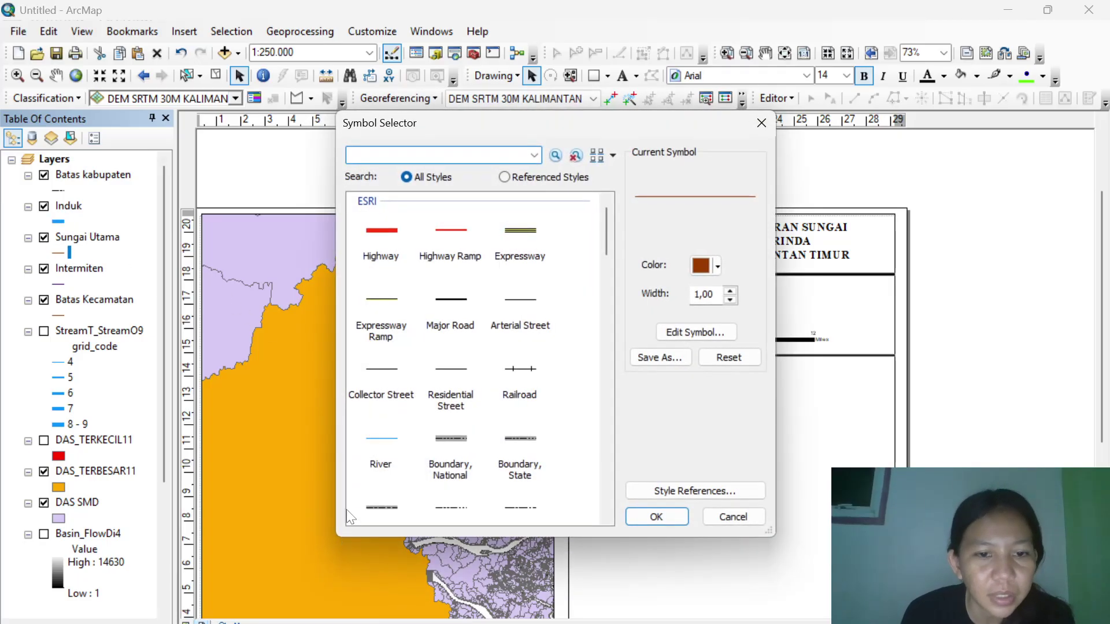
click(379, 442)
click(730, 291)
click(668, 521)
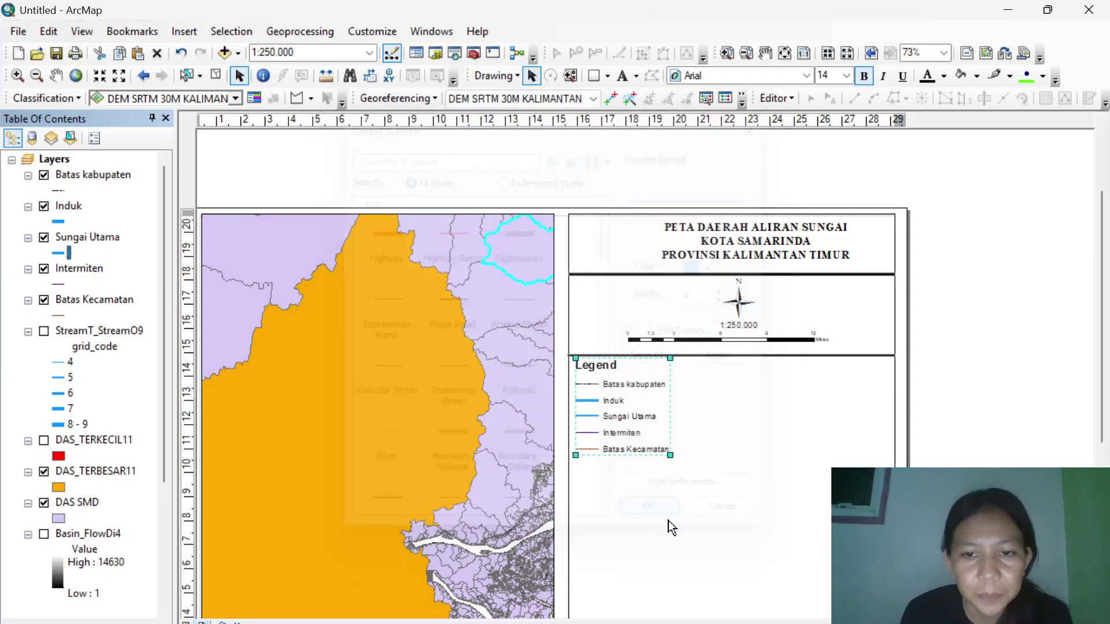
click(57, 283)
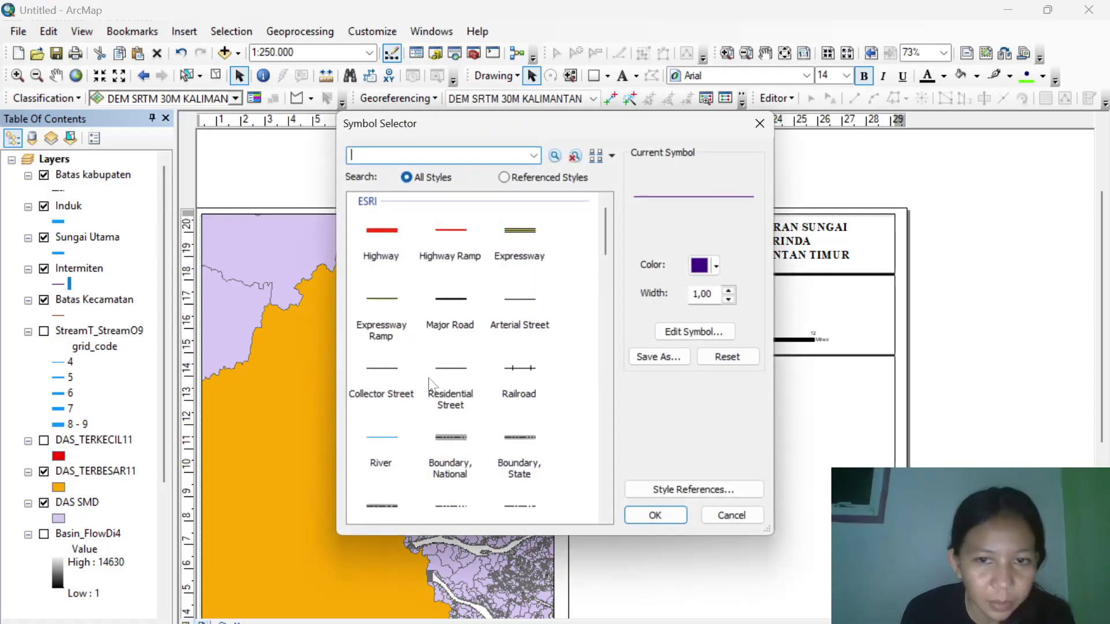
click(377, 449)
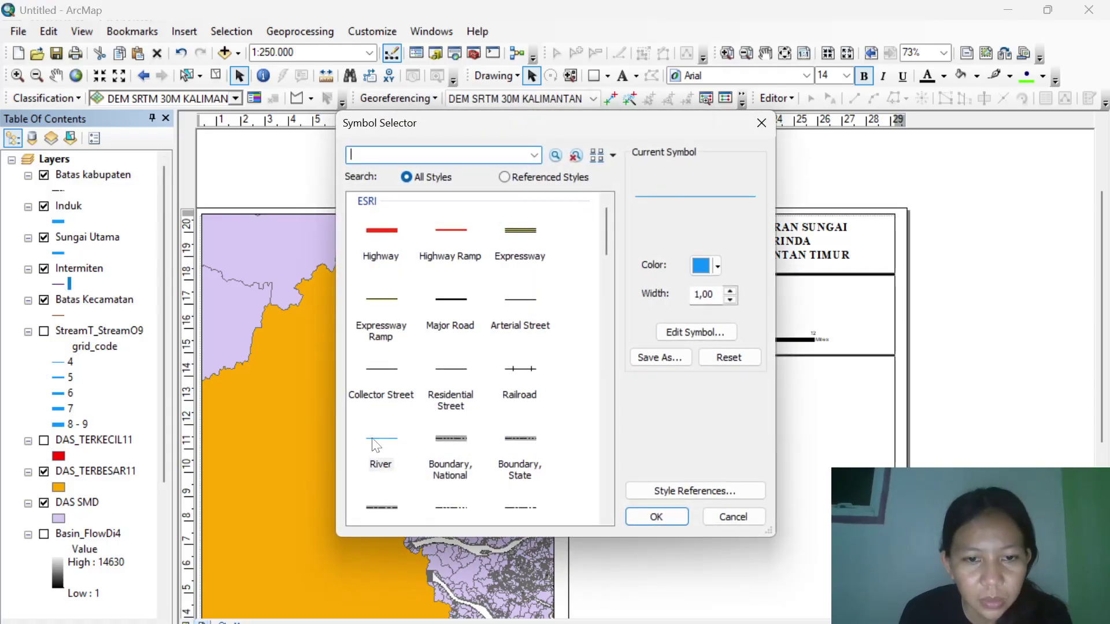
click(672, 518)
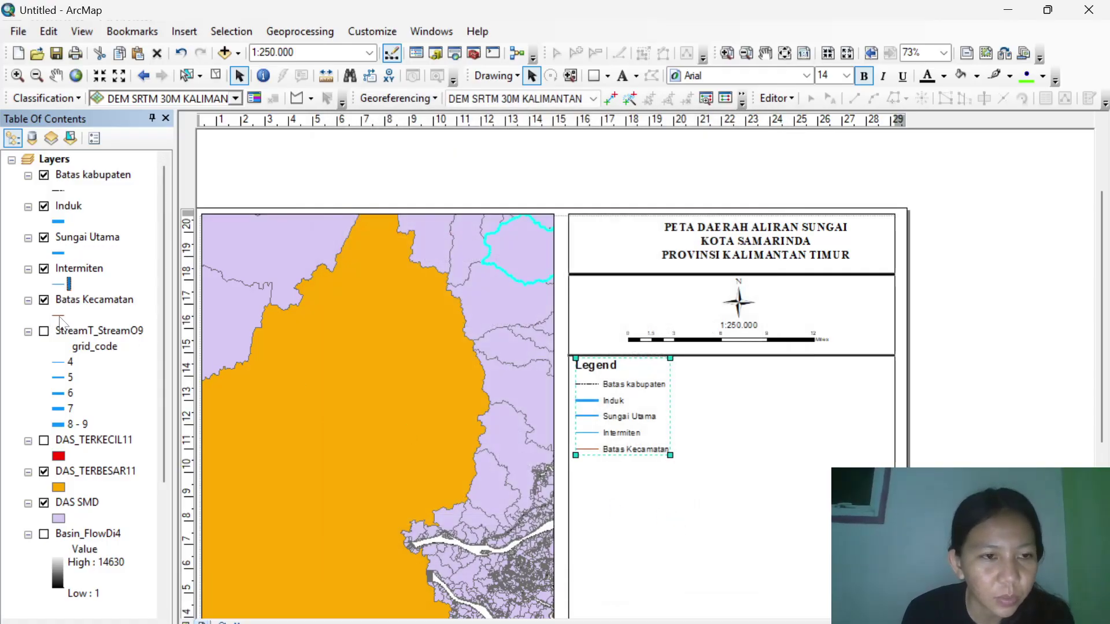
Give Batas Kecamatan the black dash-dot Boundary, Neighborhood line.
click(60, 317)
scroll(376, 389, down, 2)
scroll(415, 391, down, 1)
click(405, 389)
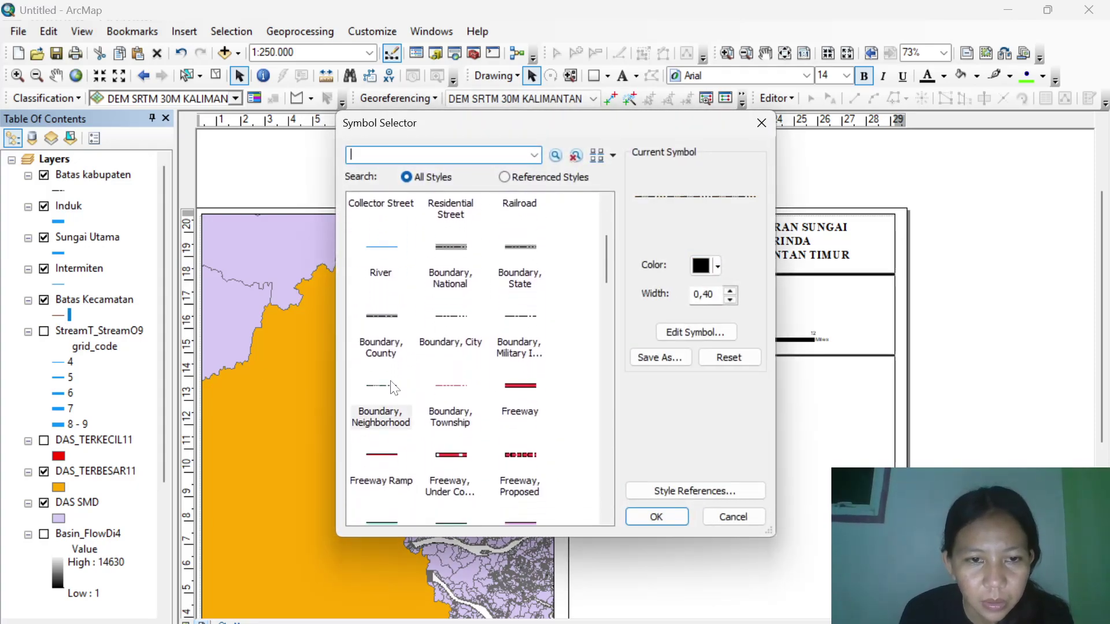
click(656, 516)
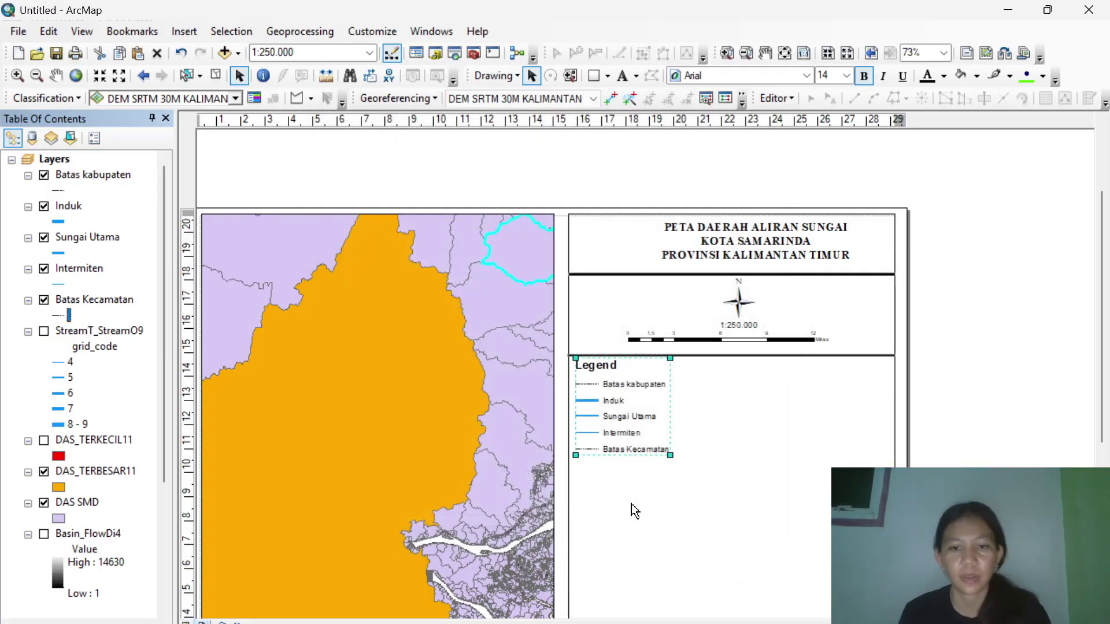
Move the divider line from under the title to below the legend.
click(762, 359)
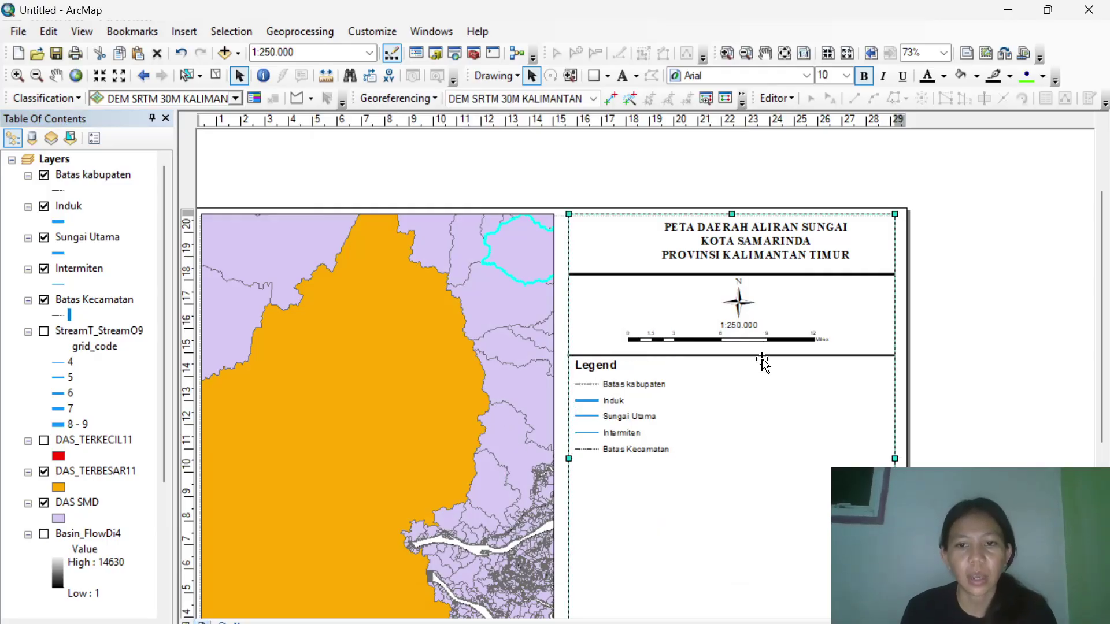
click(722, 275)
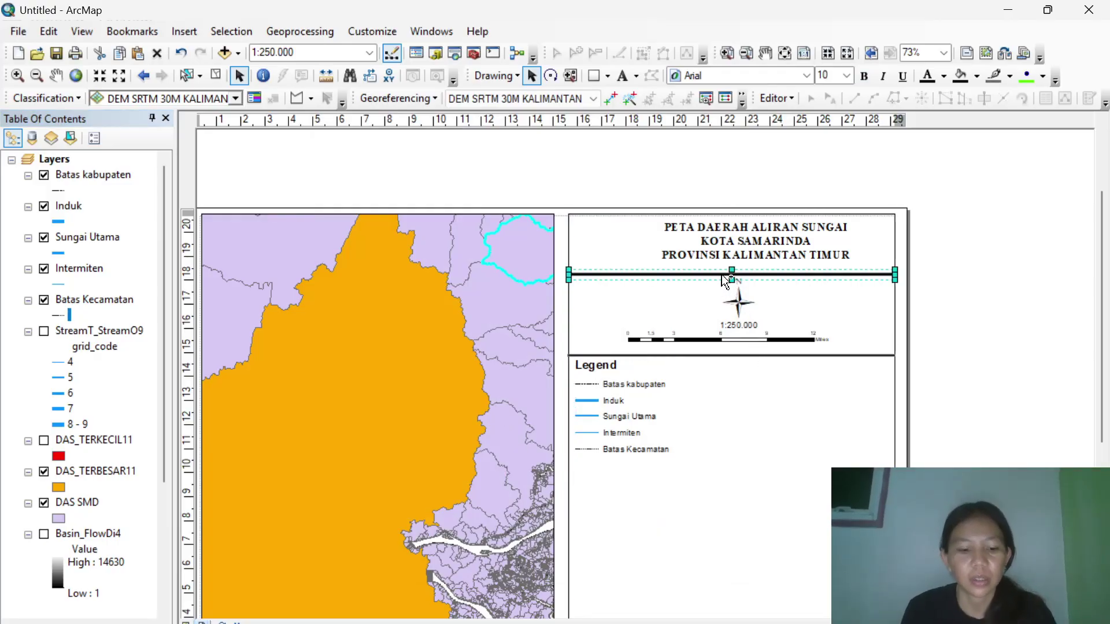
drag(722, 276, 706, 461)
Collapse the symbol entries of every layer in the Table of Contents.
drag(1101, 289, 1107, 407)
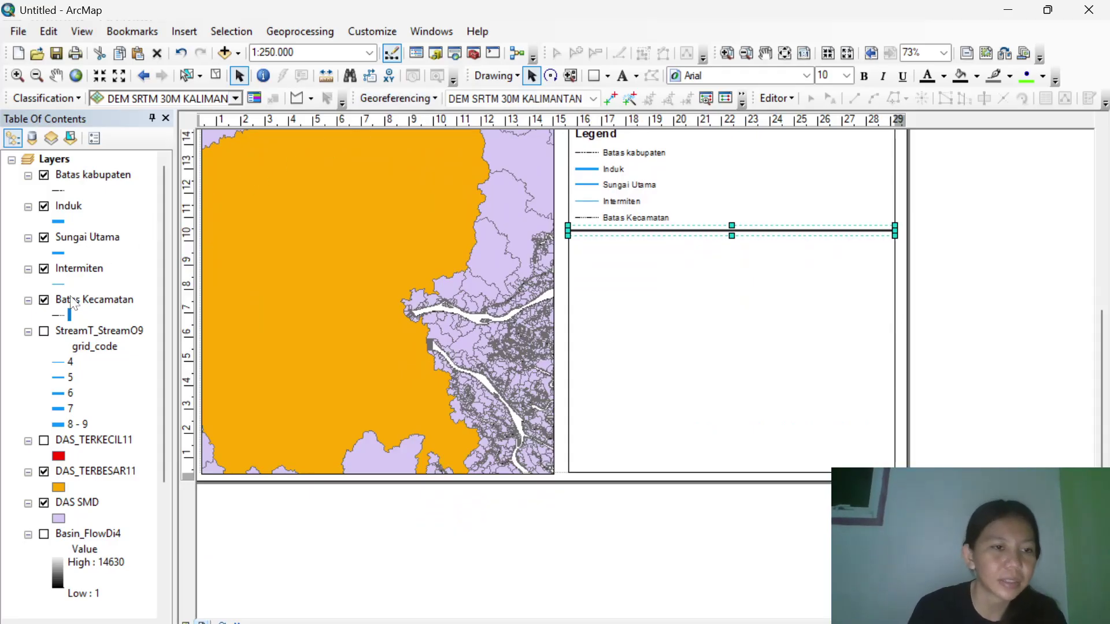
click(28, 332)
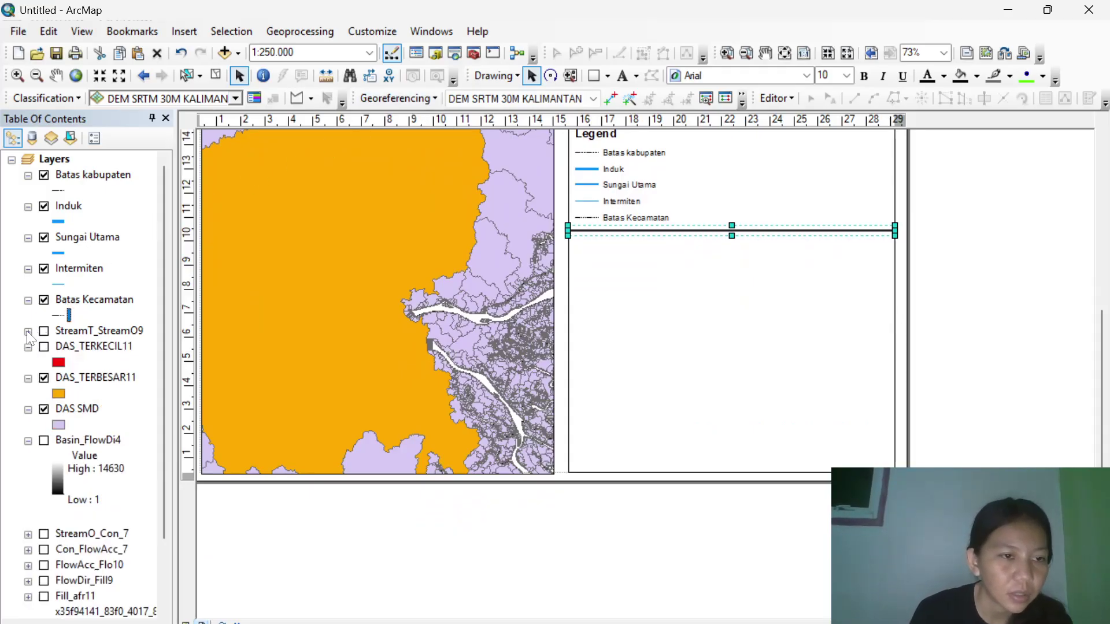
click(28, 301)
click(28, 270)
click(27, 238)
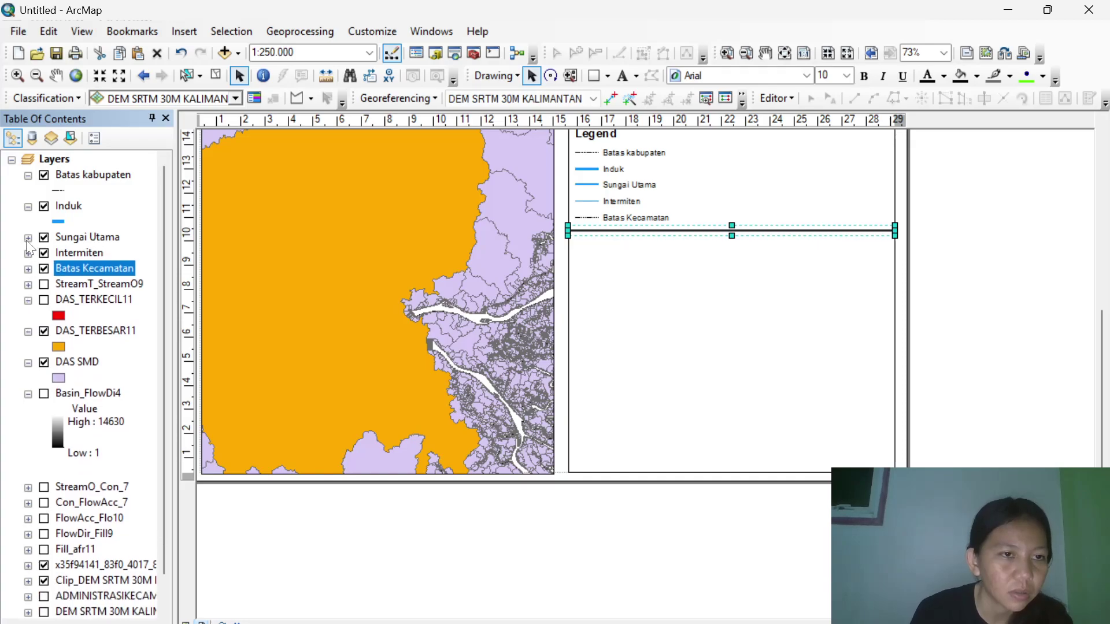
click(28, 207)
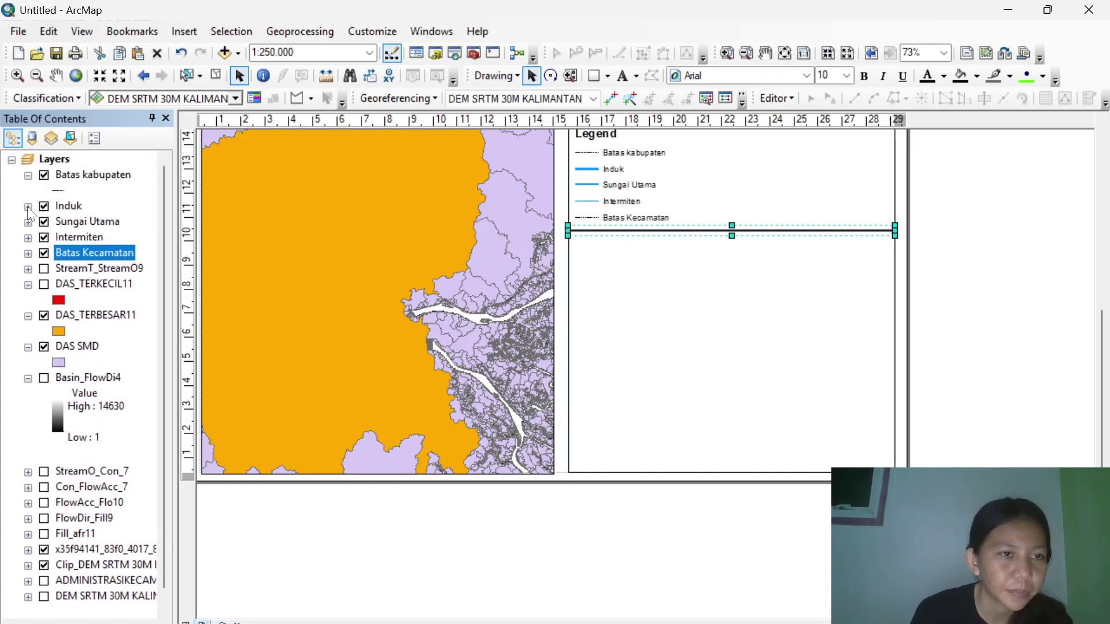
click(28, 175)
click(28, 300)
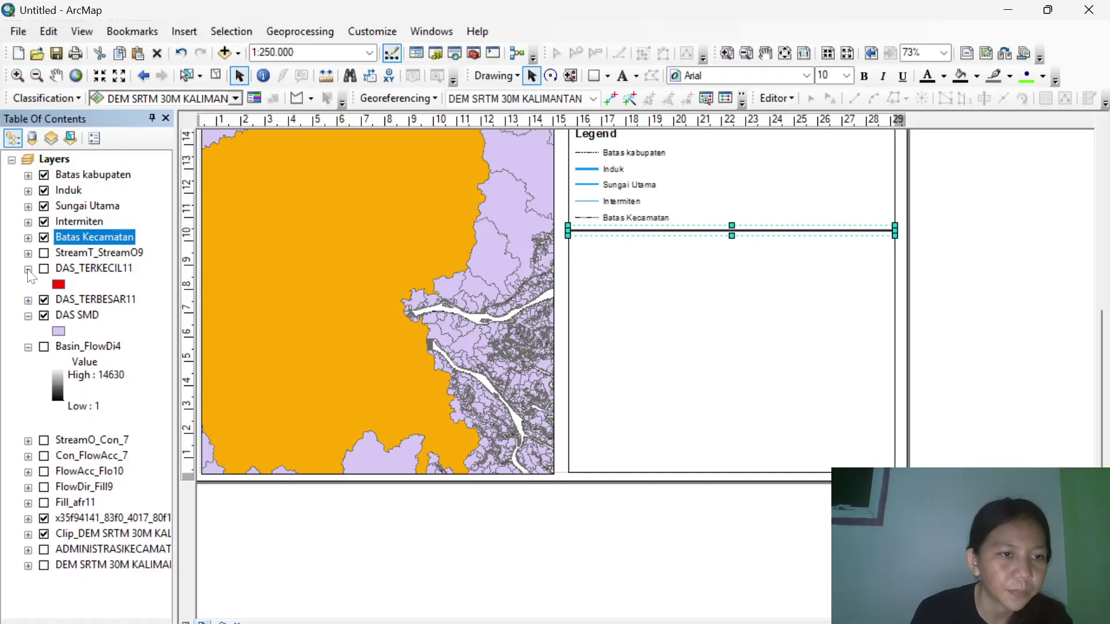
click(27, 269)
click(28, 300)
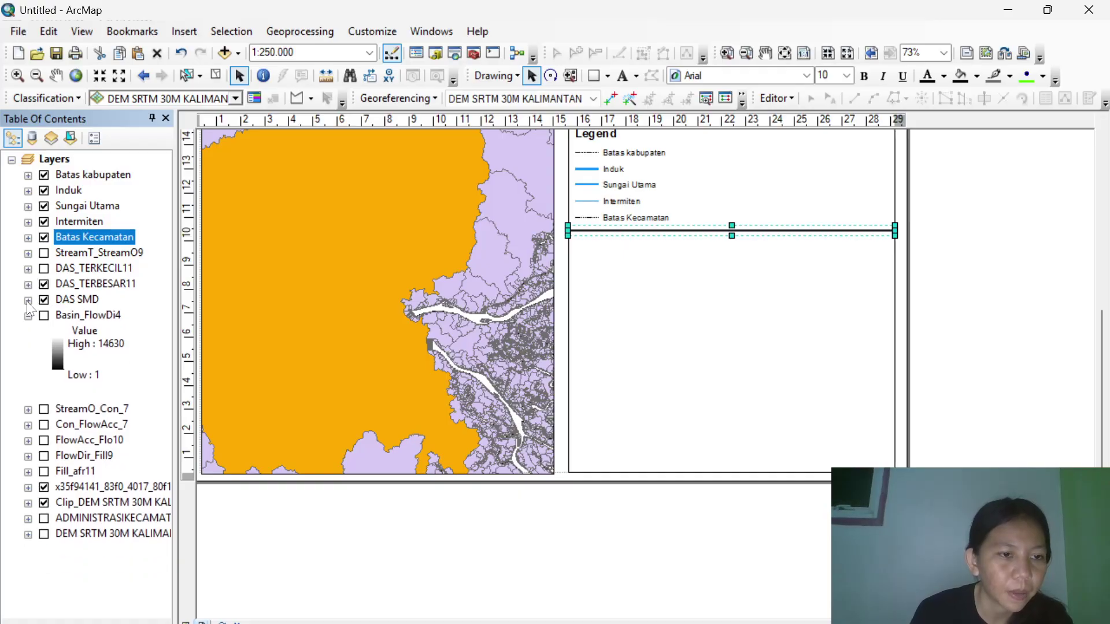
click(27, 316)
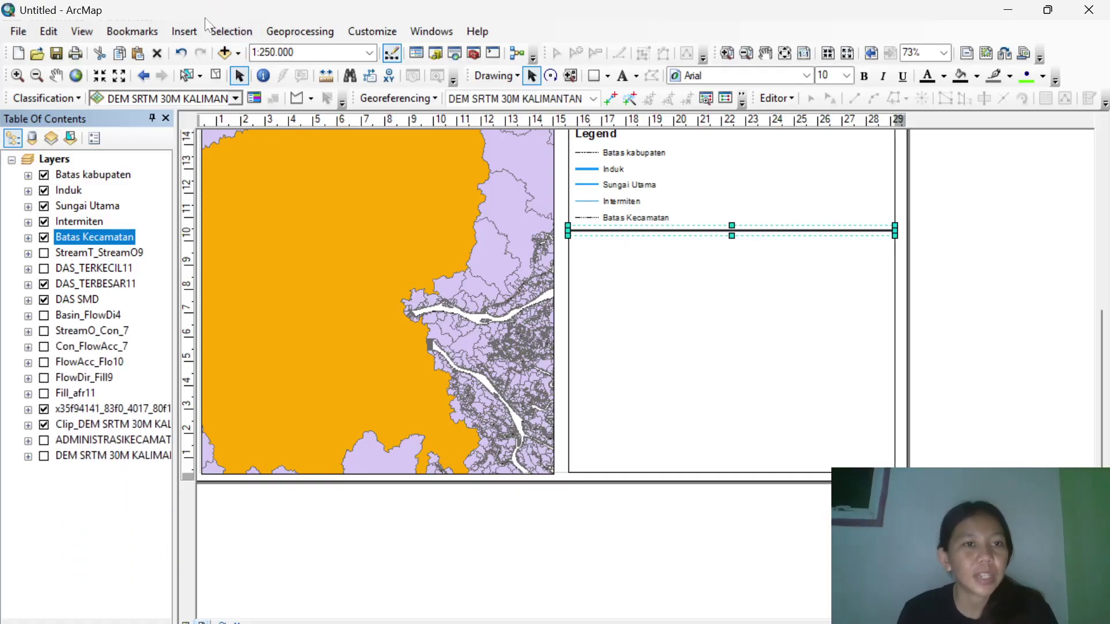
Insert a new data frame and add ADMINISTRASIKECAMATAN_AR_50K.shp from the KOTASAMARINDA folder.
click(186, 32)
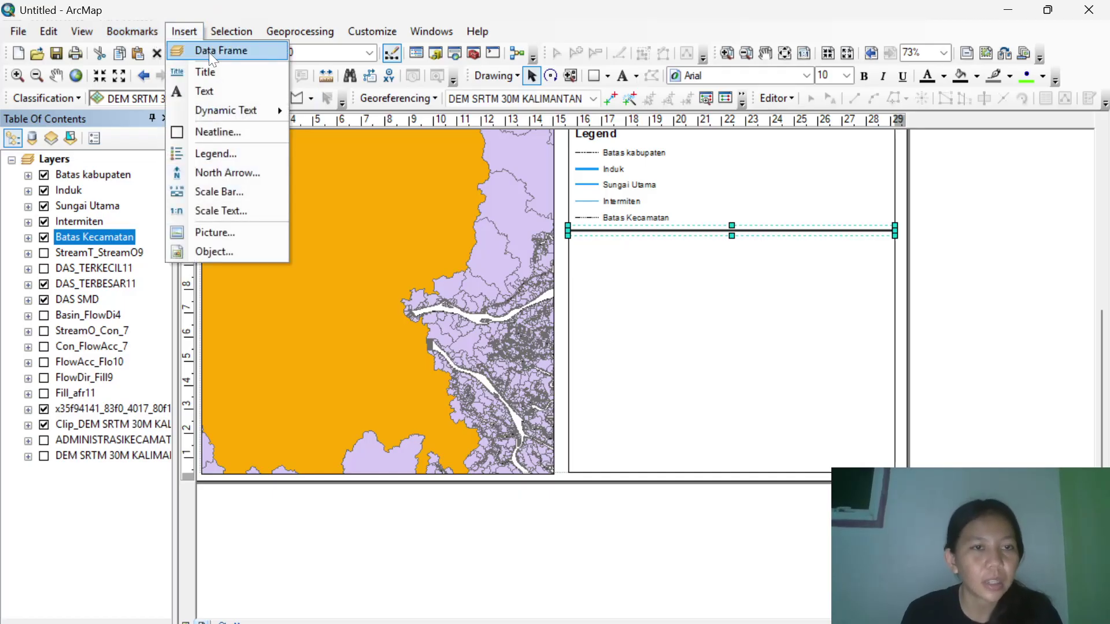
click(209, 50)
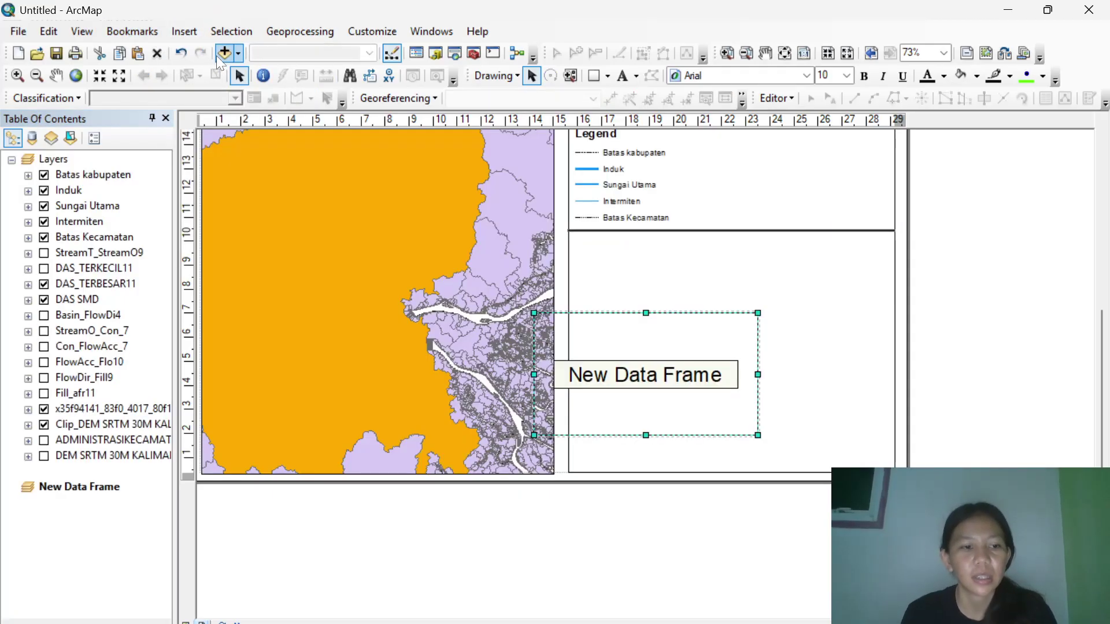
right_click(85, 487)
click(144, 100)
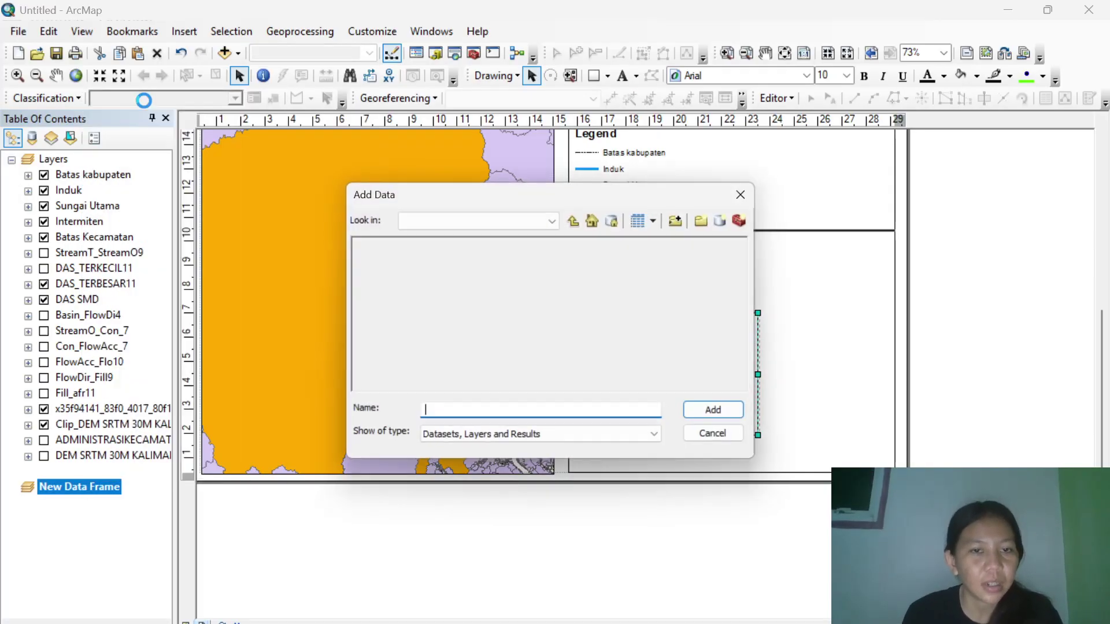
click(575, 220)
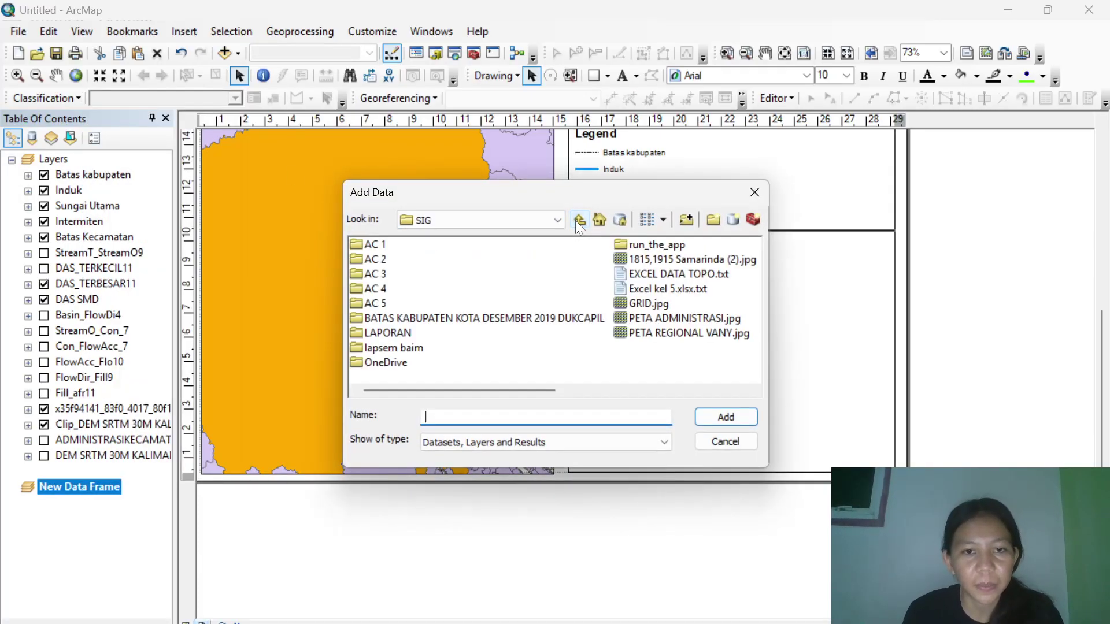
double_click(386, 289)
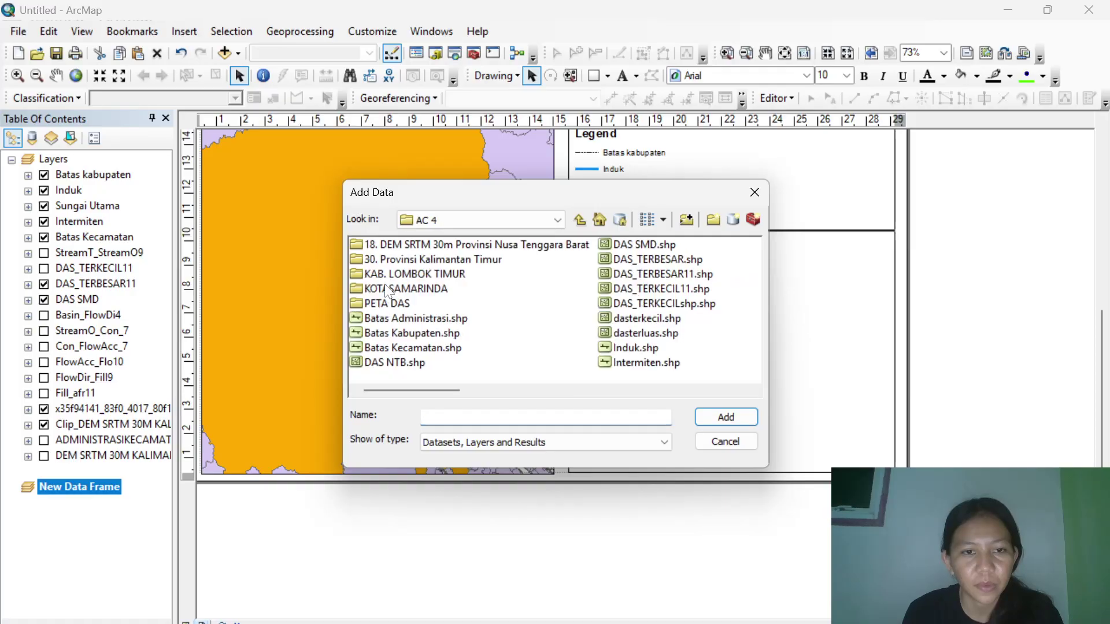
double_click(428, 289)
click(414, 244)
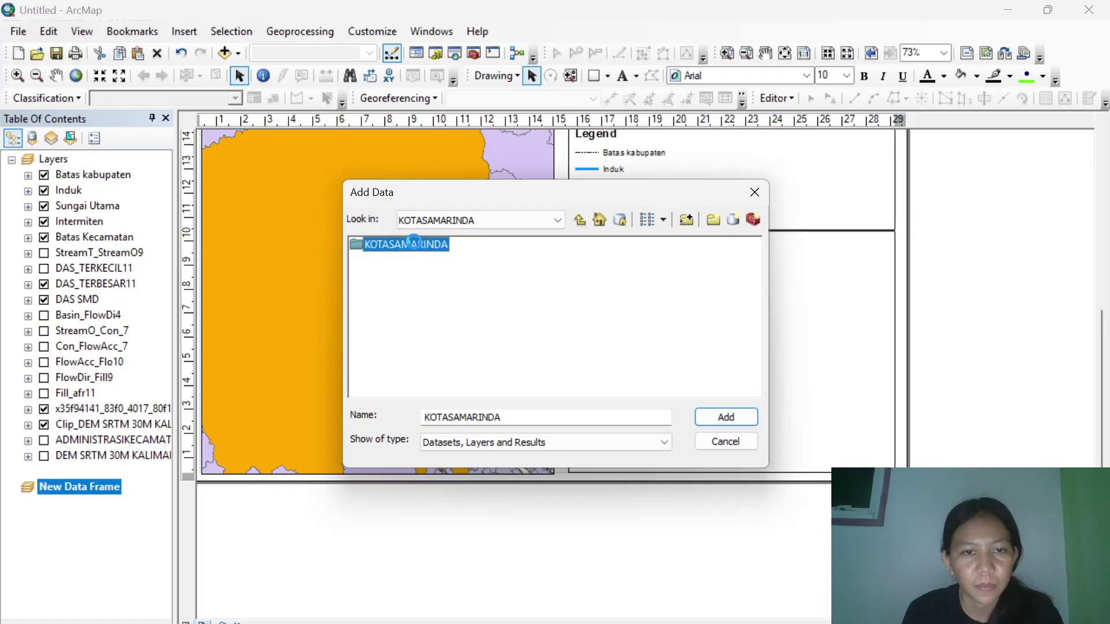
double_click(413, 244)
click(421, 259)
click(721, 419)
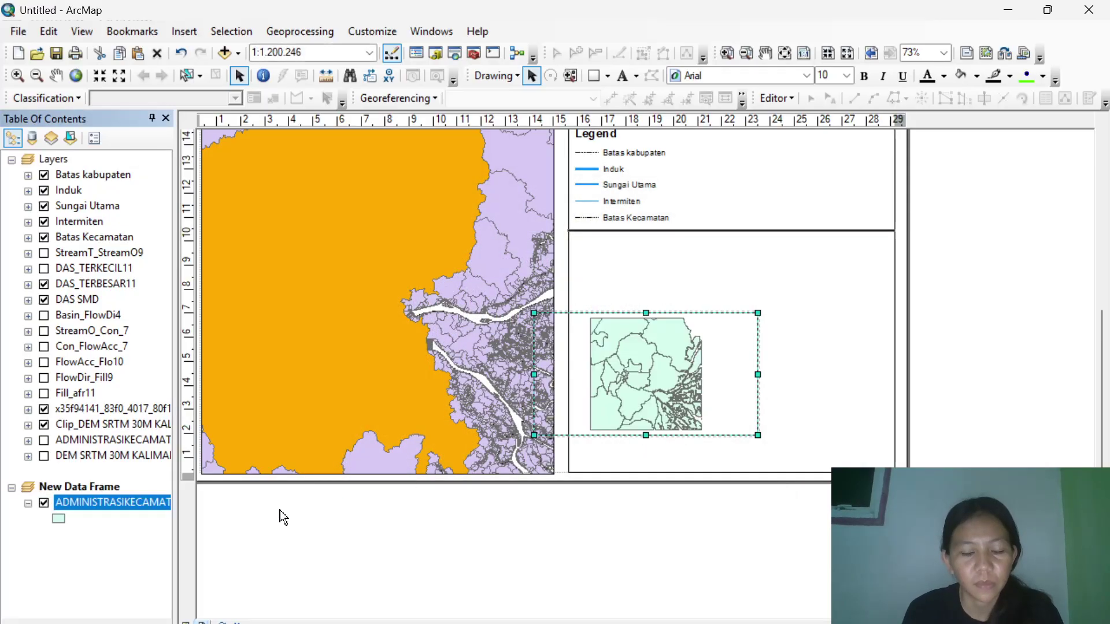
Add the BATAS KABUPATEN KOTA DESEMBER 2019 DUKCAPIL shapefile and remove the kecamatan layer.
right_click(60, 490)
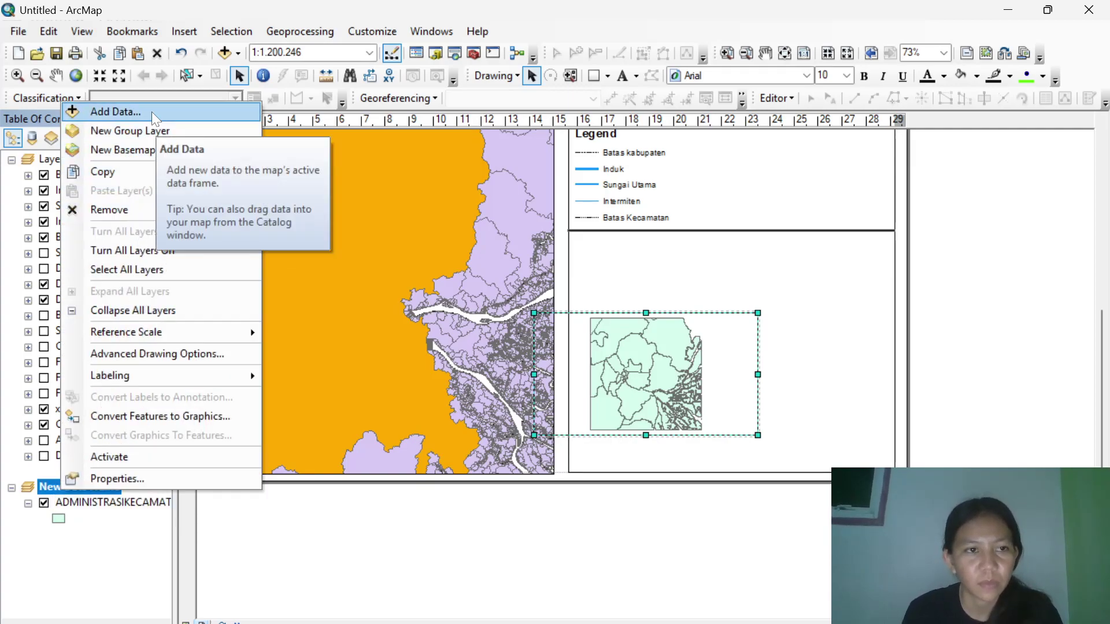
click(115, 112)
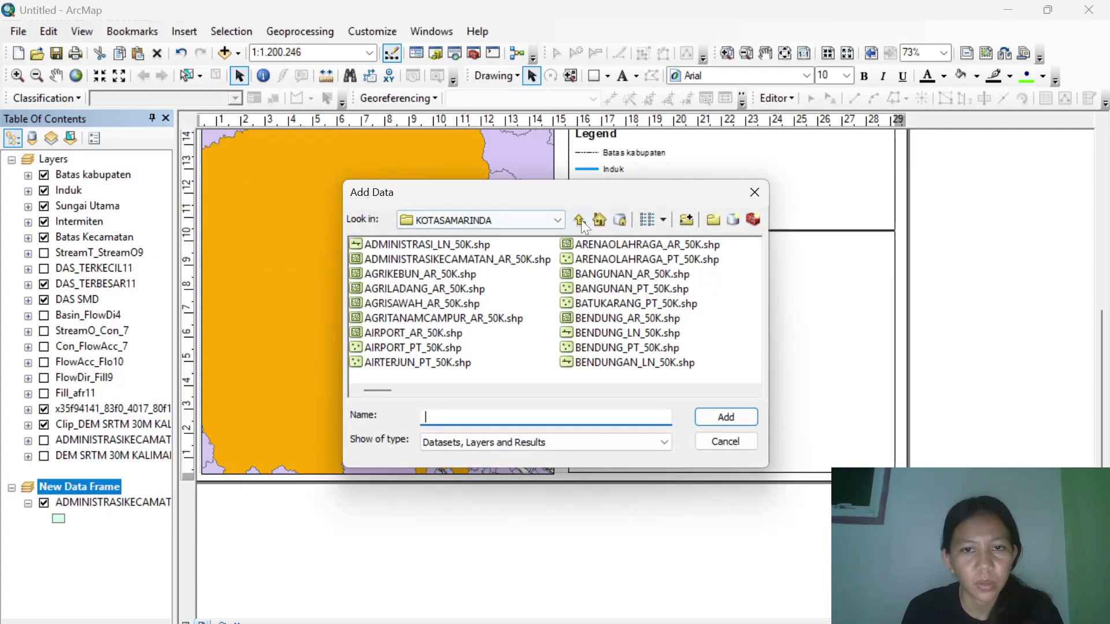
click(580, 219)
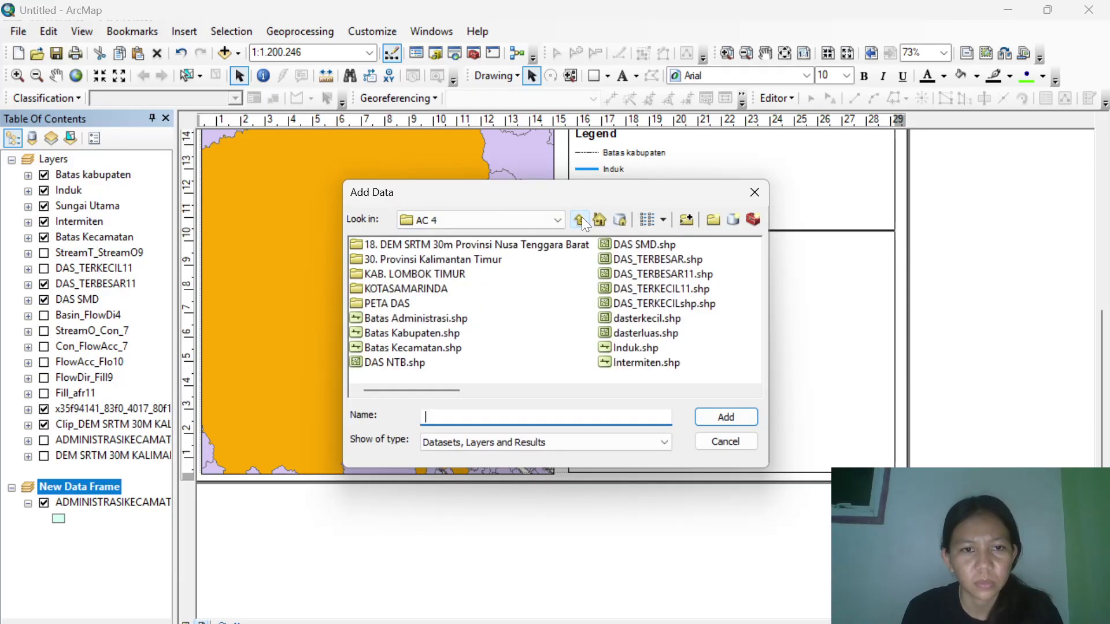
click(579, 220)
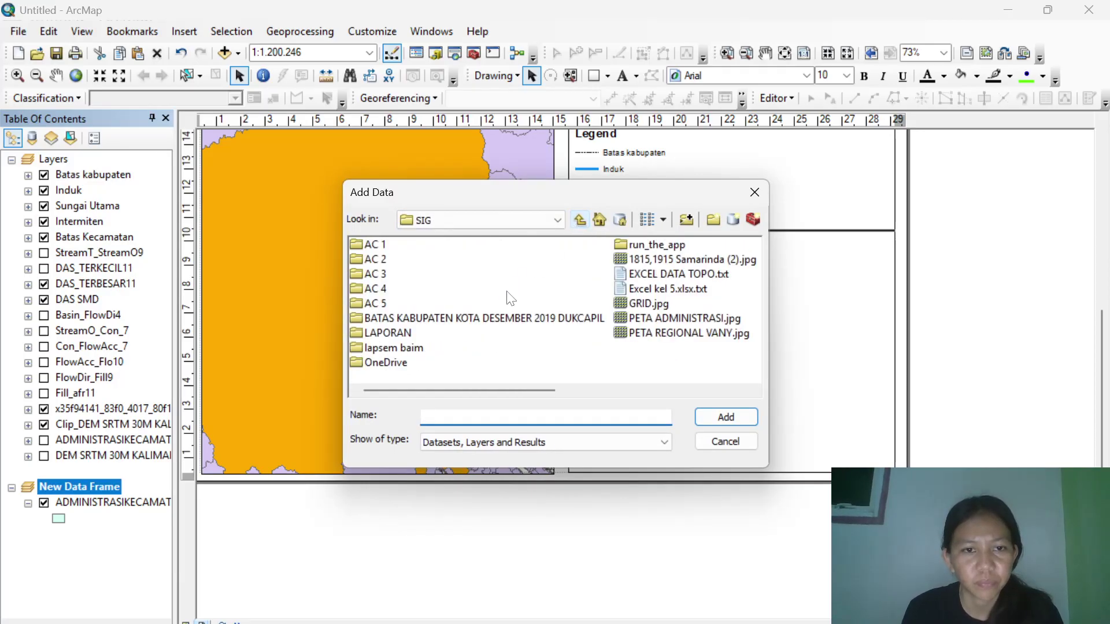
double_click(484, 319)
double_click(577, 245)
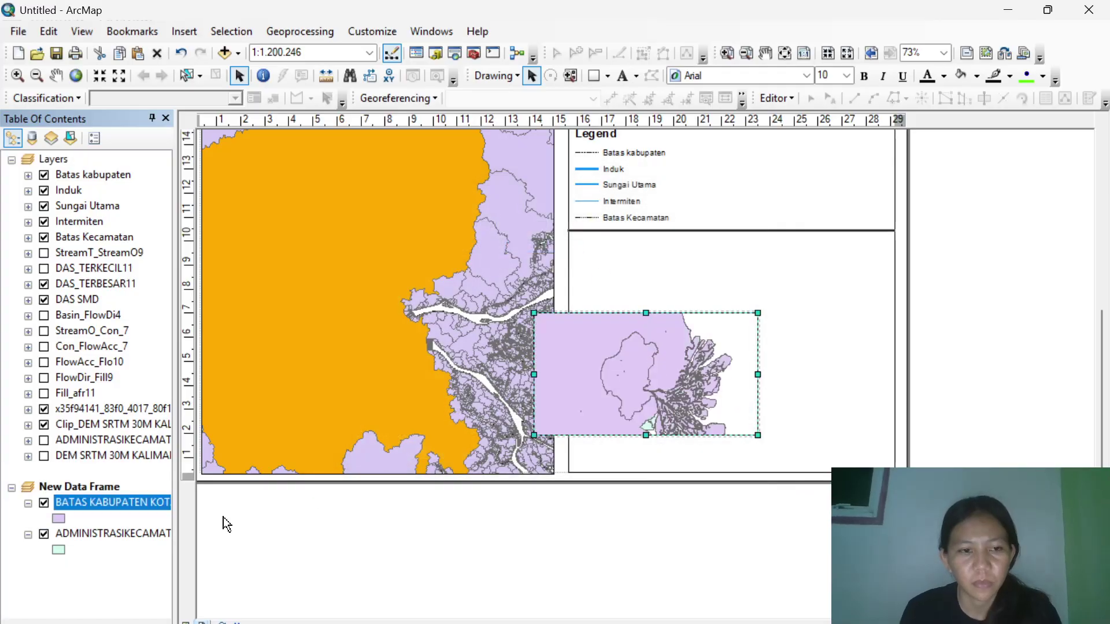
right_click(116, 533)
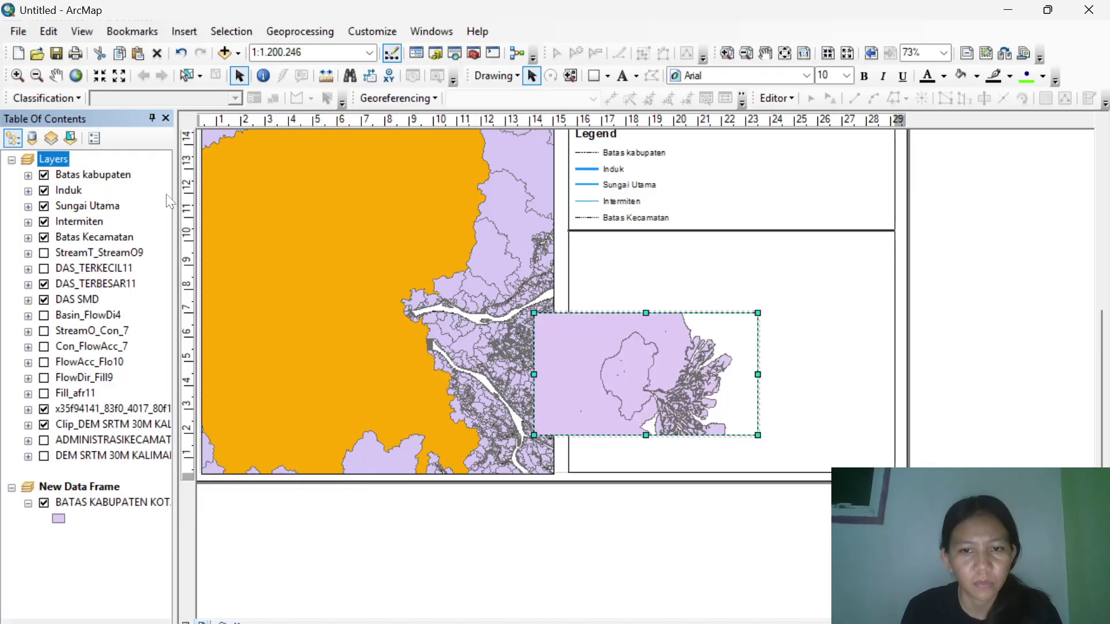
Symbolize the district boundary layer by unique KAB_KOTA values, adding all values.
right_click(103, 501)
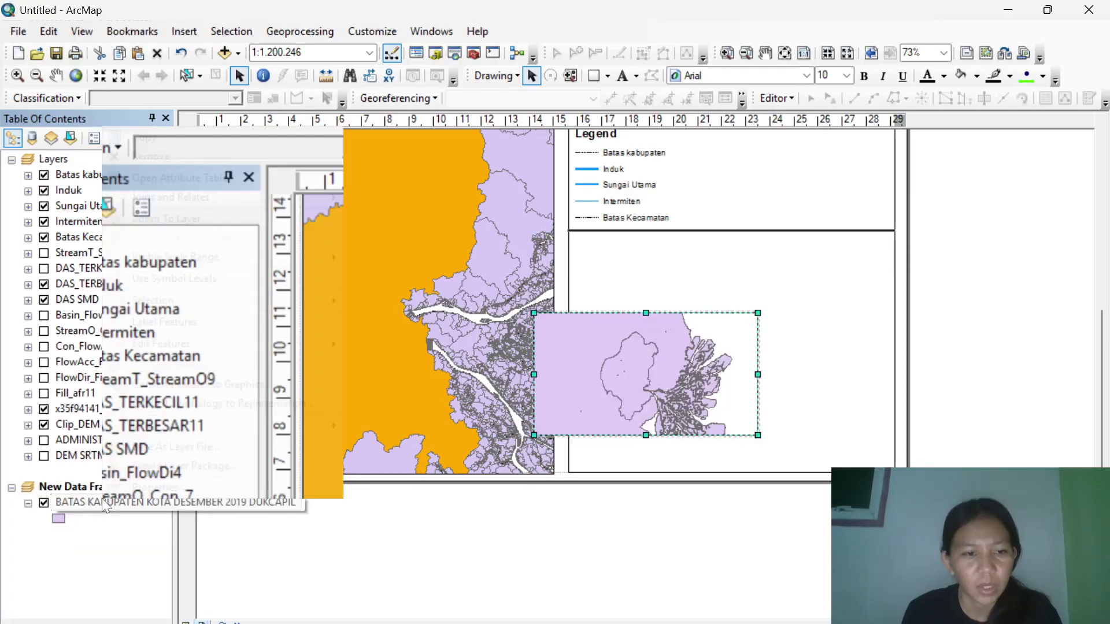
click(129, 493)
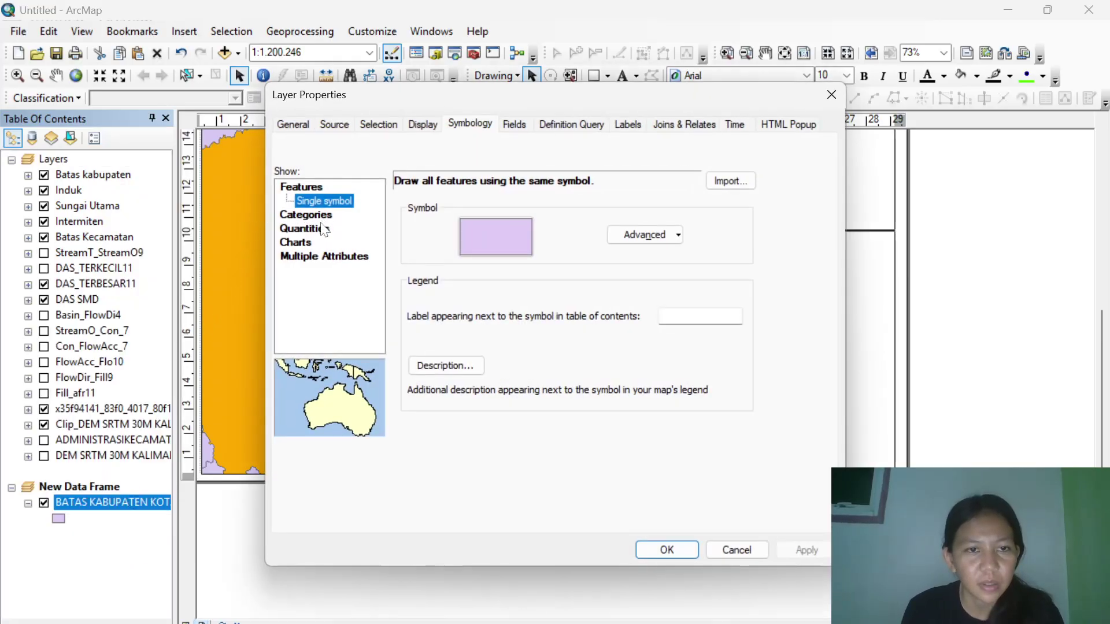
click(315, 228)
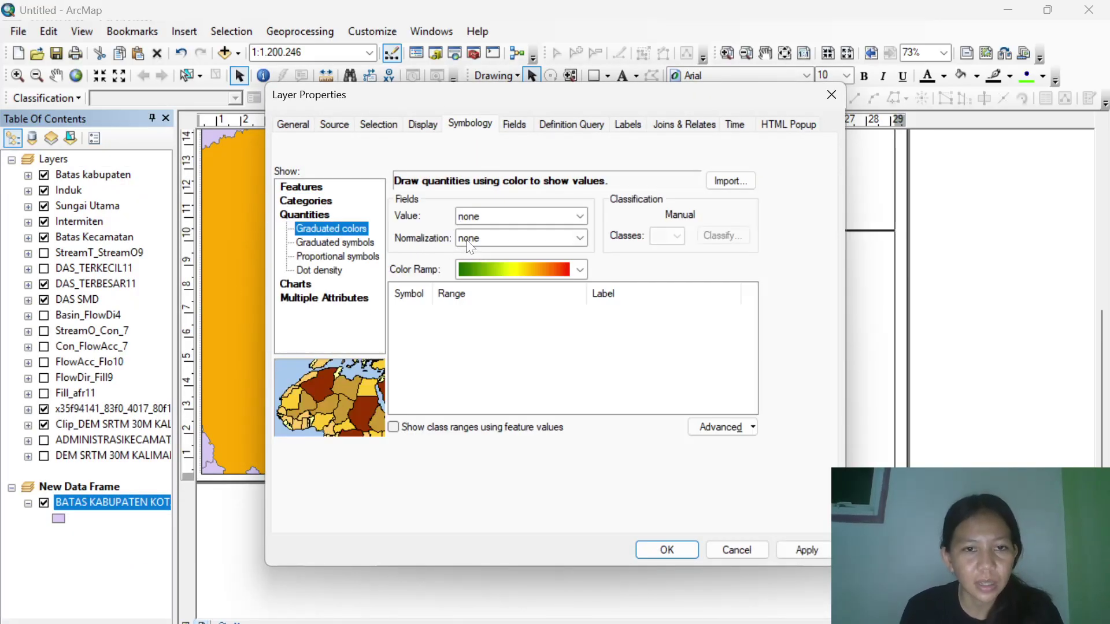
click(339, 244)
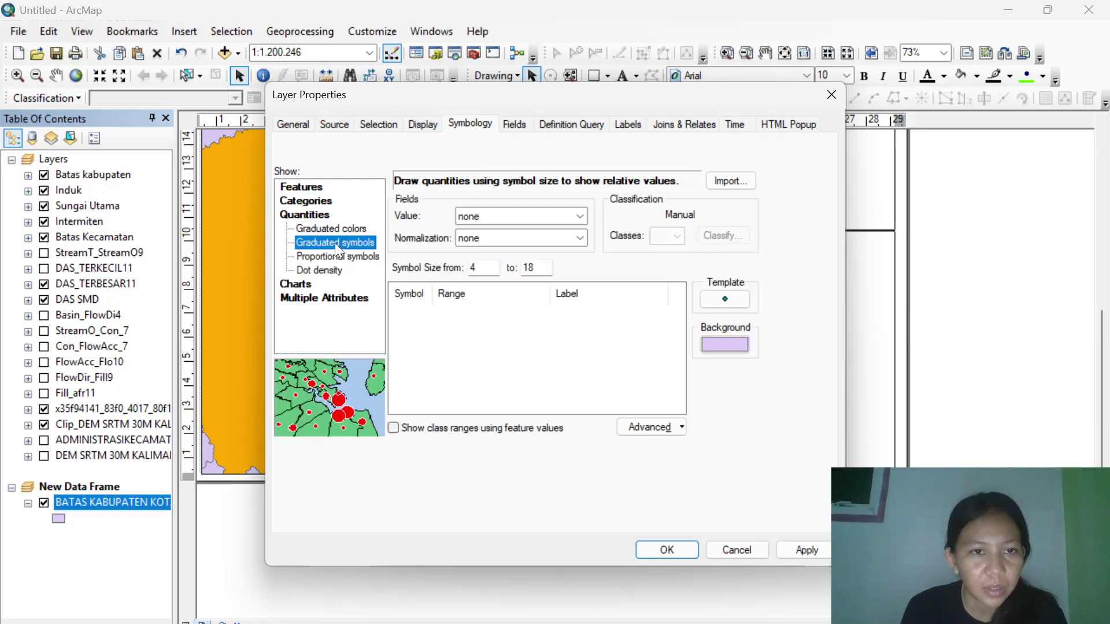
click(312, 201)
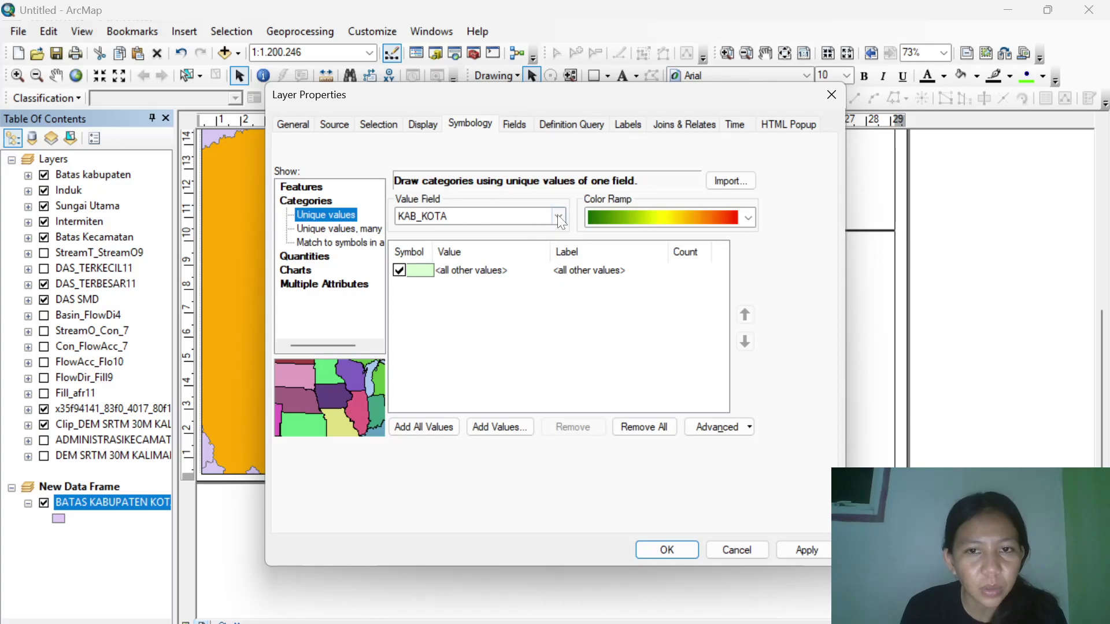
click(417, 431)
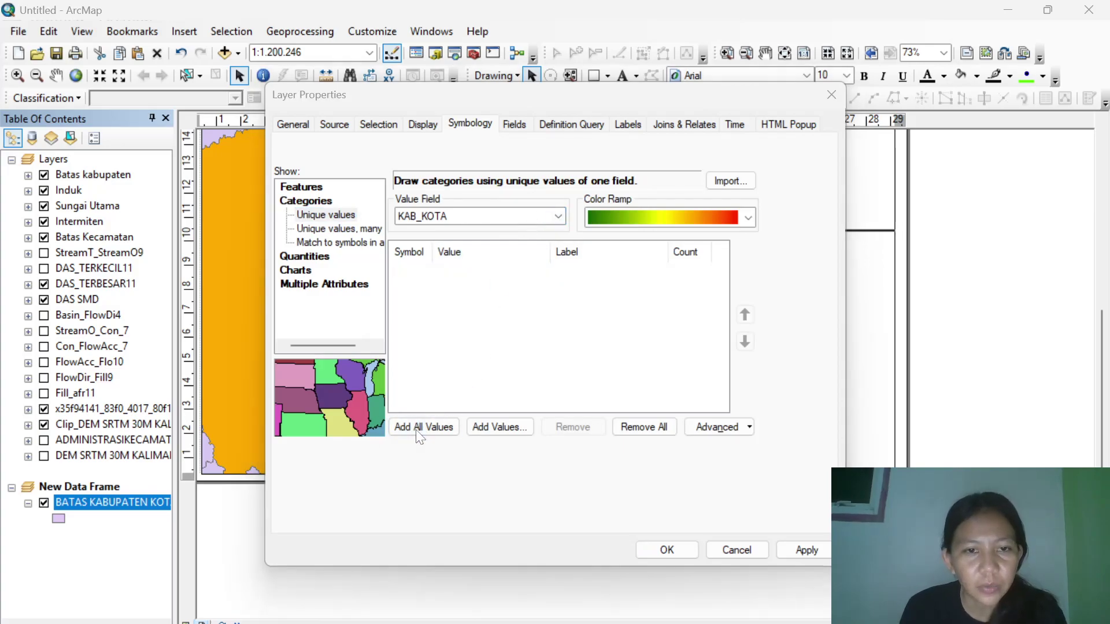
click(637, 401)
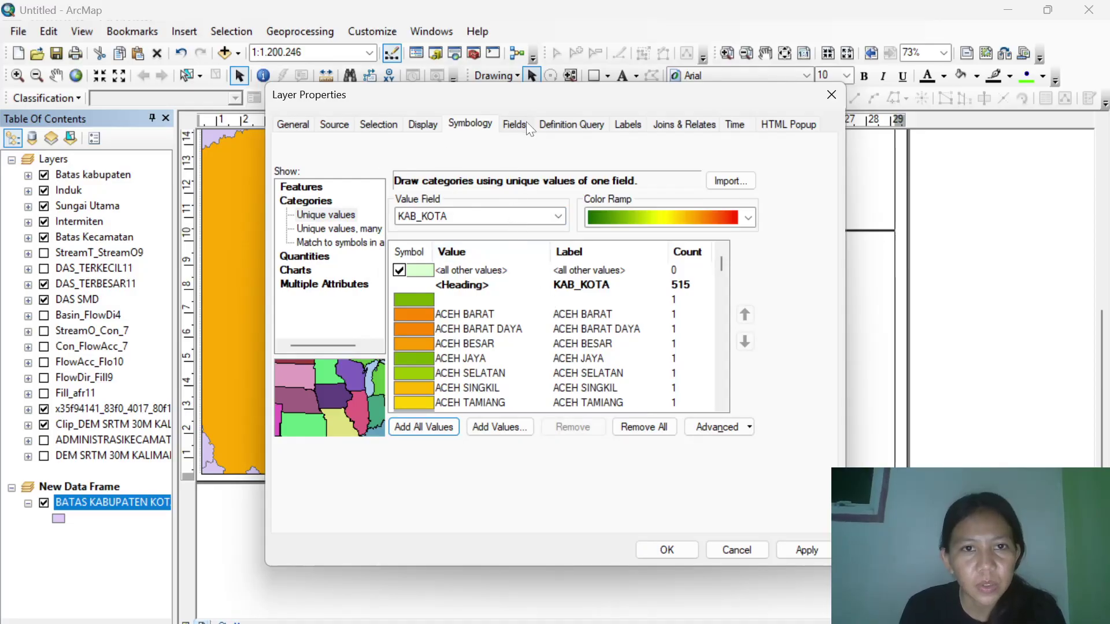
Turn on the layer's labels in bold Times New Roman.
click(628, 125)
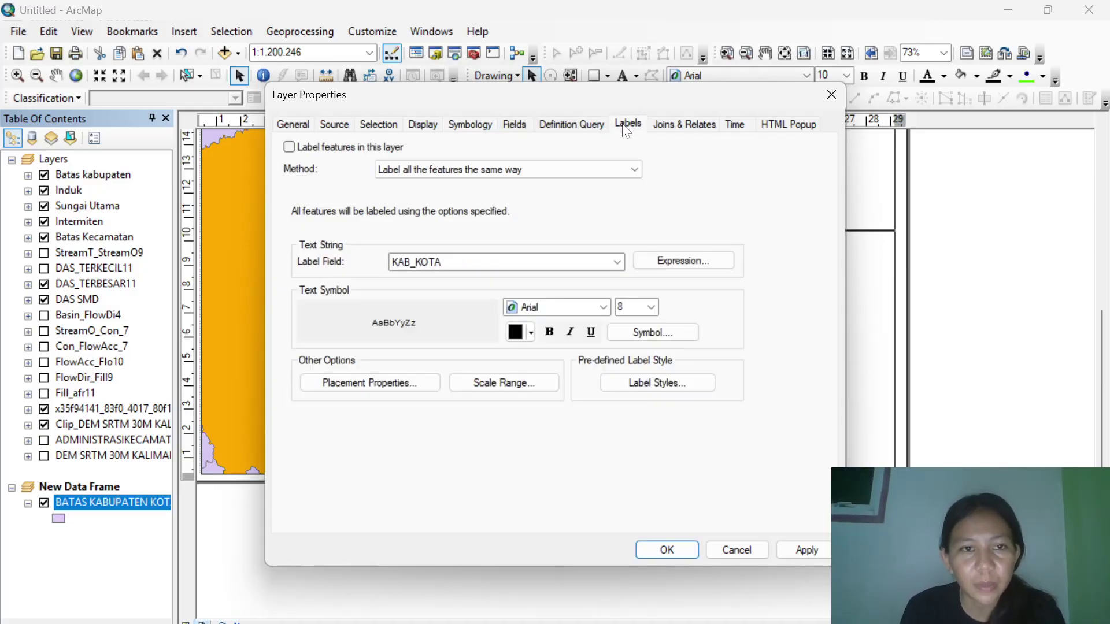
click(292, 148)
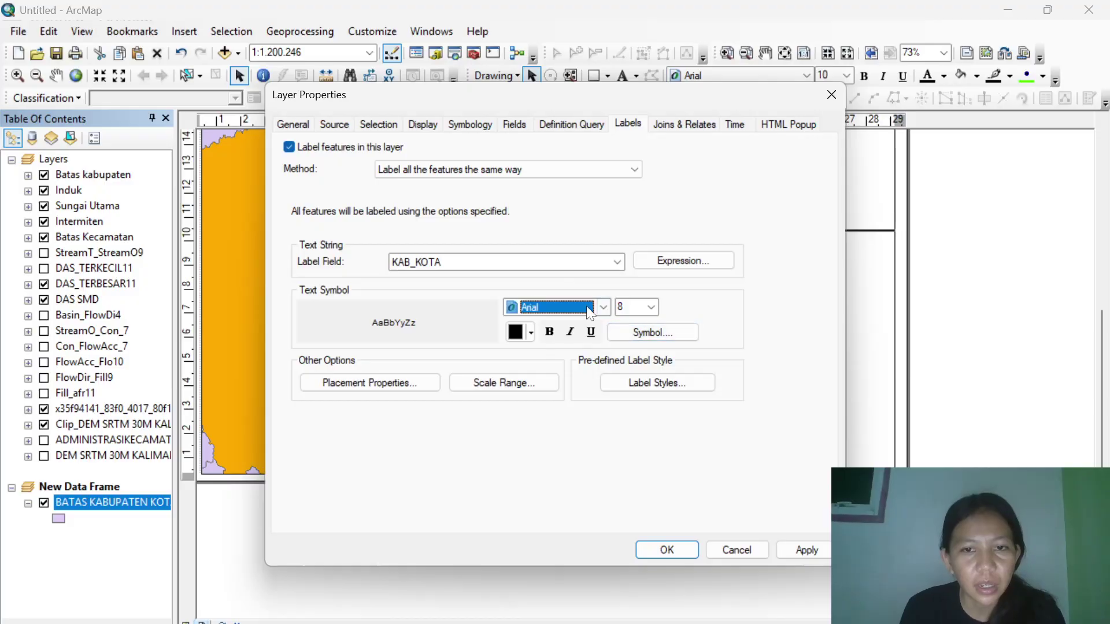
click(590, 309)
text(ti)
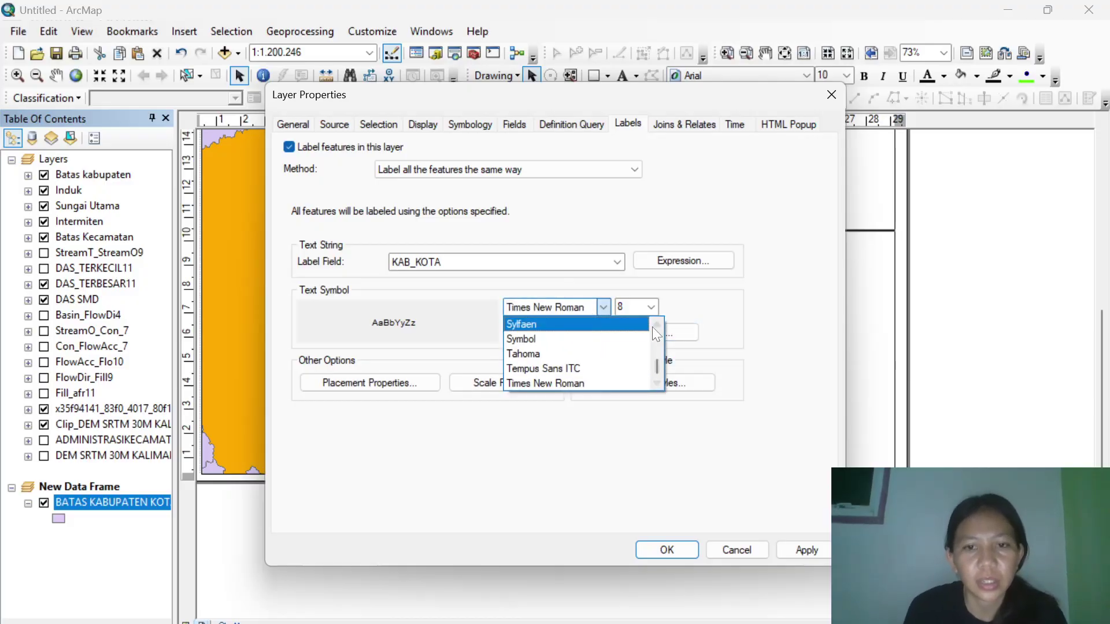
click(743, 311)
click(552, 331)
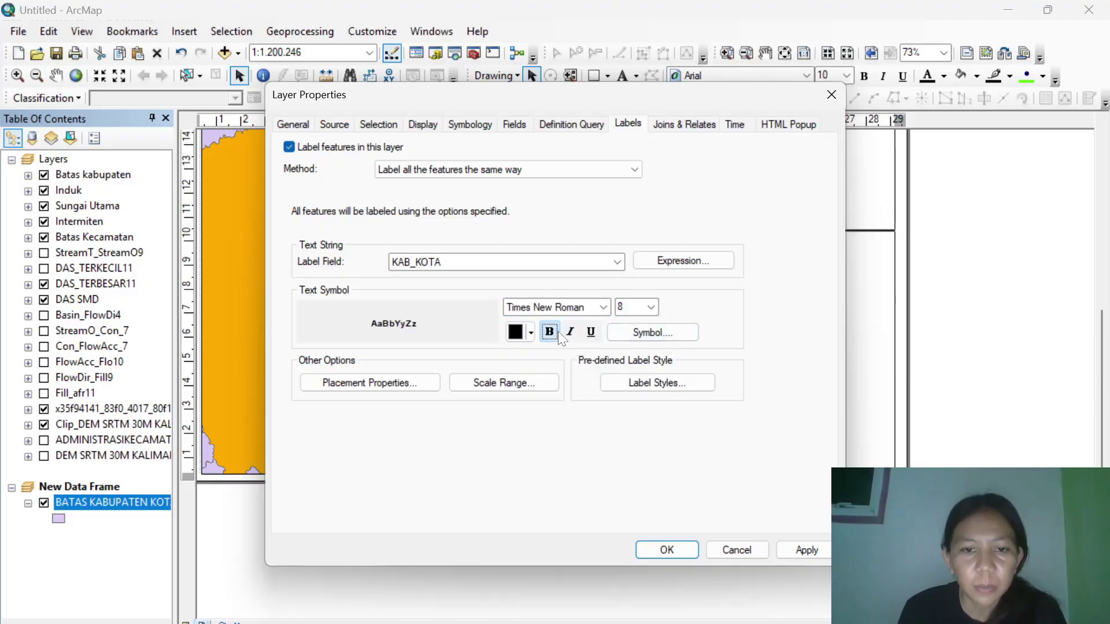
click(409, 128)
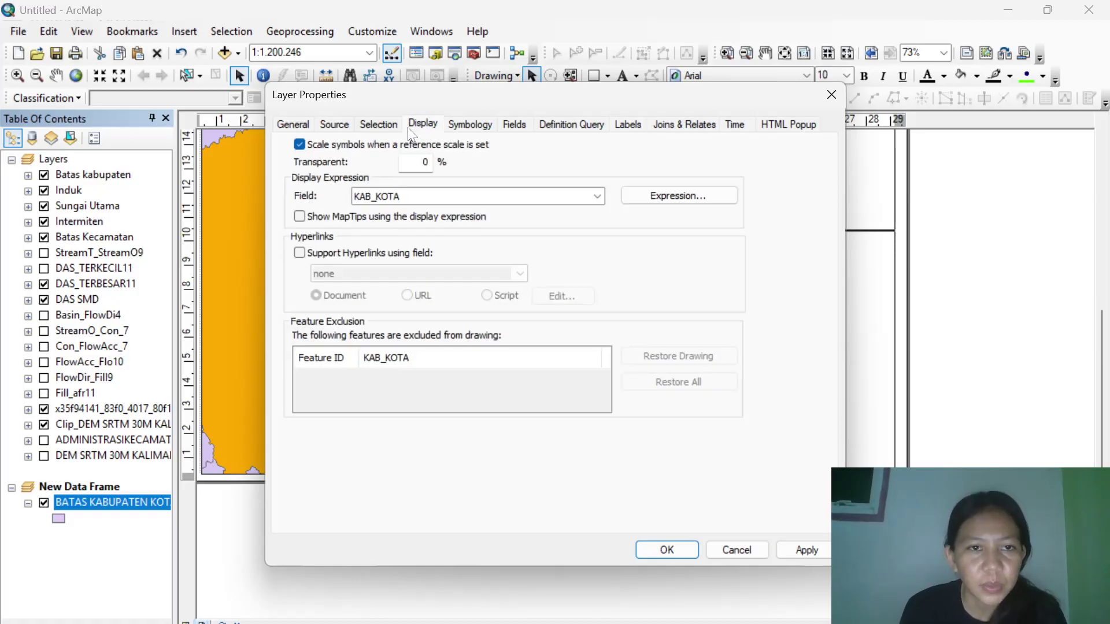
click(464, 128)
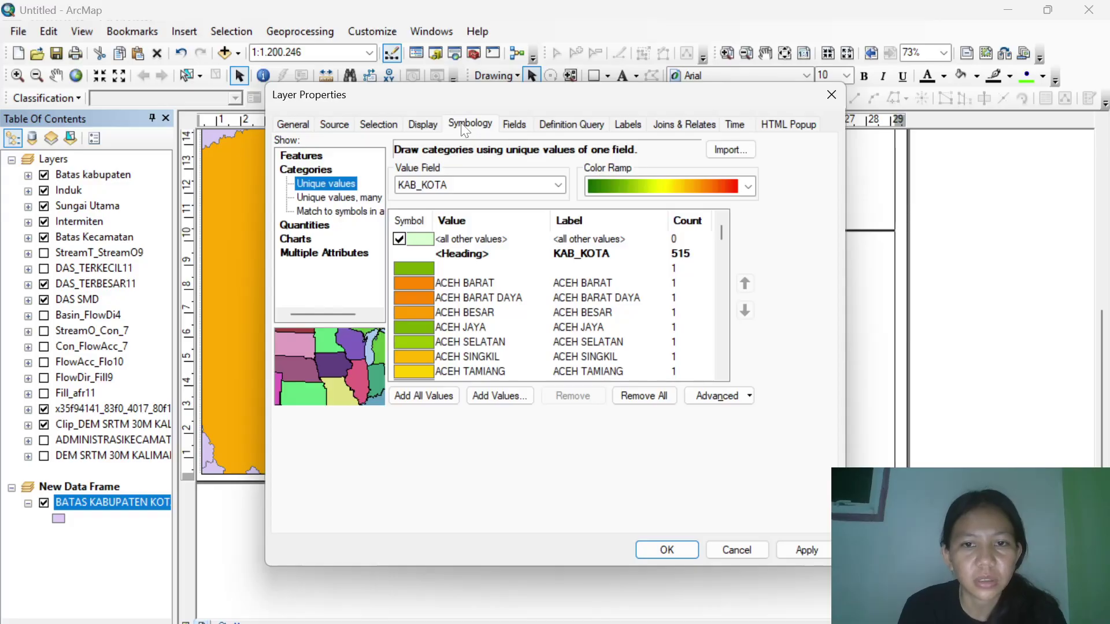
click(638, 124)
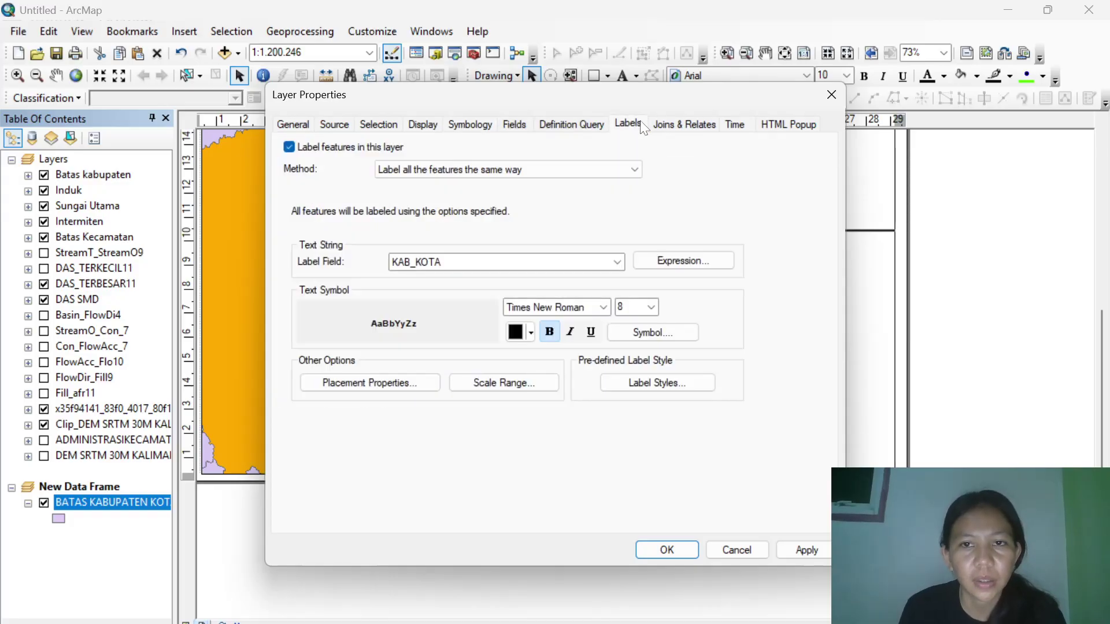
Apply the layer properties, then move and shrink the inset frame beneath the legend.
click(664, 556)
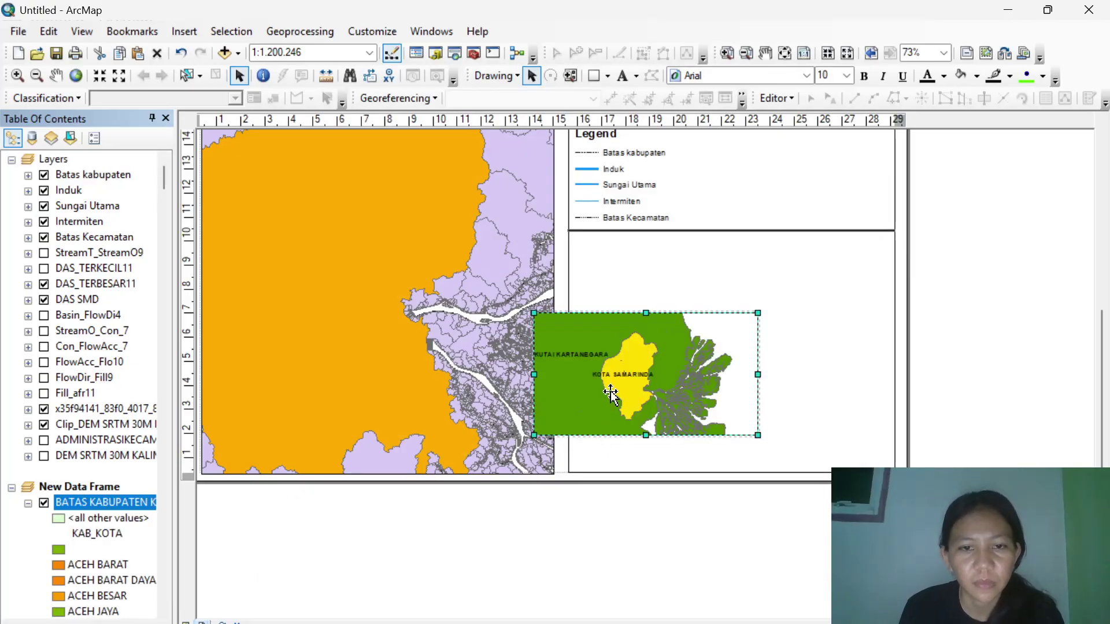
drag(611, 394, 708, 366)
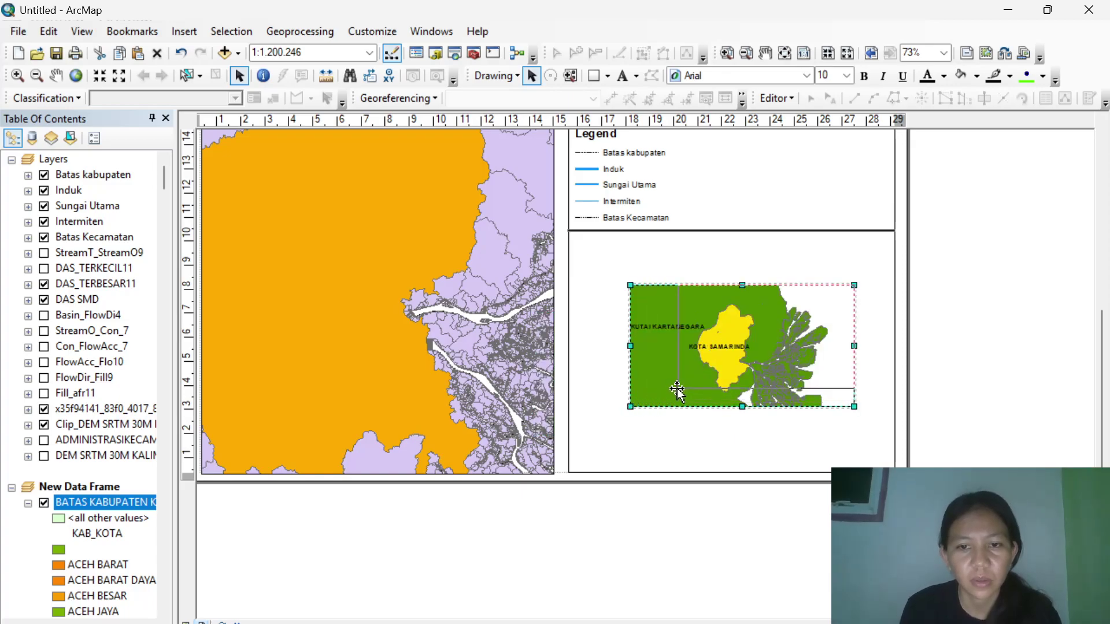
drag(674, 398, 803, 392)
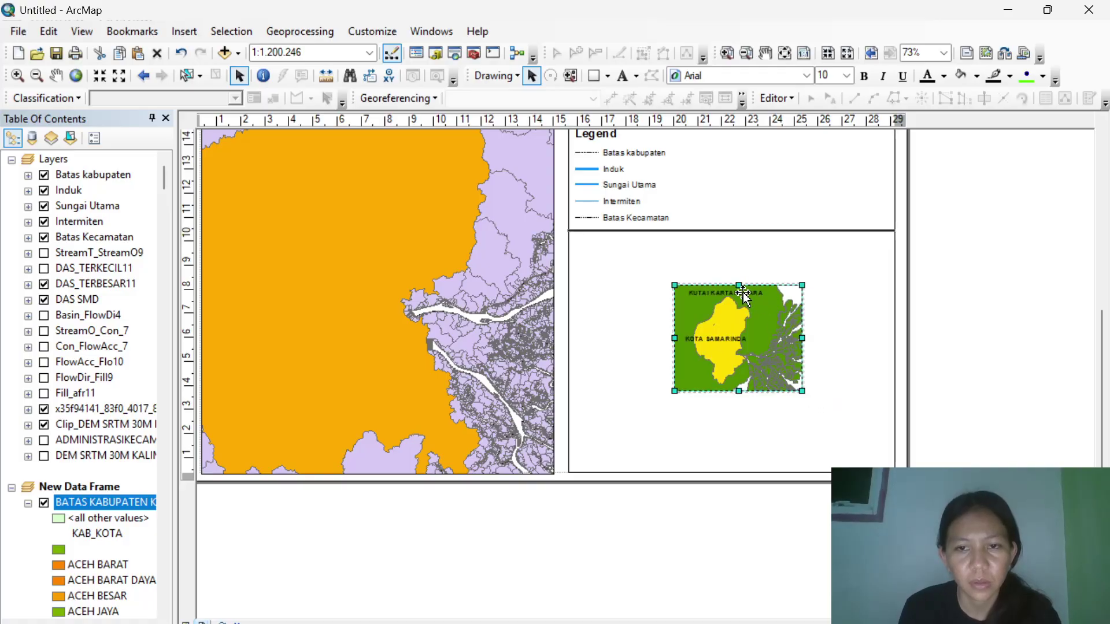
mouse_move(739, 286)
mouse_down()
mouse_move(728, 301)
mouse_move(722, 288)
mouse_up()
Add a 'PETA INDEKS' heading in bold Country 1 style, 14 pt, at the panel's top-left.
click(623, 76)
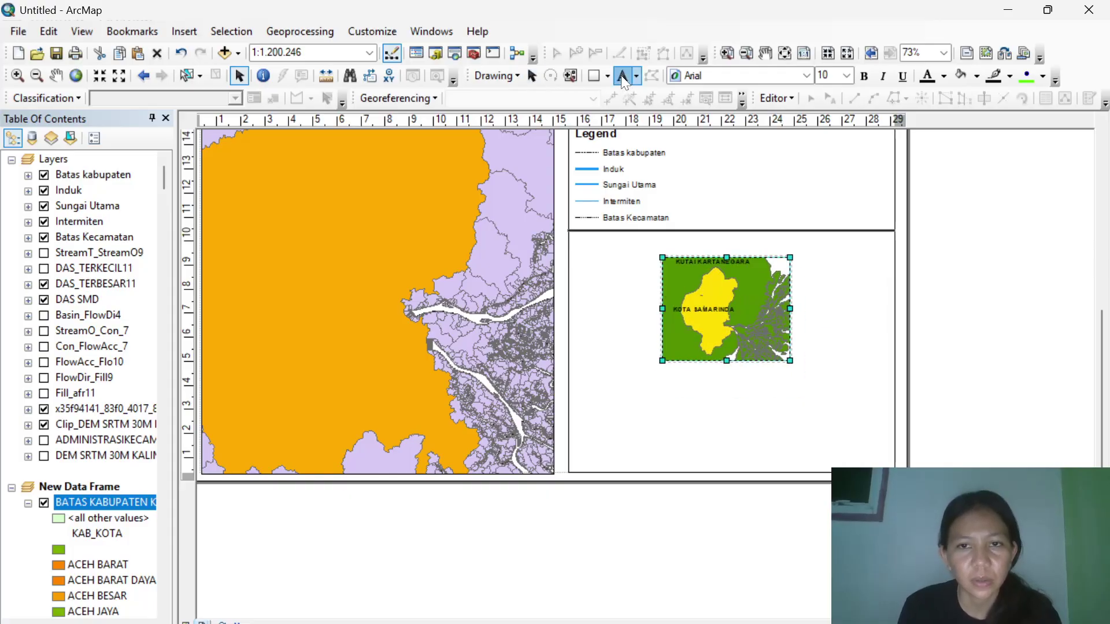
click(597, 241)
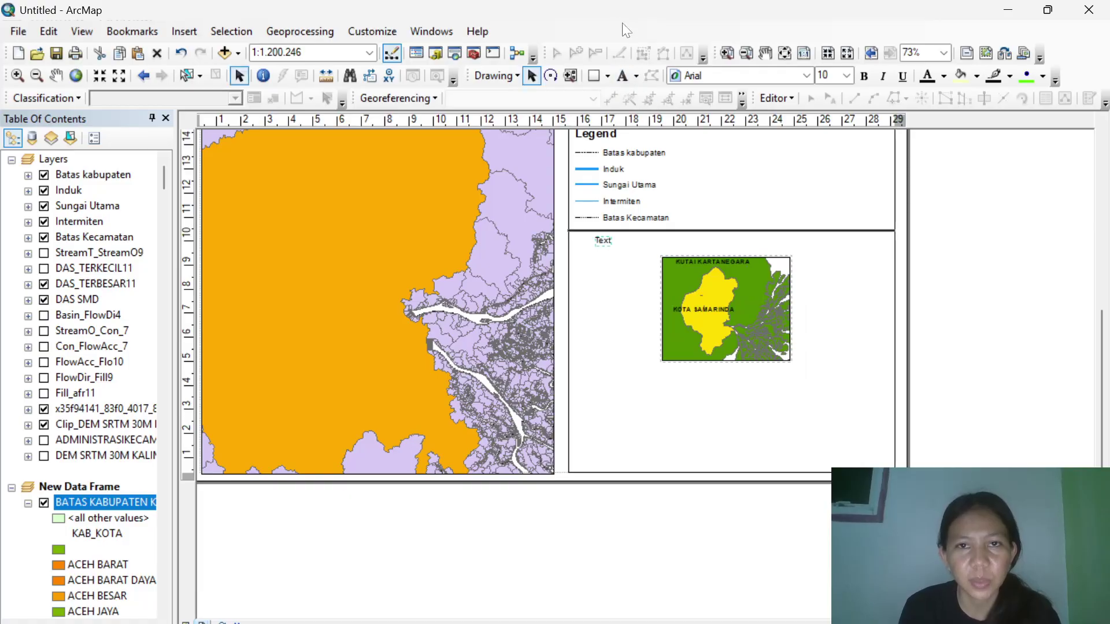
click(598, 242)
double_click(601, 240)
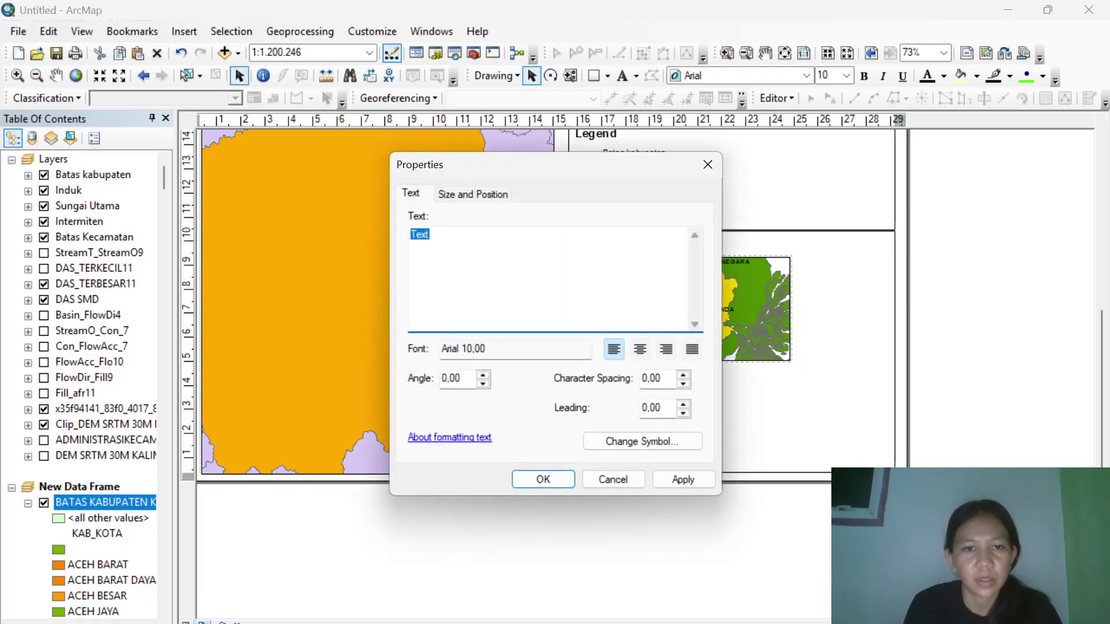
text(PETA IN)
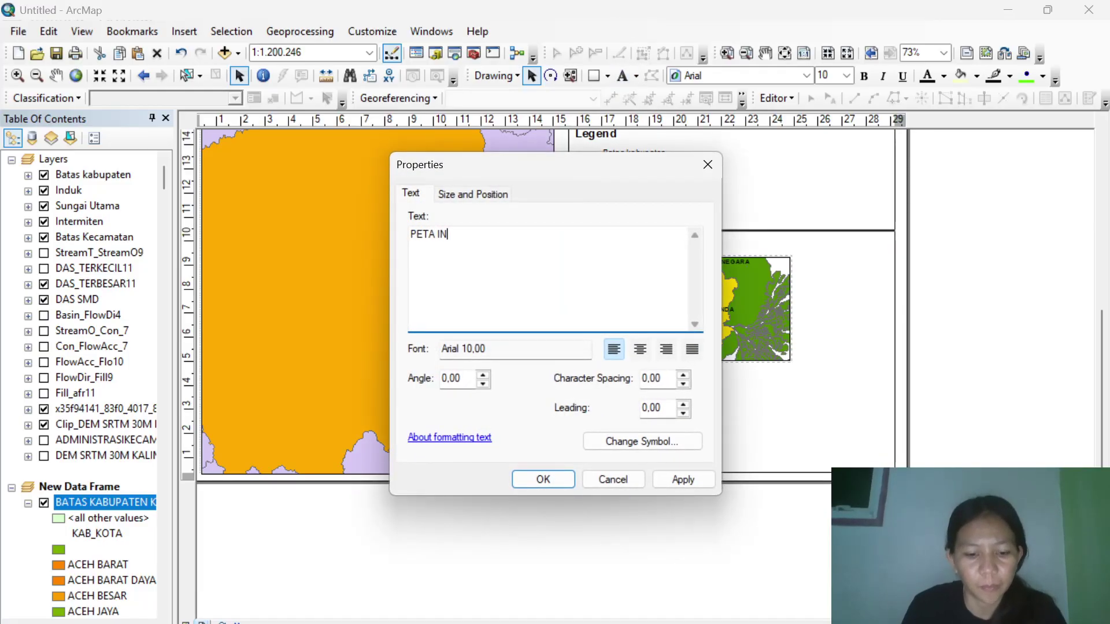
text(DEKS)
click(639, 444)
click(434, 243)
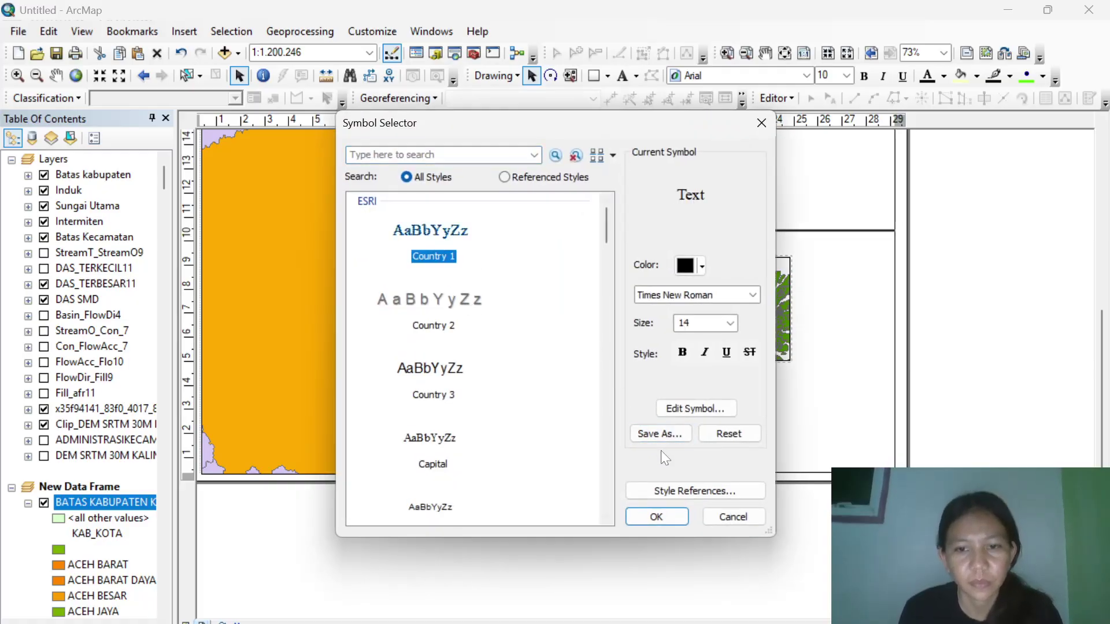
click(687, 352)
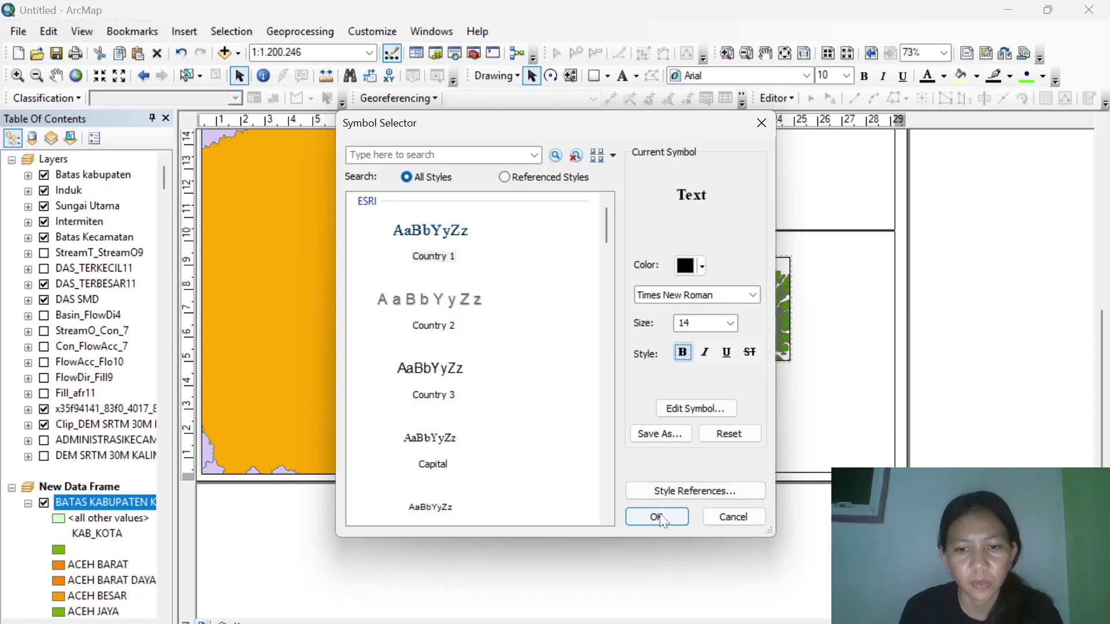
click(659, 514)
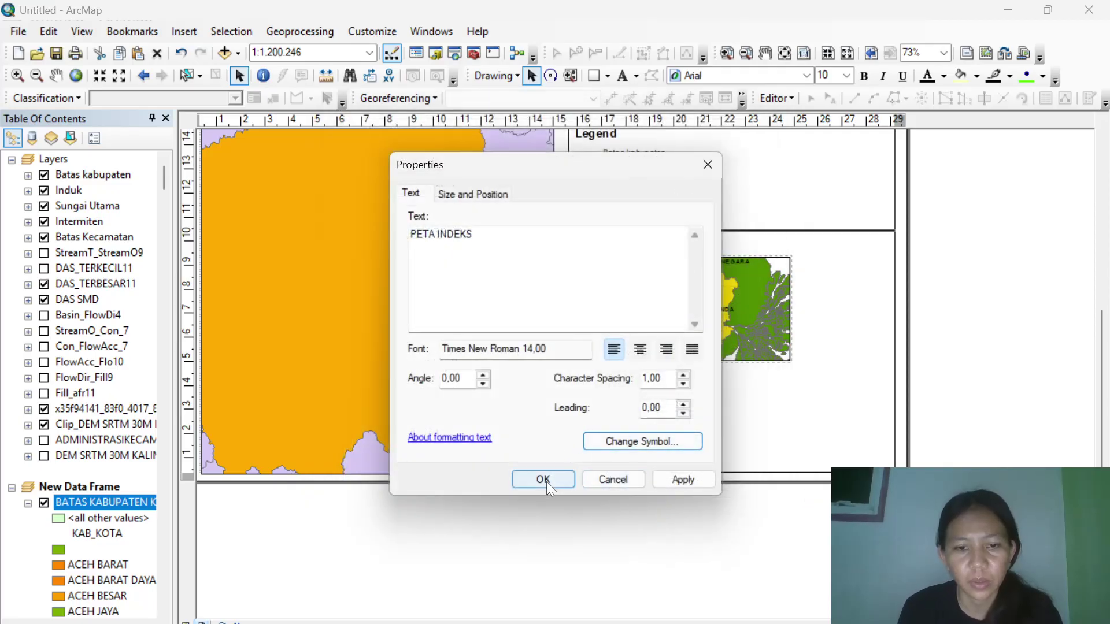
click(543, 480)
drag(632, 247, 612, 247)
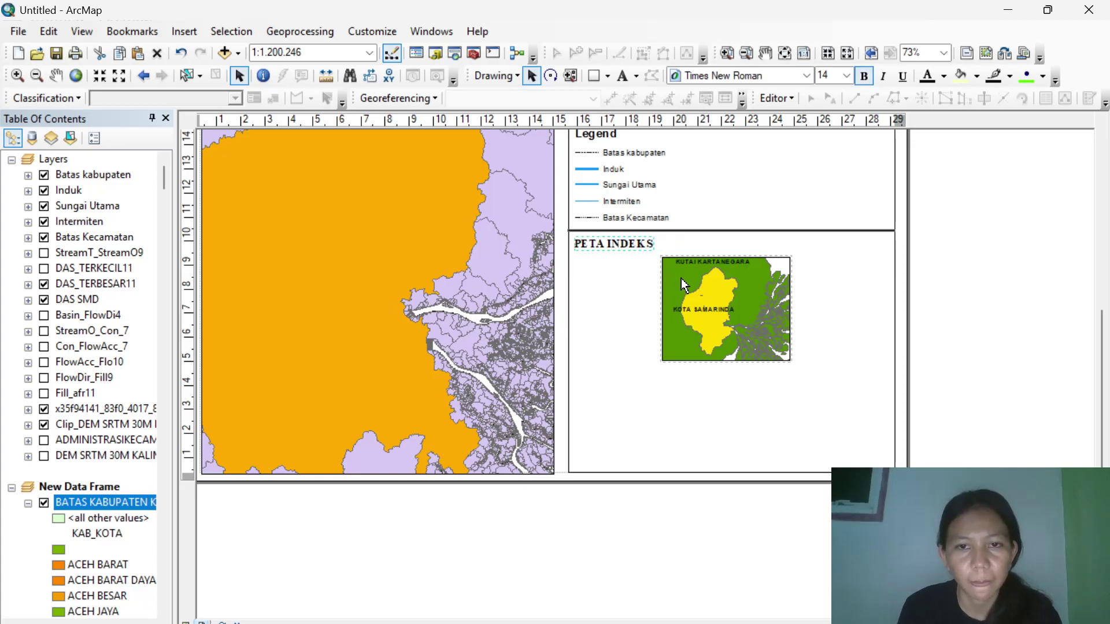
click(688, 231)
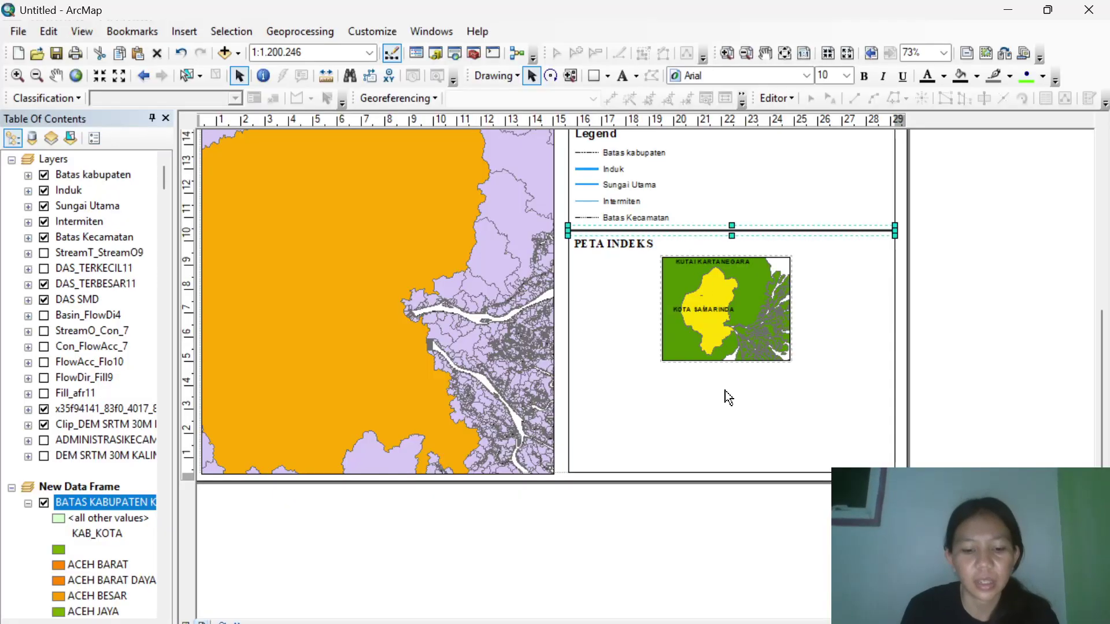
Place a divider line below the inset map and a new text element beneath it.
drag(687, 230, 689, 370)
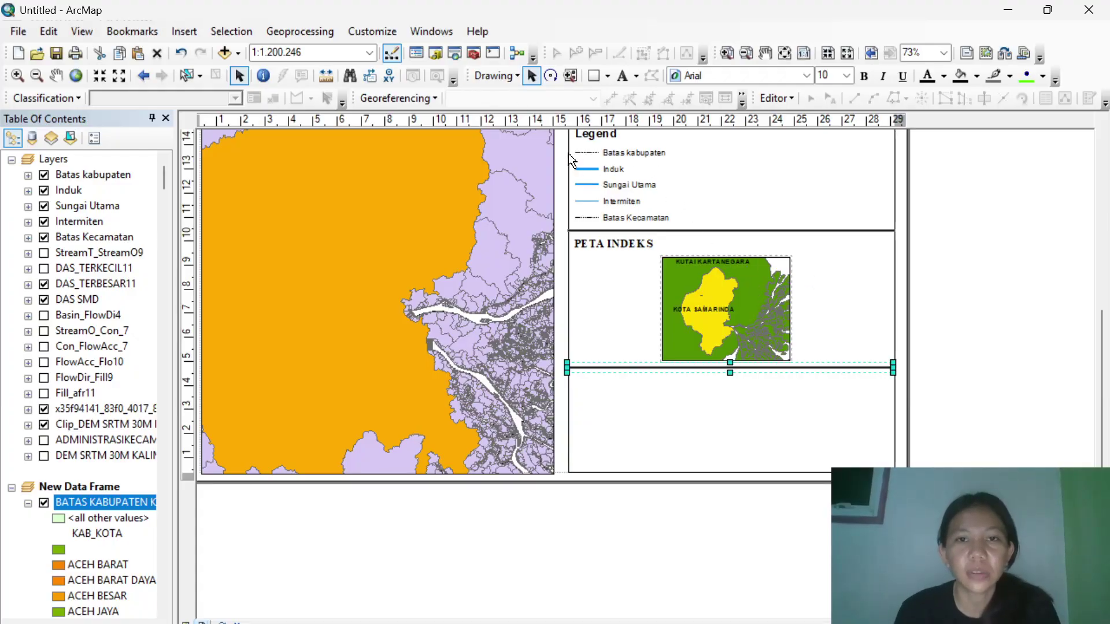
click(621, 78)
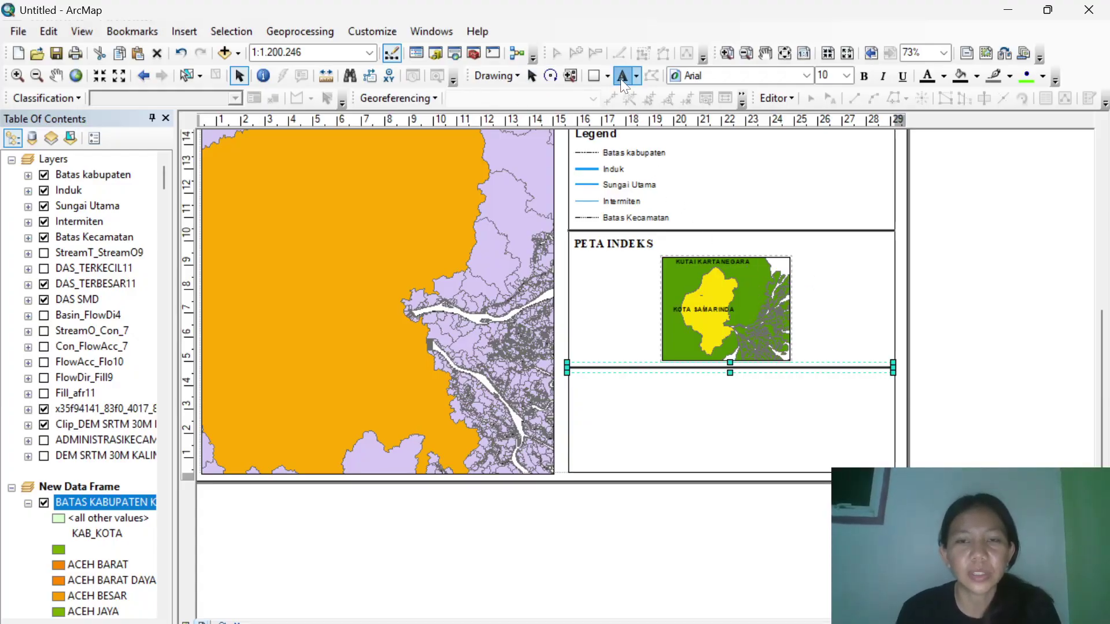
click(698, 381)
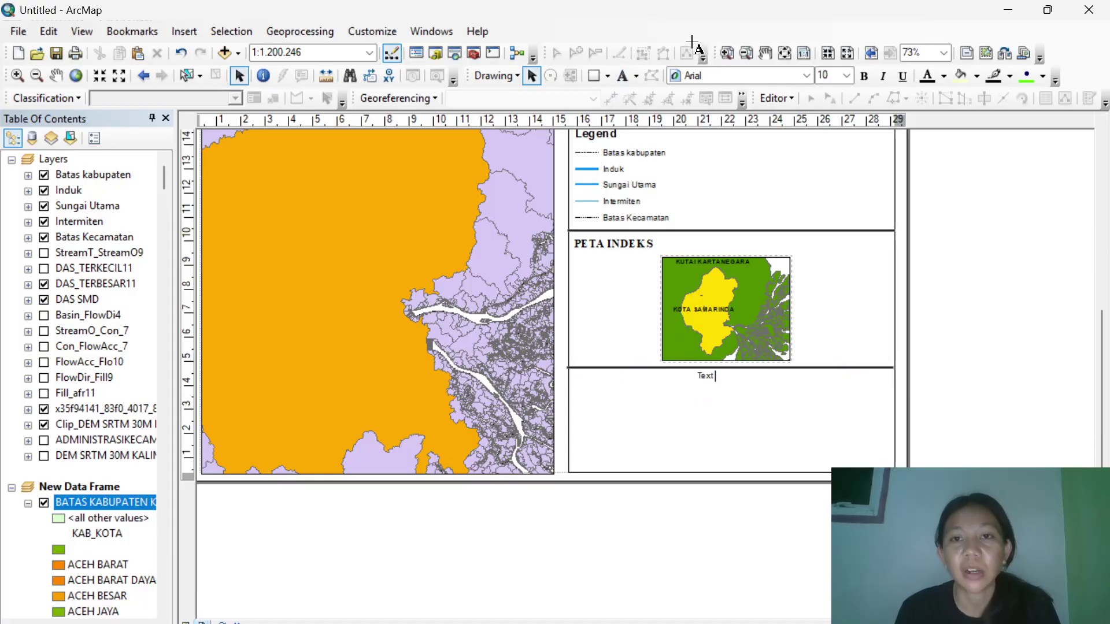
Replace the placeholder with 'LABORATORIUM MINERAL & BATUBARA' and 'UNIVERSITAS MULAWARMAN SAMARINDA'.
double_click(705, 378)
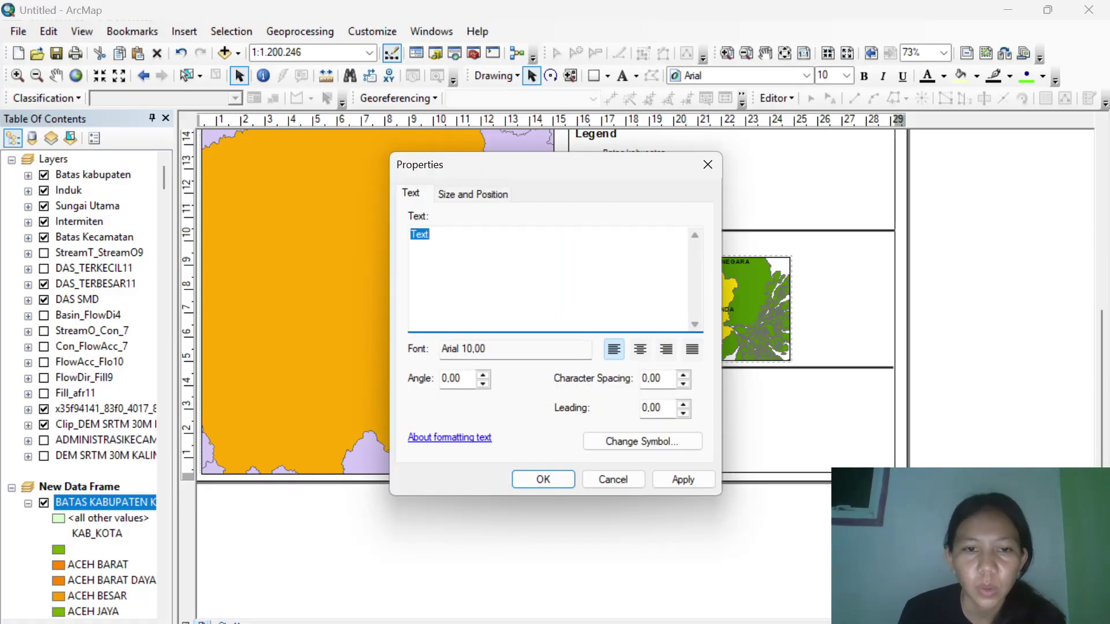
key(BackSpace)
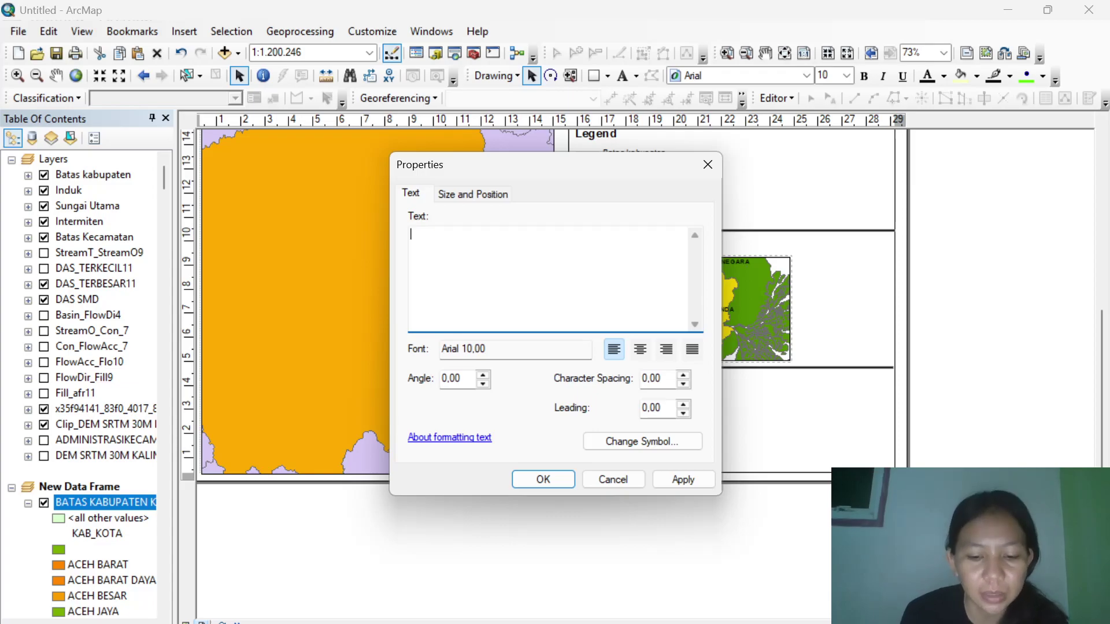
text(LABORATORIUM MINERAL)
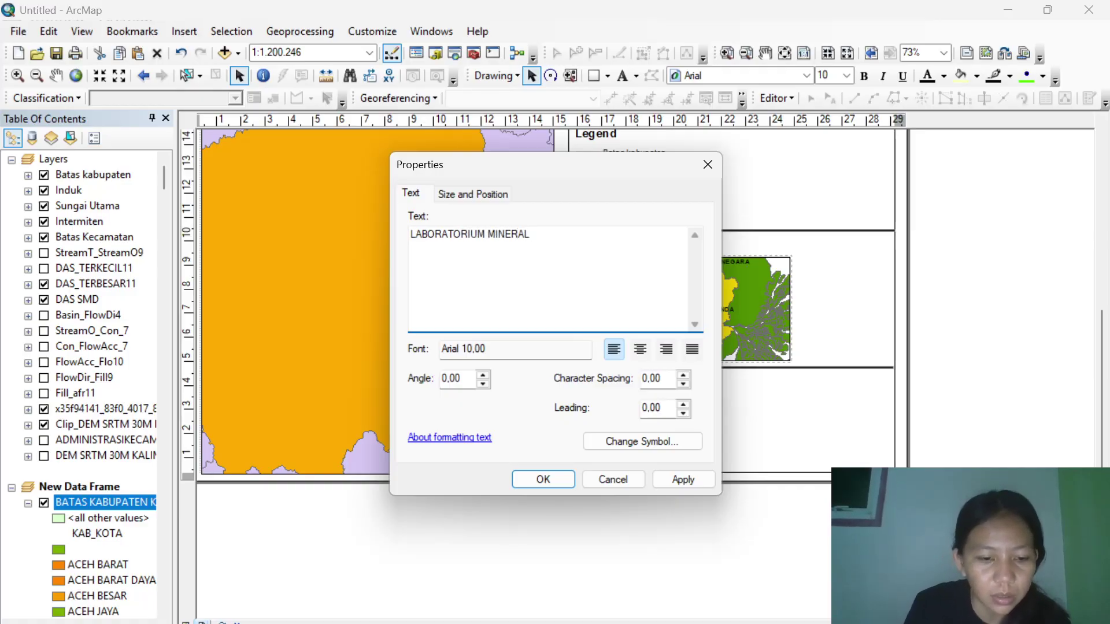
text( & BATUBARA)
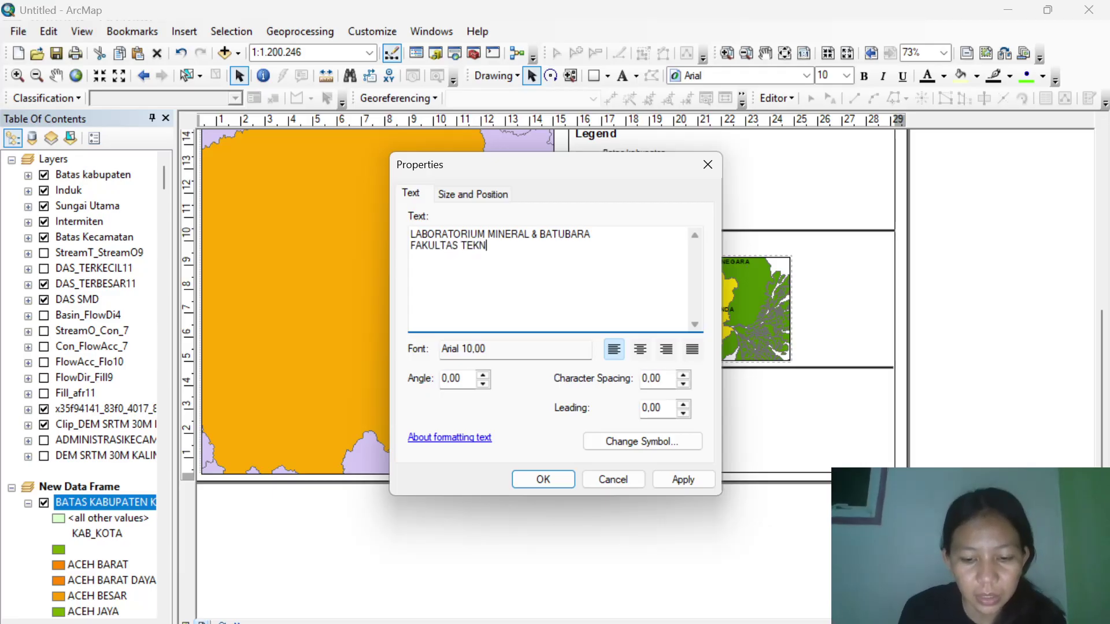
text(ERSITAS MULAWARMAN )
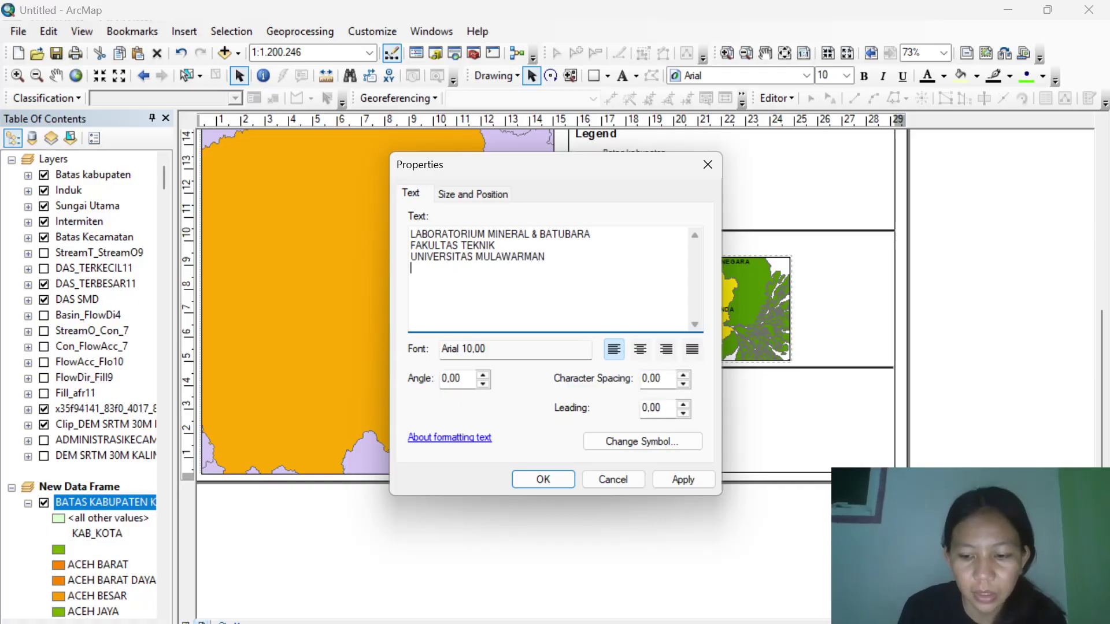
text(SAMARINDA)
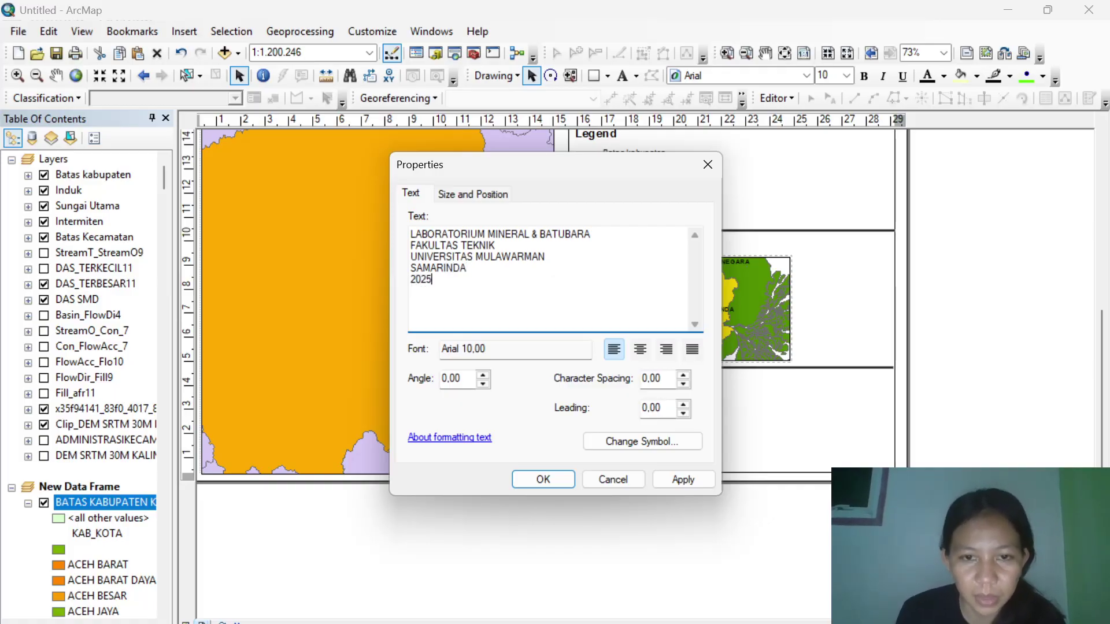
Centre the credit text and give it the bold Country 1 text style.
click(646, 359)
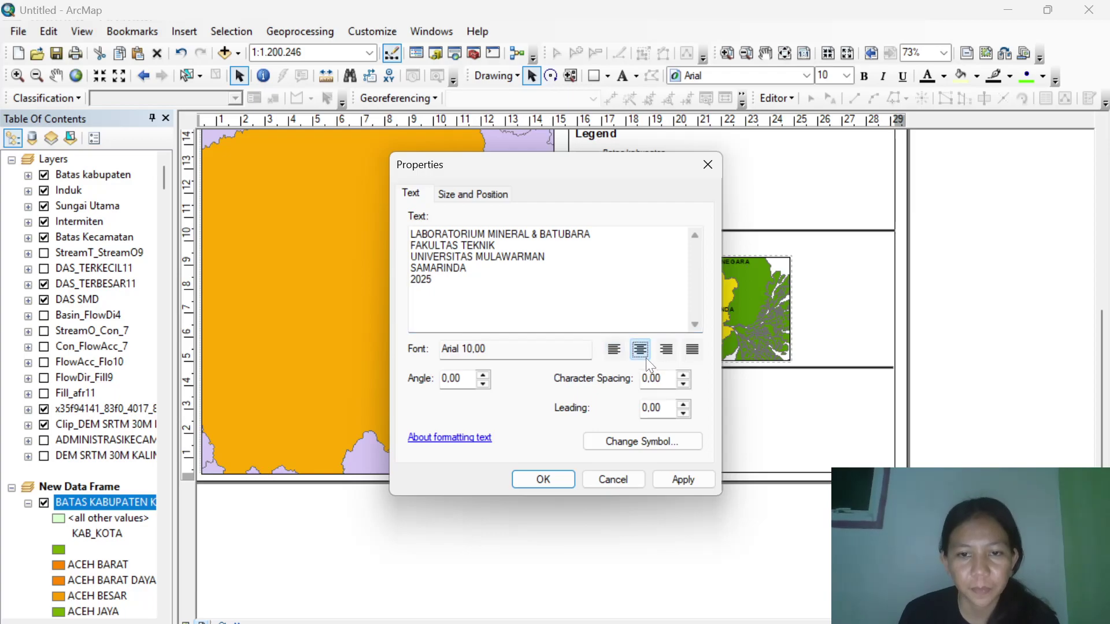
click(636, 441)
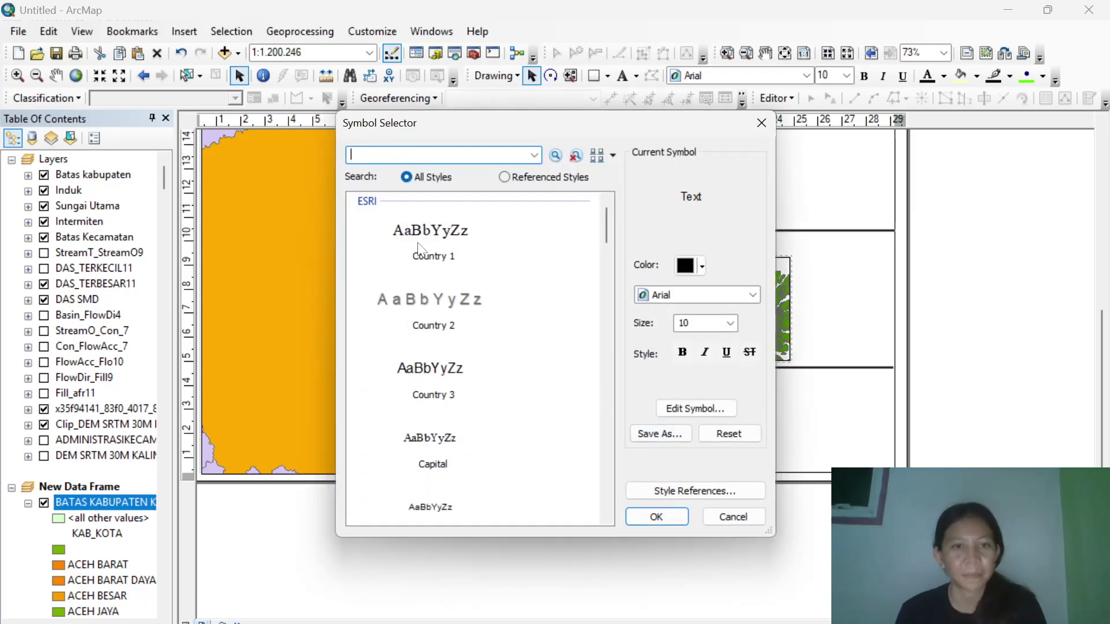
click(420, 252)
click(681, 352)
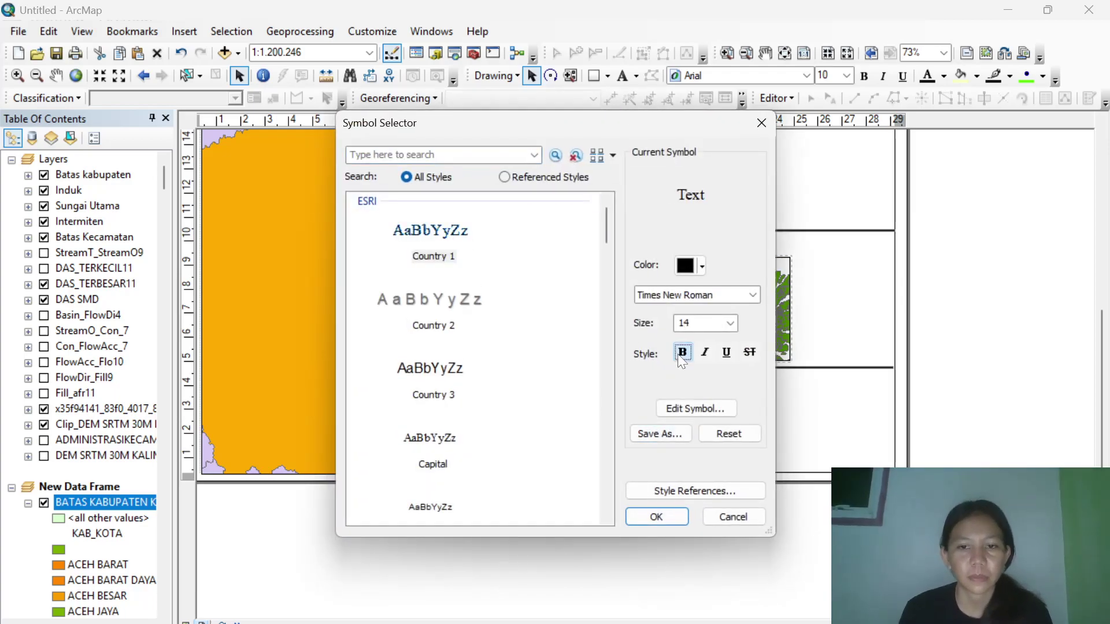
click(659, 522)
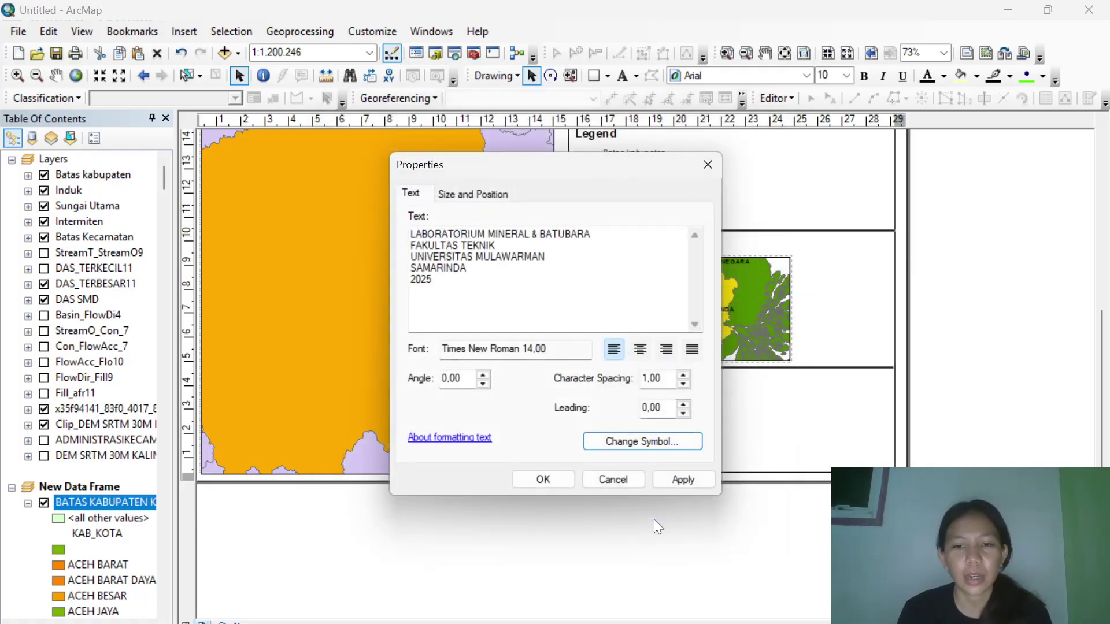
click(639, 350)
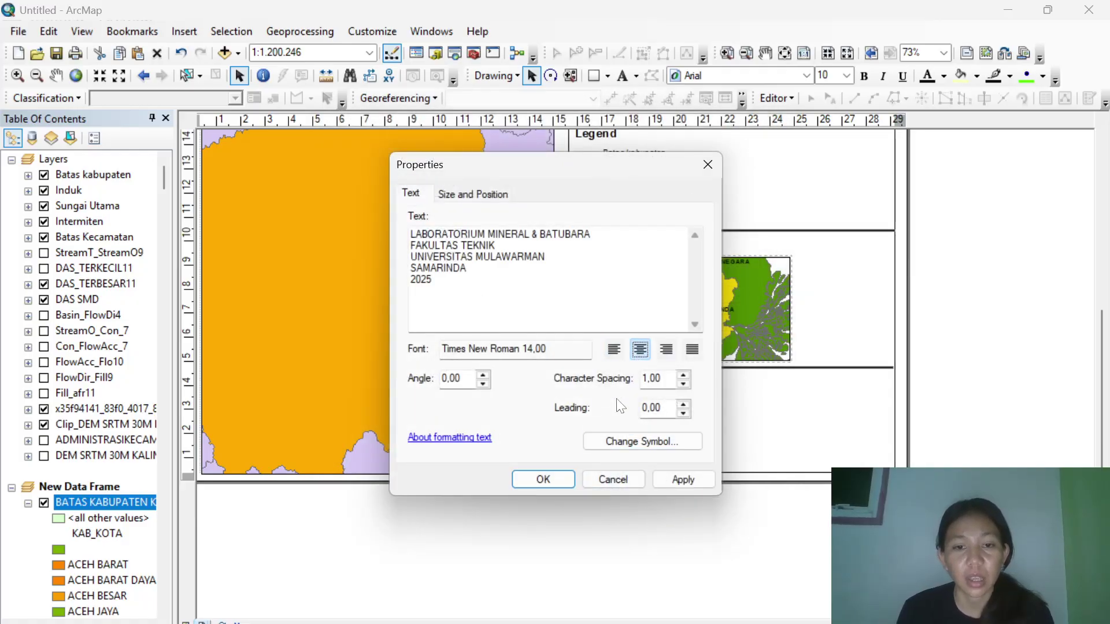
click(543, 480)
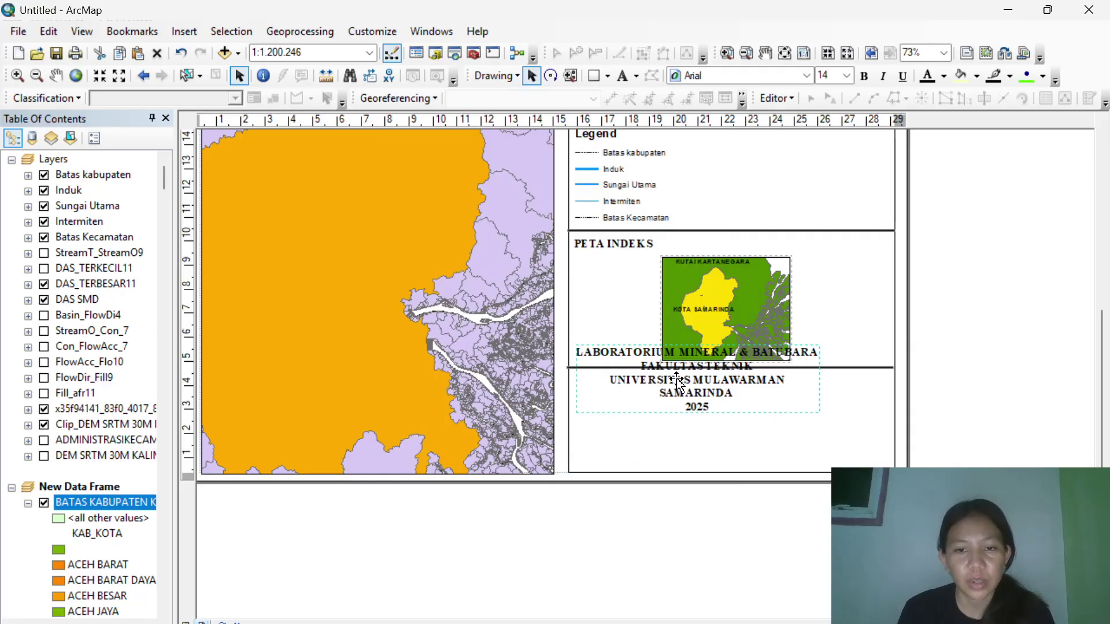
Reduce the credit text to 10 pt and move it lower in the bottom panel.
double_click(677, 381)
click(648, 442)
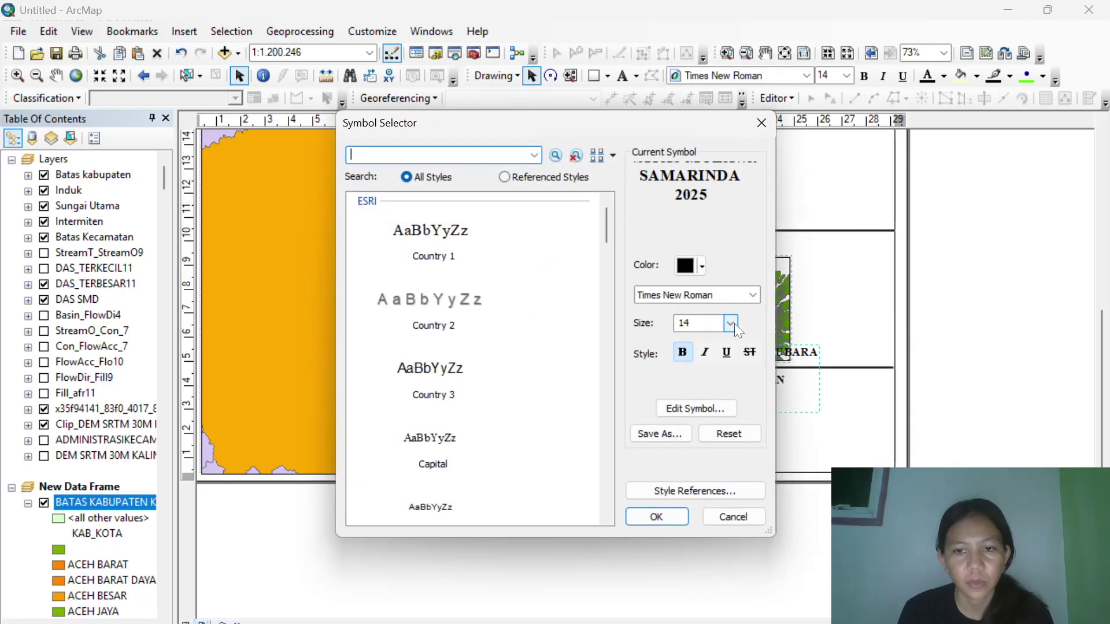
click(730, 323)
scroll(695, 338, up, 2)
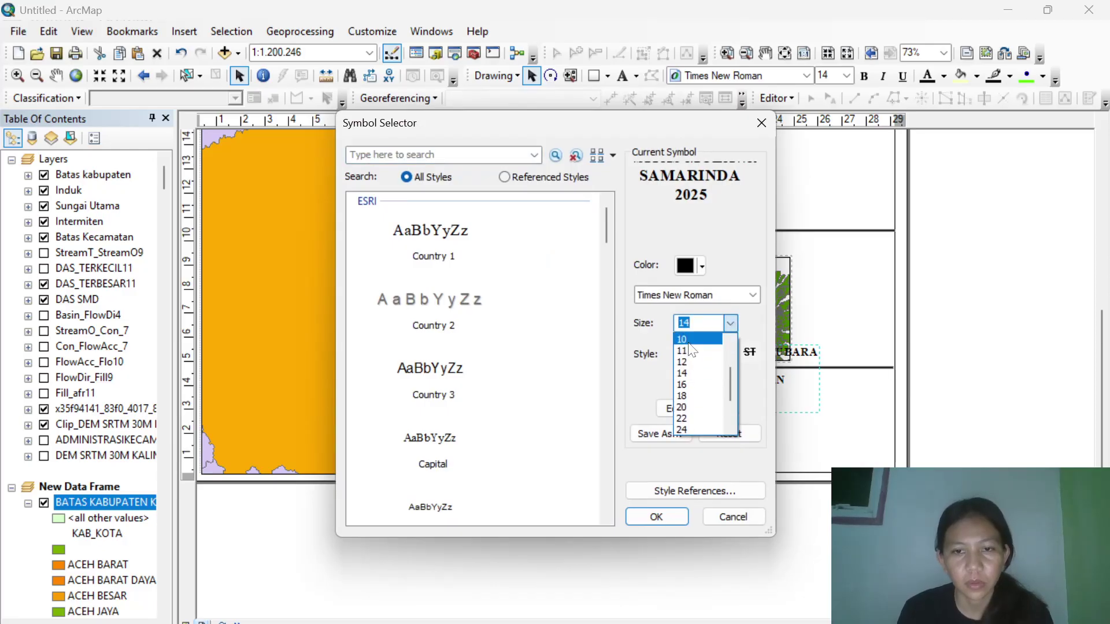
click(689, 350)
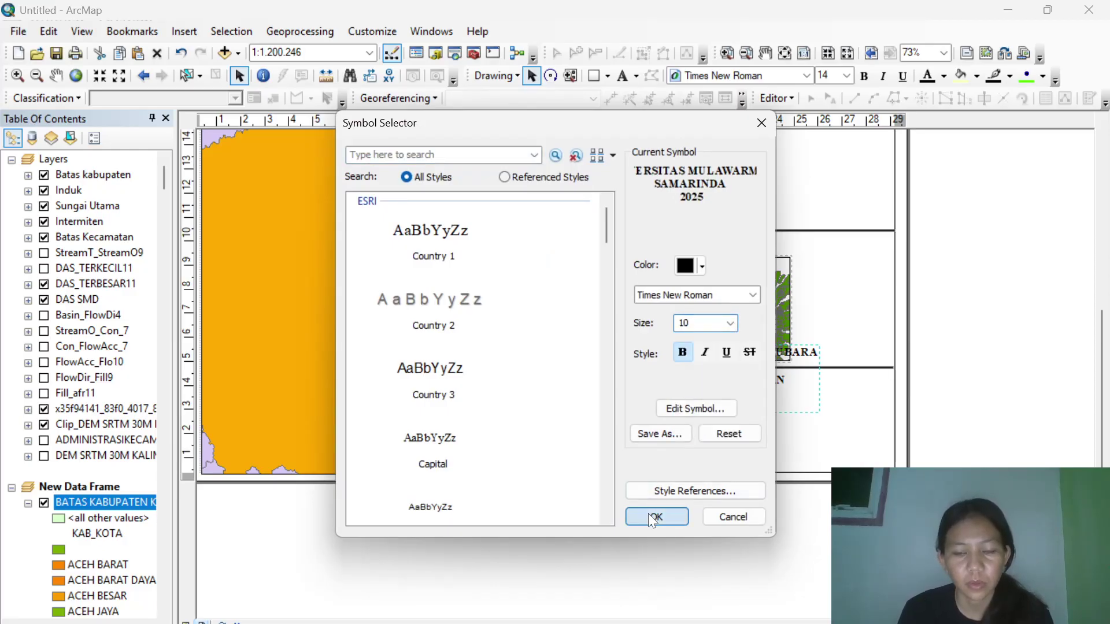
click(649, 514)
click(542, 479)
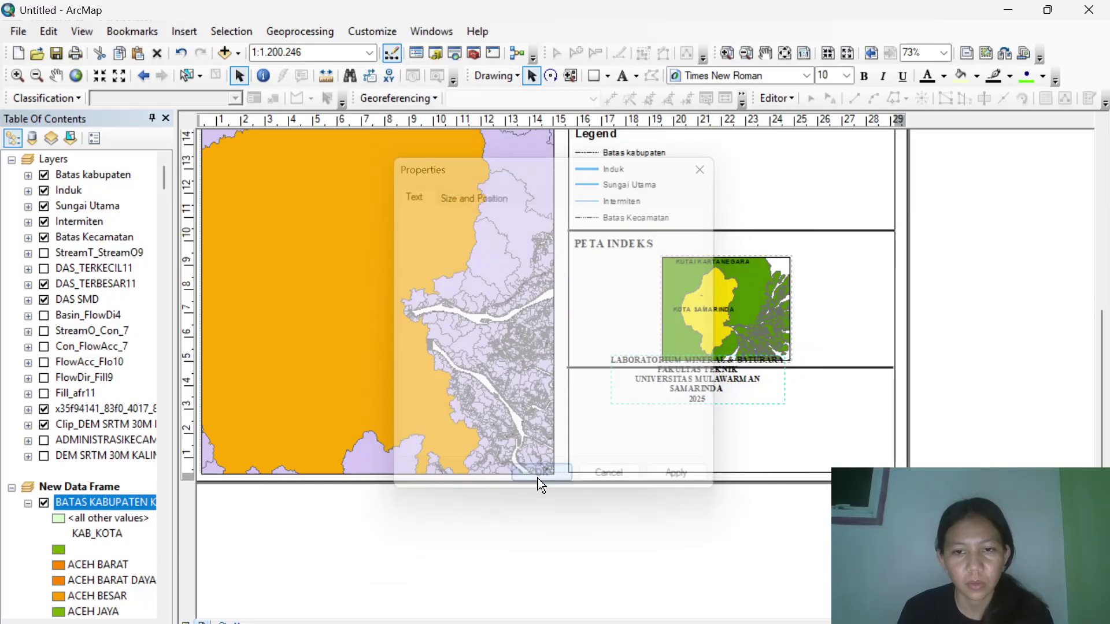
drag(721, 378, 762, 442)
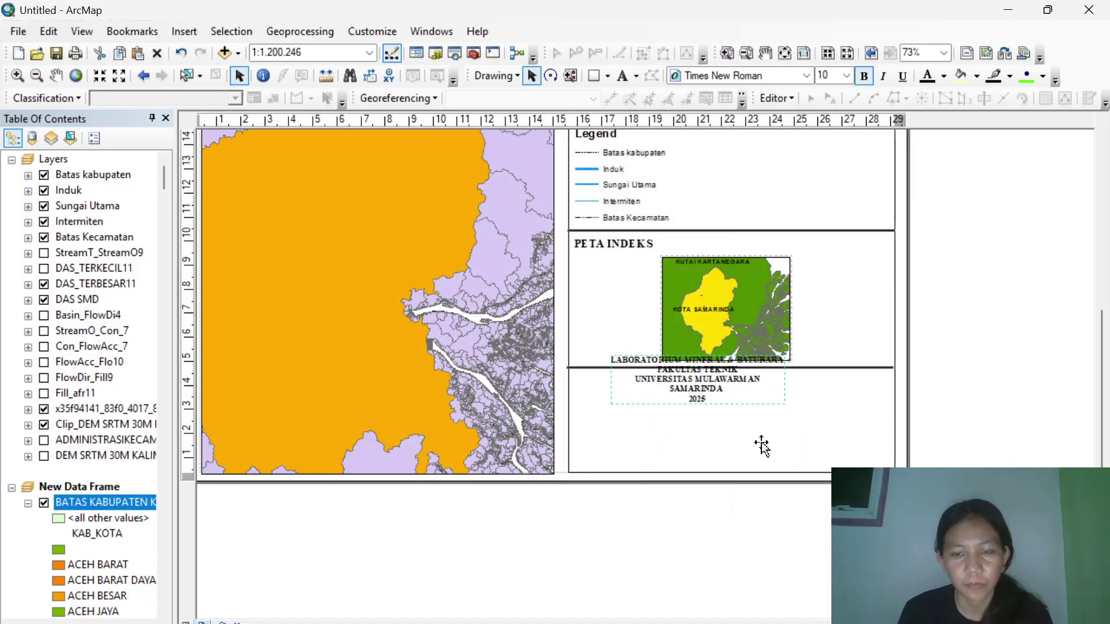
click(623, 75)
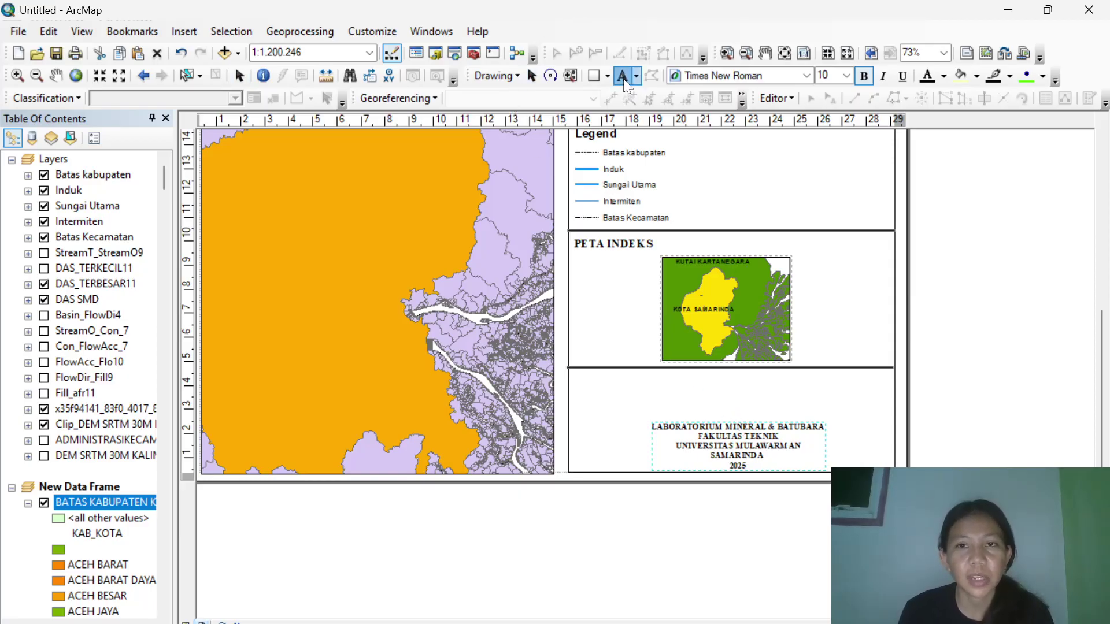
Place a new text element below the index map reading 'DISUSUN OLEH' with the author's name and student ID.
click(735, 374)
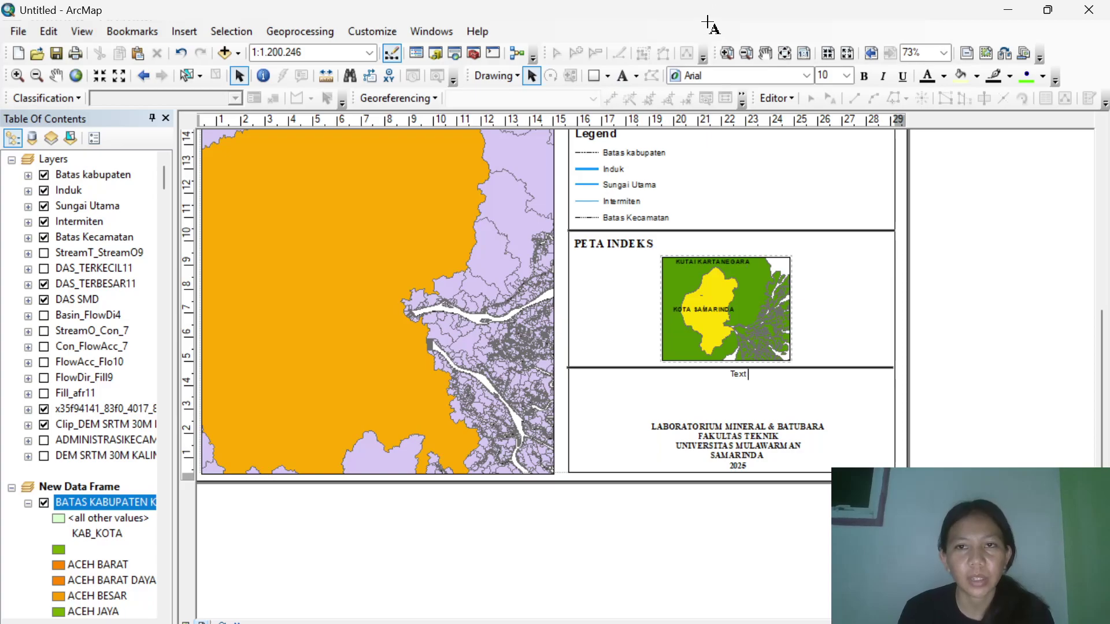
key(Return)
double_click(739, 375)
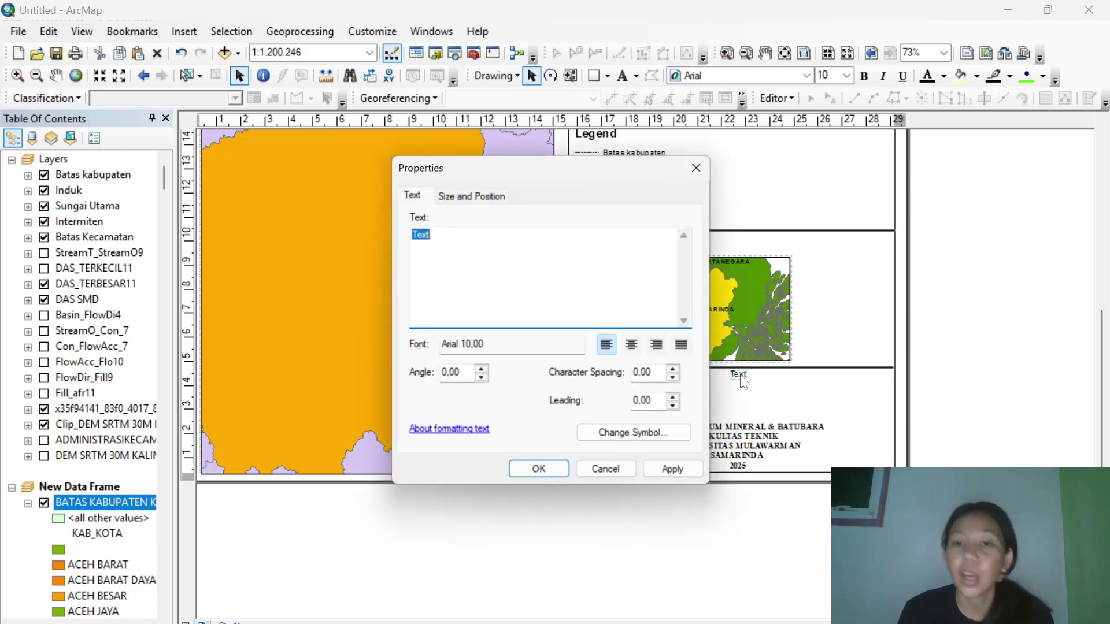
text(DI)
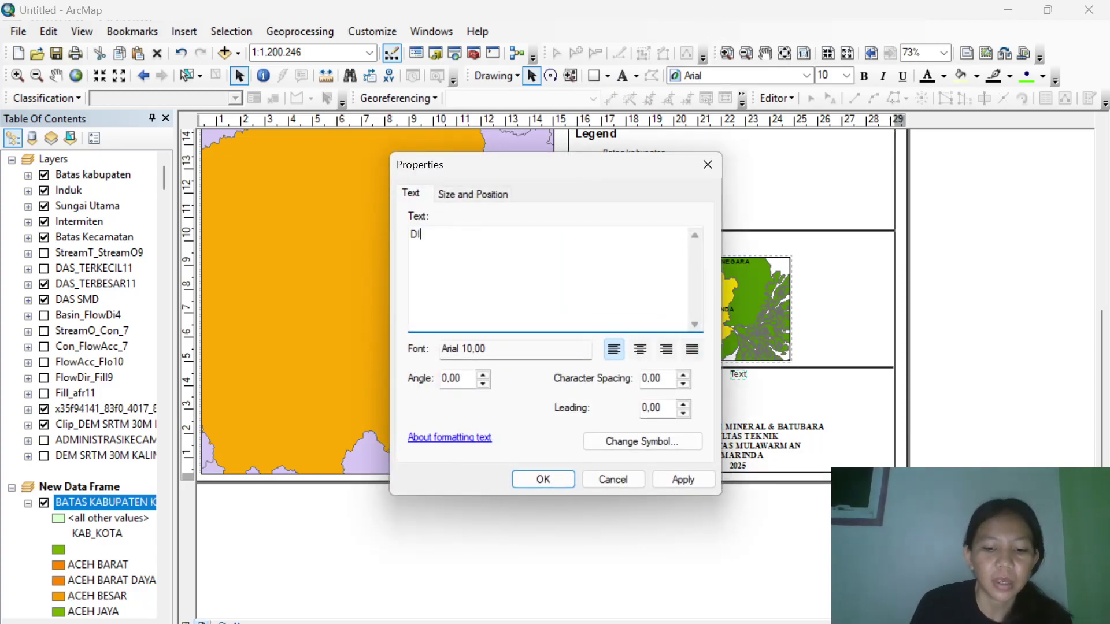
text(SUSUN OLEH )
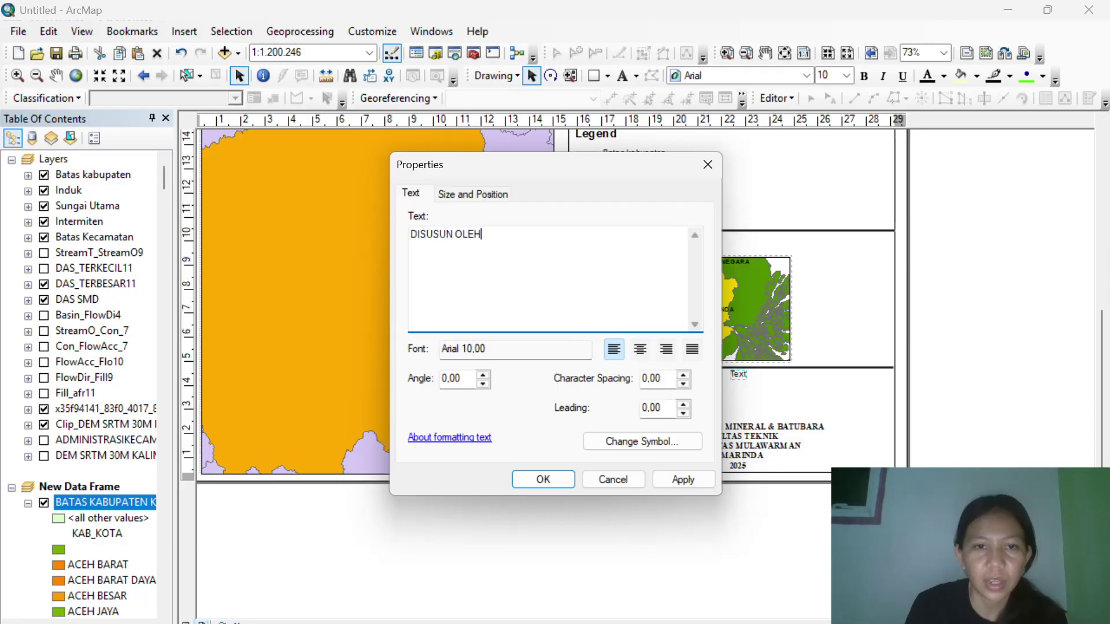
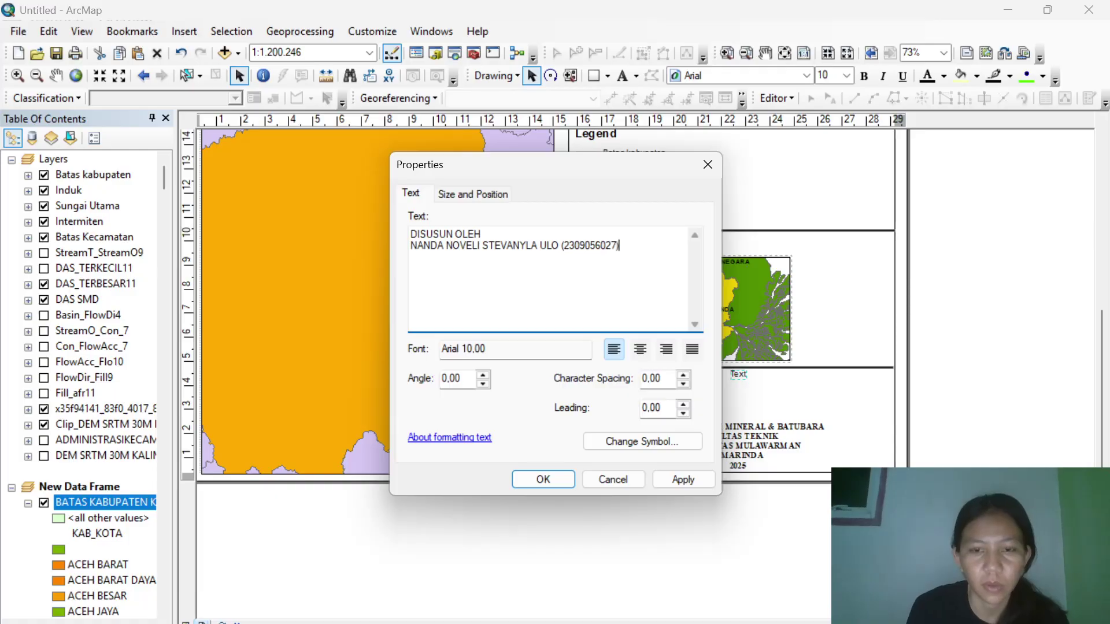
Format the credit as Times New Roman 10 pt, centre-aligned, and apply it.
click(631, 443)
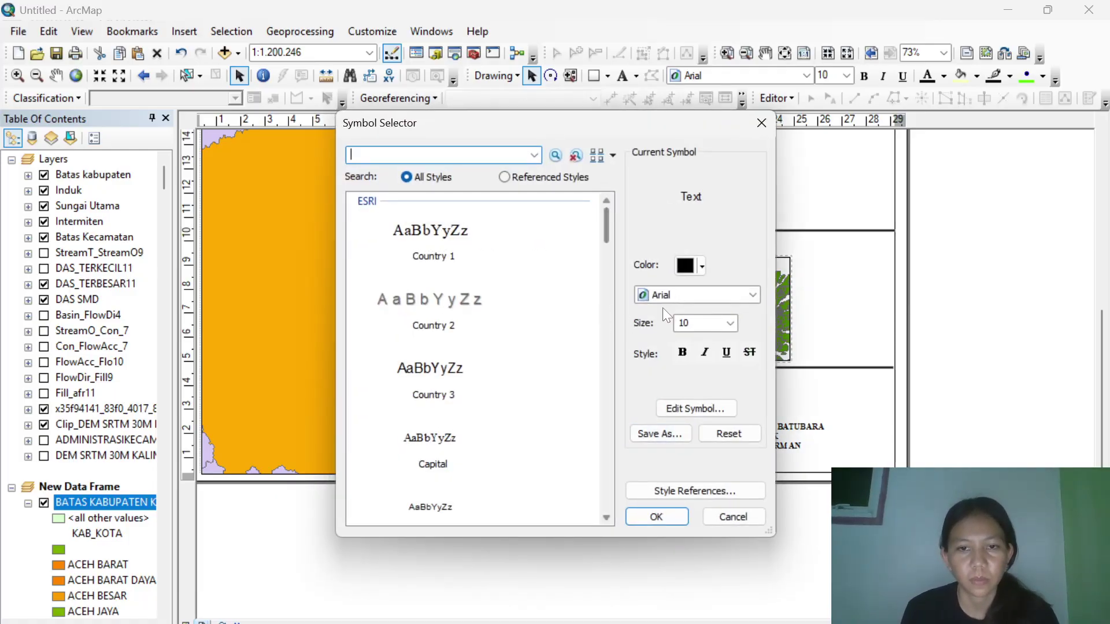
click(450, 255)
click(732, 323)
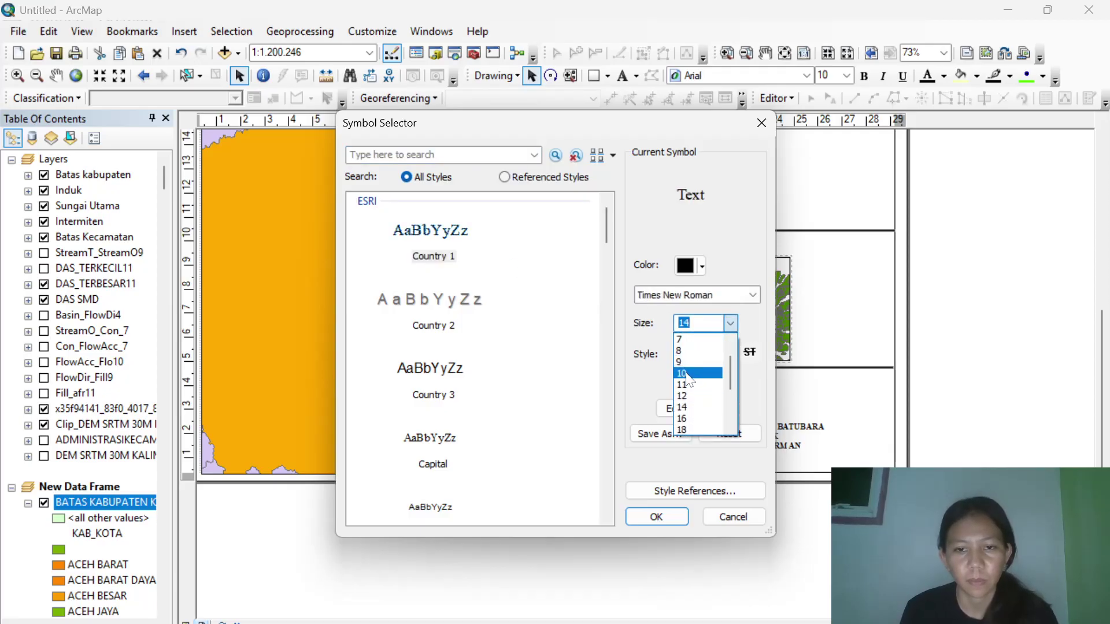
click(688, 374)
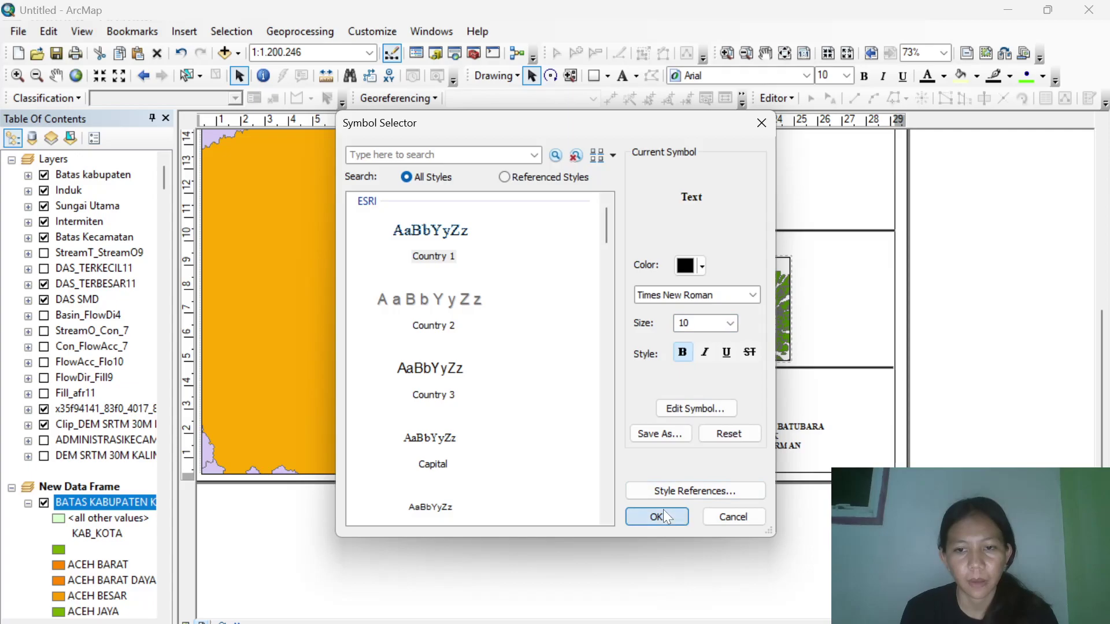
click(657, 516)
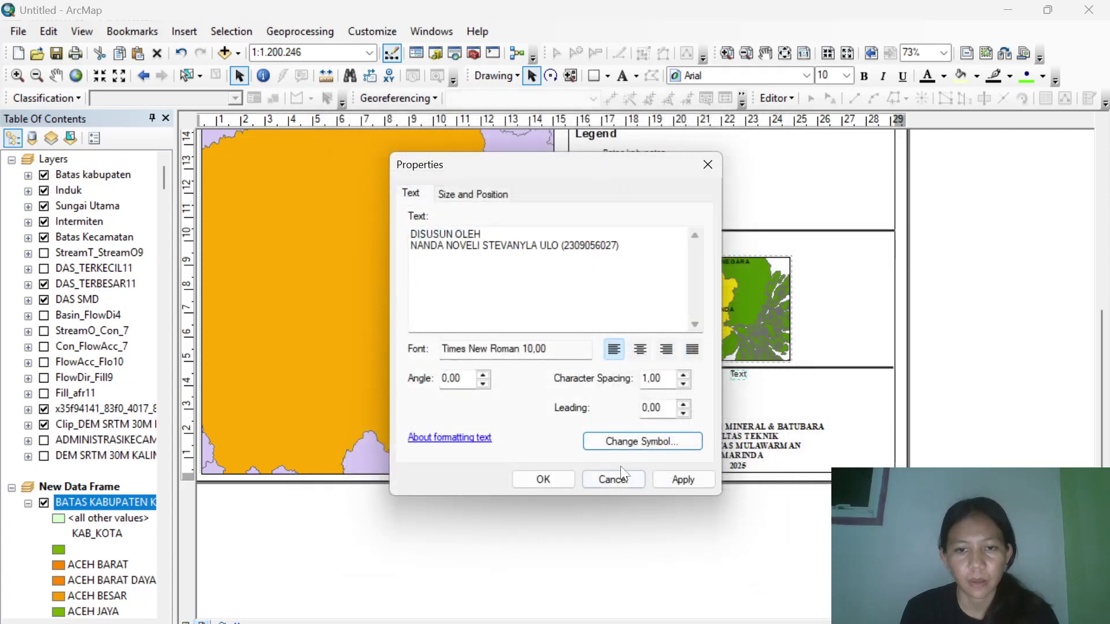
click(640, 350)
click(543, 480)
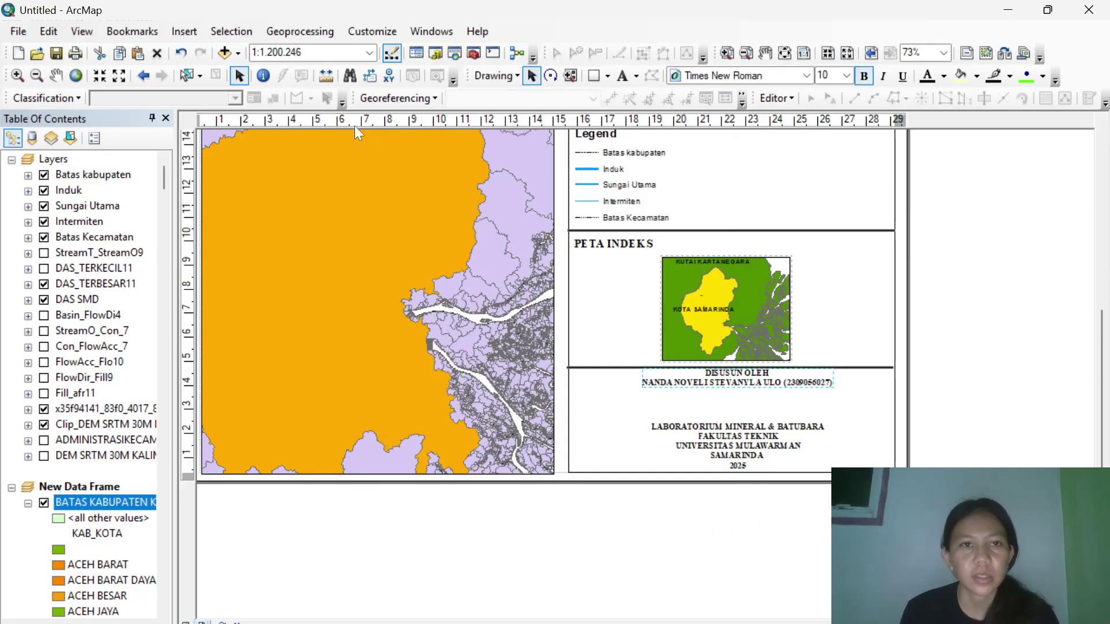
Insert the Universitas Mulawarman emblem from Pictures\FOTO SIG and shrink it to logo size below the author credit.
click(185, 31)
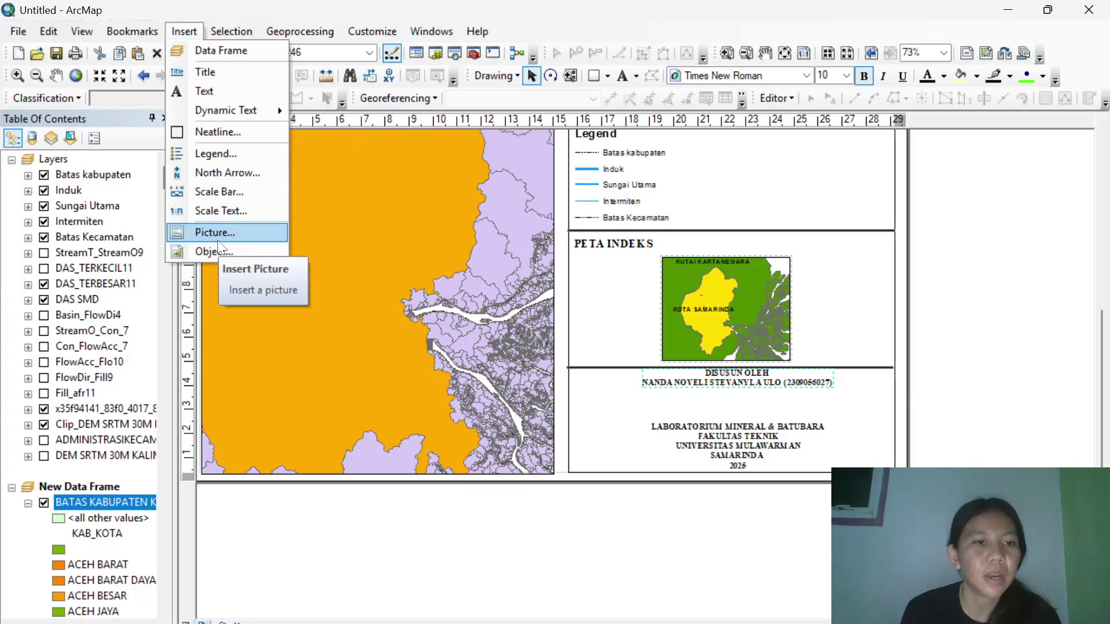
click(214, 233)
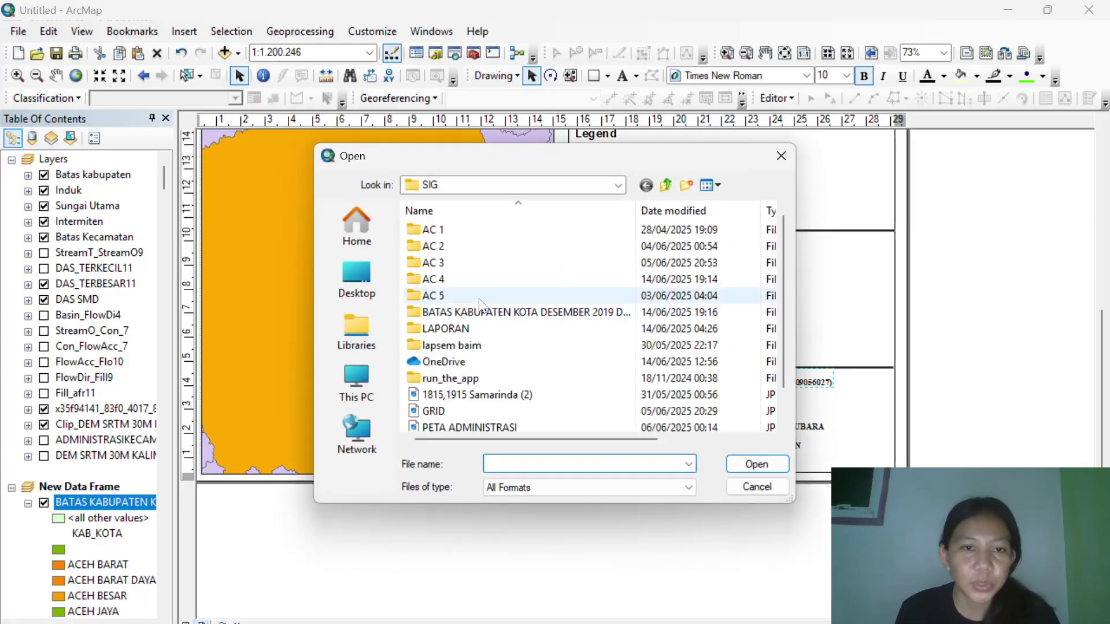
click(358, 295)
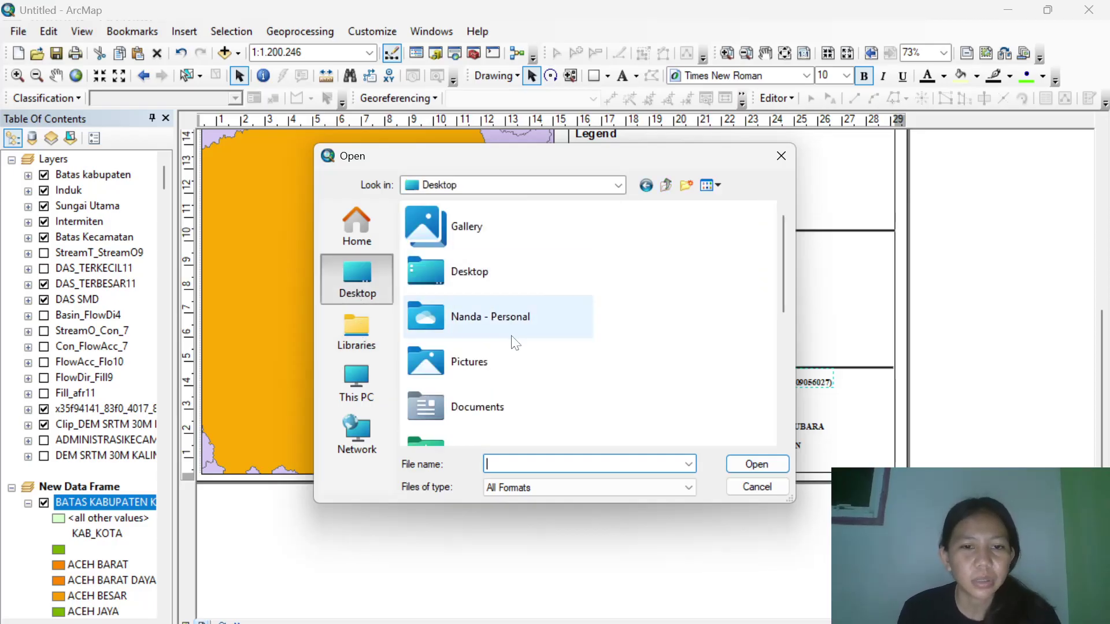
double_click(509, 364)
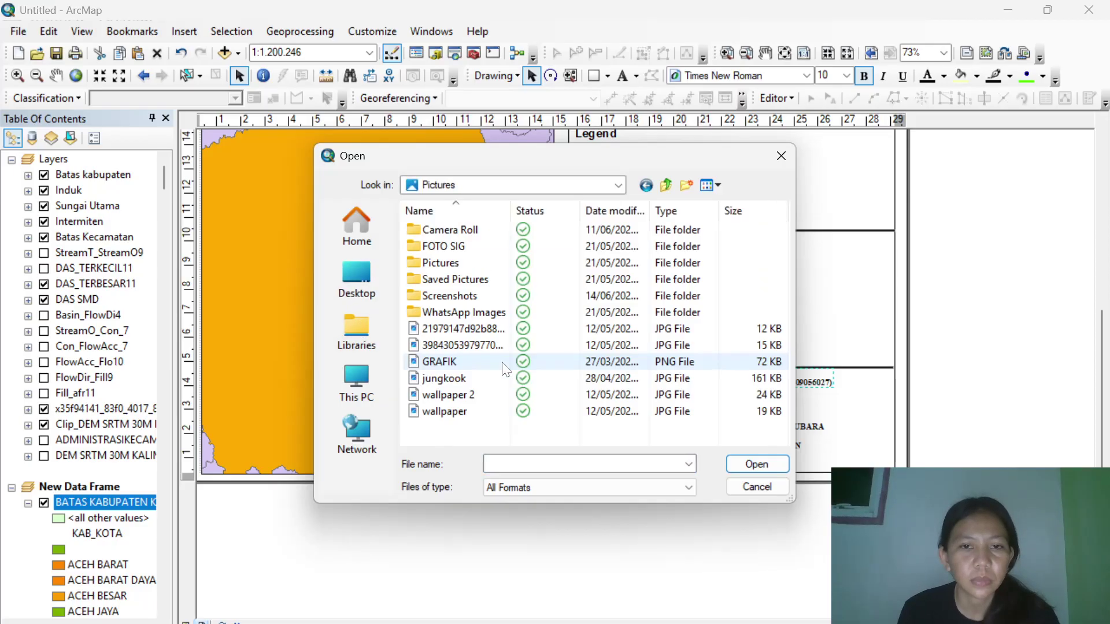
double_click(474, 248)
click(452, 244)
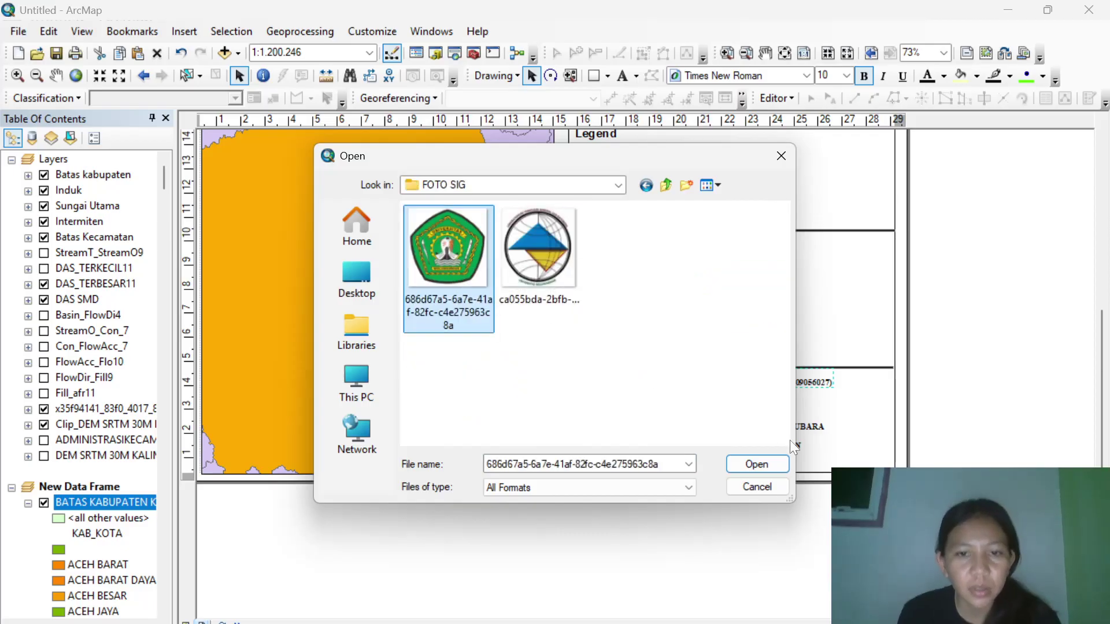
click(758, 470)
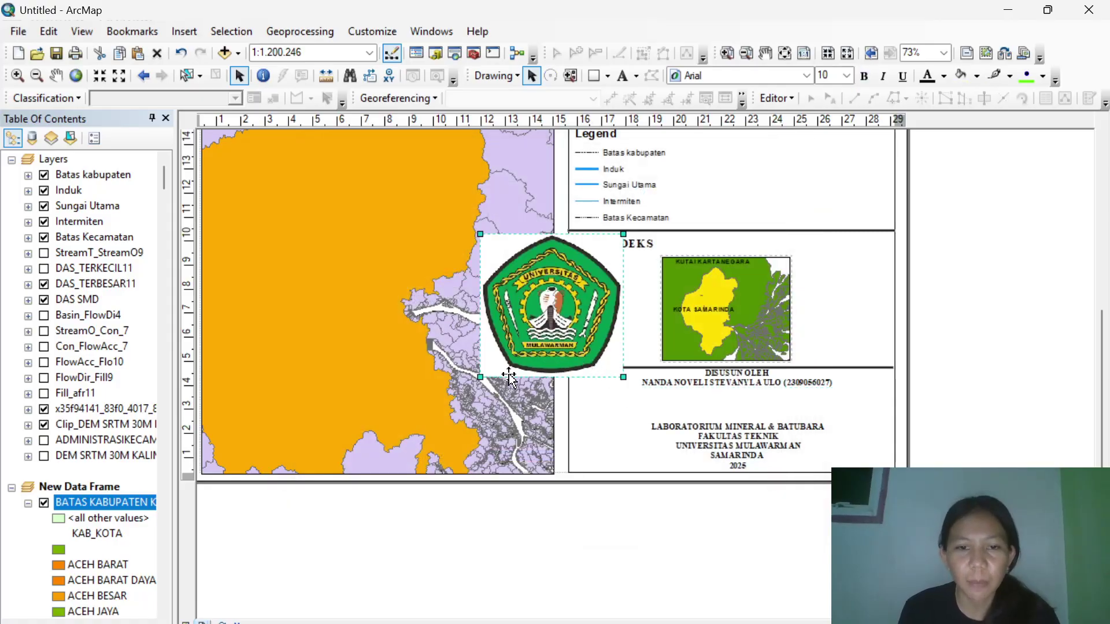
drag(480, 377, 696, 402)
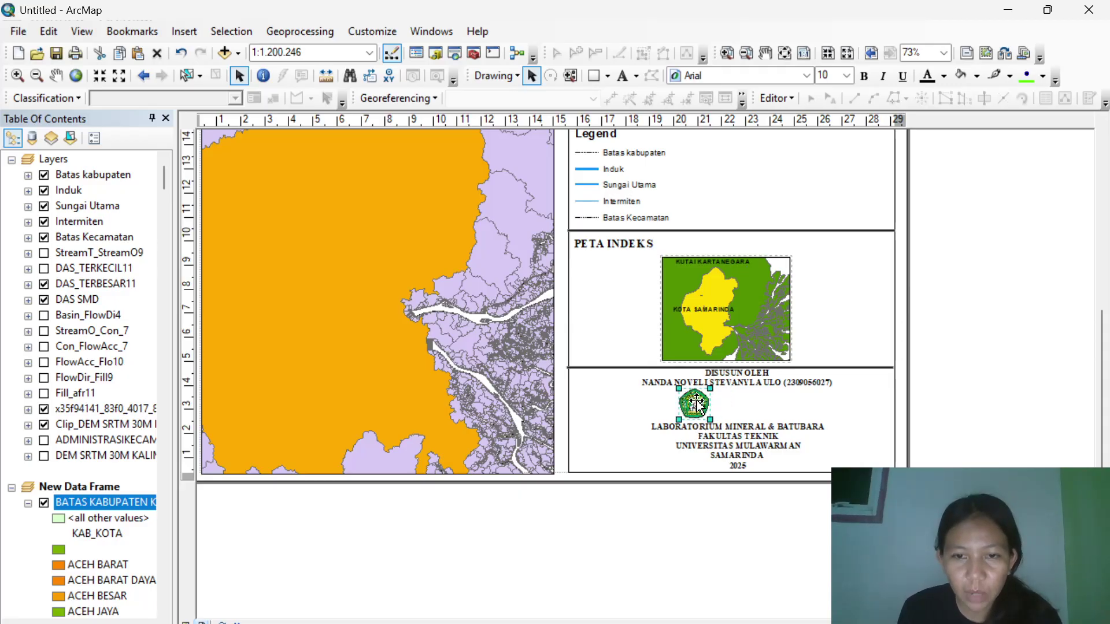
Insert the mineral and coal laboratory logo picture and shrink it to a small size.
click(177, 33)
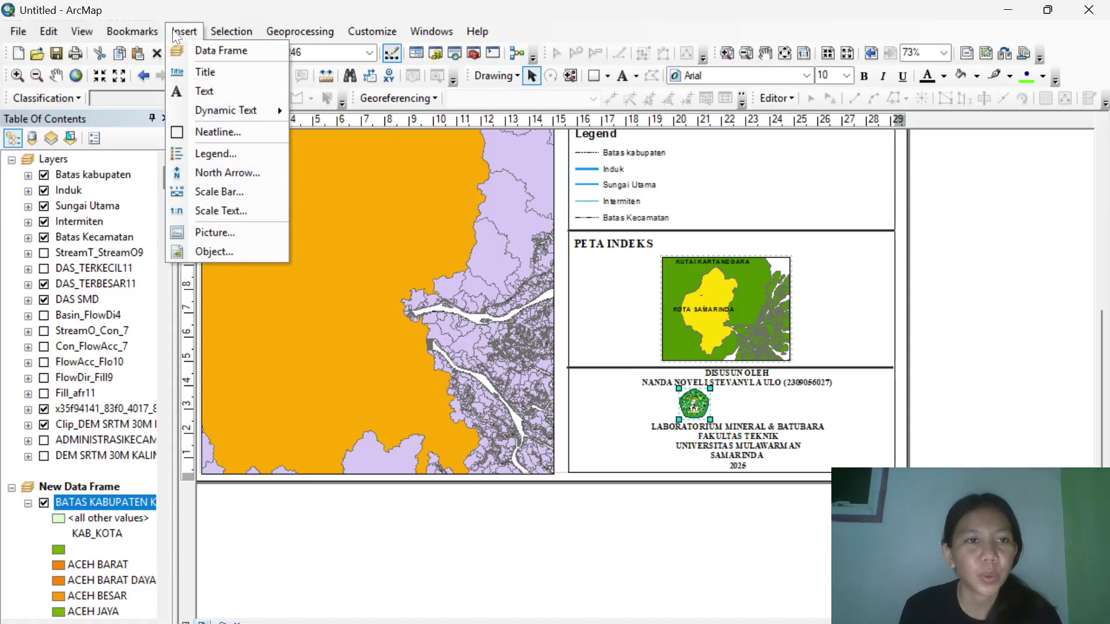
click(213, 230)
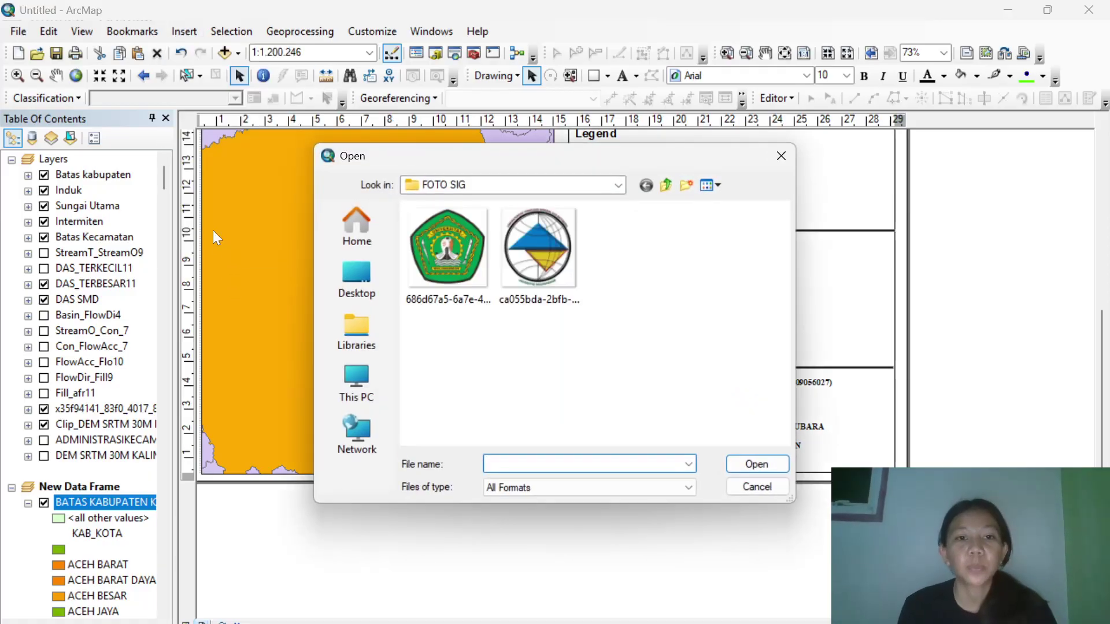
click(490, 272)
click(509, 273)
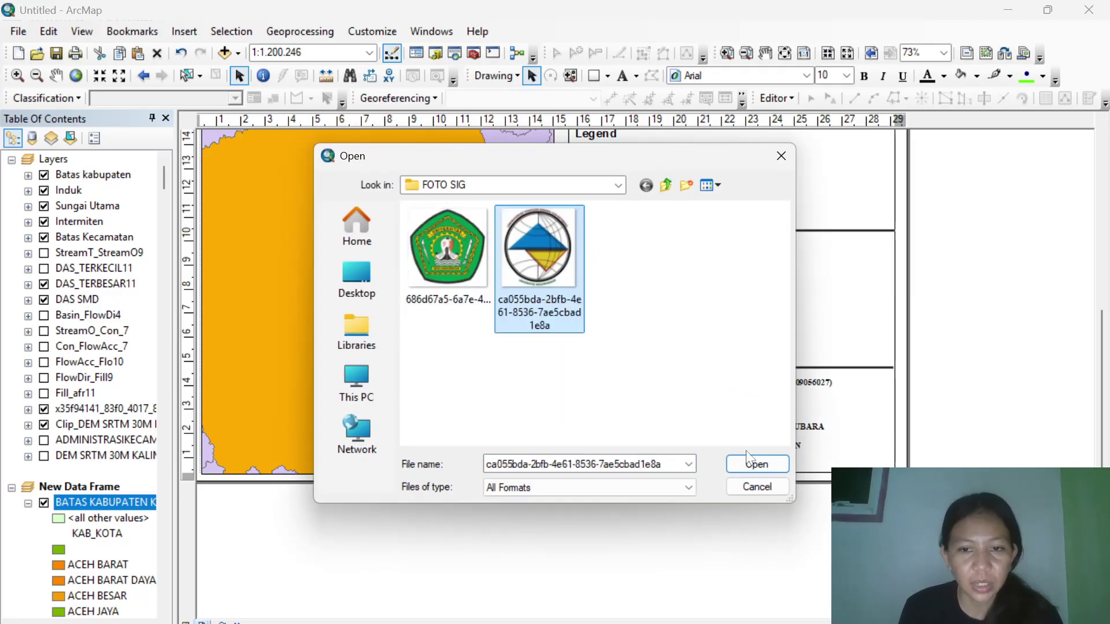
click(762, 462)
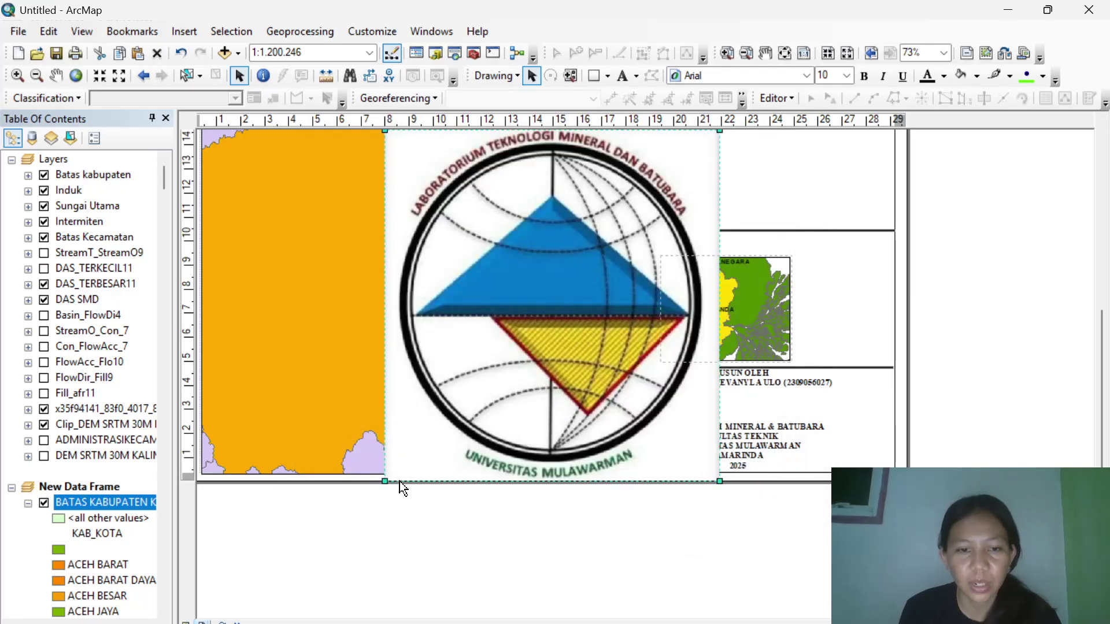
drag(655, 203, 766, 408)
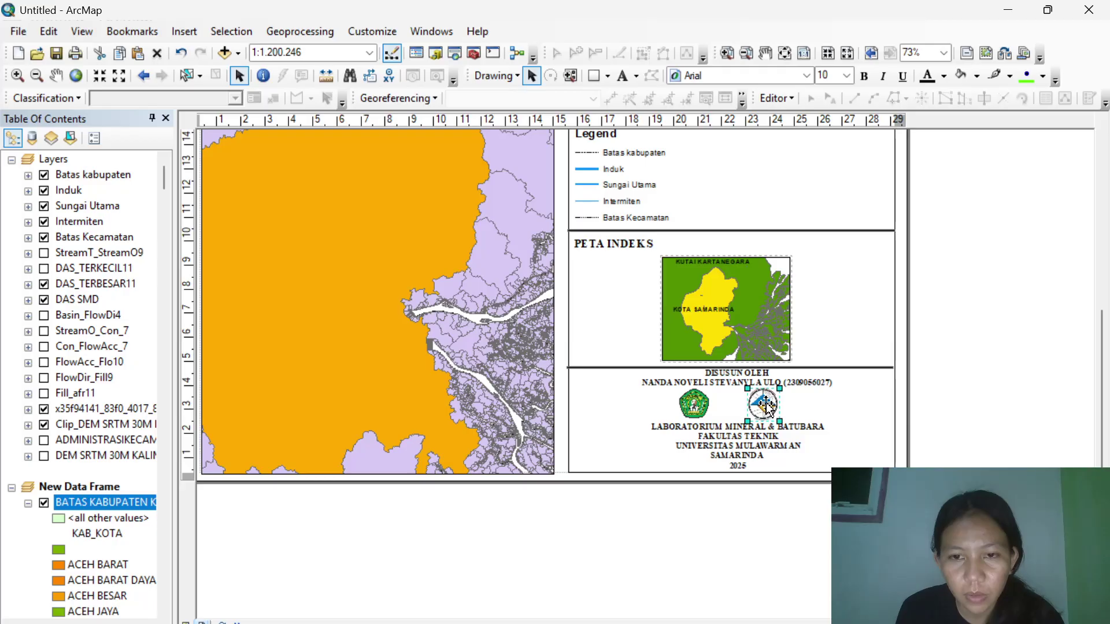
Nudge the university emblem slightly down and turn on the StreamT_StreamO9 layer.
click(704, 411)
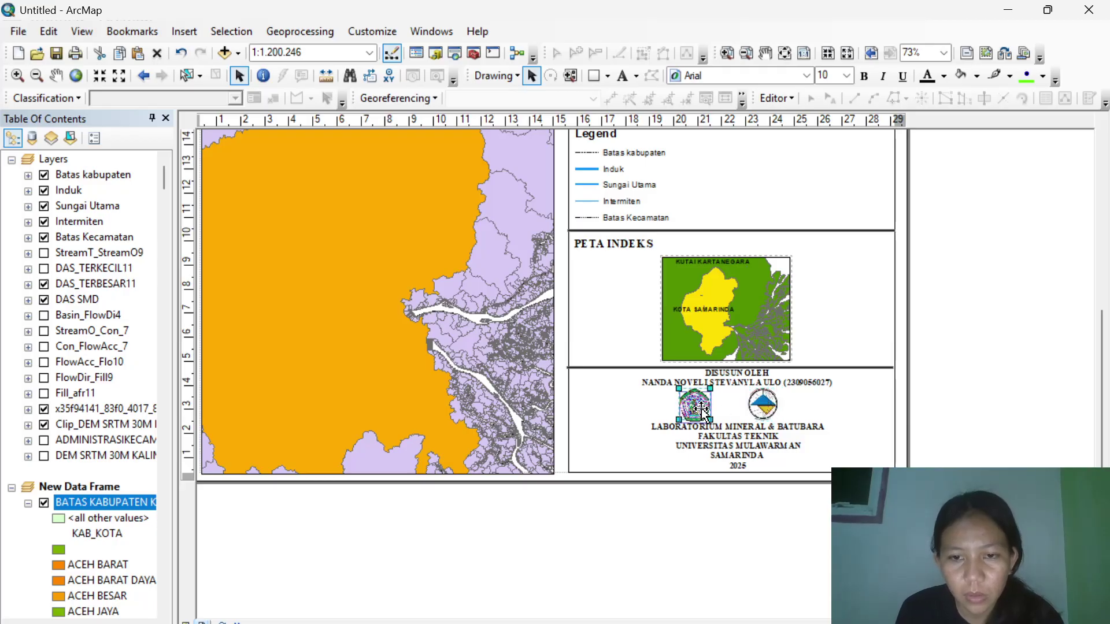
drag(696, 406, 697, 409)
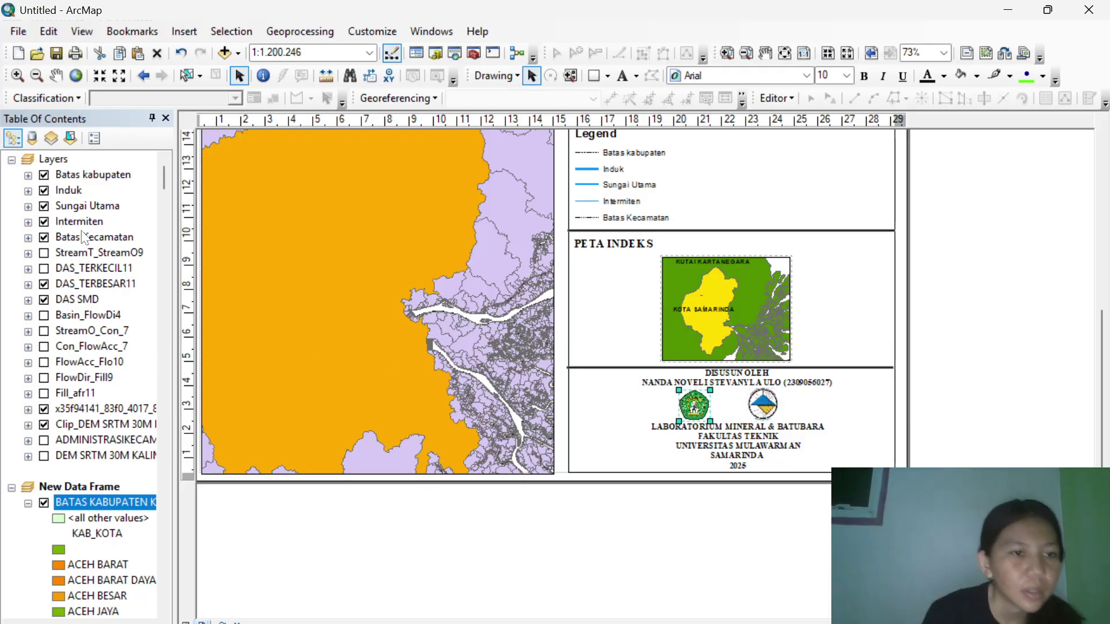
click(44, 252)
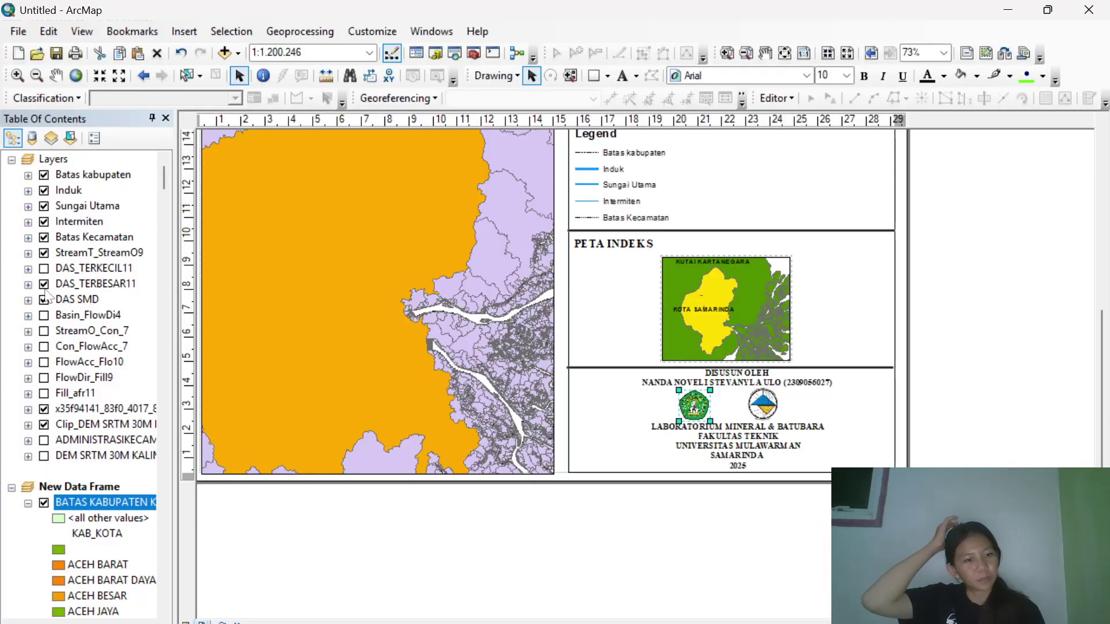
Check DAS_TERKECIL11, Basin_FlowDi4, StreamO_Con_7, Con_FlowAcc_7 and FlowAcc_Flo10 to show the blue drainage network.
click(44, 268)
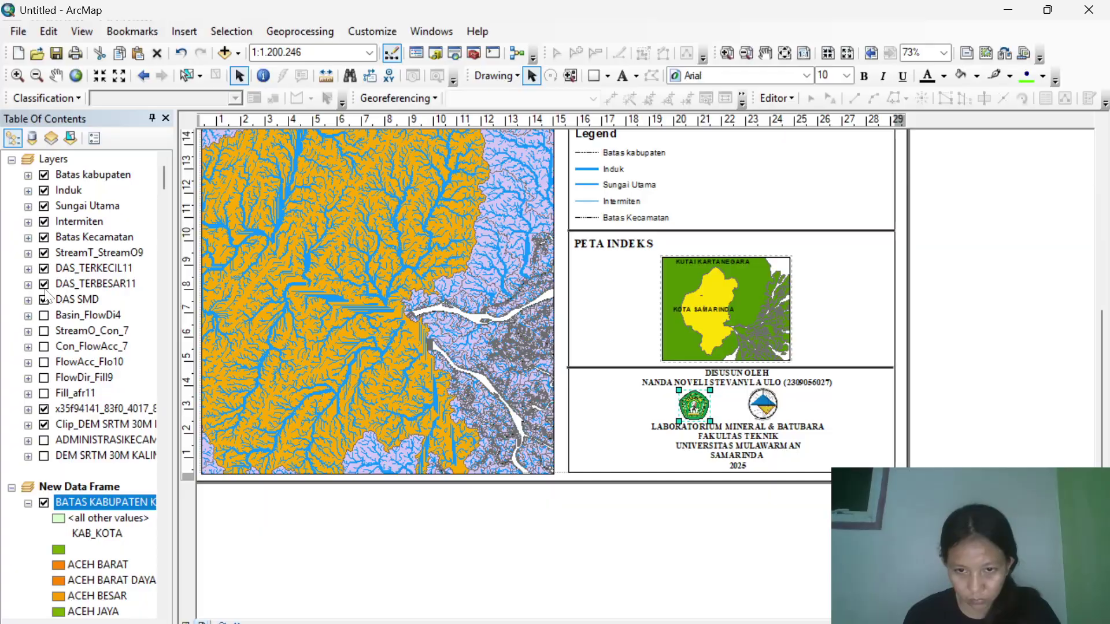
click(44, 315)
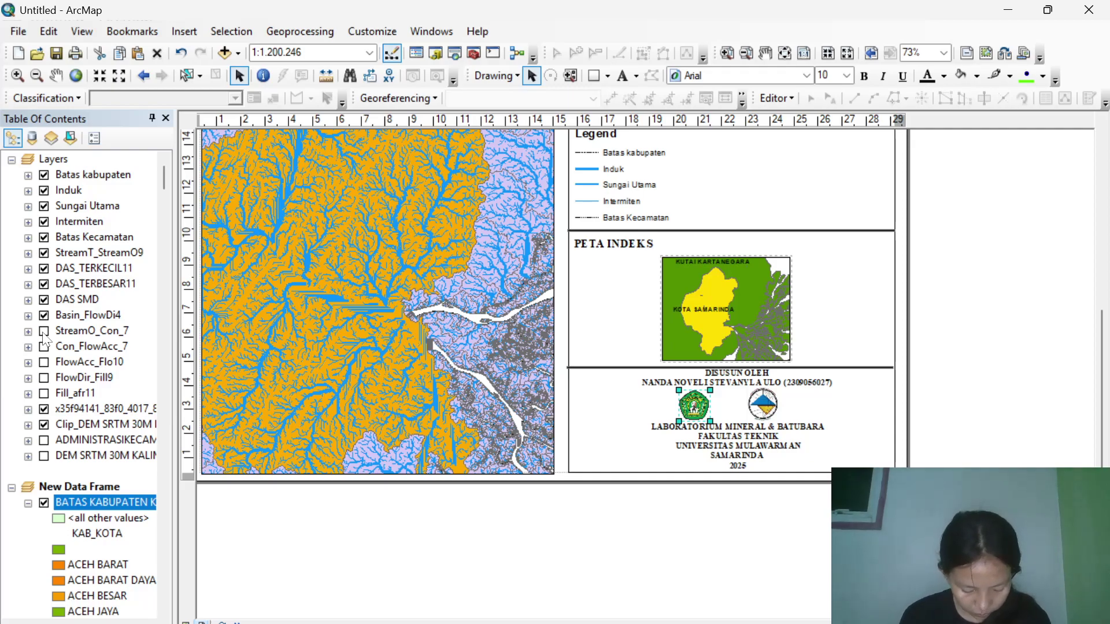
click(44, 332)
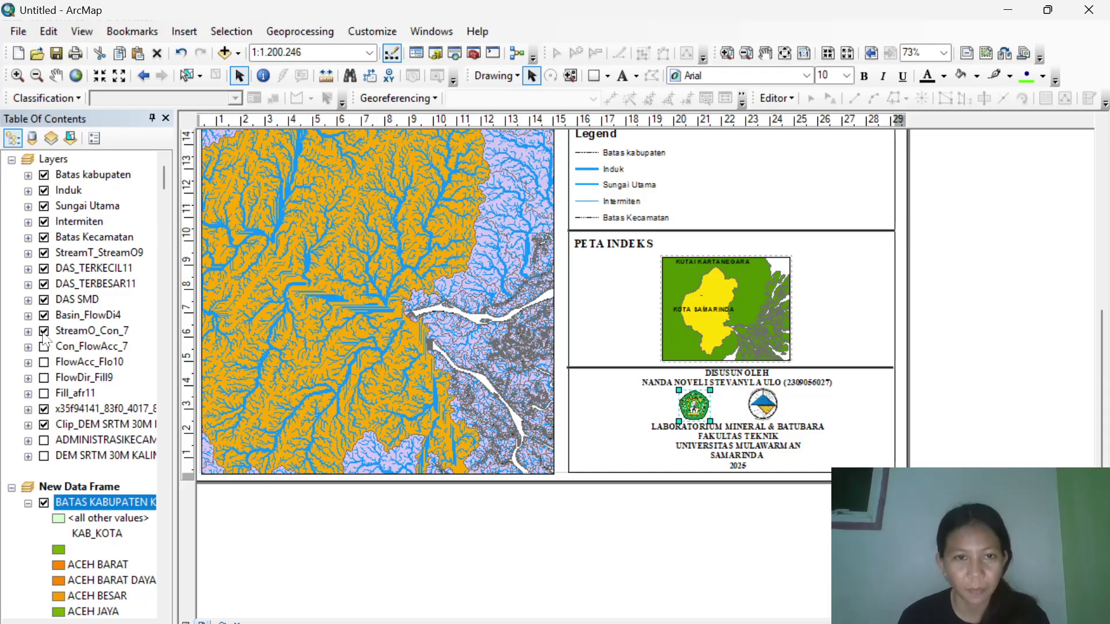
click(44, 346)
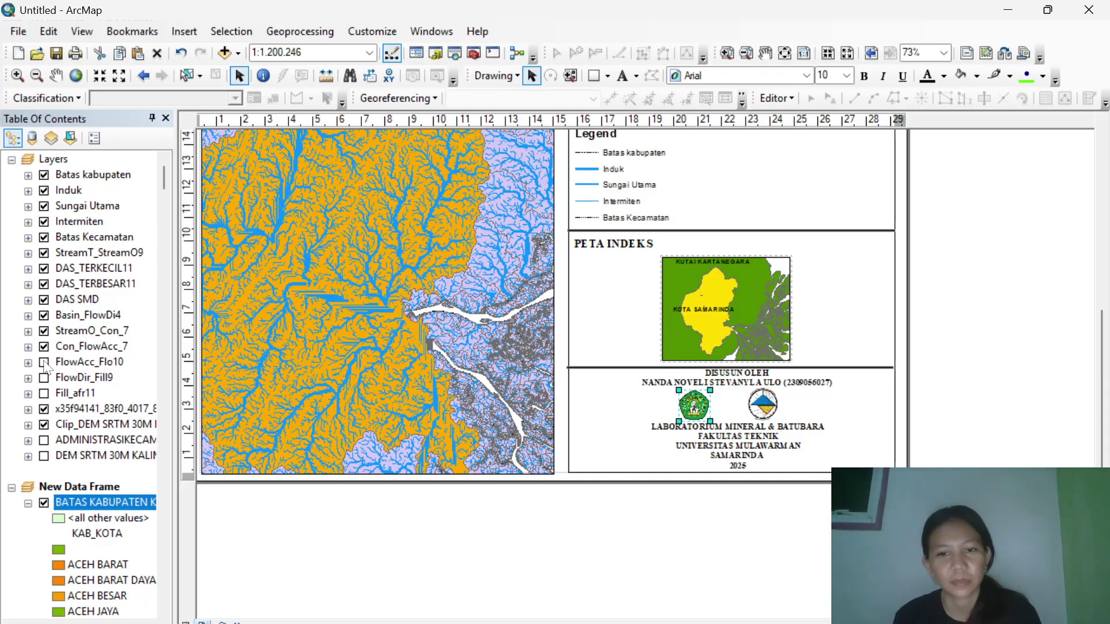
click(45, 362)
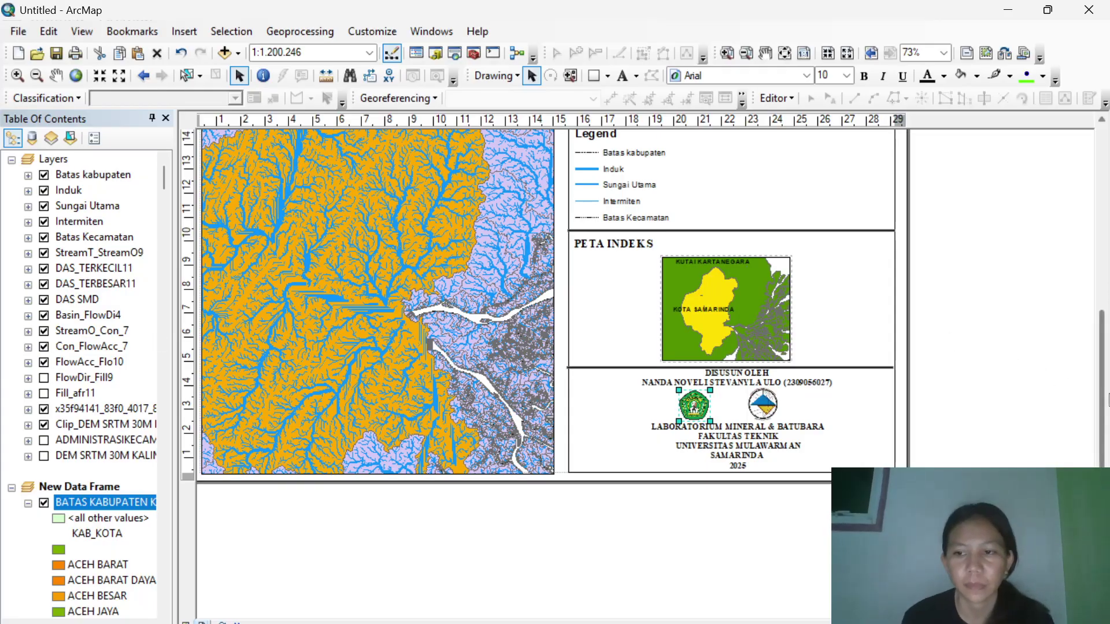
click(1107, 303)
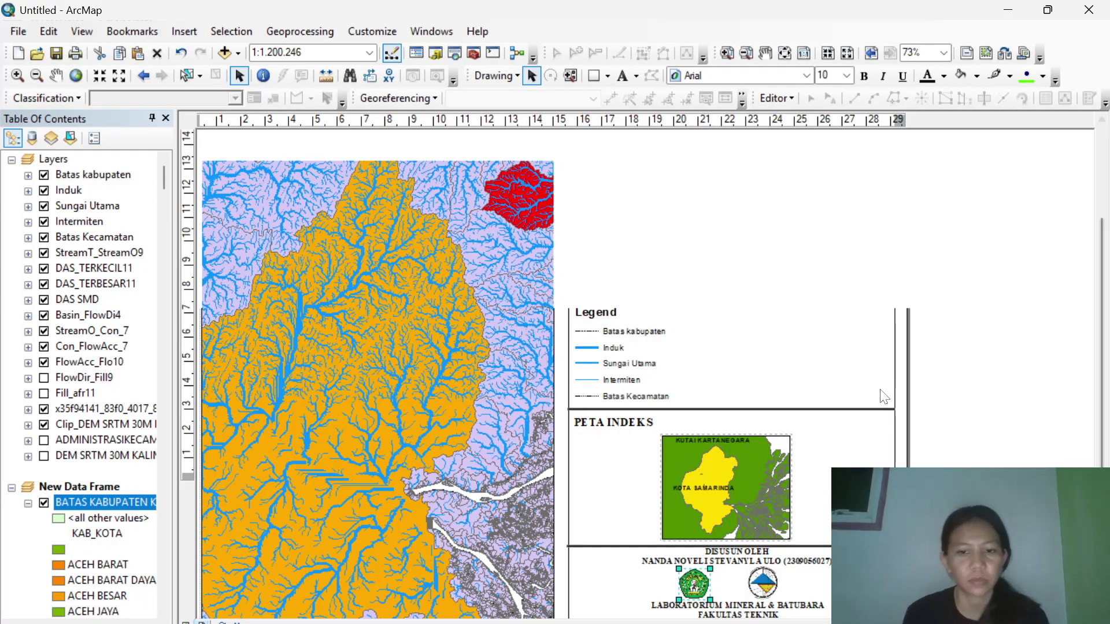
Zoom out to the full layout page and activate the main watershed data frame.
scroll(883, 396, up, 1)
scroll(883, 397, up, 1)
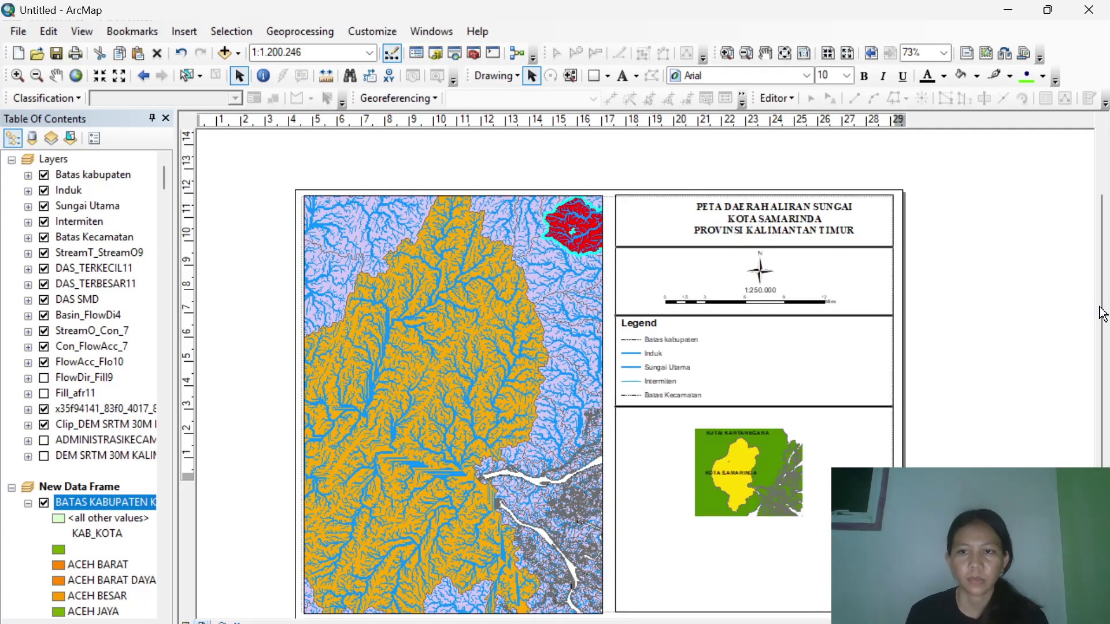
drag(1102, 315, 1106, 330)
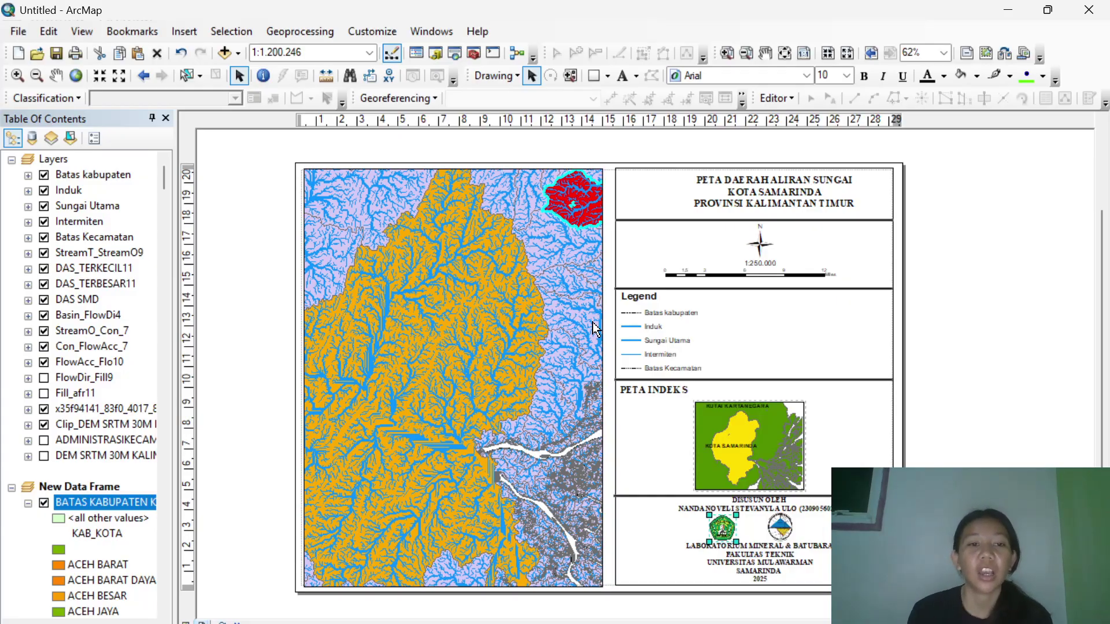
click(556, 330)
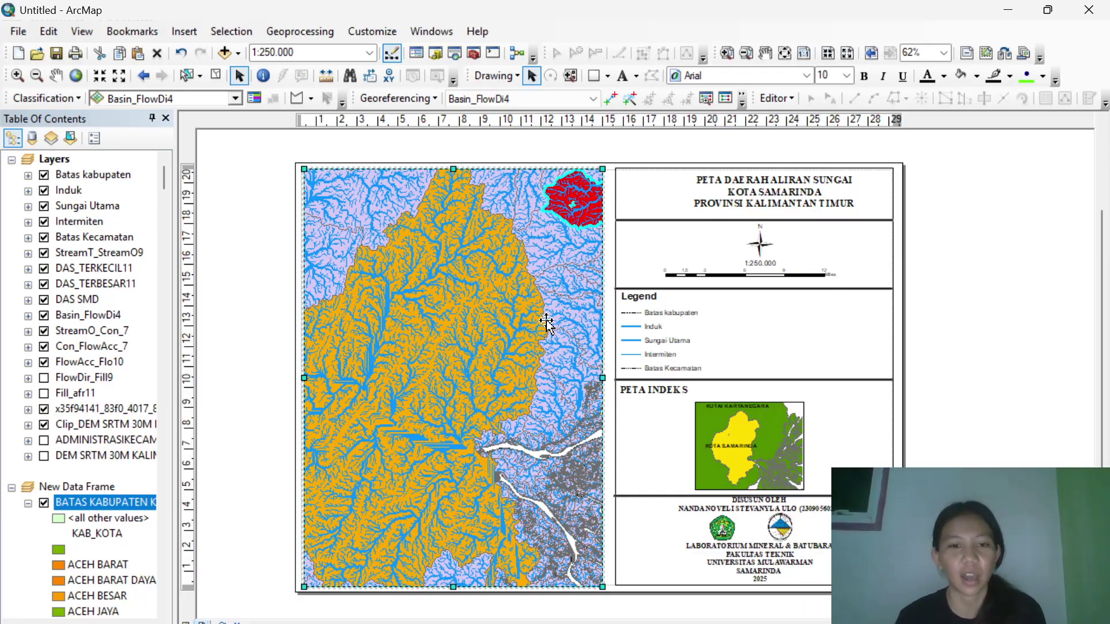
right_click(547, 321)
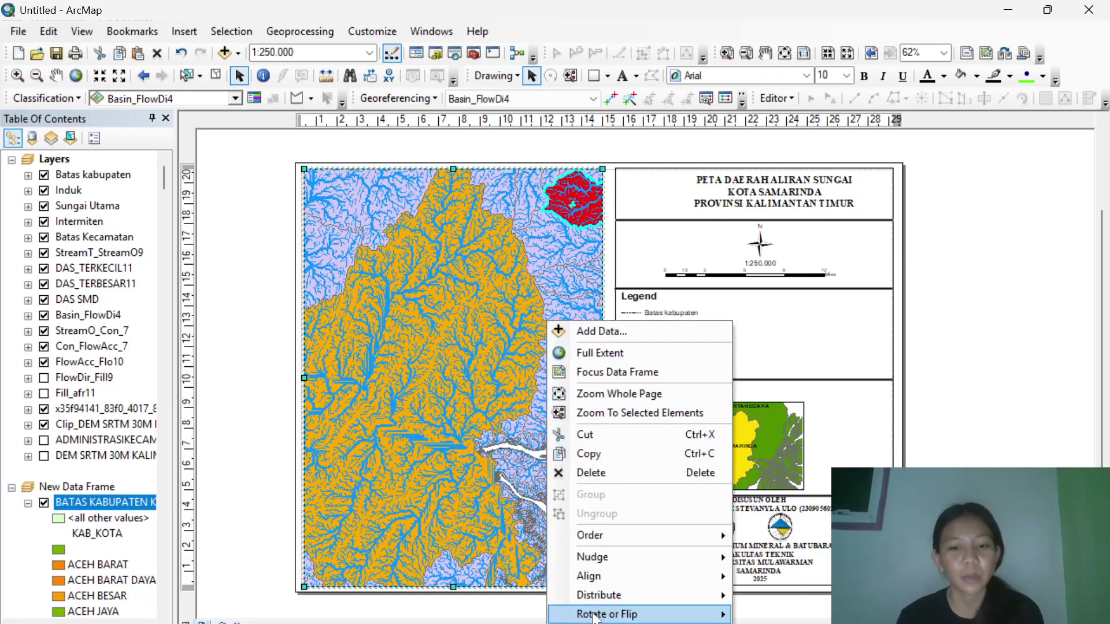
key(Escape)
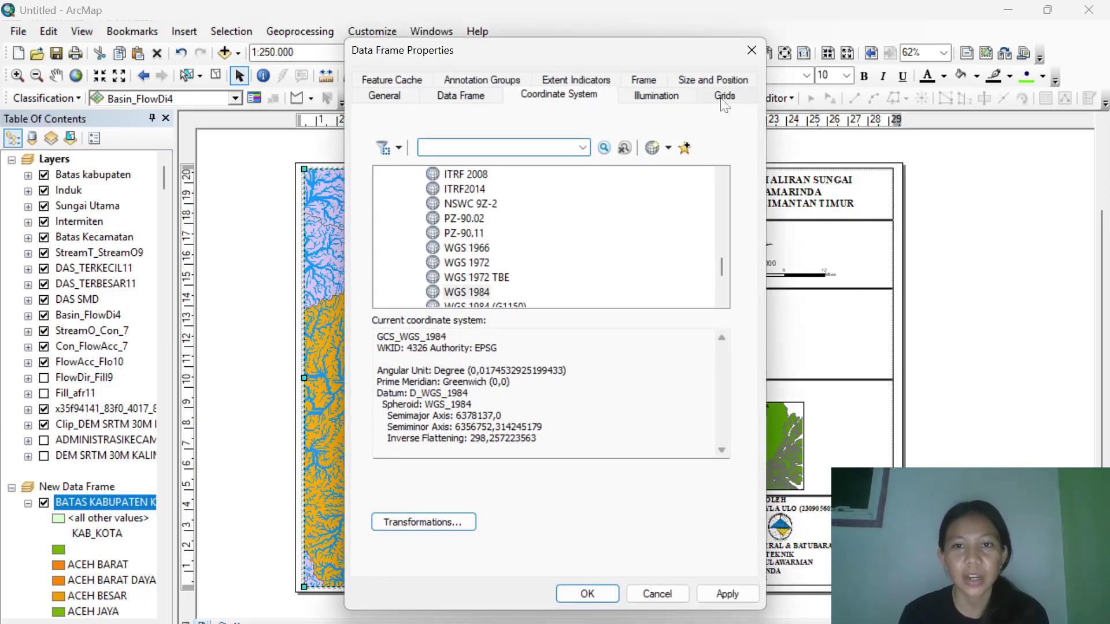
click(723, 102)
click(659, 153)
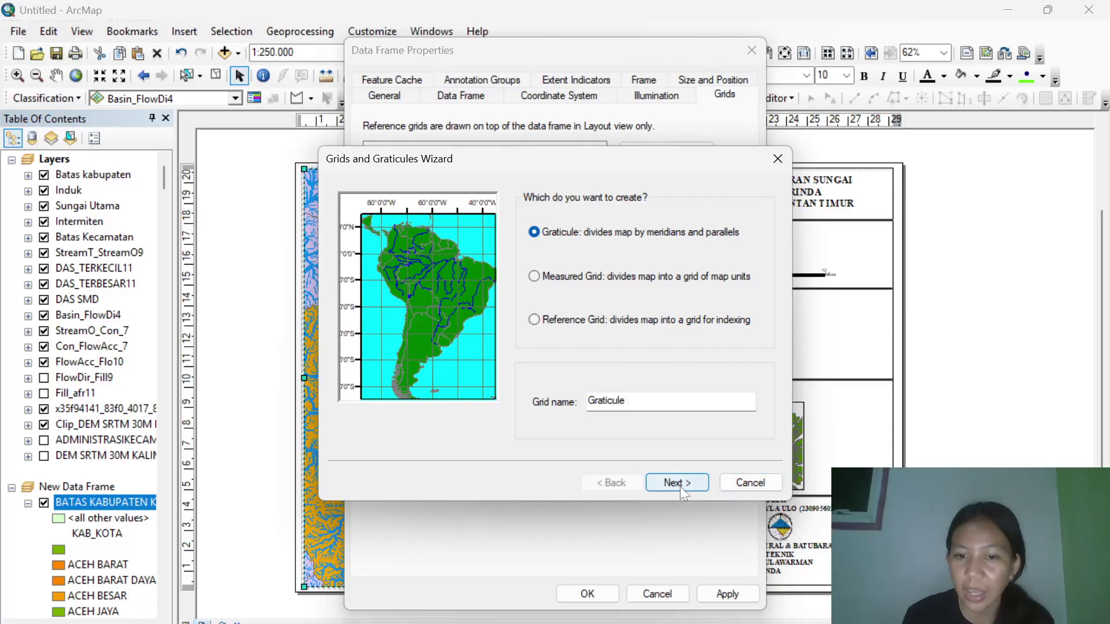
click(759, 484)
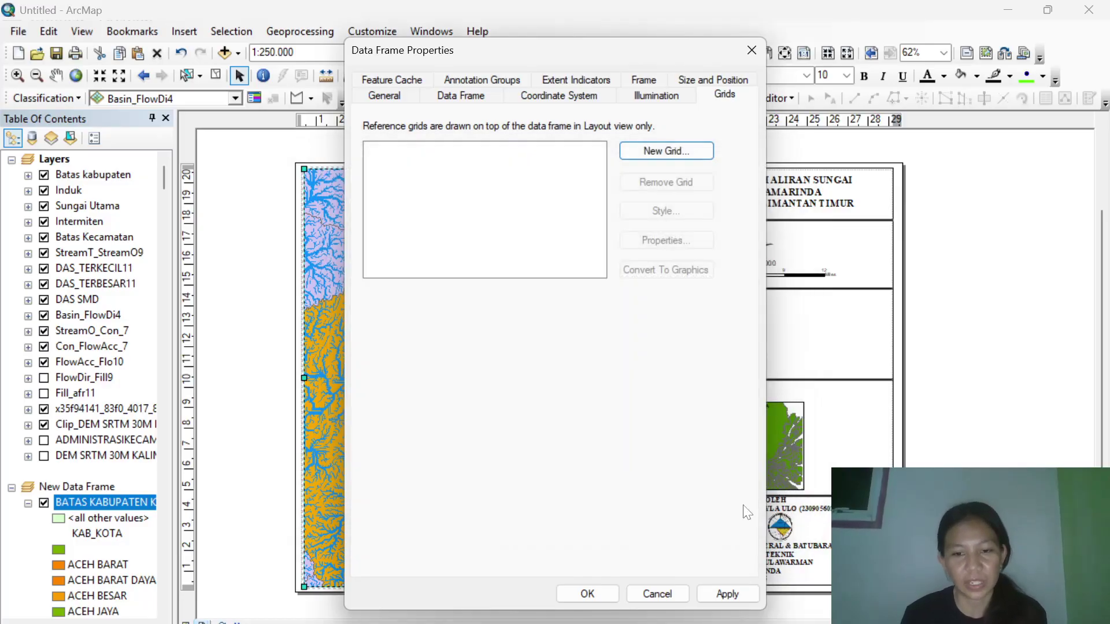
click(656, 596)
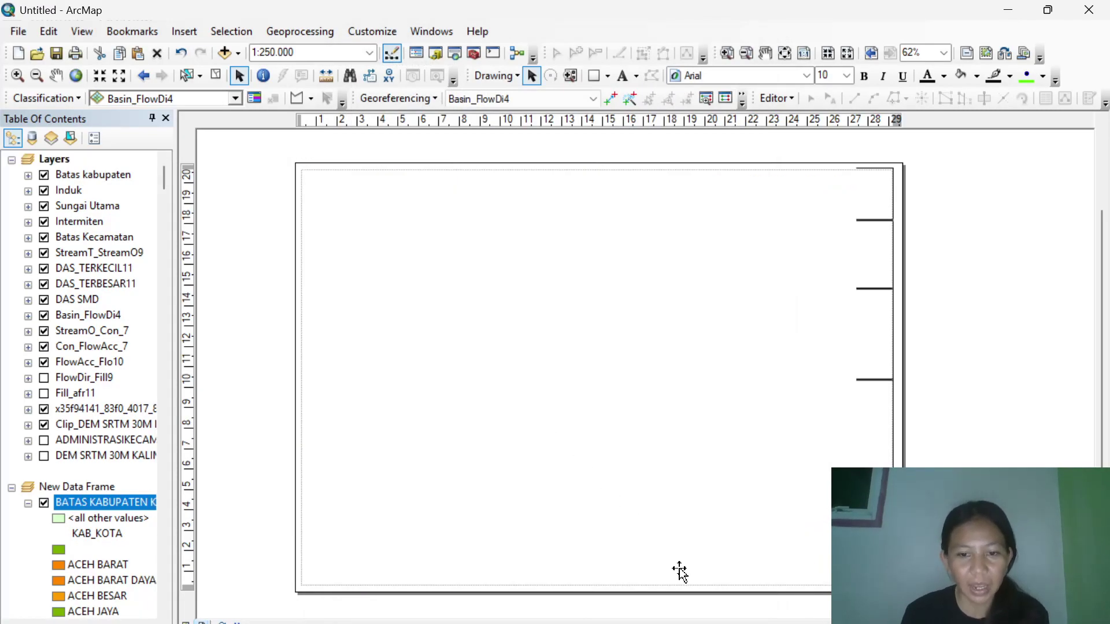